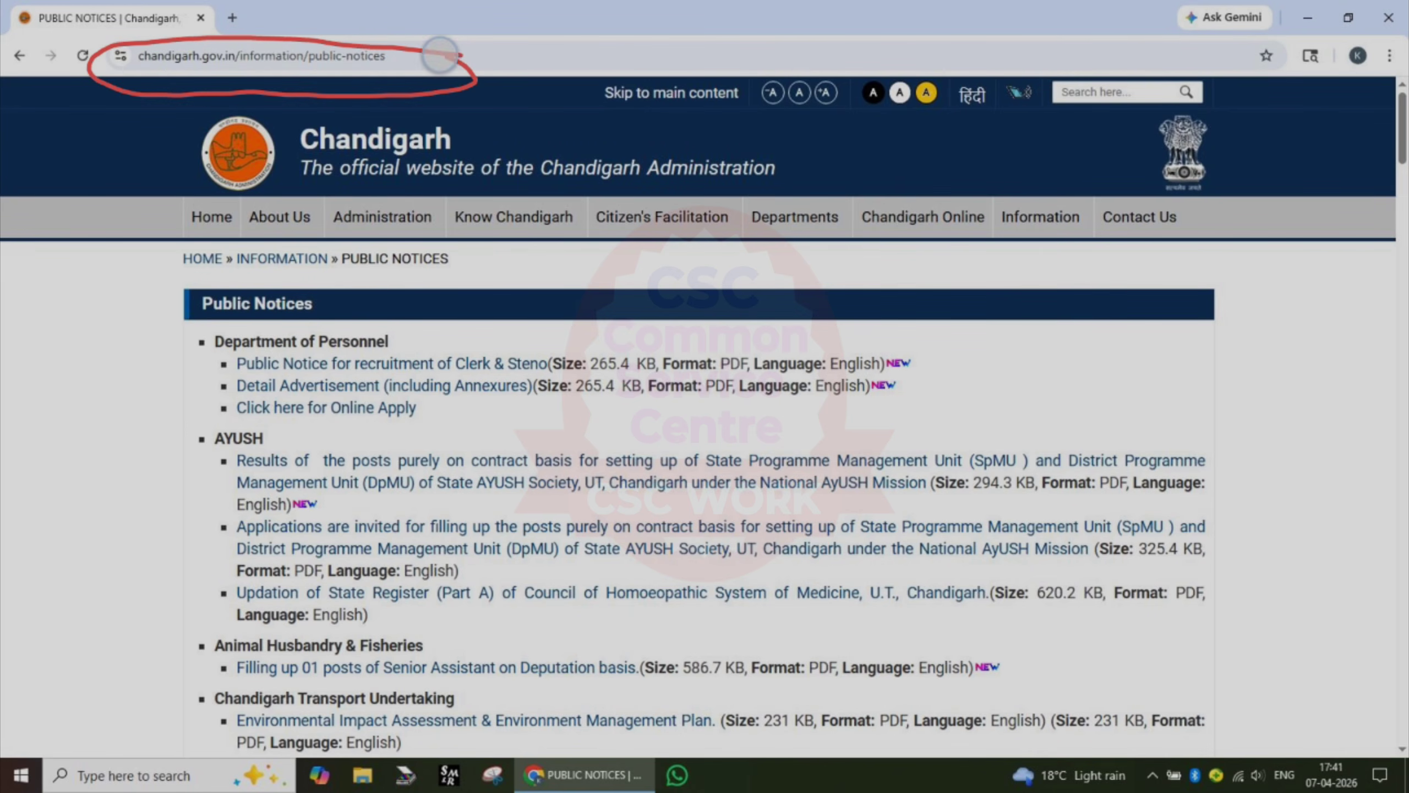
mouse_move(106, 78)
mouse_down()
mouse_move(244, 64)
mouse_move(388, 25)
mouse_up()
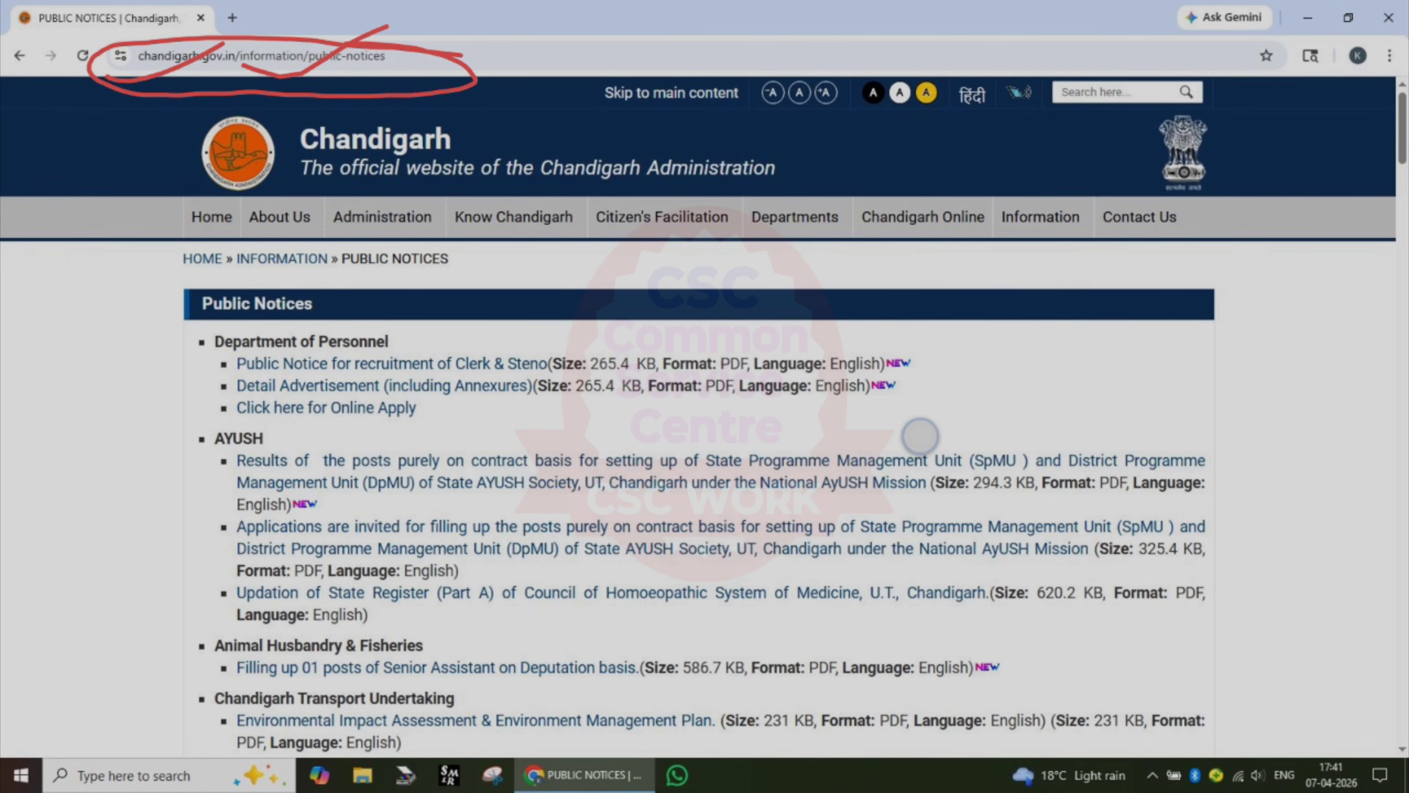
key(ctrl+z)
key(ctrl+z)
key(ctrl+z)
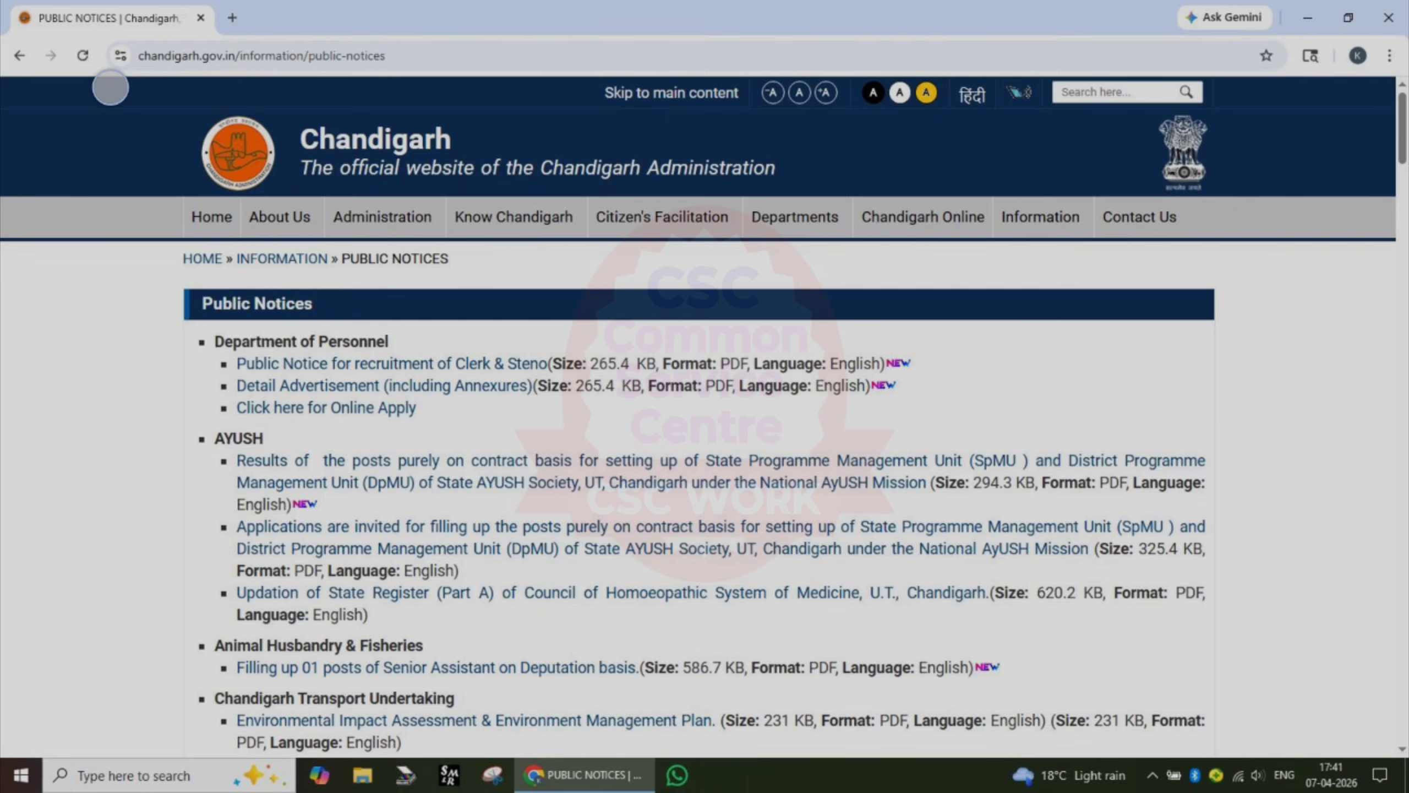
drag(111, 87, 296, 42)
key(ctrl+z)
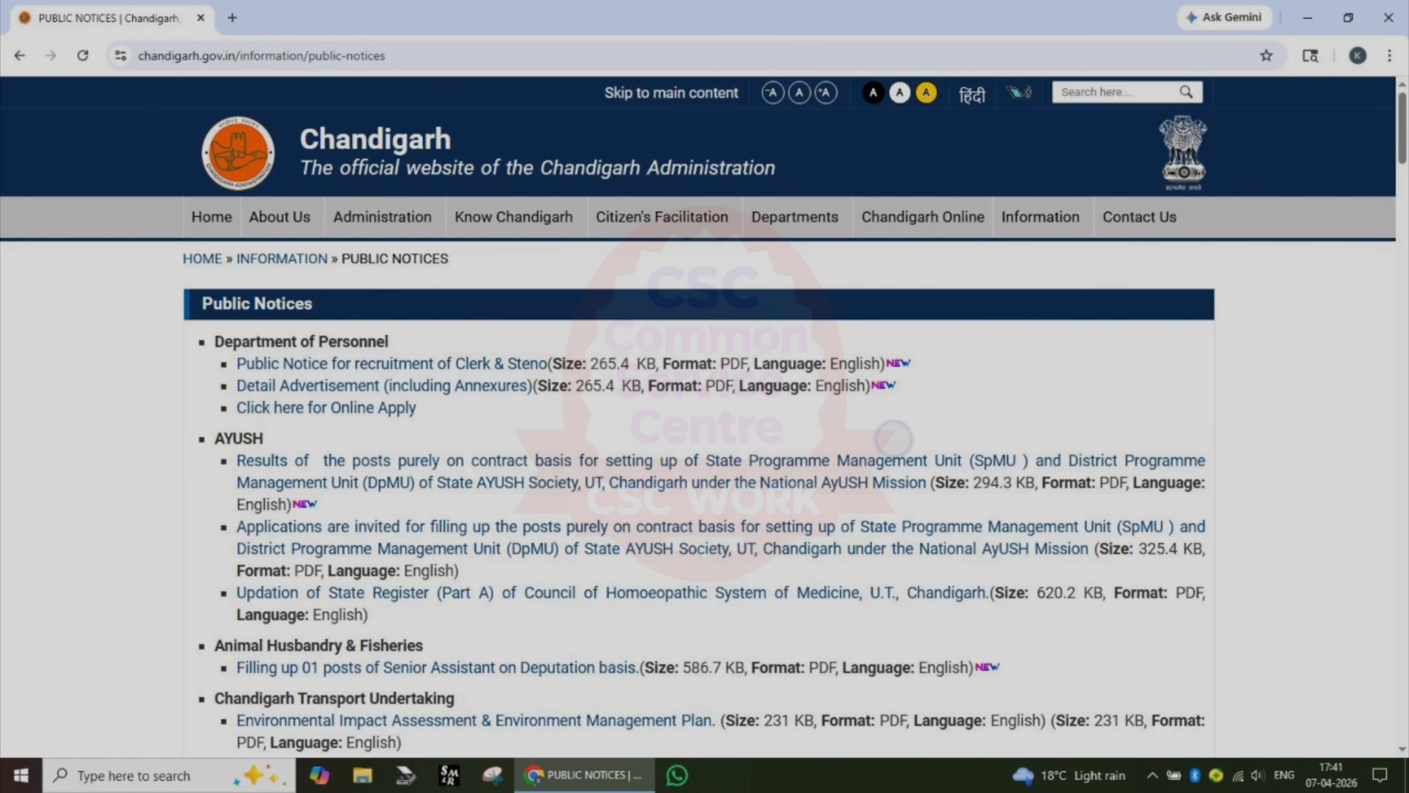
mouse_move(501, 113)
mouse_down()
mouse_move(247, 110)
mouse_move(362, 199)
mouse_move(768, 205)
mouse_move(619, 131)
mouse_move(387, 114)
mouse_up()
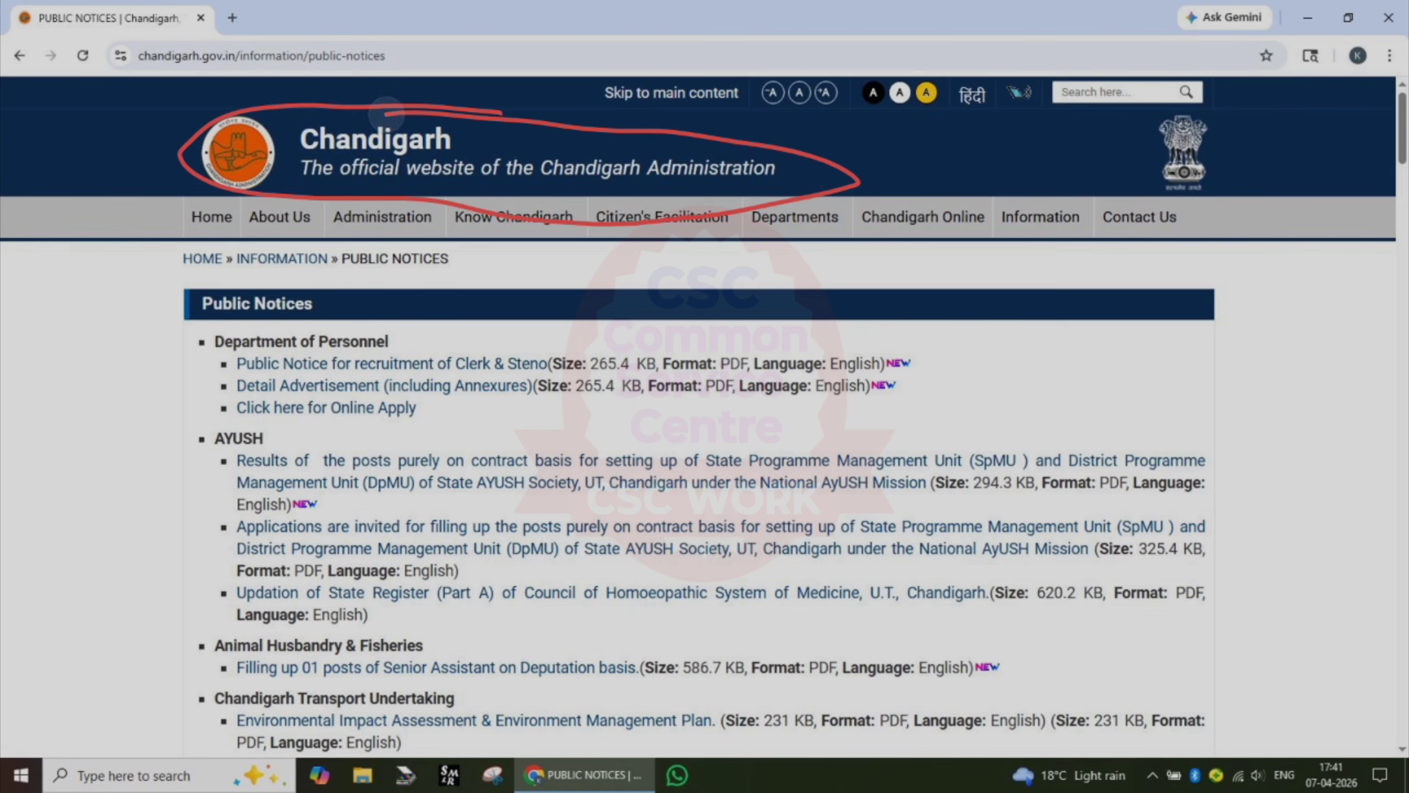
key(ctrl+z)
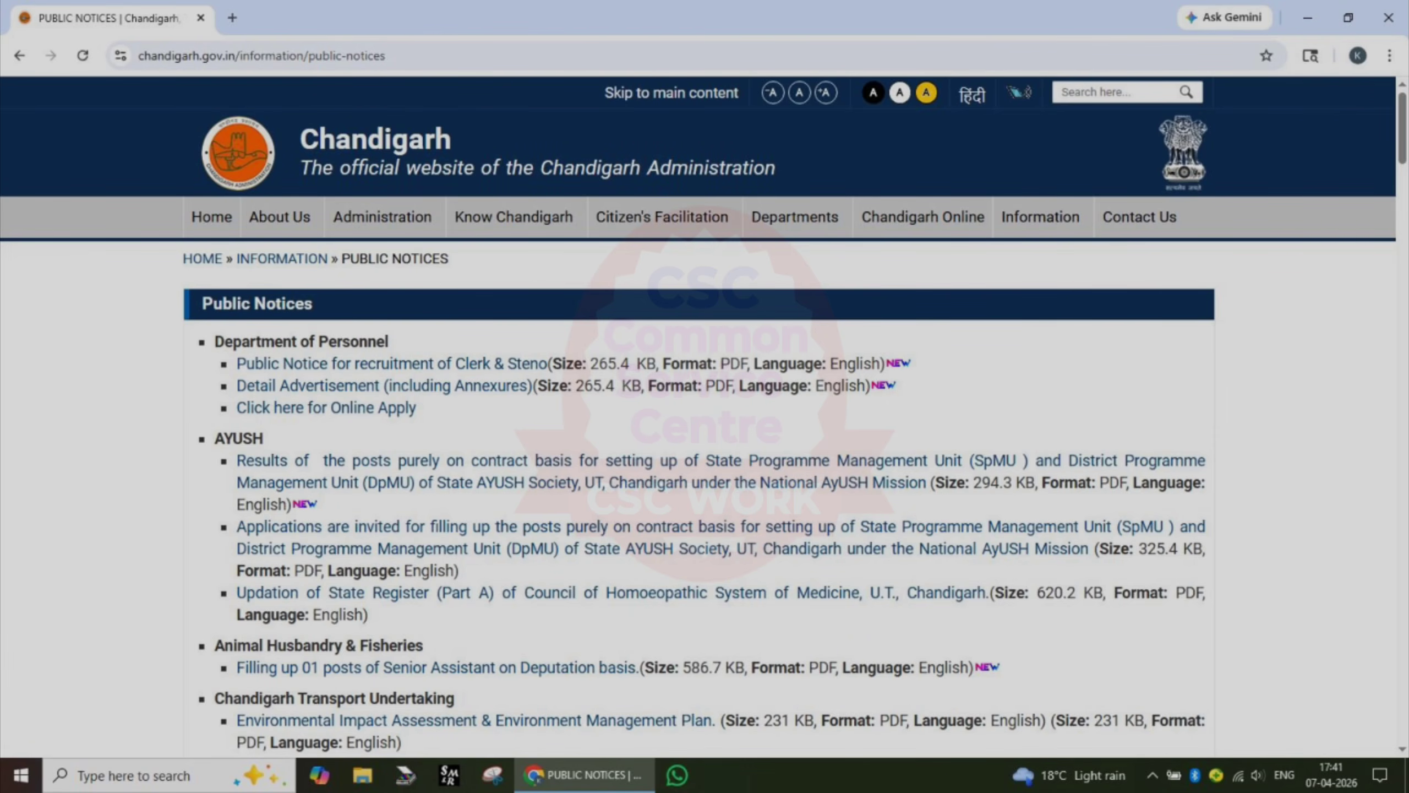
mouse_move(114, 290)
mouse_down()
mouse_move(178, 314)
mouse_move(291, 265)
mouse_up()
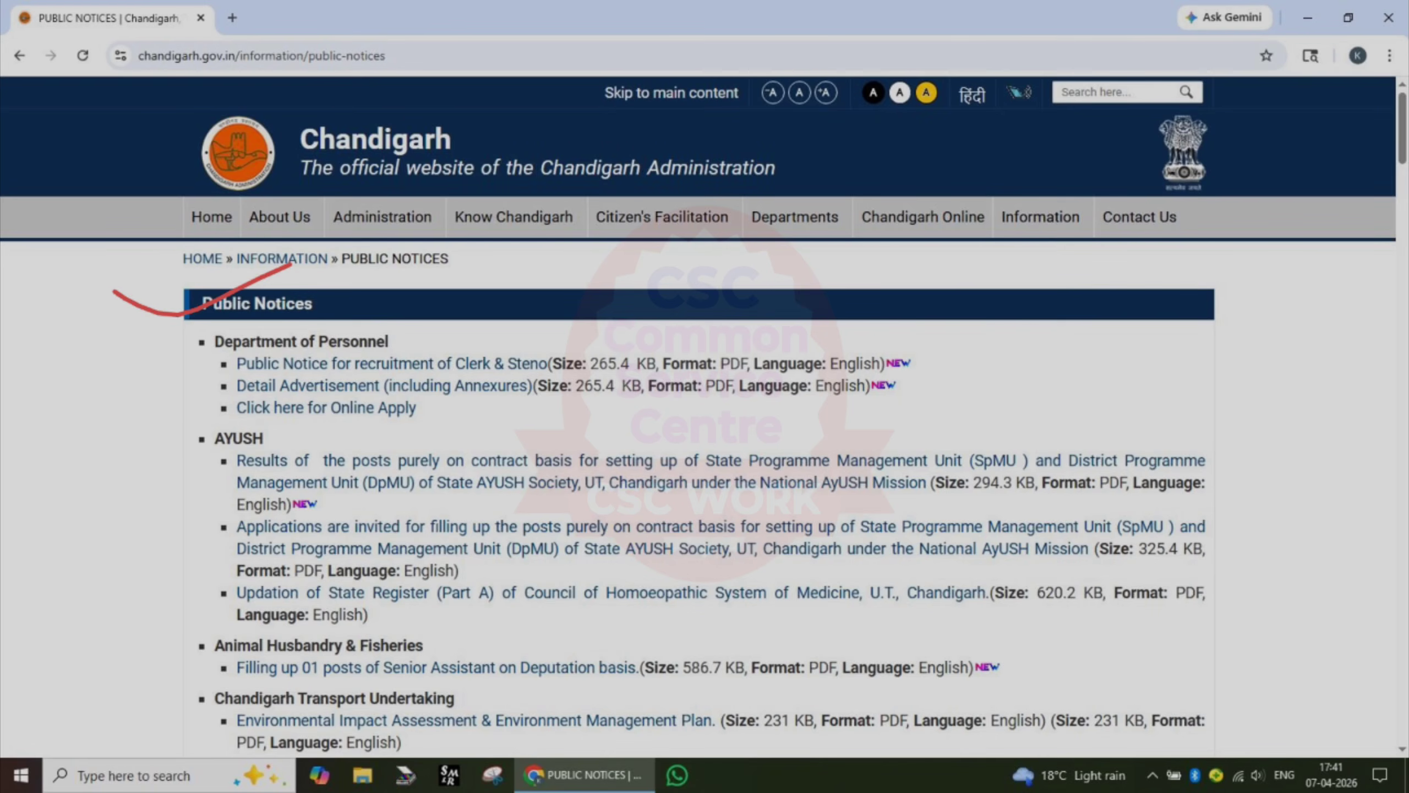
drag(111, 353, 308, 311)
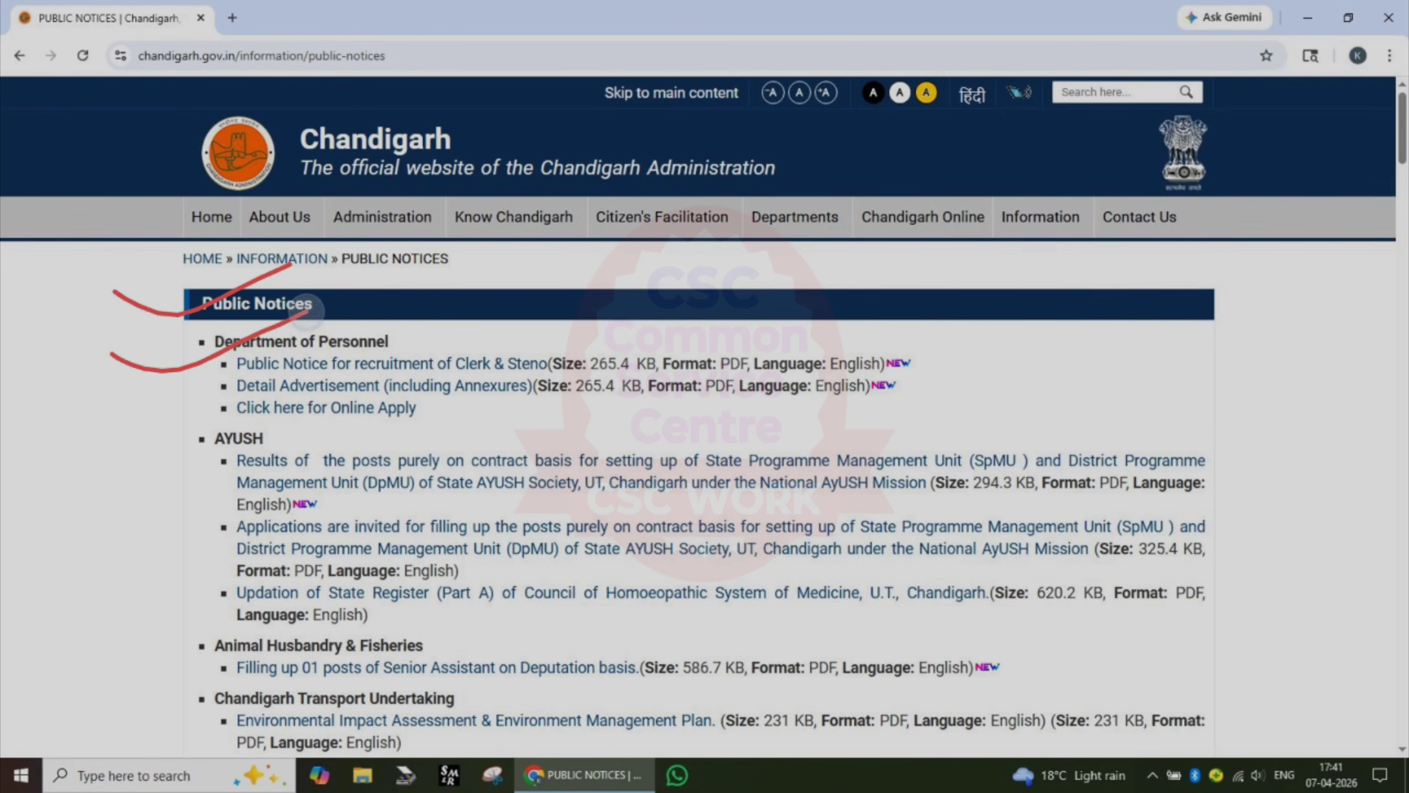
drag(139, 378, 273, 355)
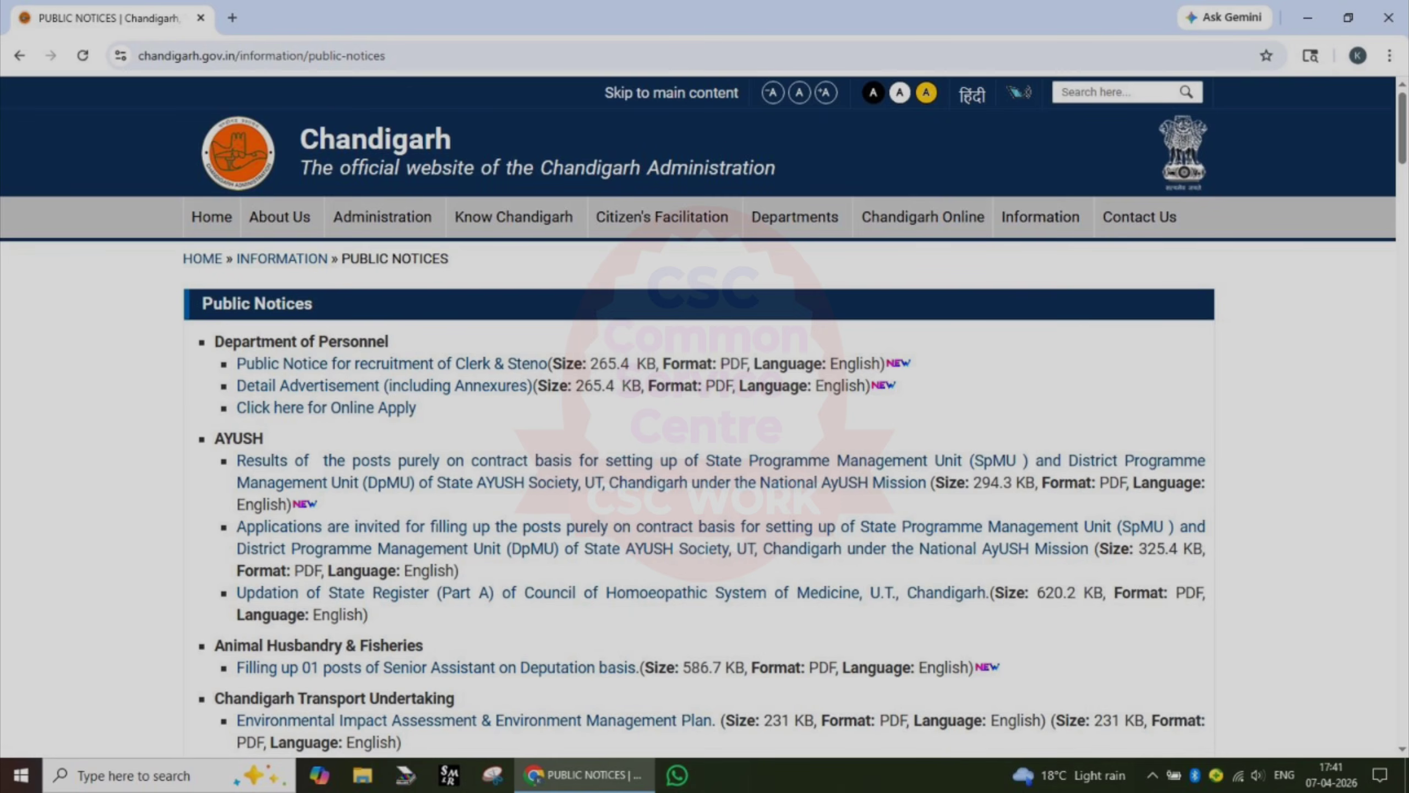
mouse_move(471, 391)
mouse_down()
mouse_move(247, 373)
mouse_move(311, 456)
mouse_move(492, 407)
mouse_move(320, 375)
mouse_up()
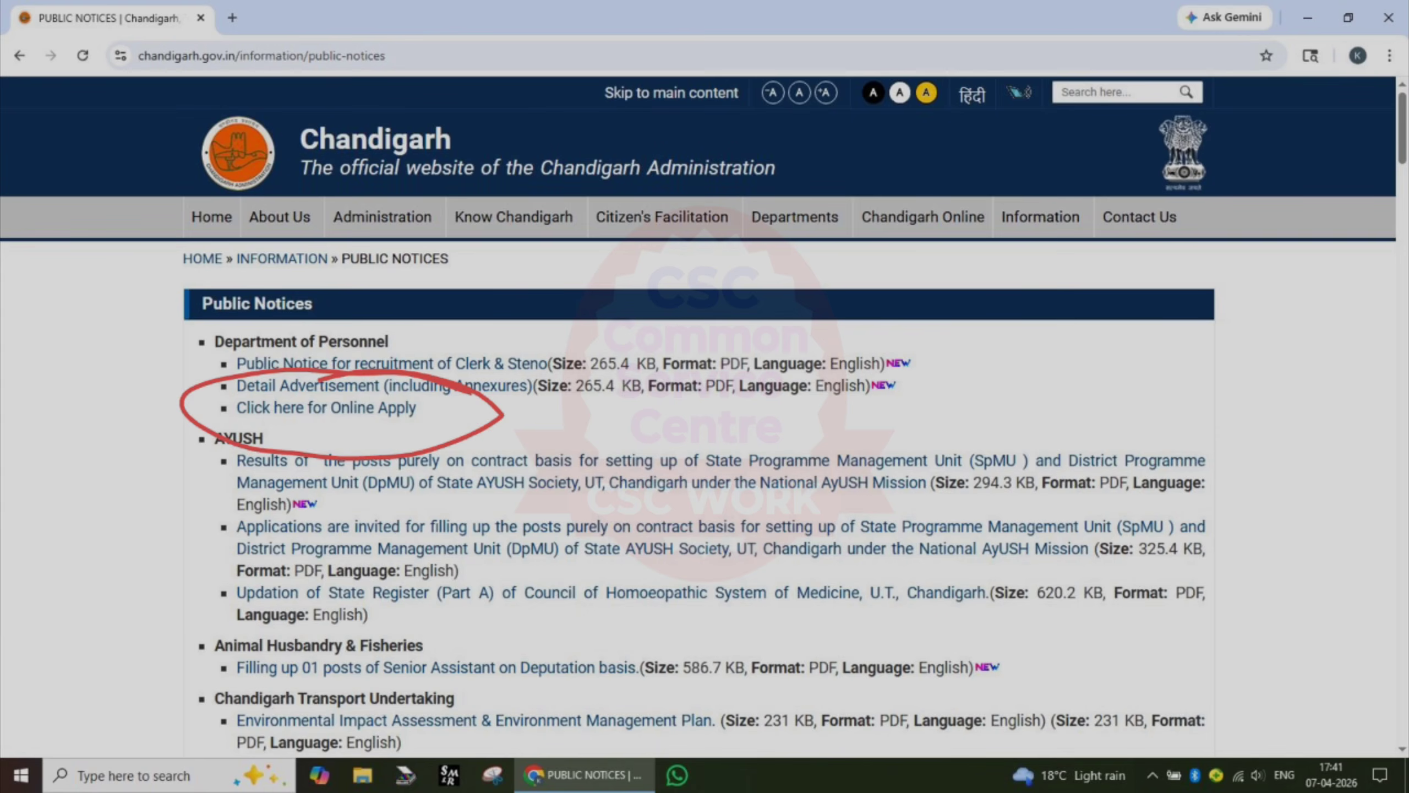
drag(249, 405, 395, 373)
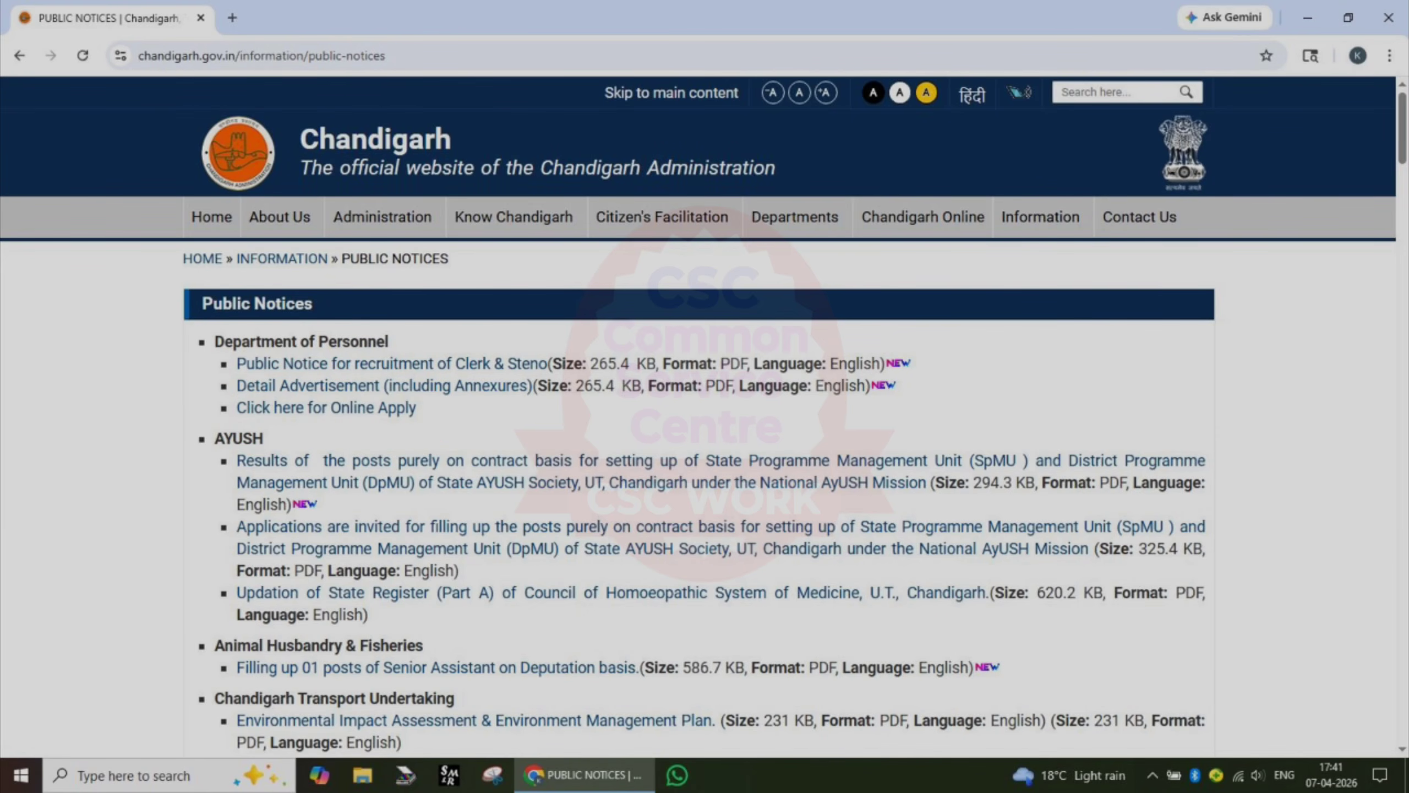
click(563, 406)
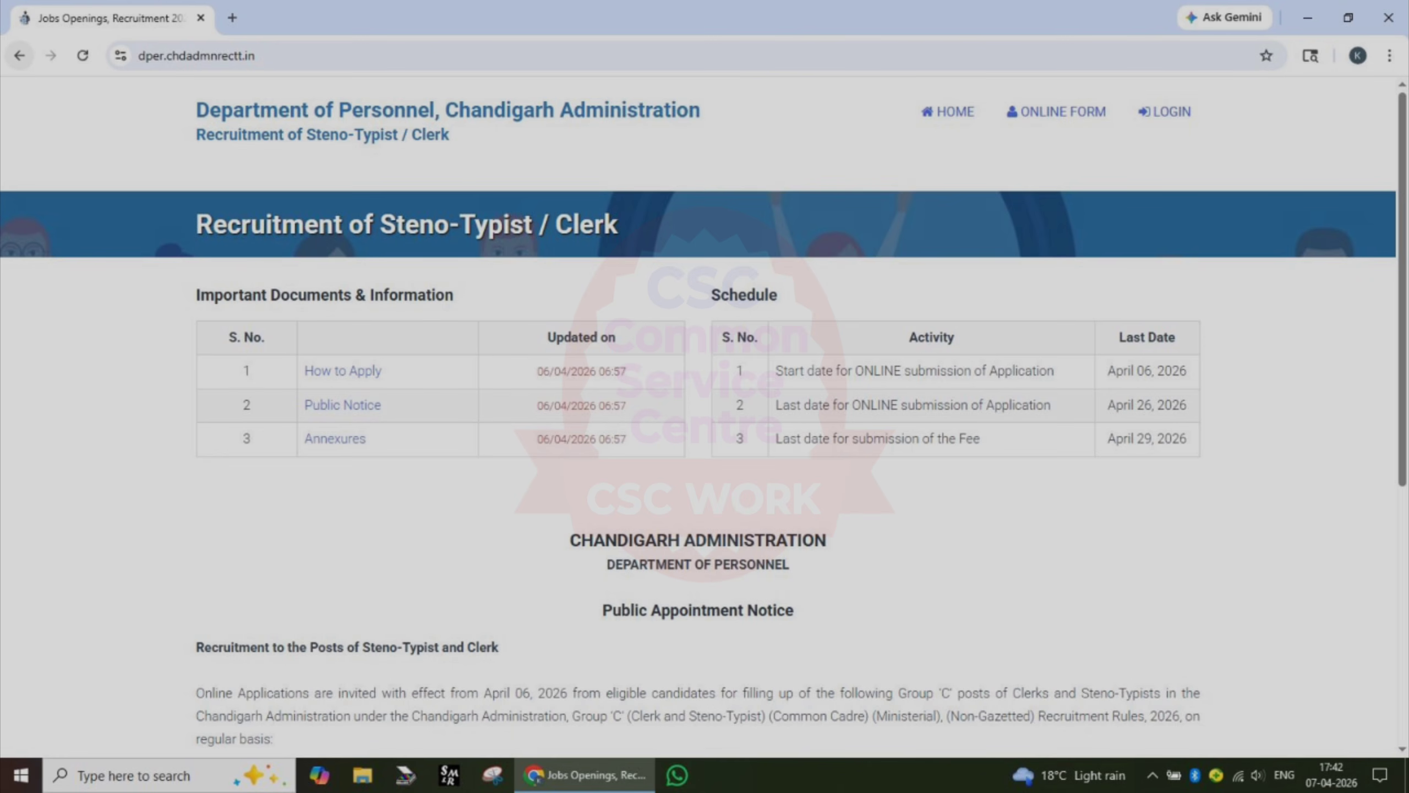
mouse_move(1110, 348)
mouse_down()
mouse_move(1217, 333)
mouse_move(1279, 300)
mouse_up()
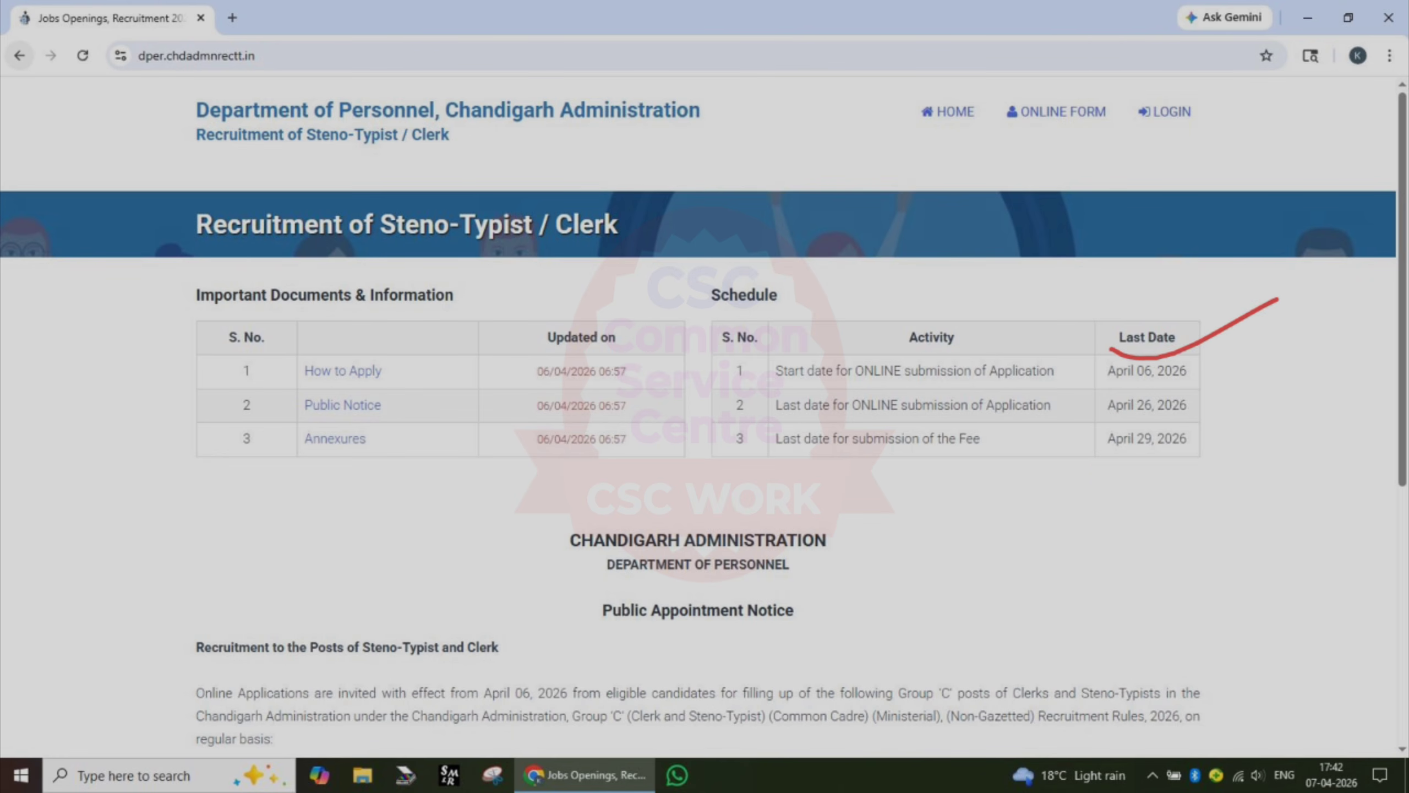
drag(1082, 455, 1242, 419)
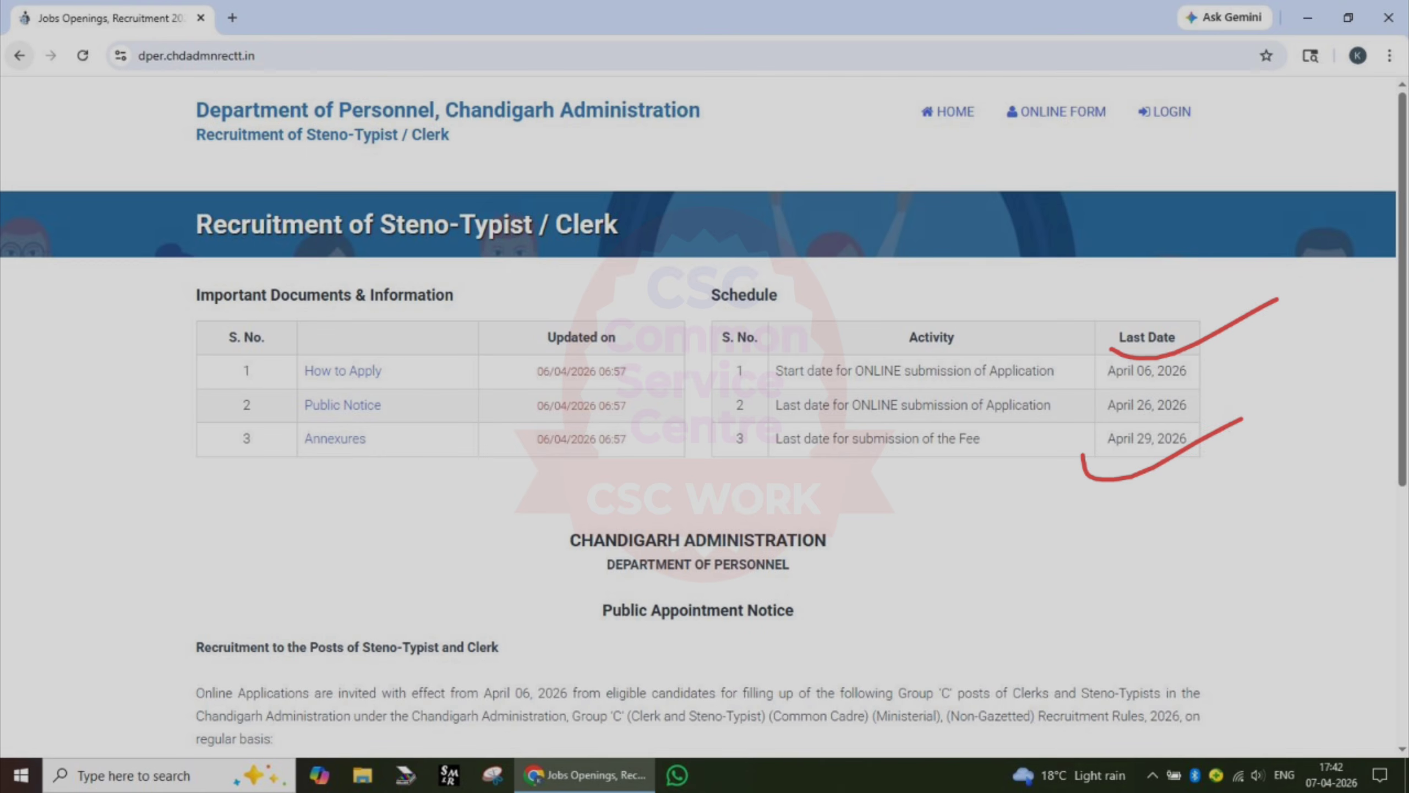
click(926, 609)
click(927, 617)
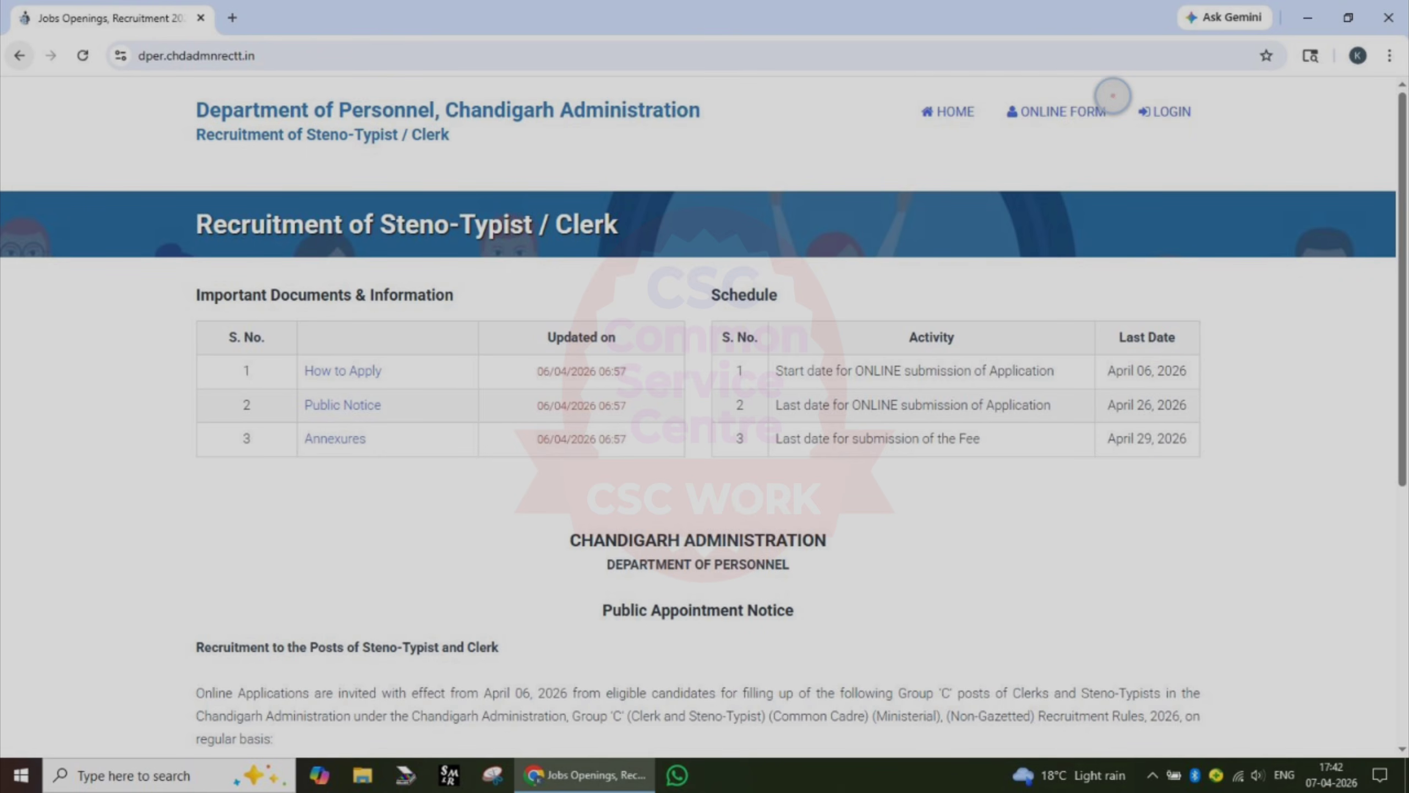
mouse_move(1113, 96)
mouse_down()
mouse_move(1004, 69)
mouse_move(993, 153)
mouse_move(1126, 139)
mouse_move(1062, 79)
mouse_up()
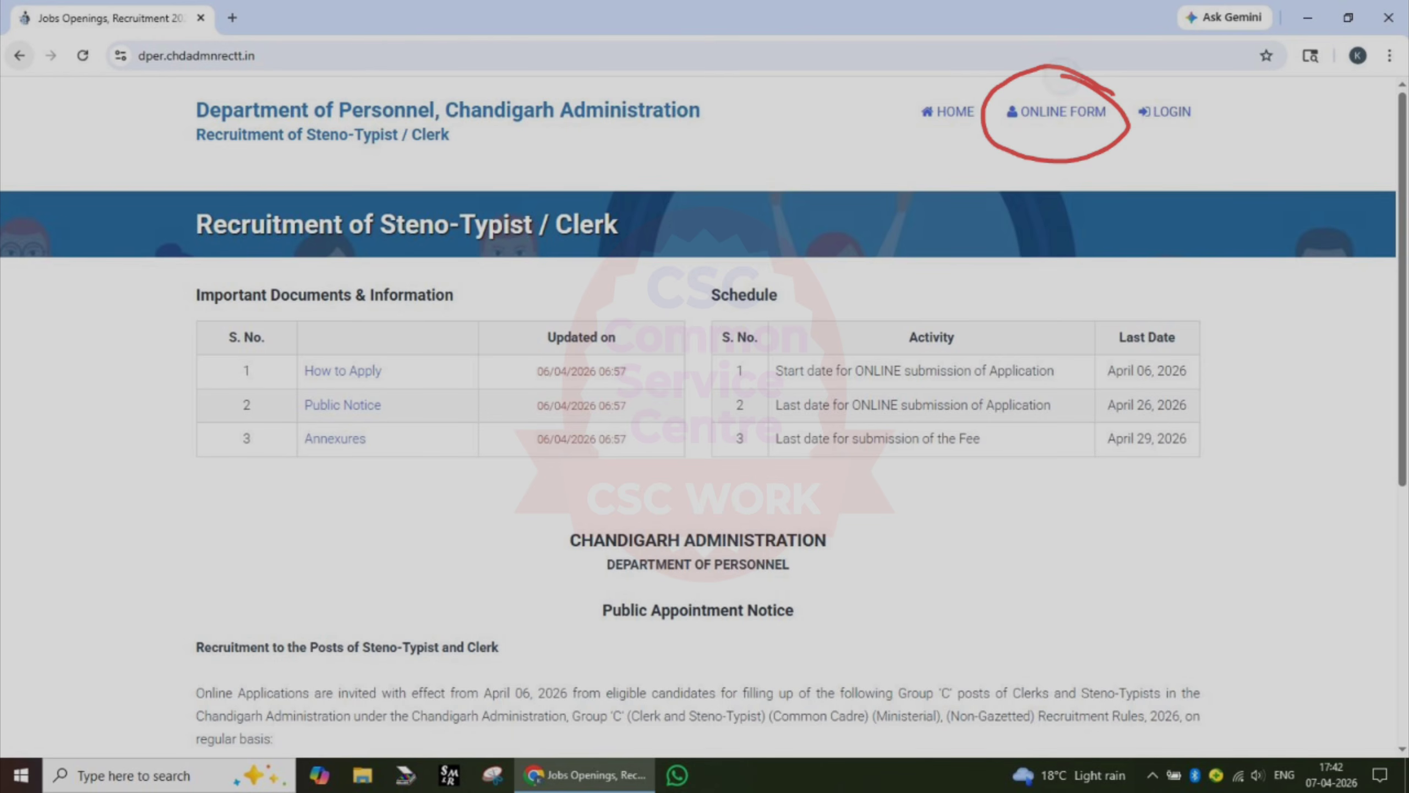
drag(952, 108, 1091, 63)
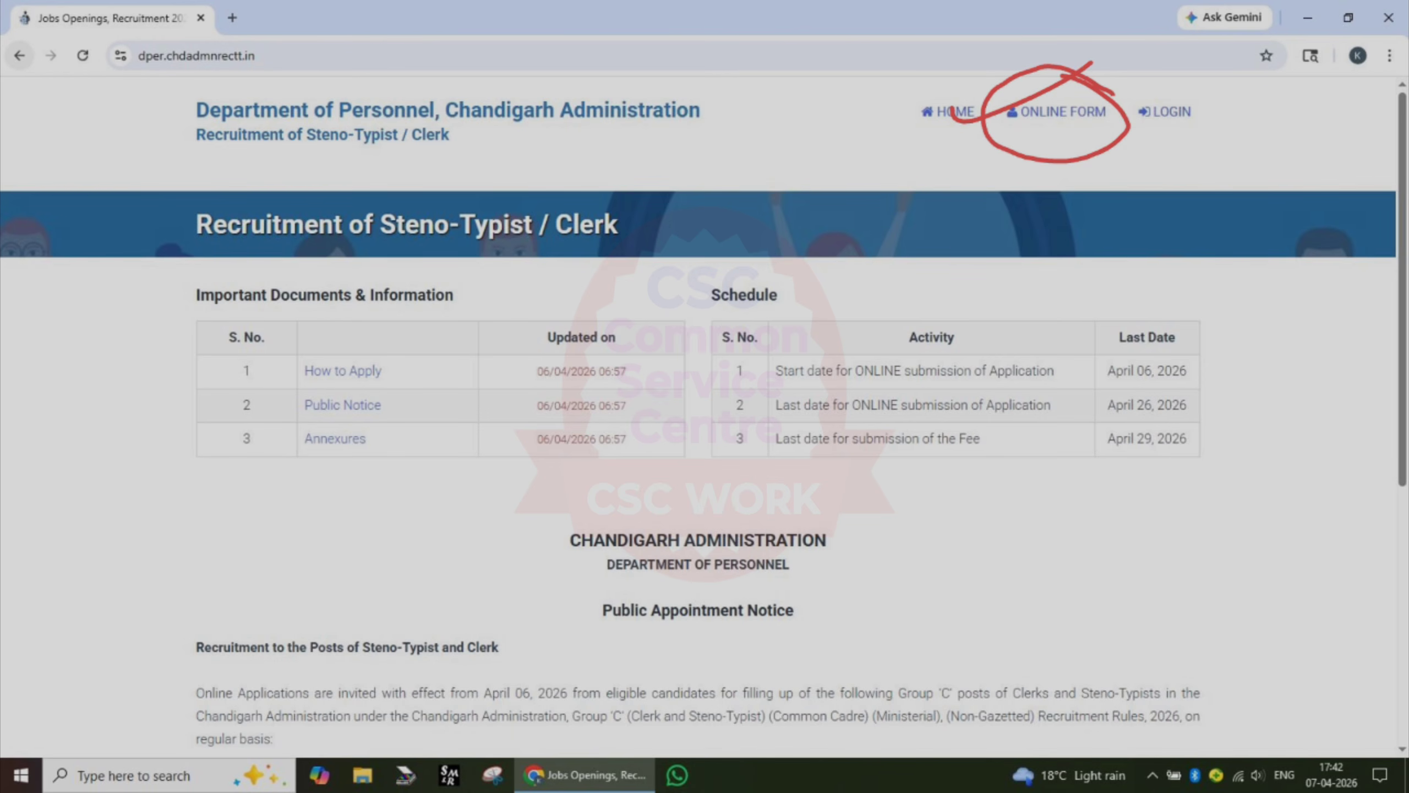
mouse_move(988, 127)
mouse_down()
mouse_move(1024, 129)
mouse_move(1116, 90)
mouse_up()
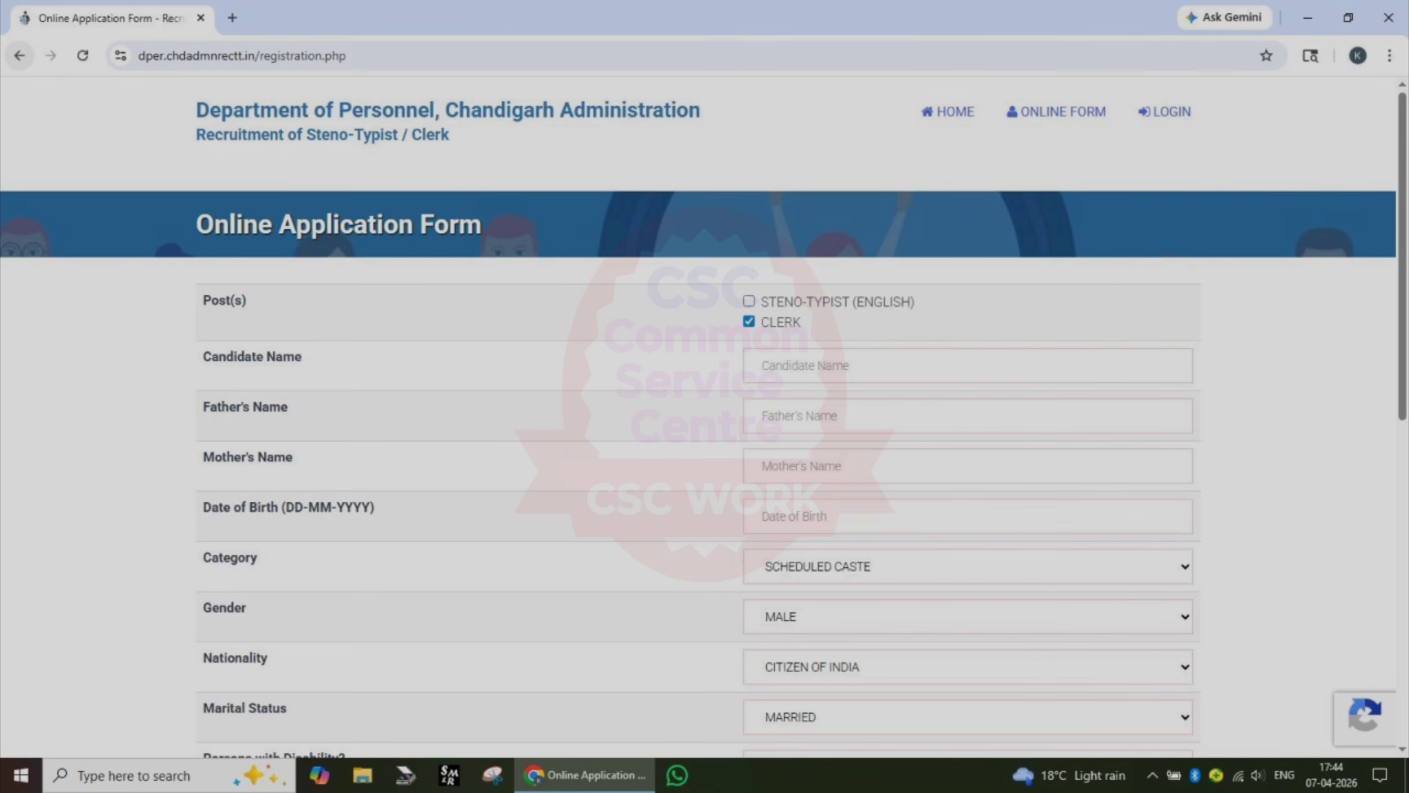
mouse_move(546, 190)
mouse_down()
mouse_move(339, 157)
mouse_move(160, 217)
mouse_move(346, 274)
mouse_move(592, 223)
mouse_up()
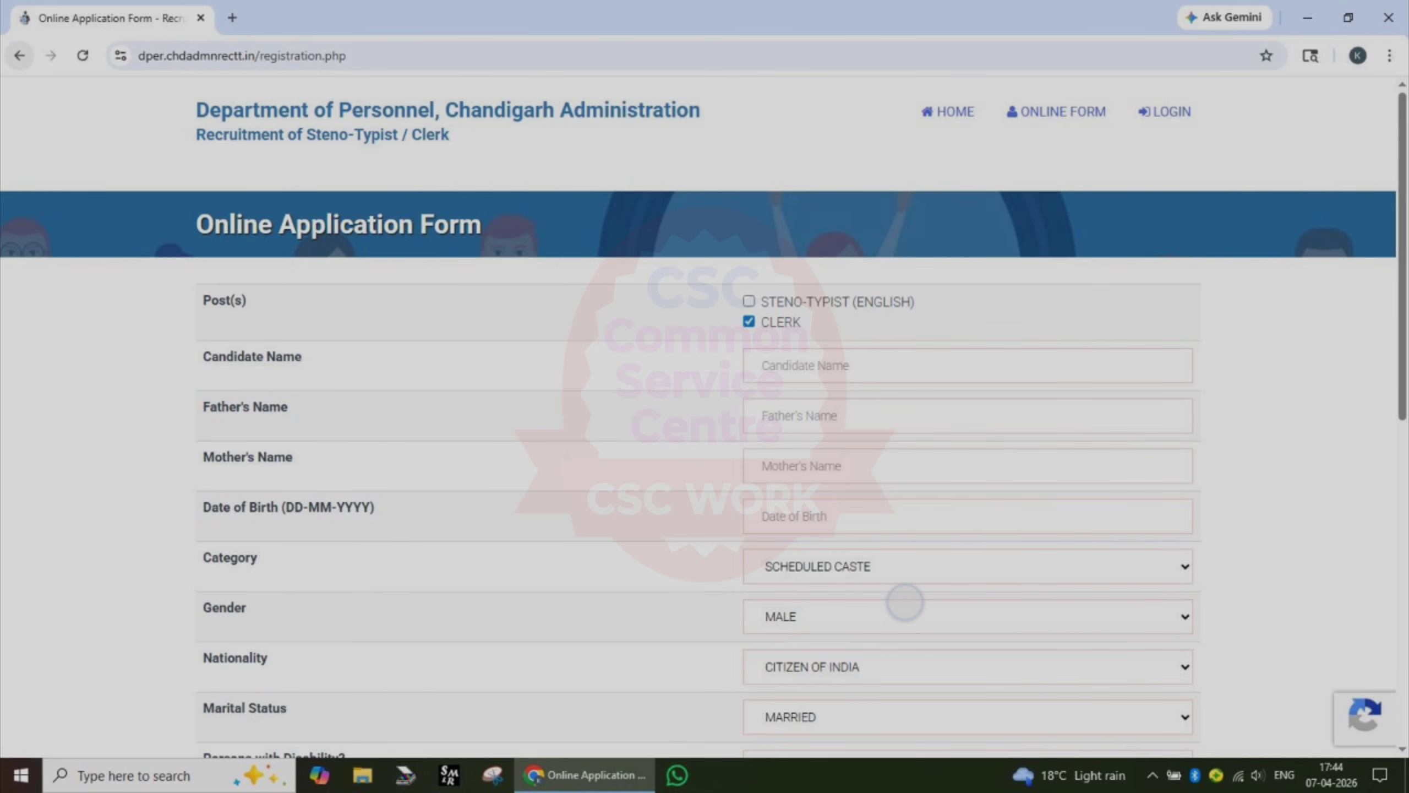
mouse_move(266, 264)
mouse_down()
mouse_move(285, 311)
mouse_move(268, 265)
mouse_up()
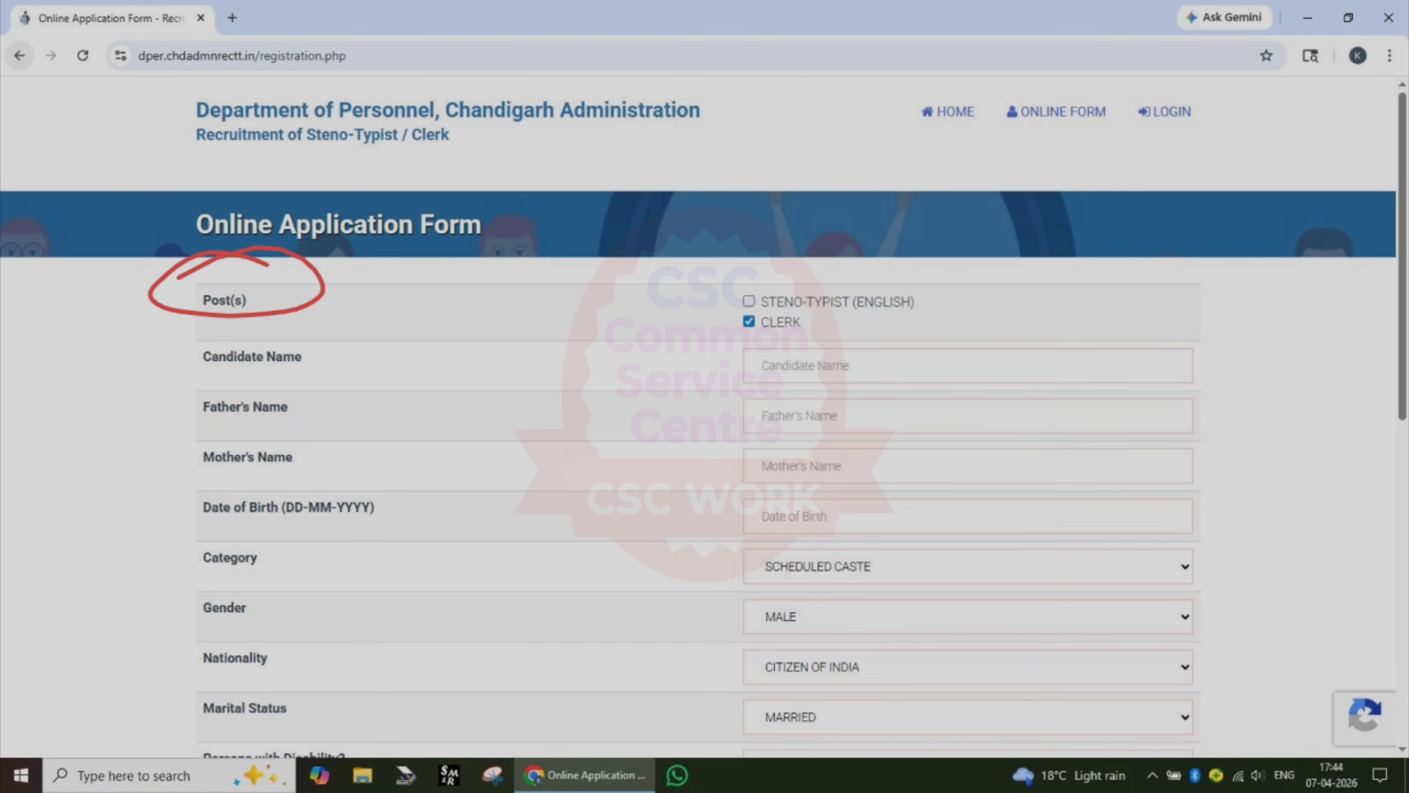
drag(860, 273, 1023, 217)
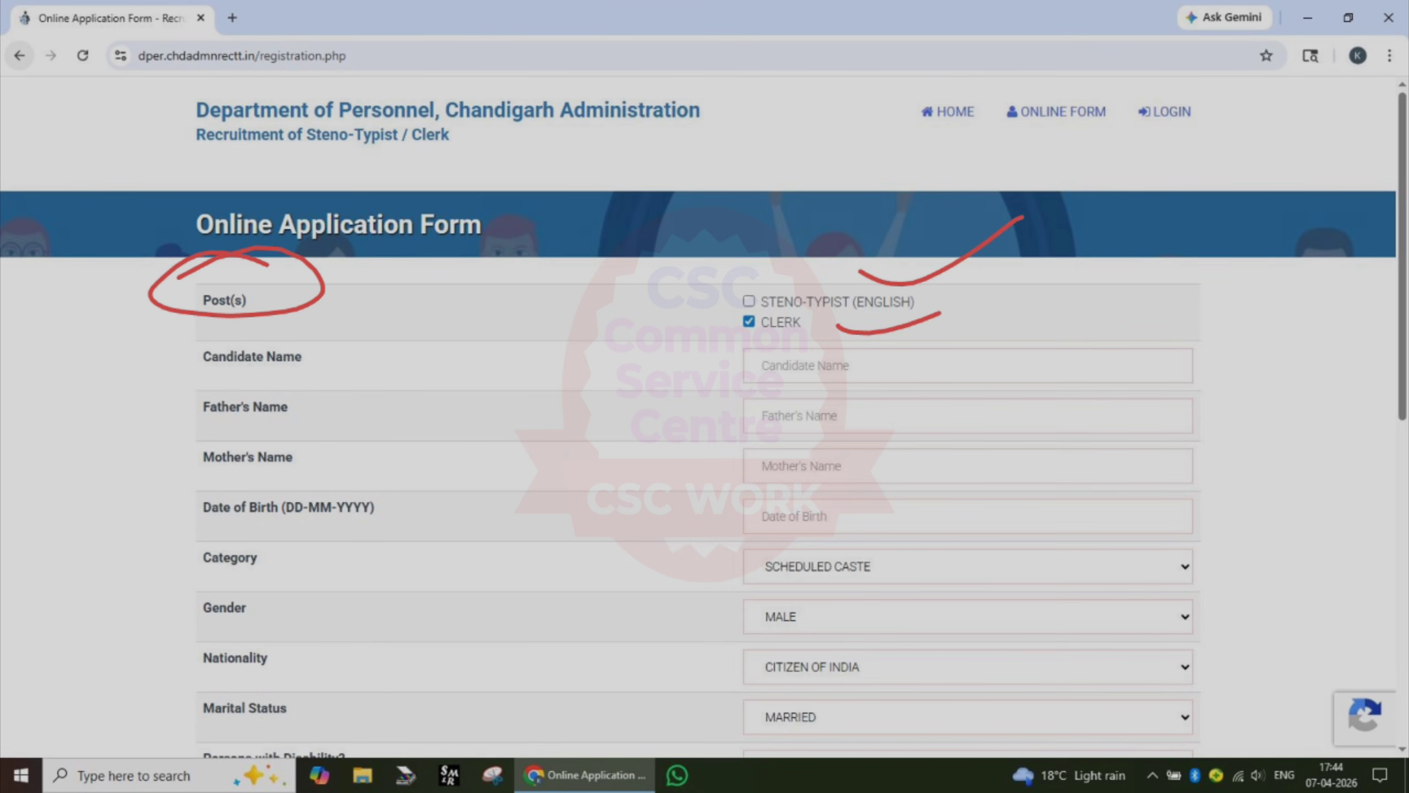
key(ctrl+z)
key(ctrl+z)
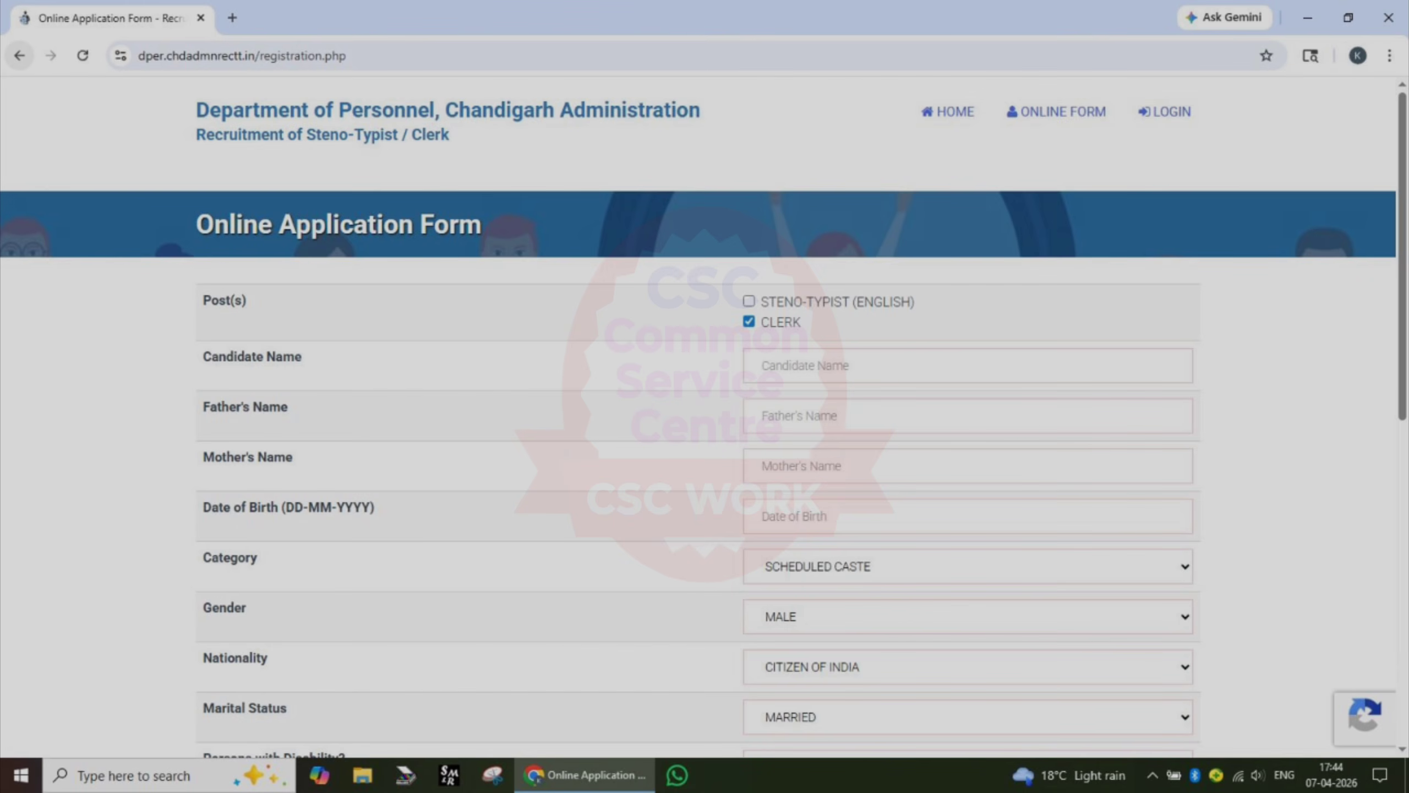
mouse_move(779, 251)
mouse_down()
mouse_move(678, 308)
mouse_move(744, 248)
mouse_move(687, 260)
mouse_up()
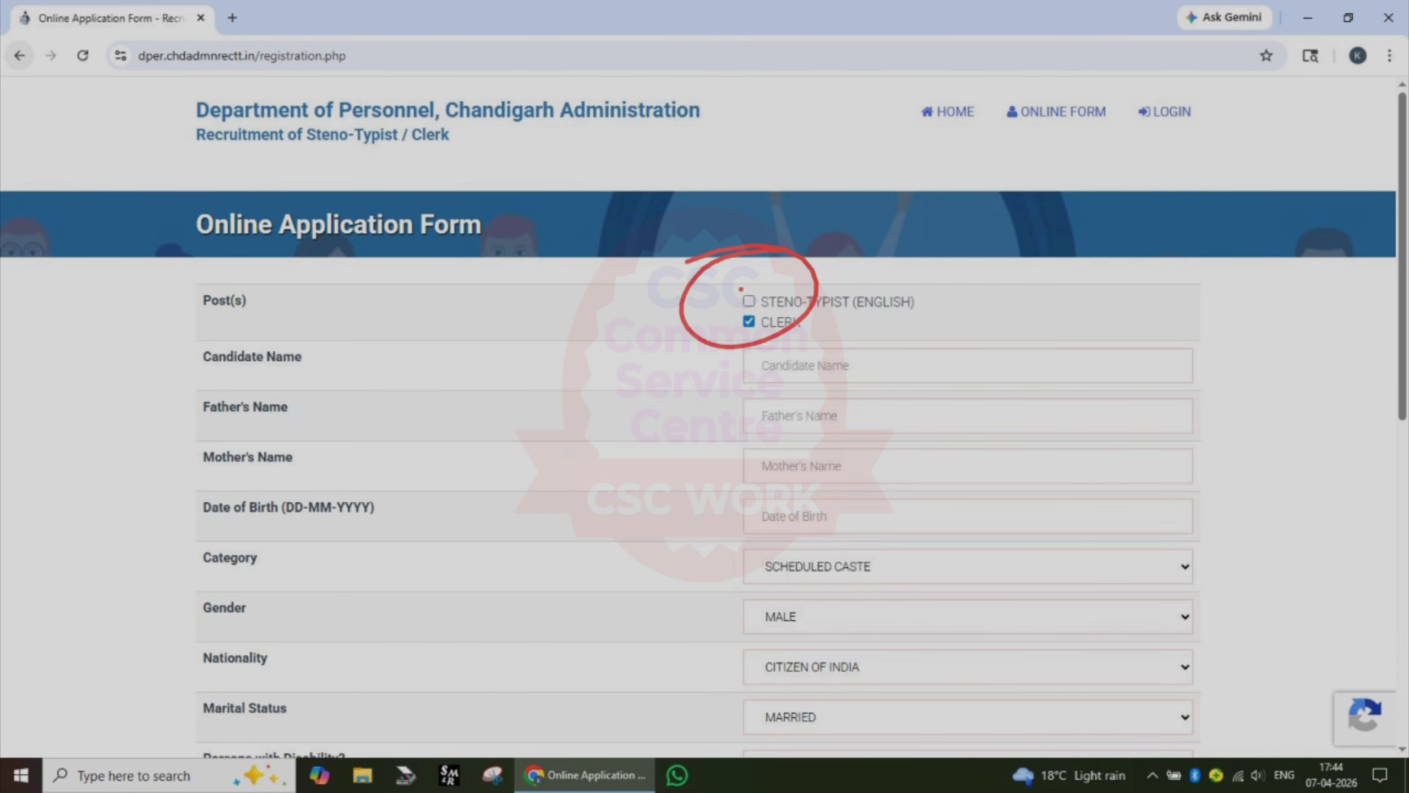
key(ctrl+z)
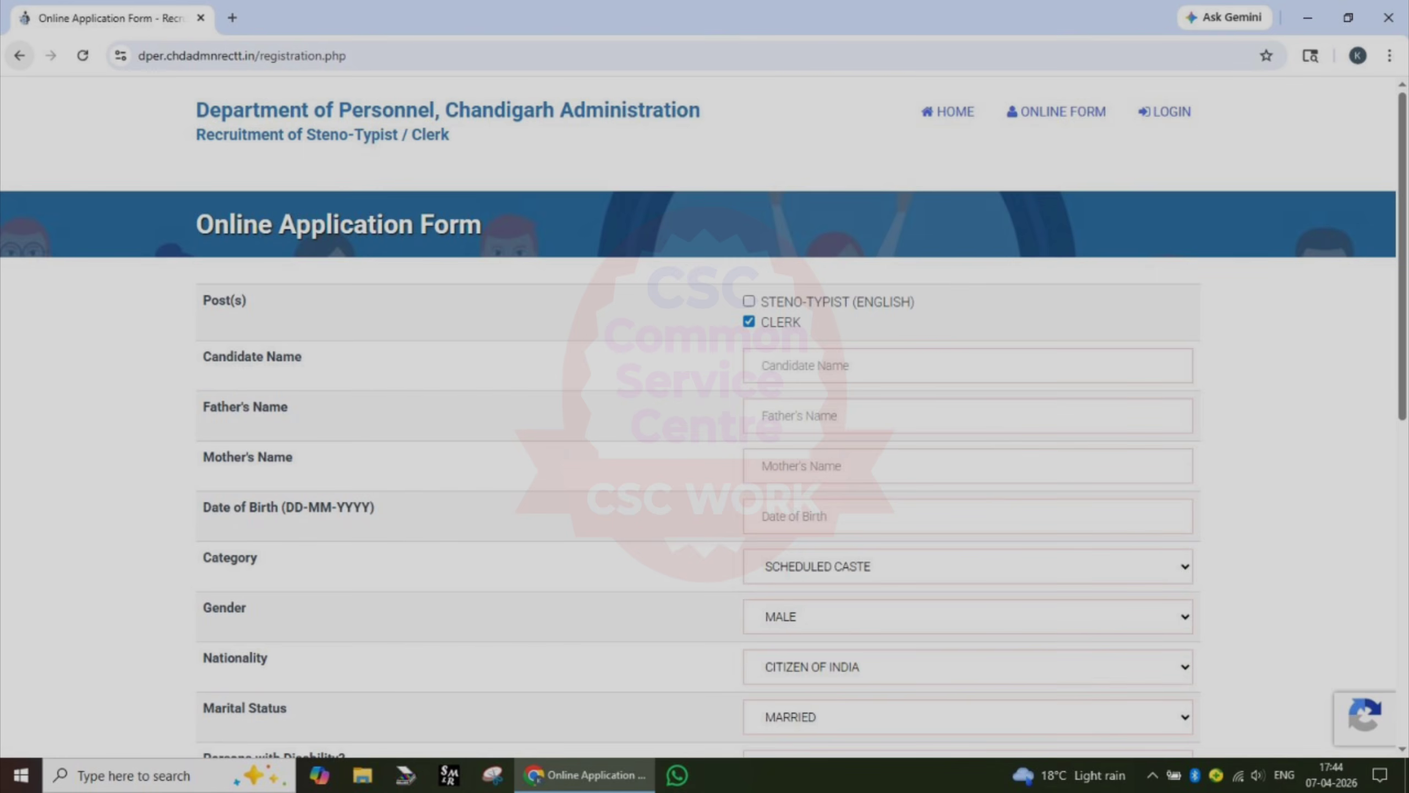
drag(789, 313, 878, 303)
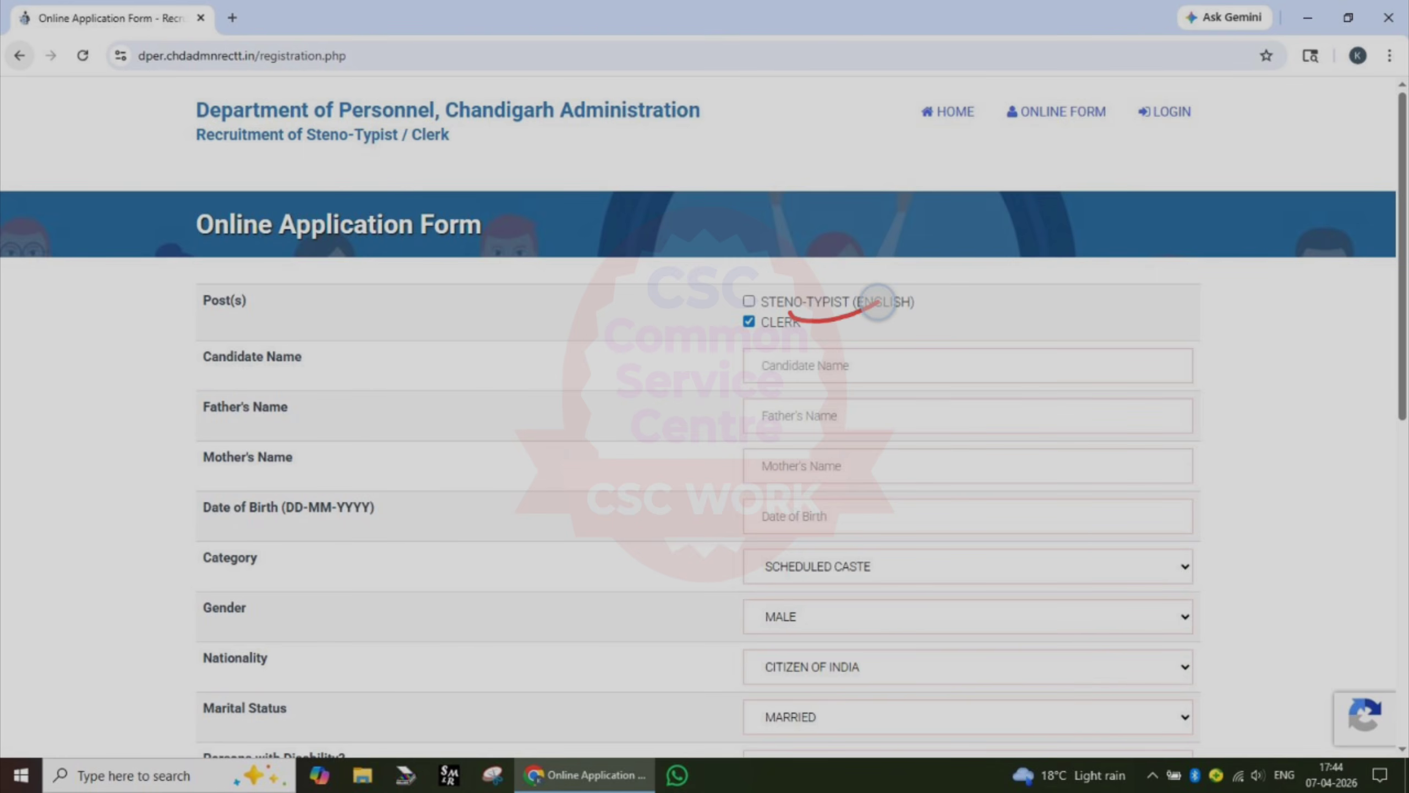
click(899, 602)
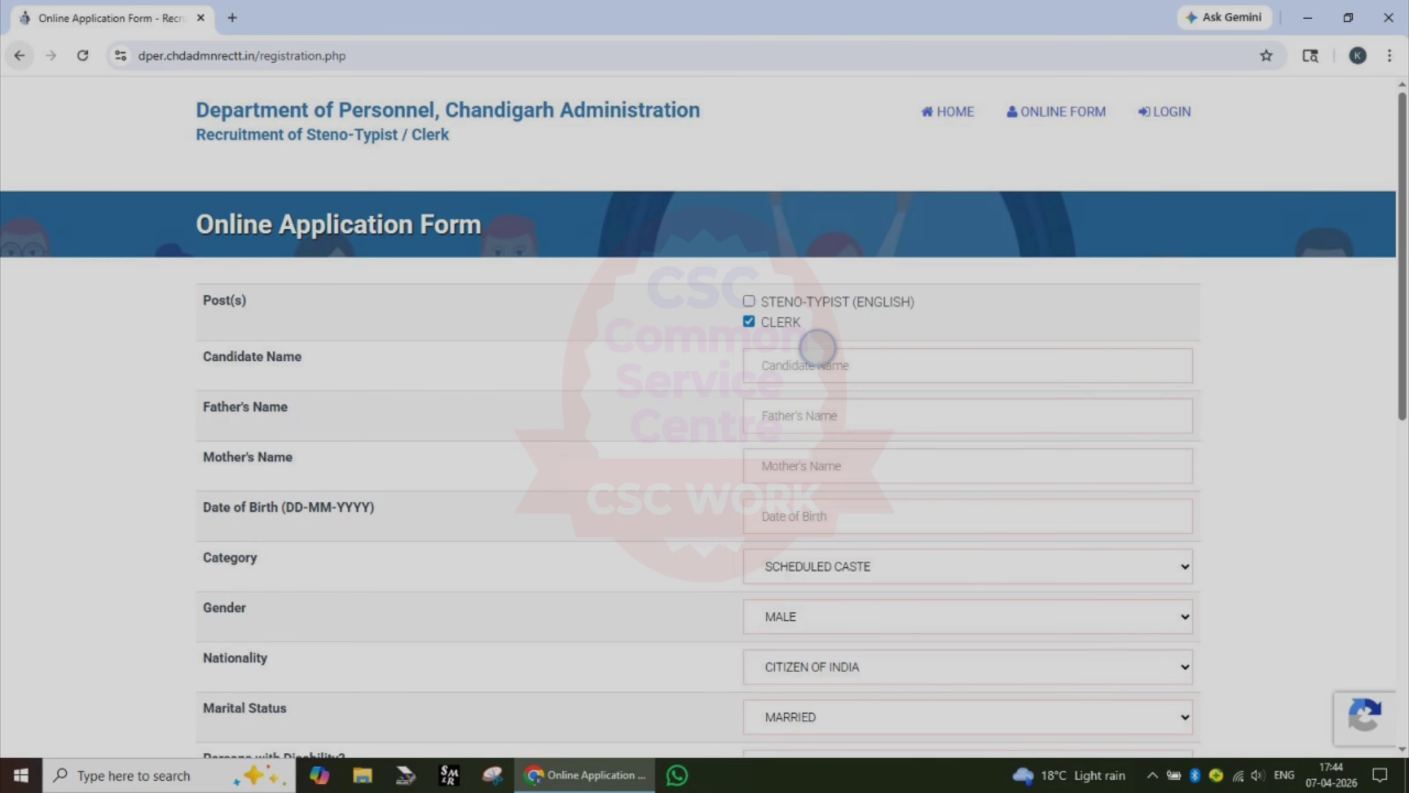
drag(818, 348, 970, 318)
drag(821, 400, 946, 388)
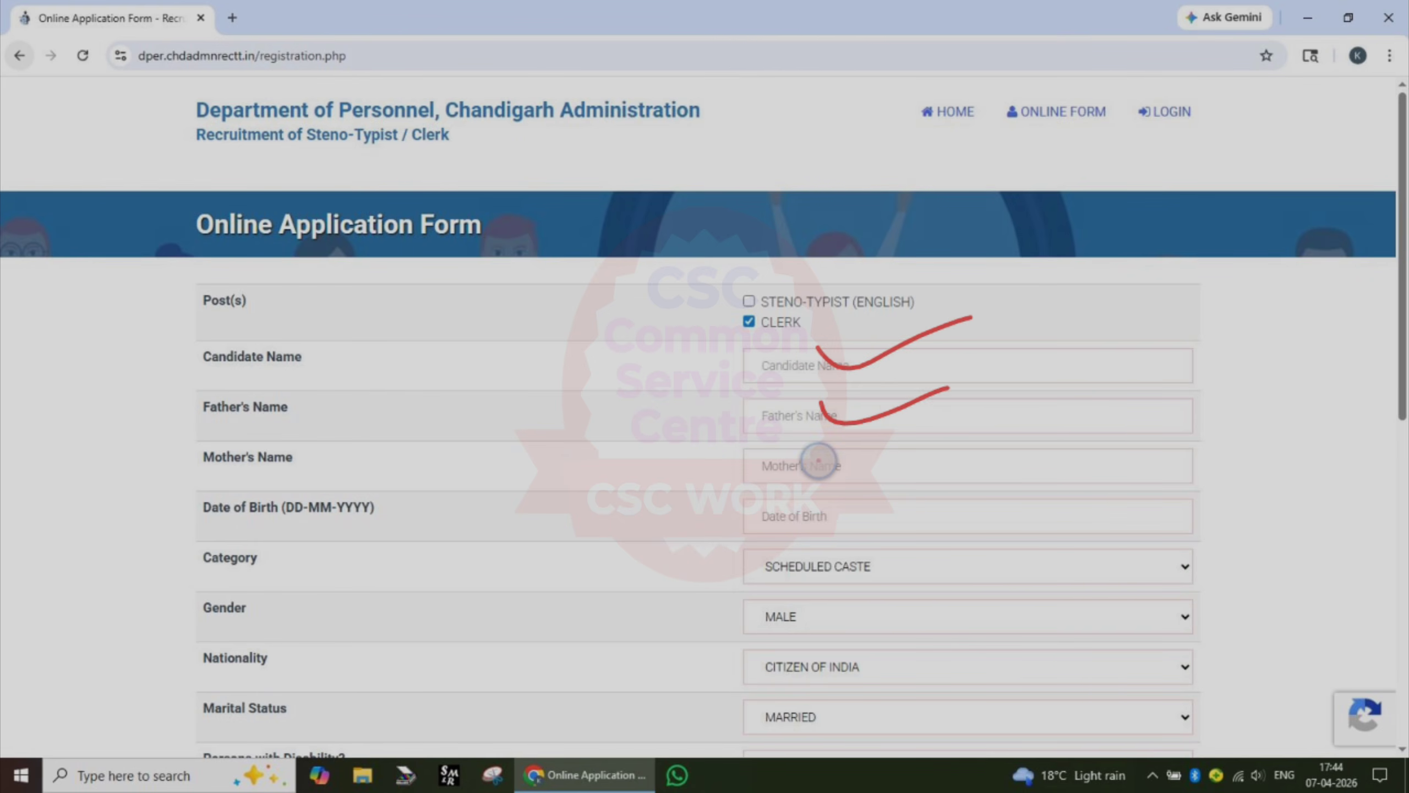
drag(819, 460, 932, 442)
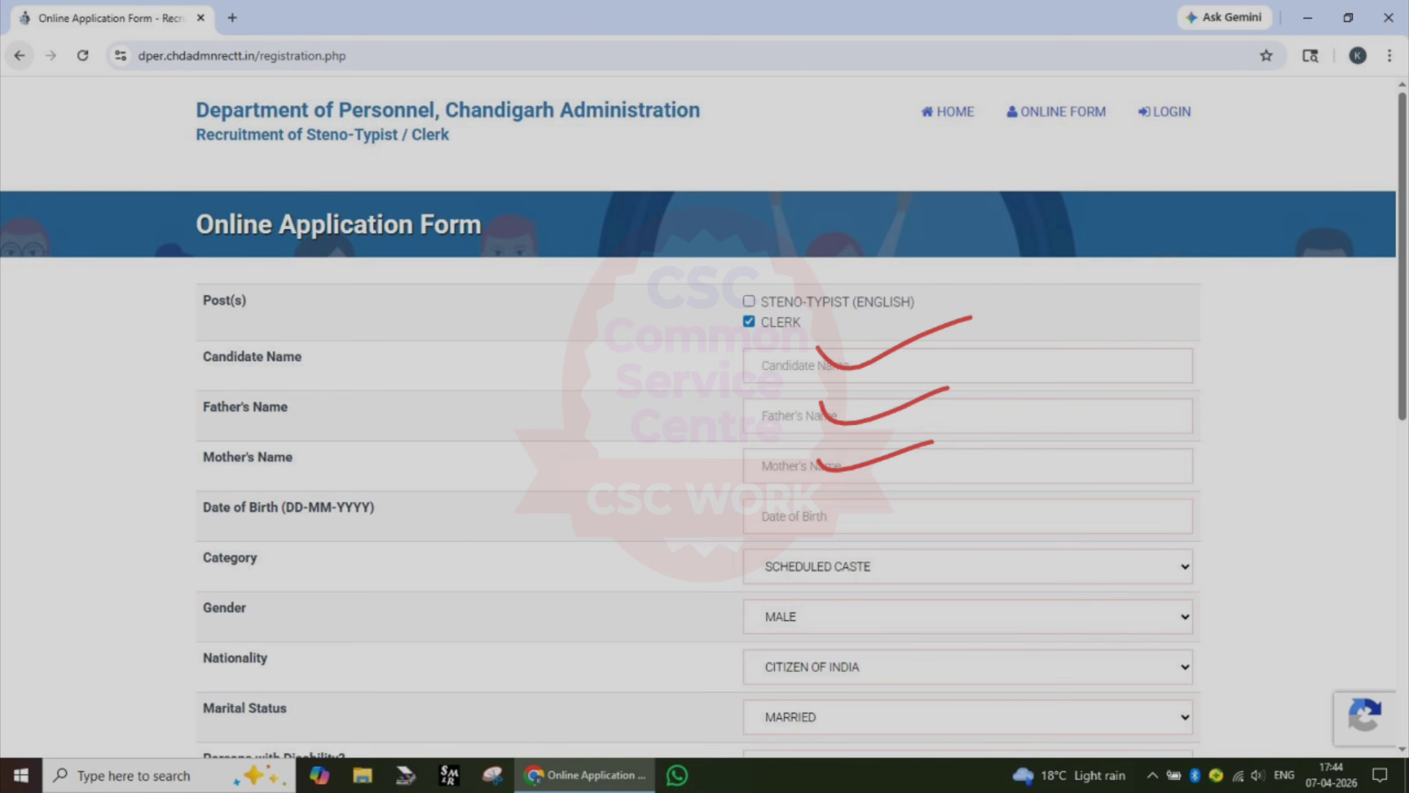
drag(839, 504, 994, 474)
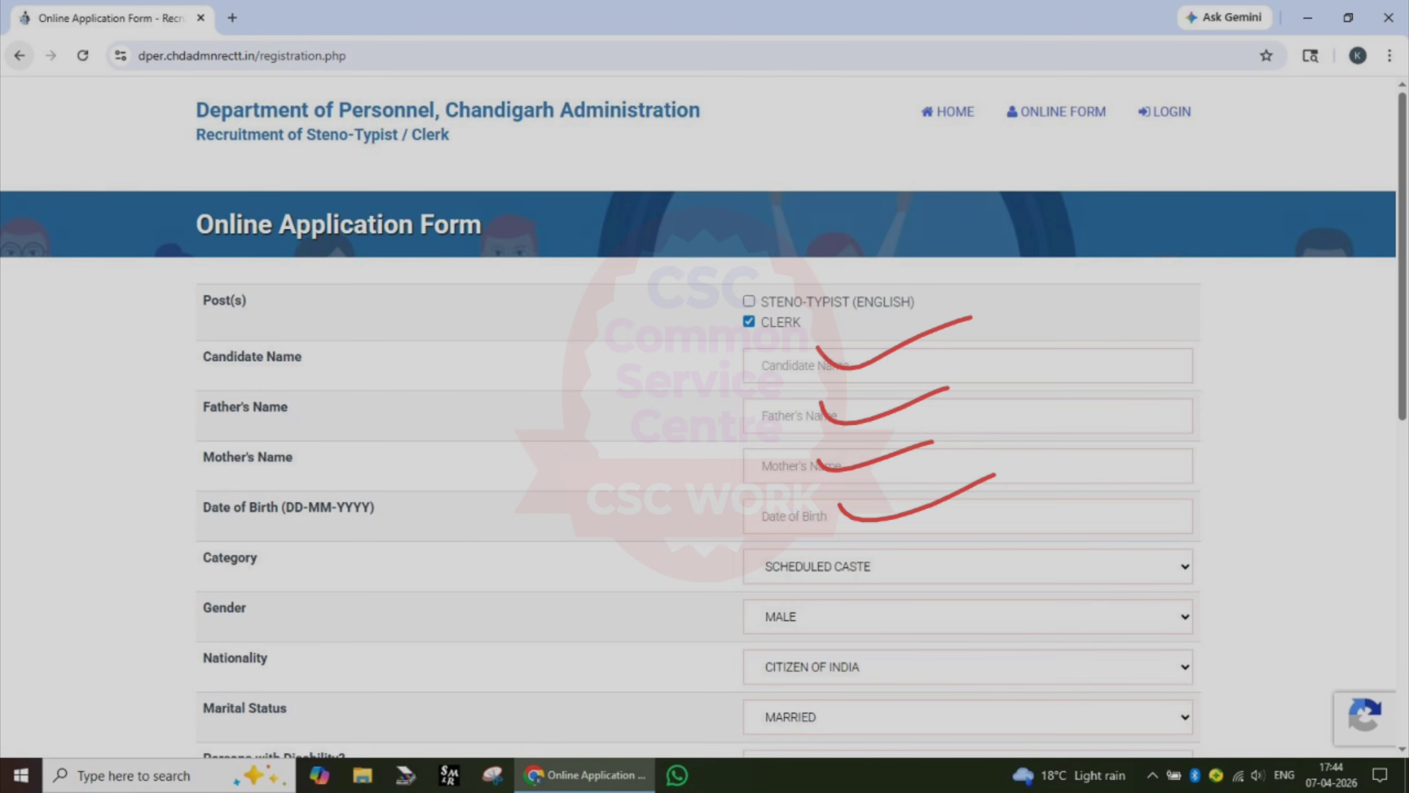
click(910, 170)
click(908, 168)
click(908, 168)
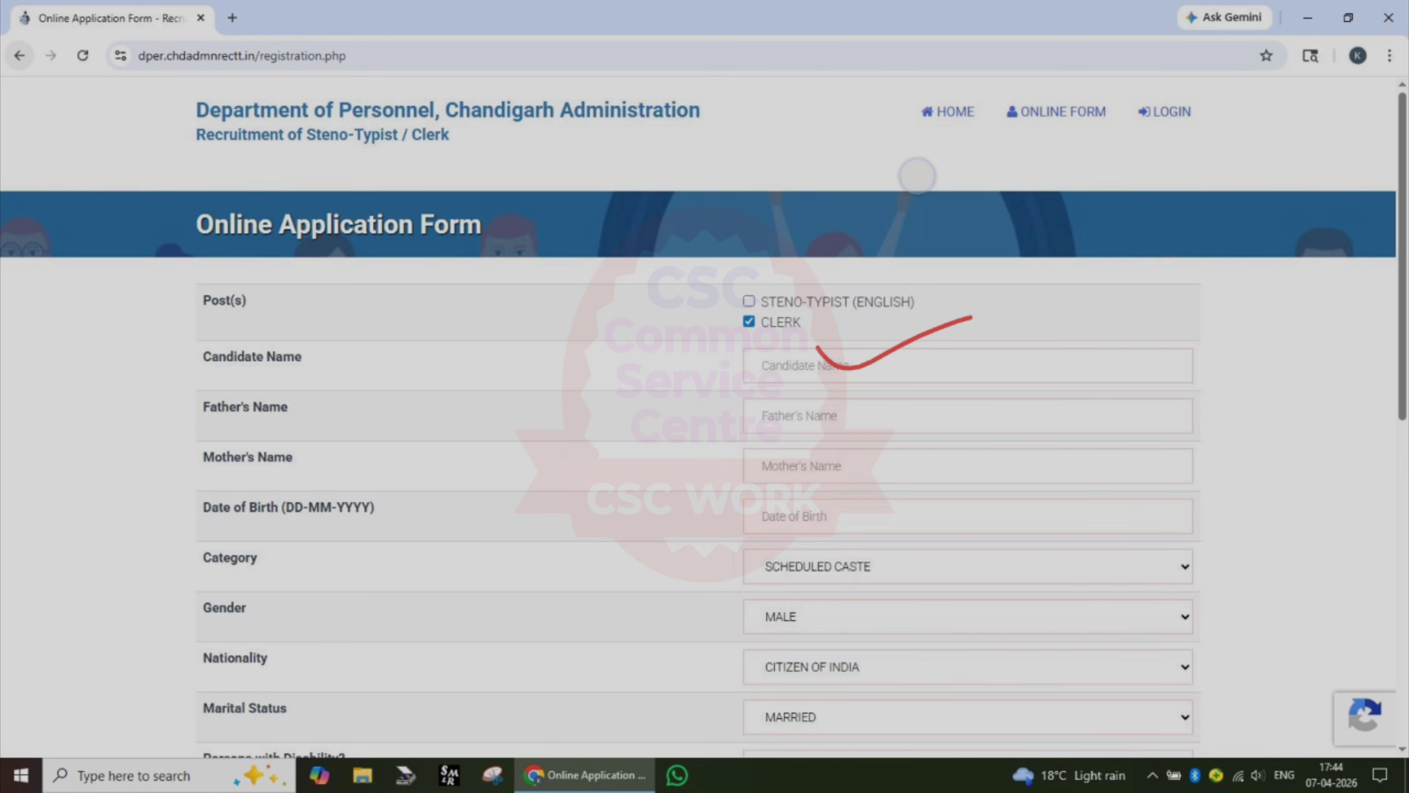
click(909, 173)
mouse_move(302, 543)
mouse_down()
mouse_move(258, 532)
mouse_move(207, 588)
mouse_move(211, 536)
mouse_up()
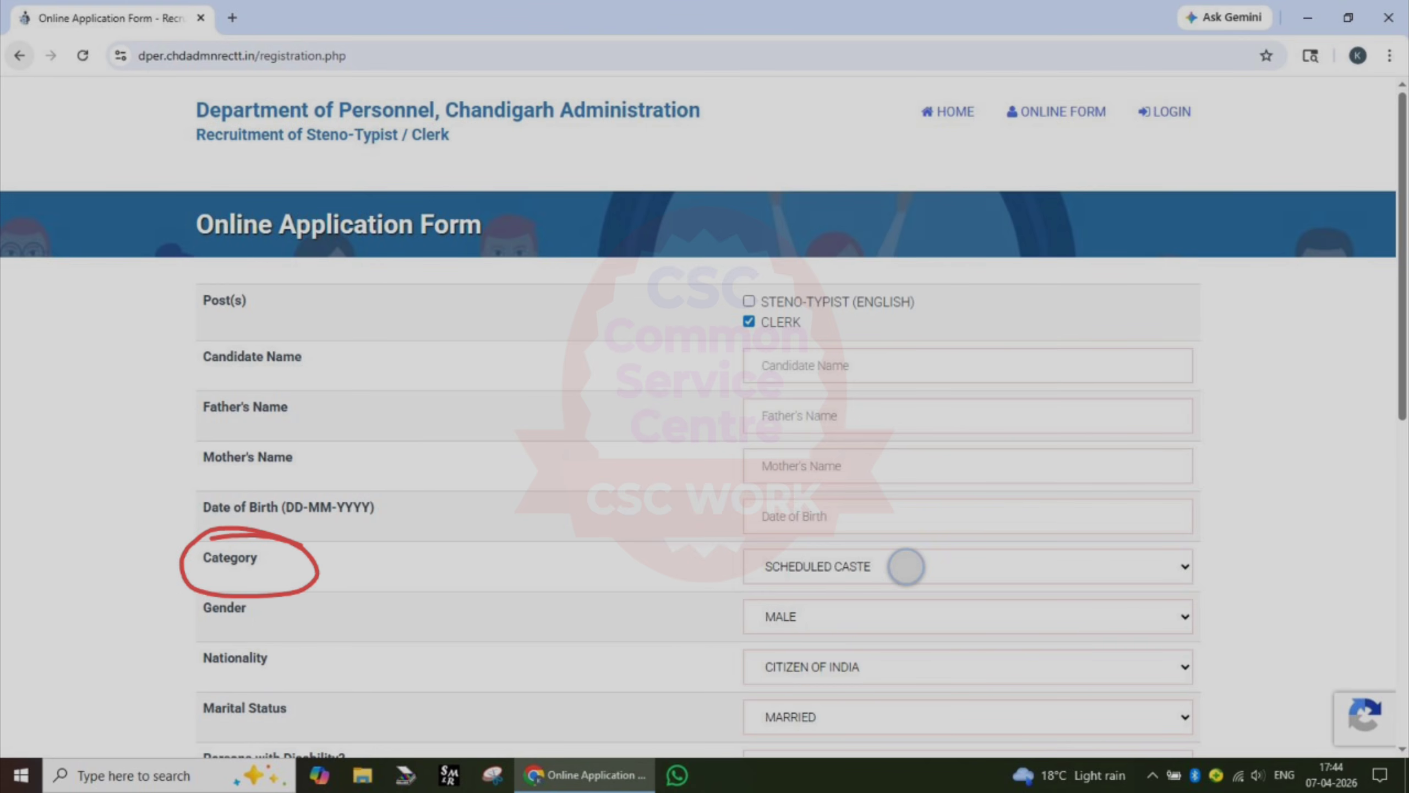
drag(906, 566, 1100, 510)
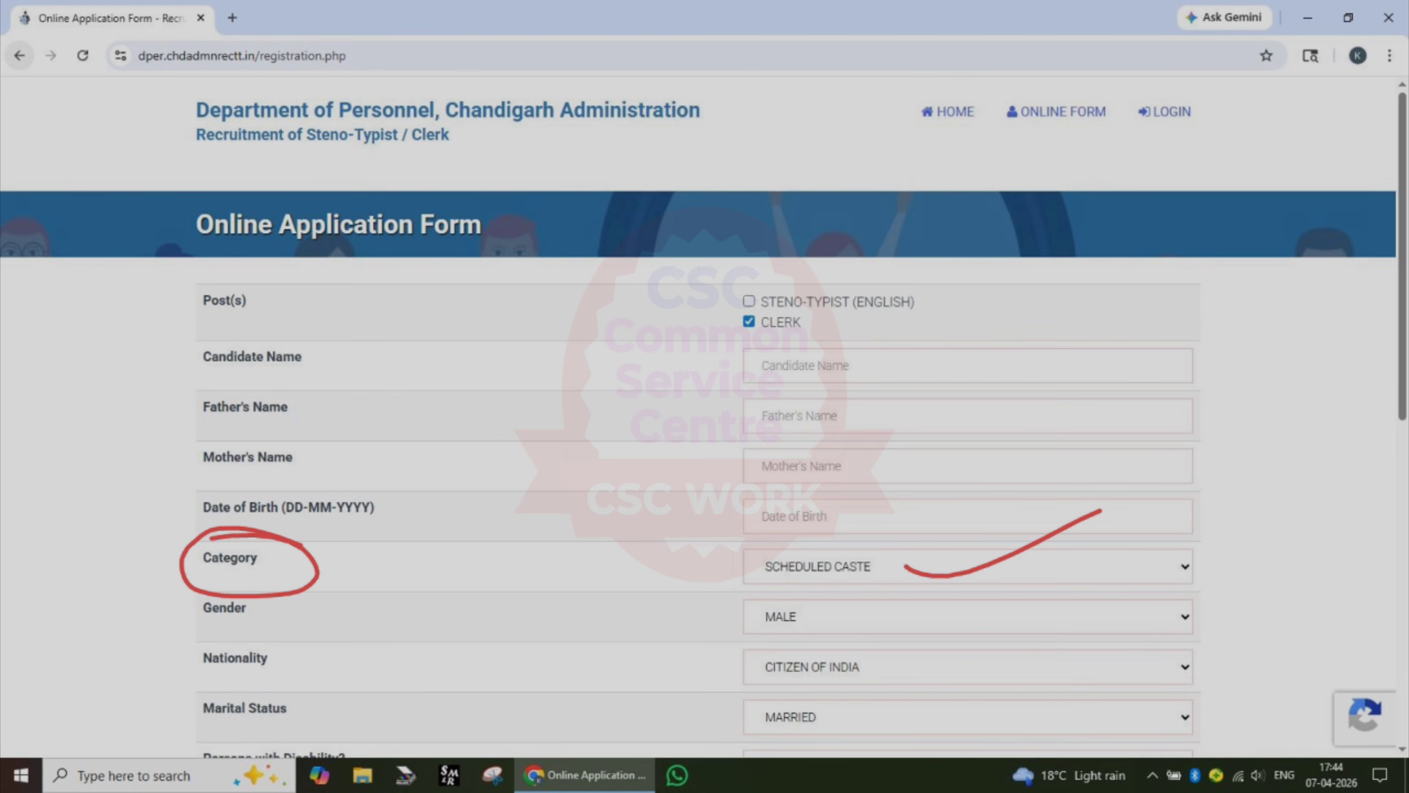
click(915, 168)
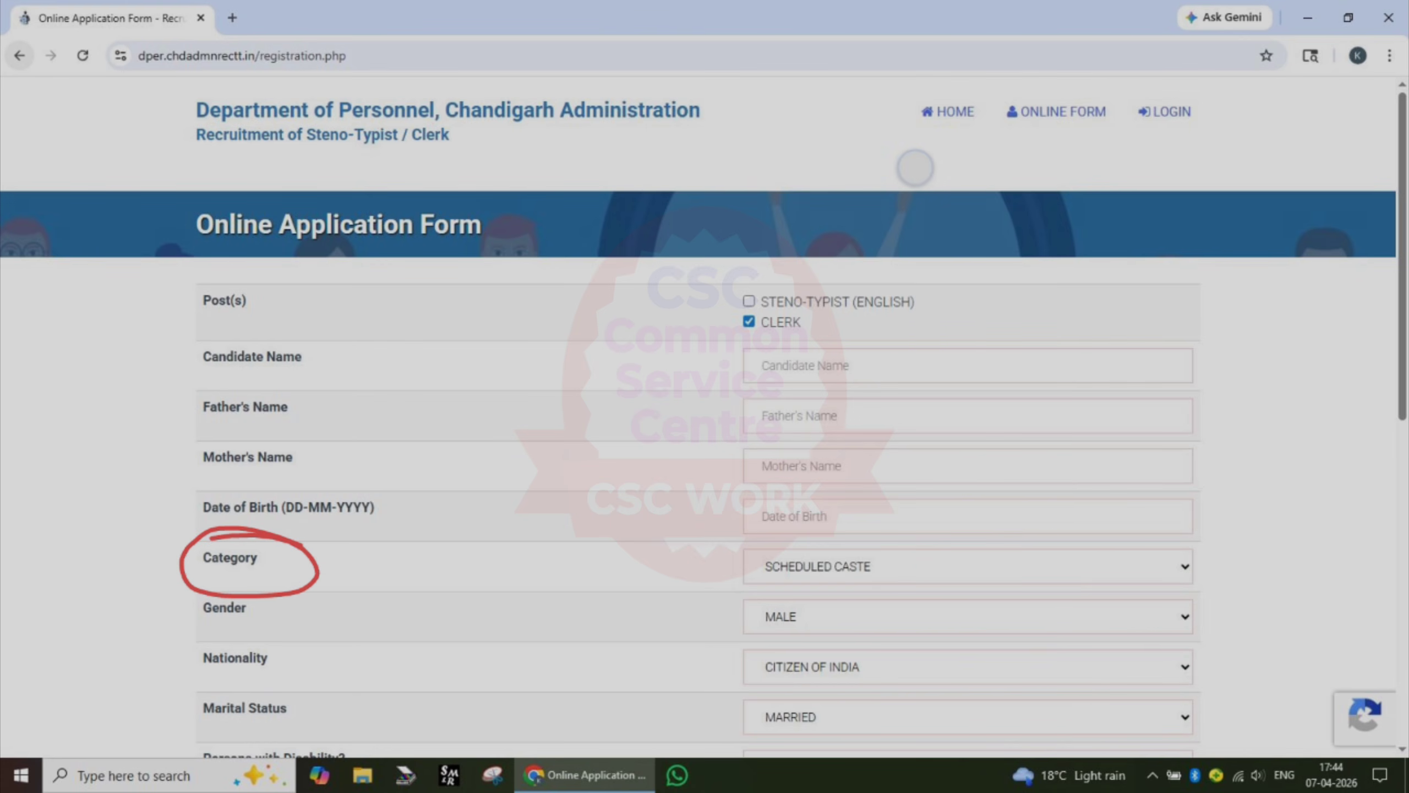
click(915, 169)
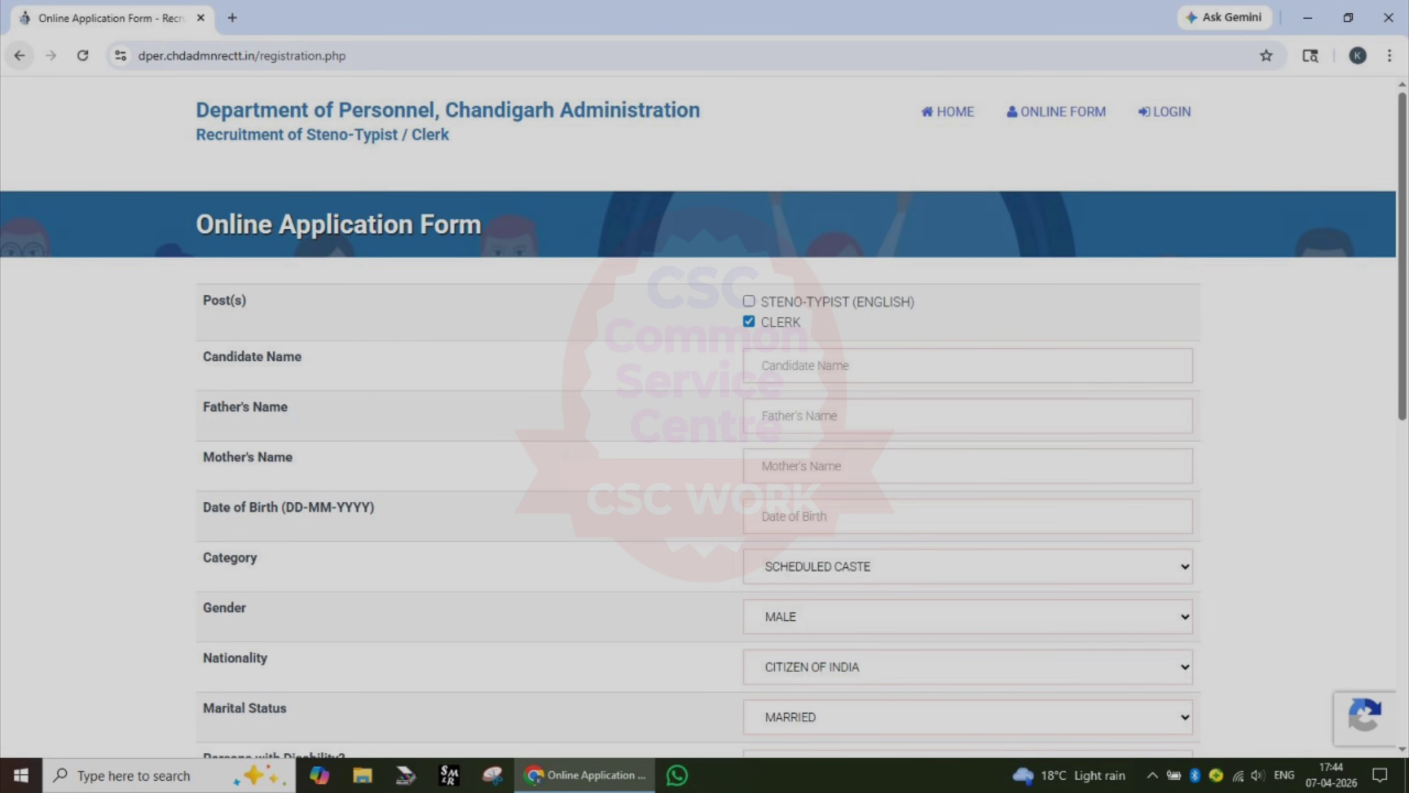
mouse_move(849, 566)
mouse_down()
mouse_move(953, 554)
mouse_move(1071, 502)
mouse_up()
click(924, 164)
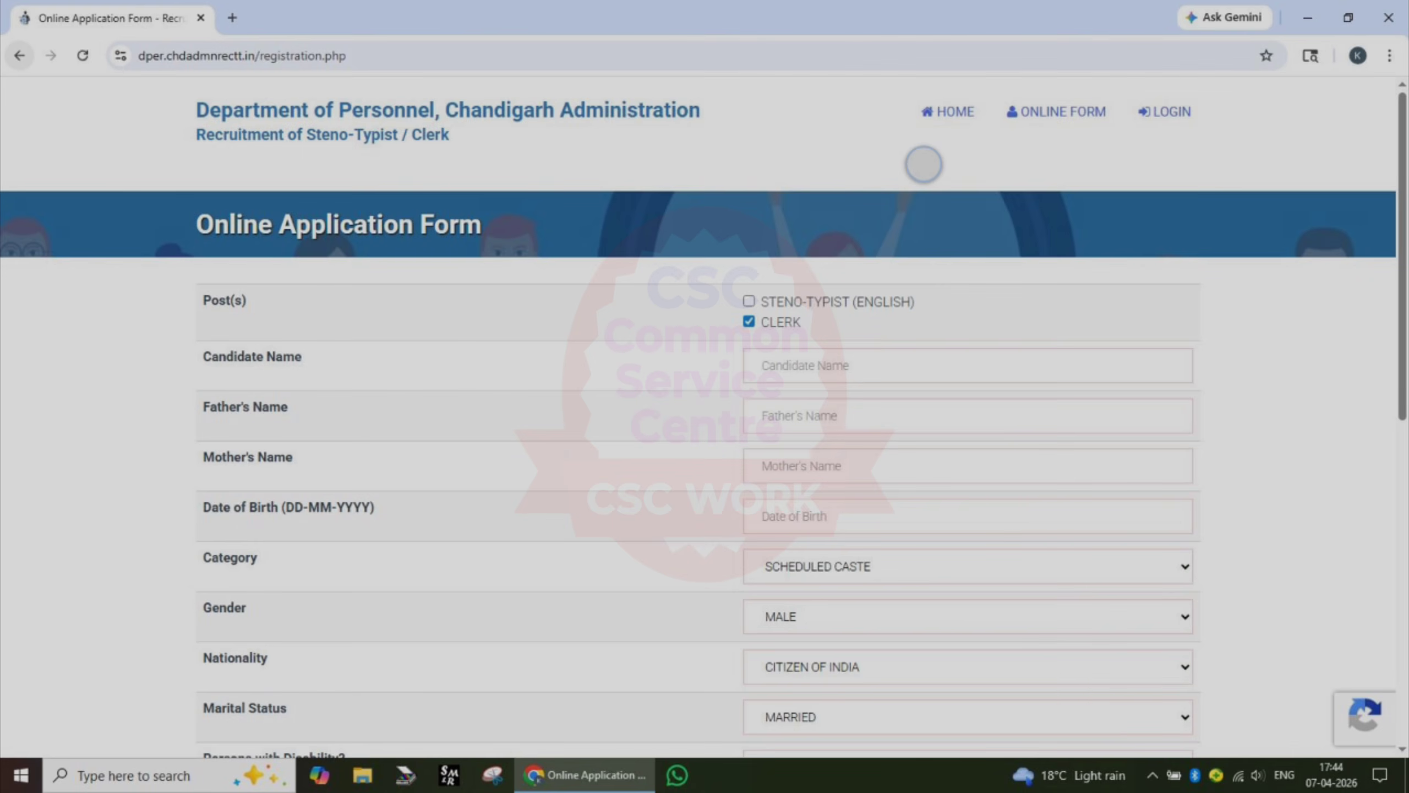
mouse_move(857, 600)
mouse_down()
mouse_move(975, 588)
mouse_move(1056, 553)
mouse_up()
click(907, 164)
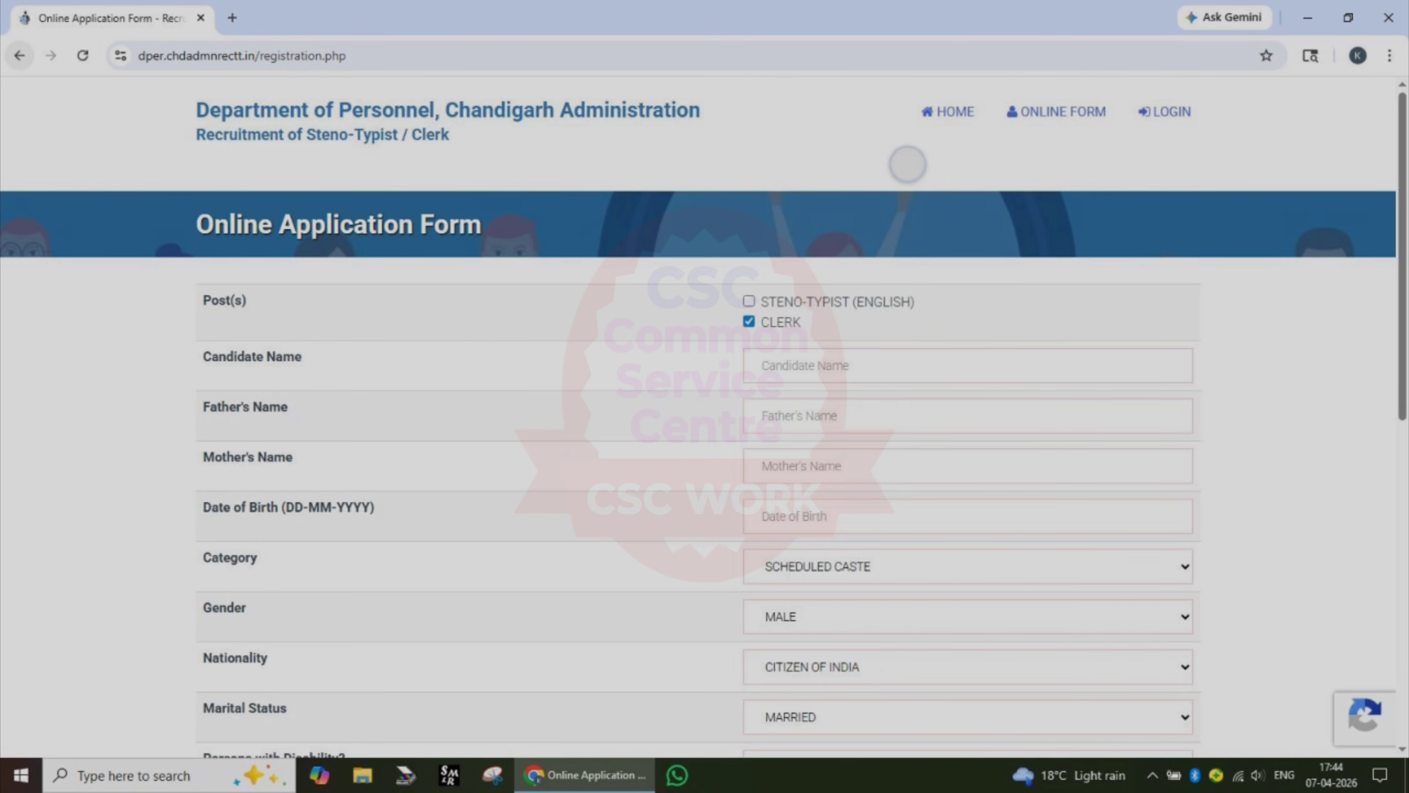
Draw a red tick beside the Nationality value CITIZEN OF INDIA and clear the mark.
click(865, 658)
drag(864, 657, 1035, 615)
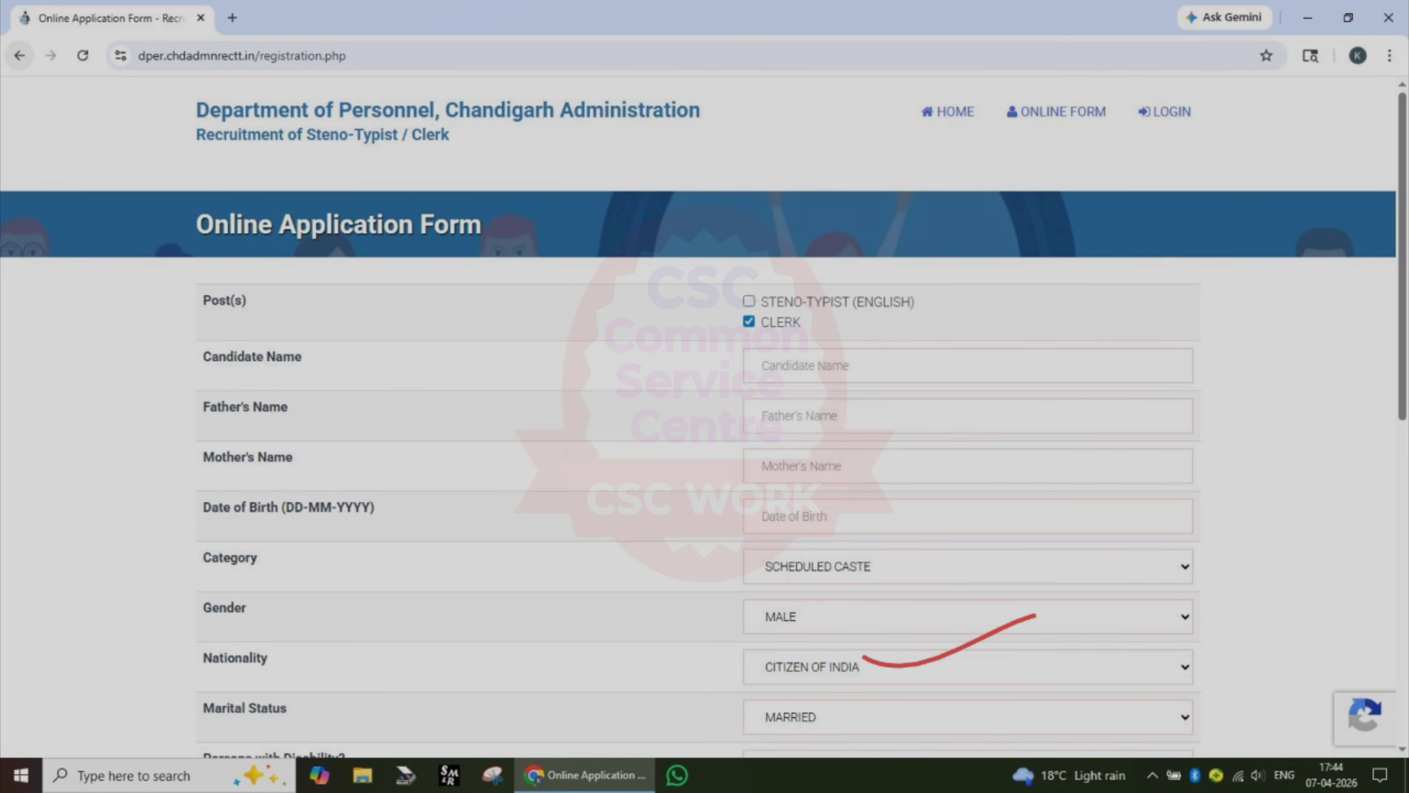
click(906, 168)
Circle the Marital Status label in red, replace the circle with ticks beside the MARRIED value, and clear the marks.
click(323, 704)
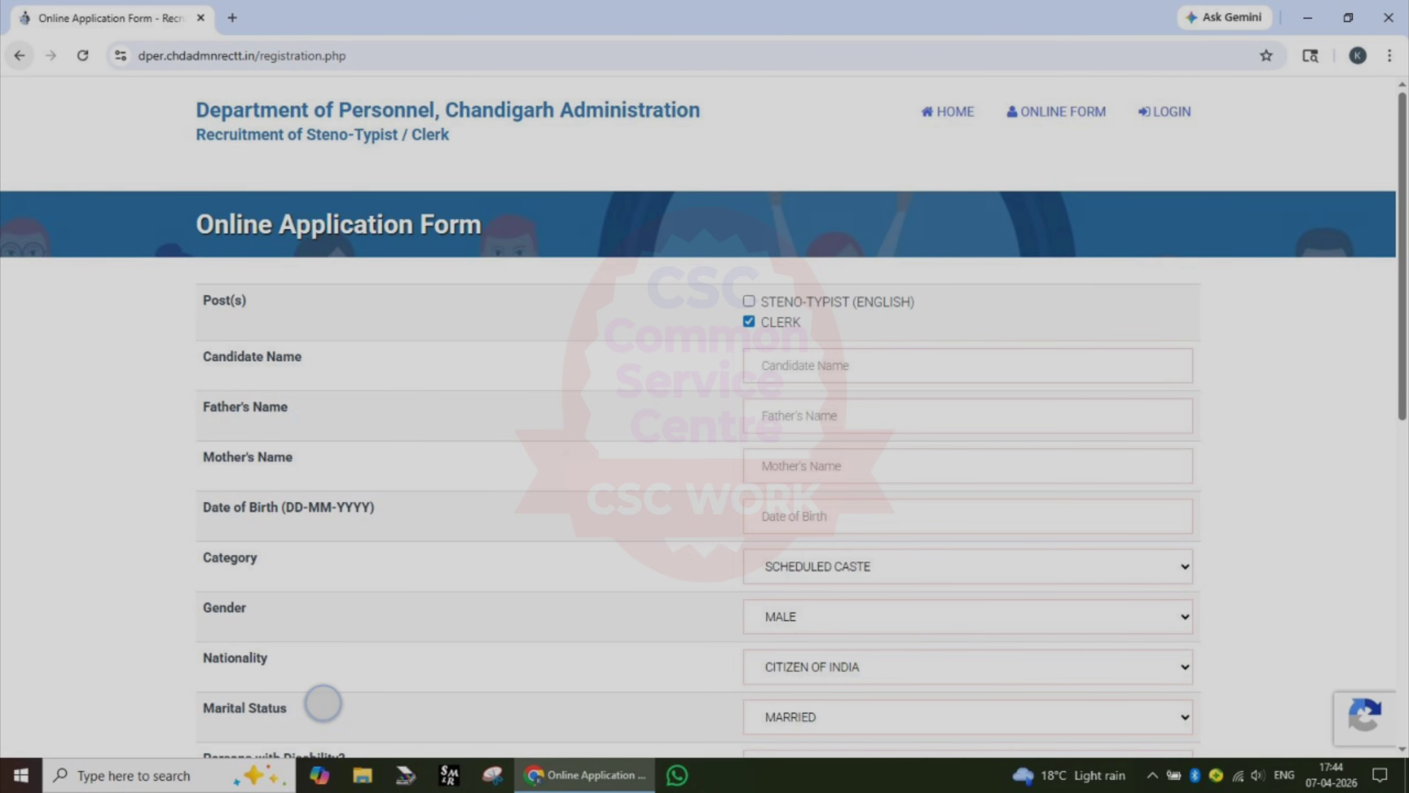
mouse_move(322, 704)
mouse_down()
mouse_move(290, 685)
mouse_move(222, 741)
mouse_move(200, 674)
mouse_move(183, 677)
mouse_up()
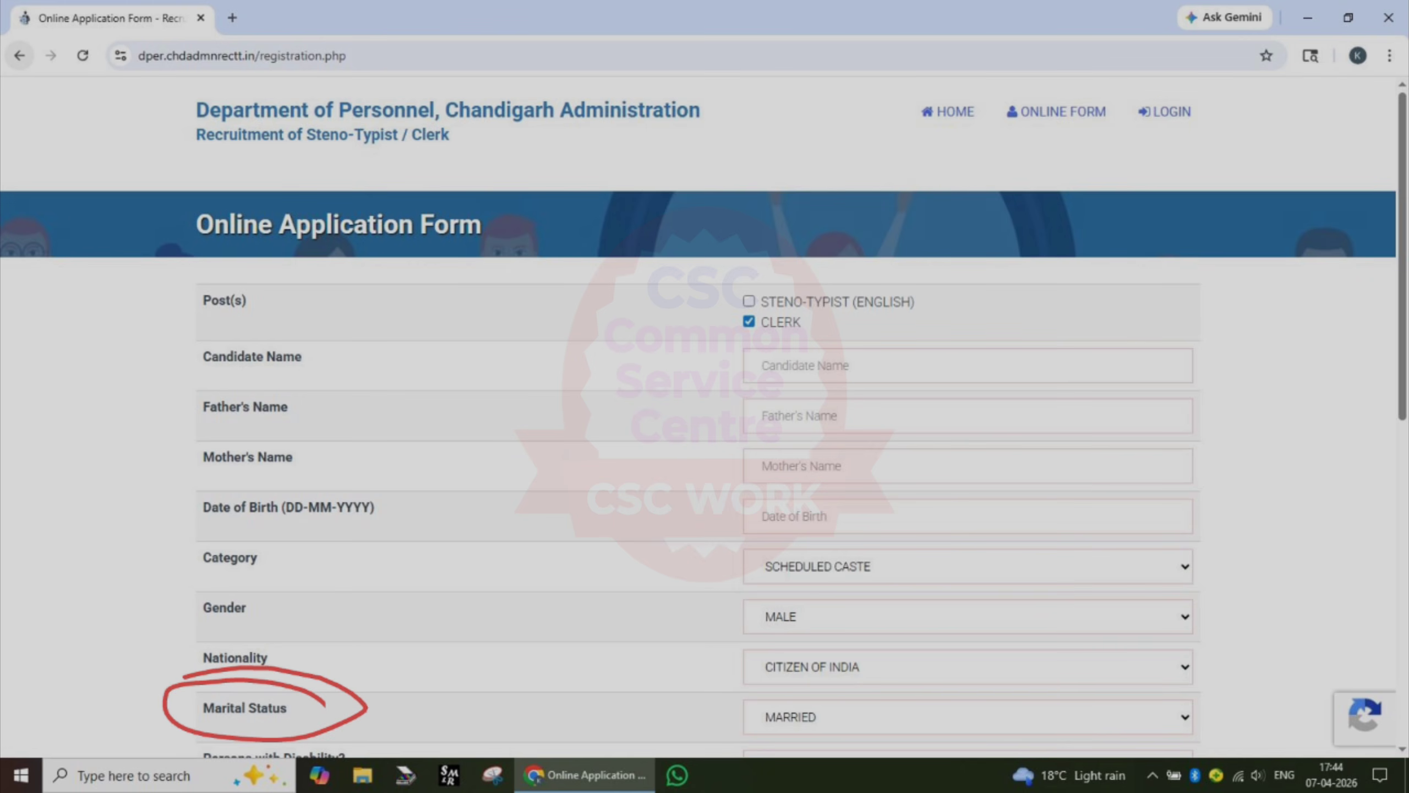
click(908, 159)
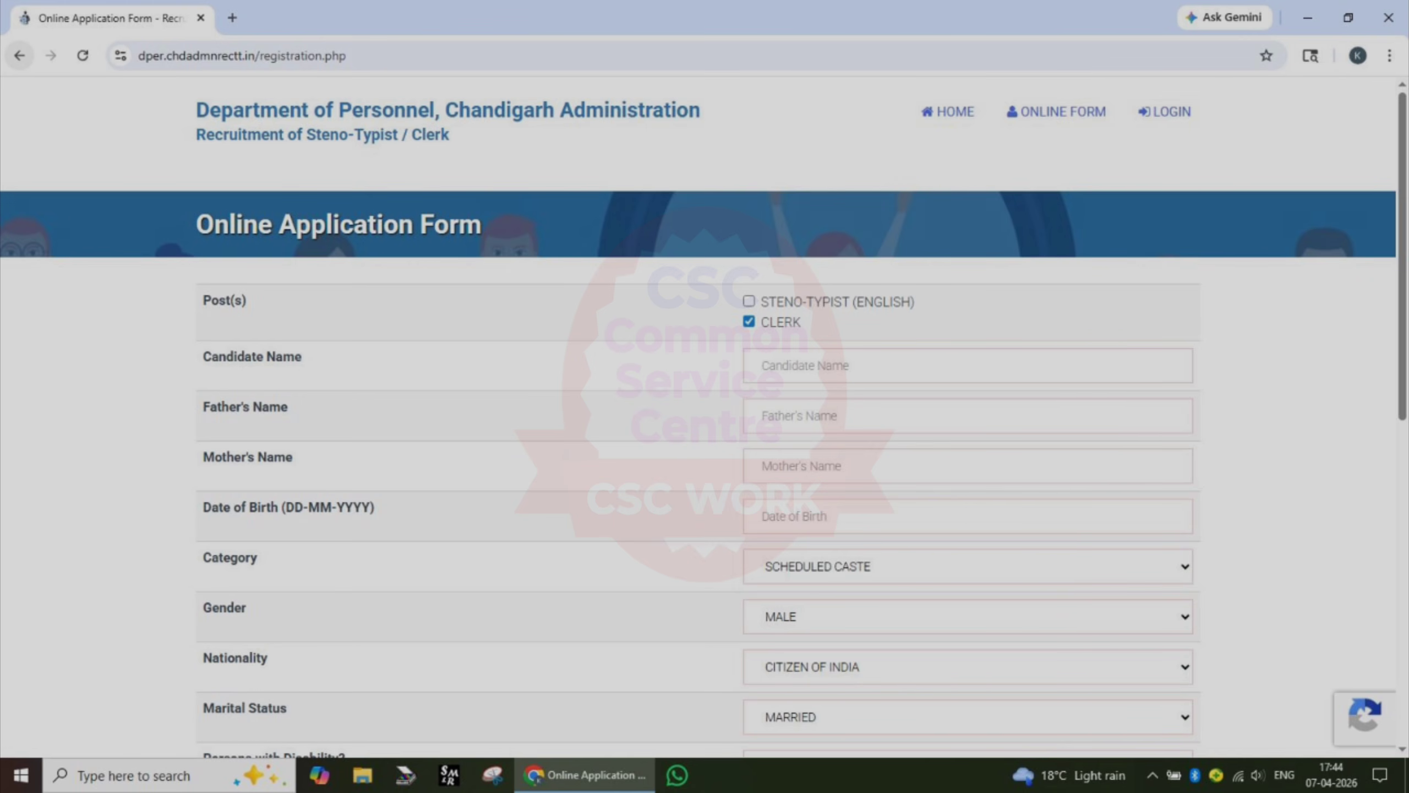
mouse_move(822, 709)
mouse_down()
mouse_move(885, 717)
mouse_move(979, 664)
mouse_up()
mouse_move(917, 717)
mouse_down()
mouse_move(1048, 668)
mouse_move(1201, 659)
mouse_up()
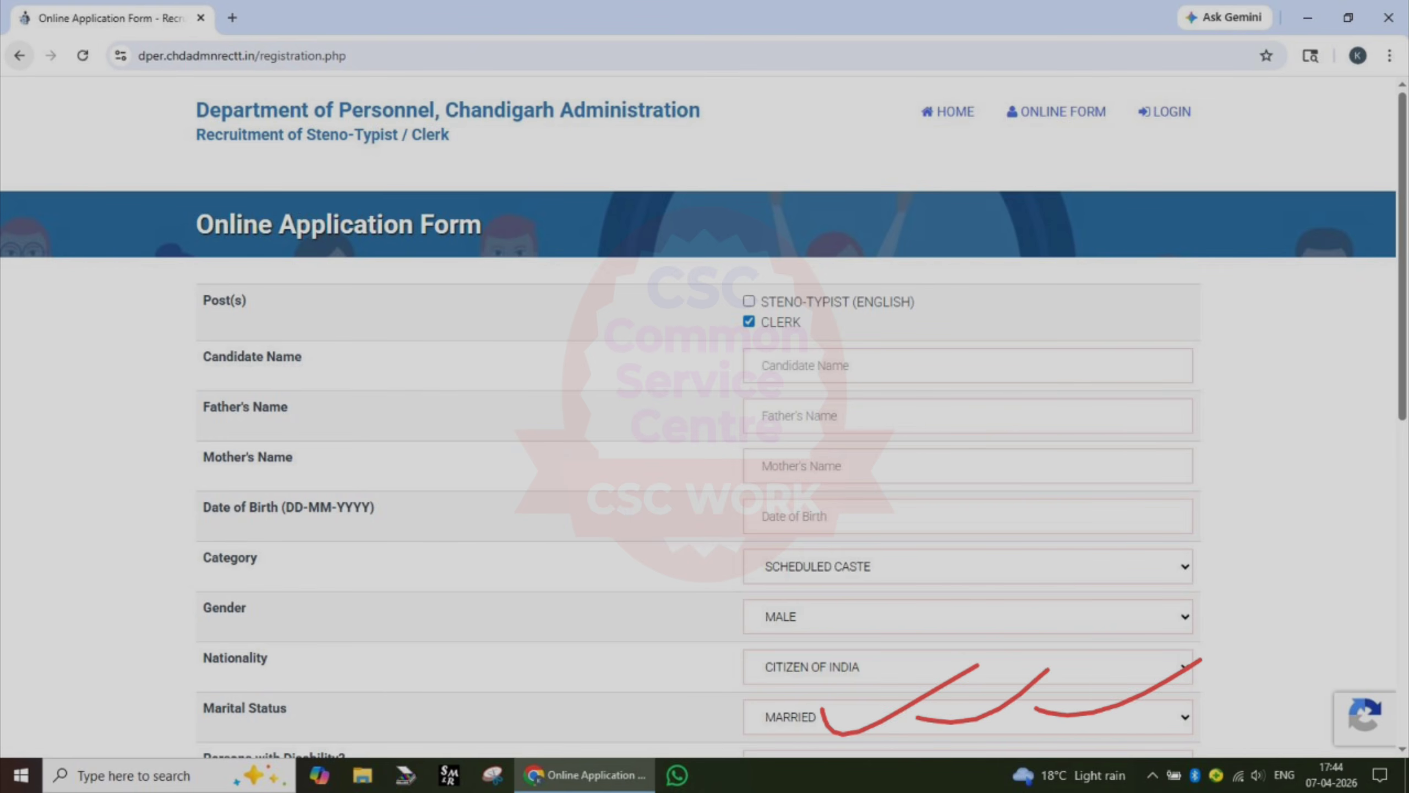
drag(650, 709, 781, 697)
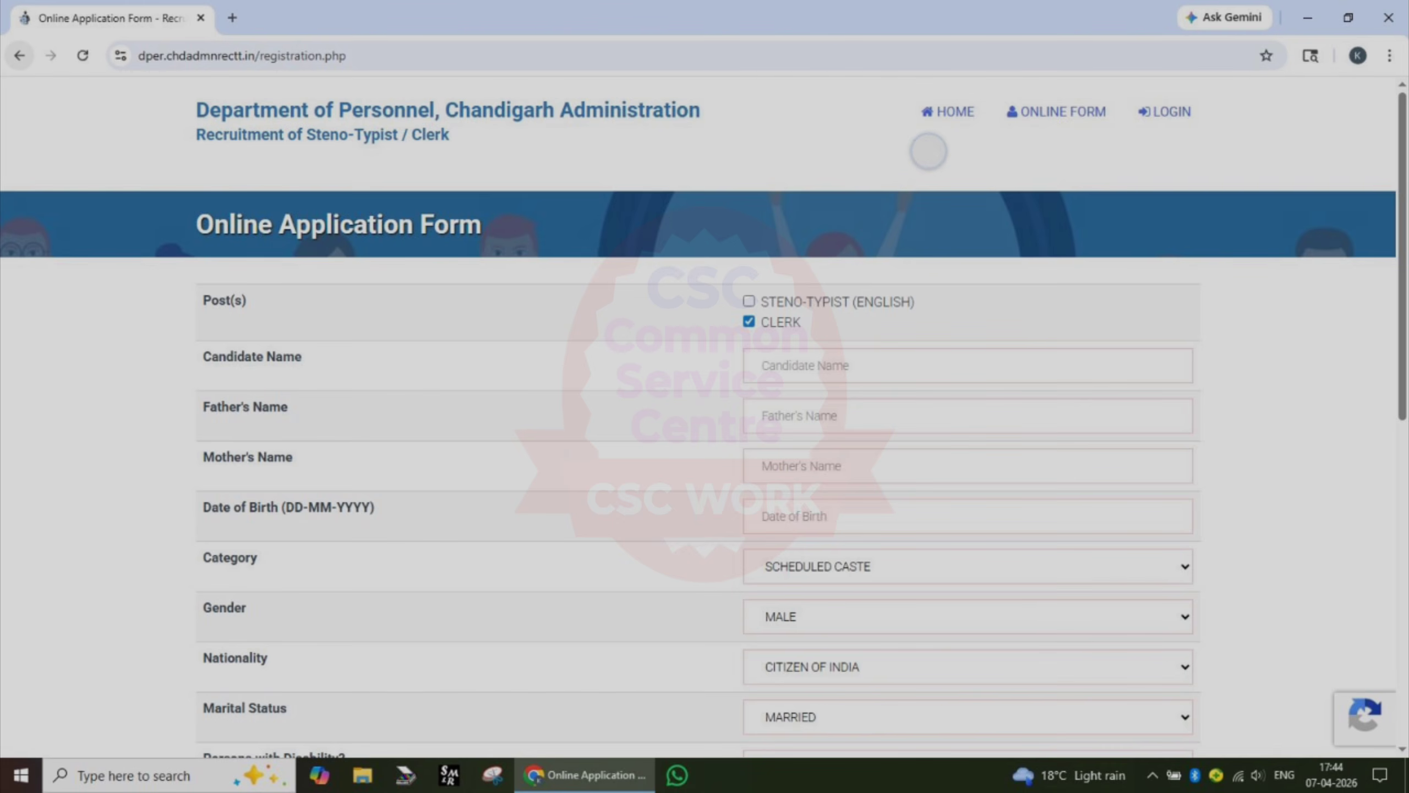
Draw a downward red arrow over the answer column, from the Father's Name field to the Gender field.
drag(1047, 433, 1038, 639)
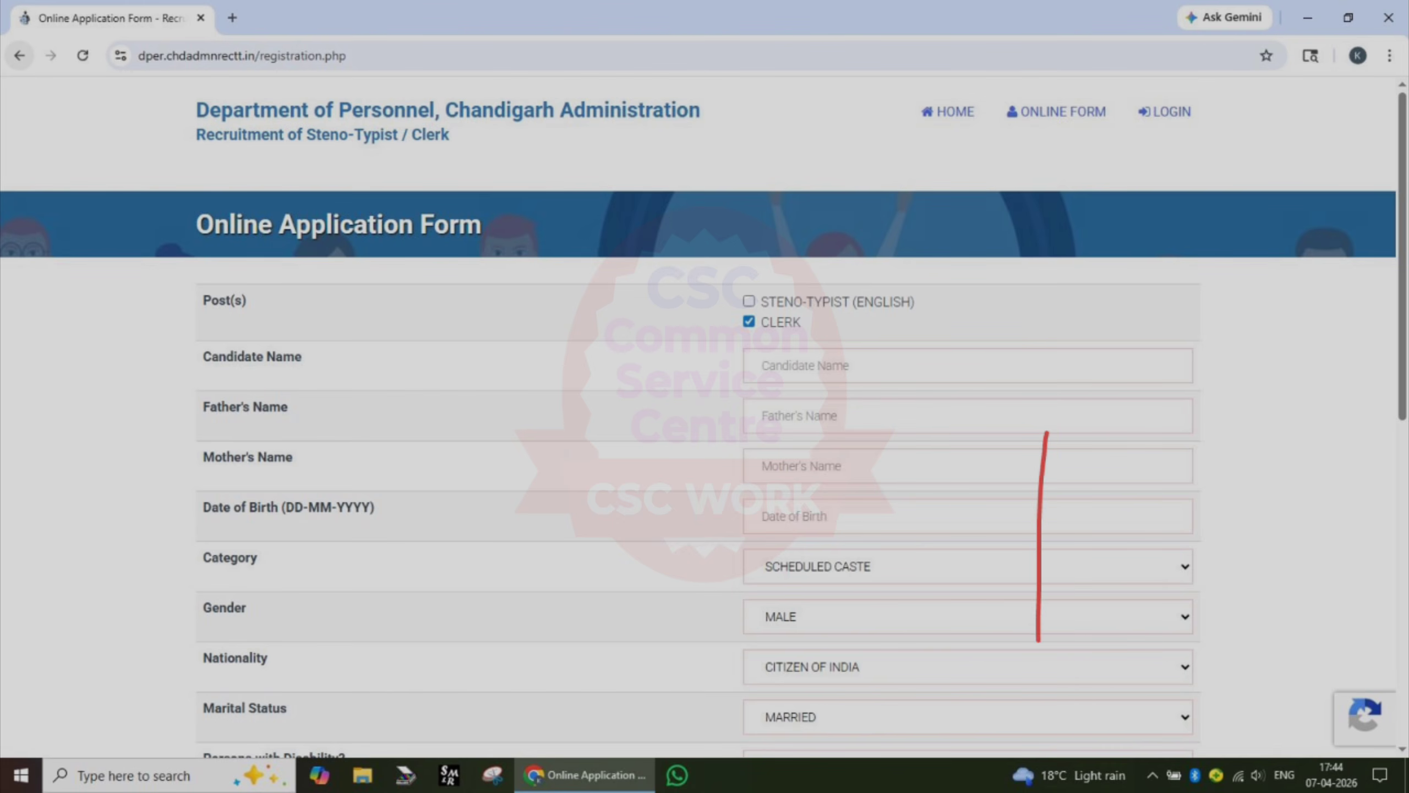
mouse_move(970, 536)
mouse_down()
mouse_move(1028, 645)
mouse_move(1075, 549)
mouse_up()
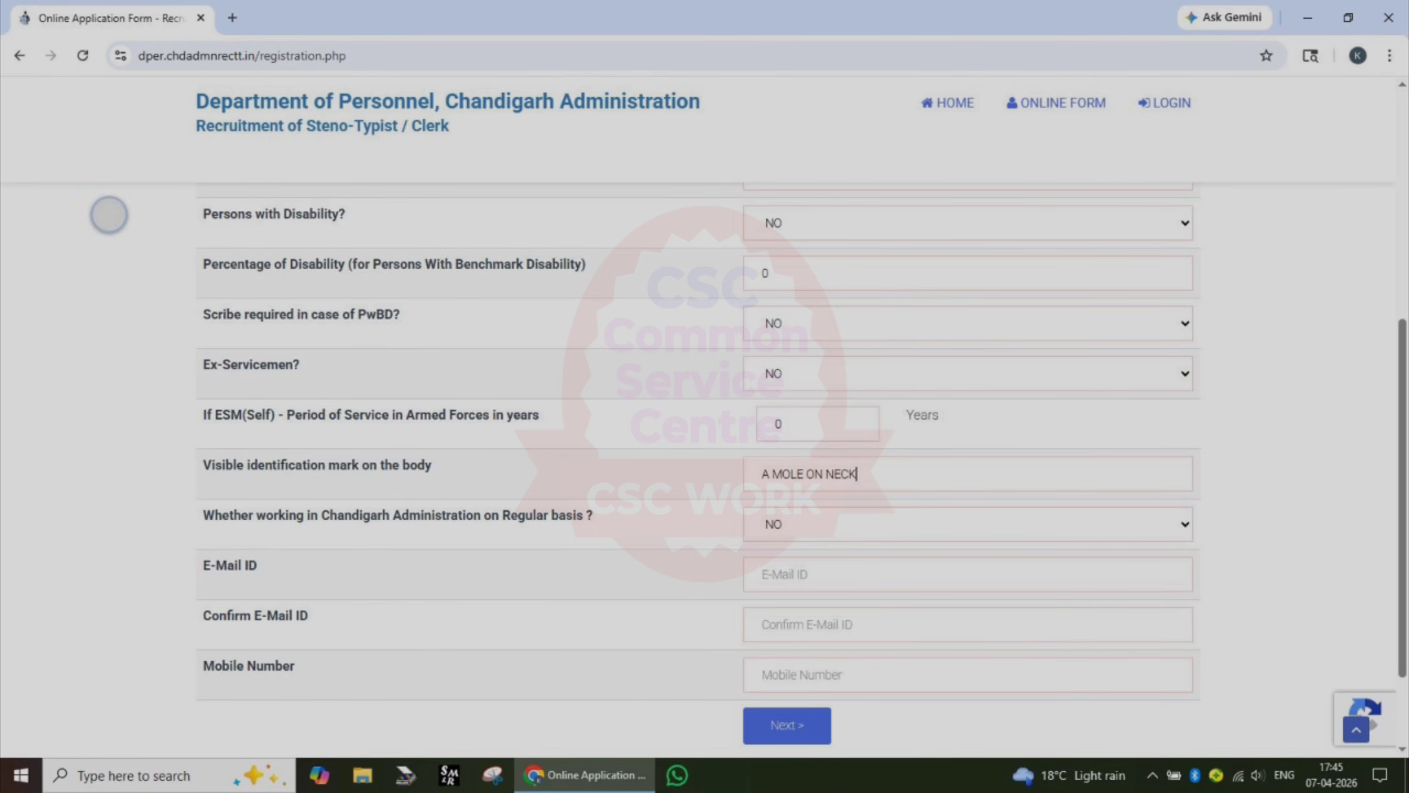
Mark the Persons with Disability, Percentage of Disability and Scribe rows with red ticks and undo all of them.
drag(109, 214, 312, 160)
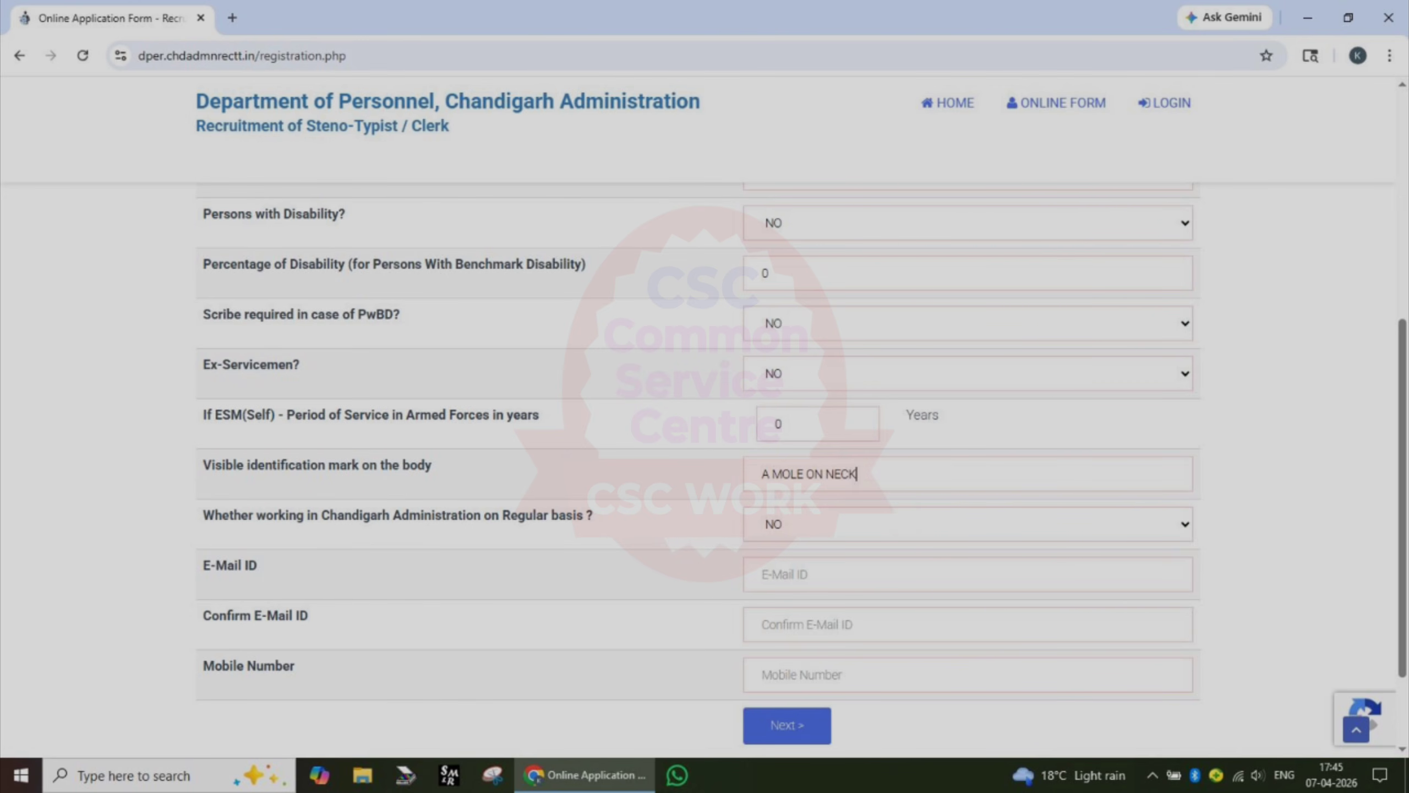
drag(827, 207, 1006, 152)
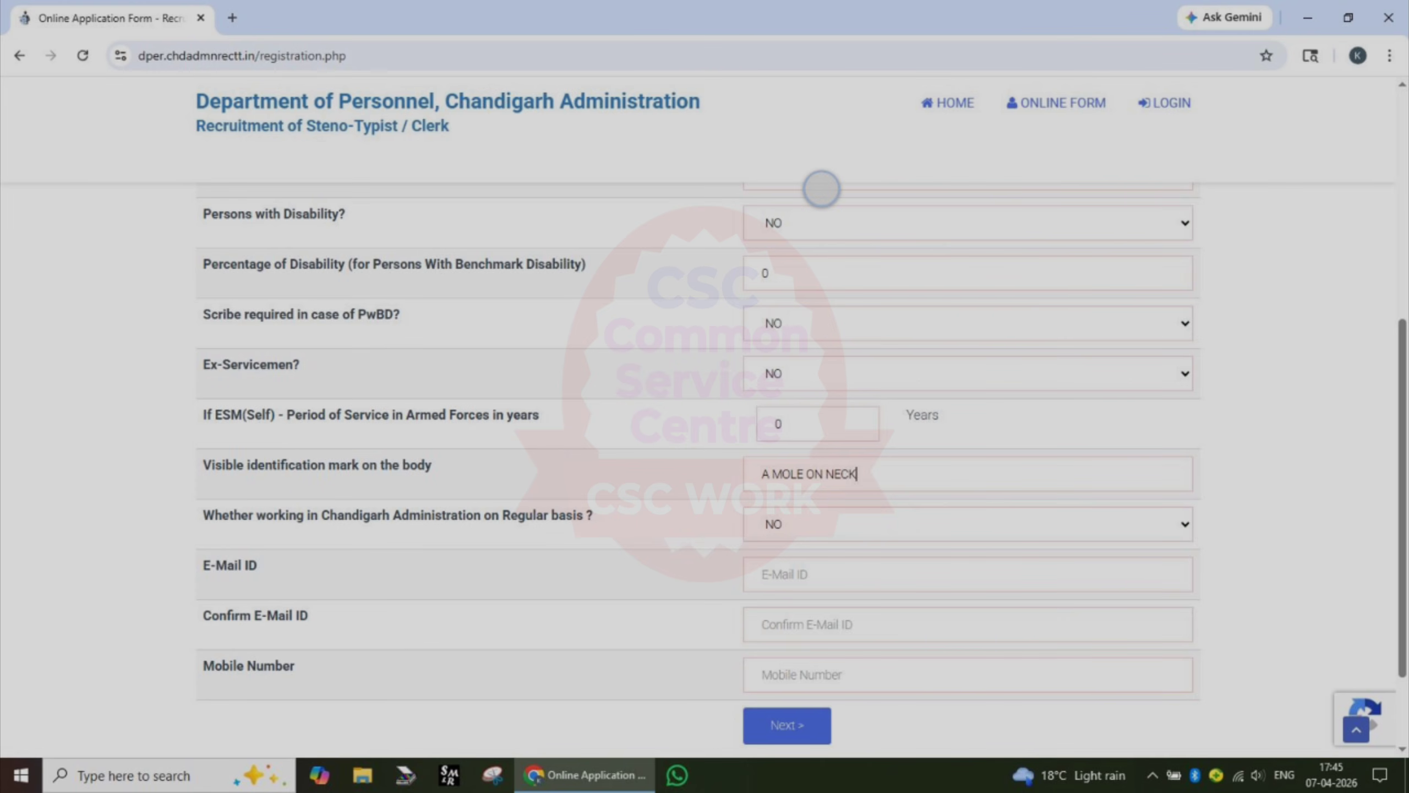
drag(822, 189, 1030, 153)
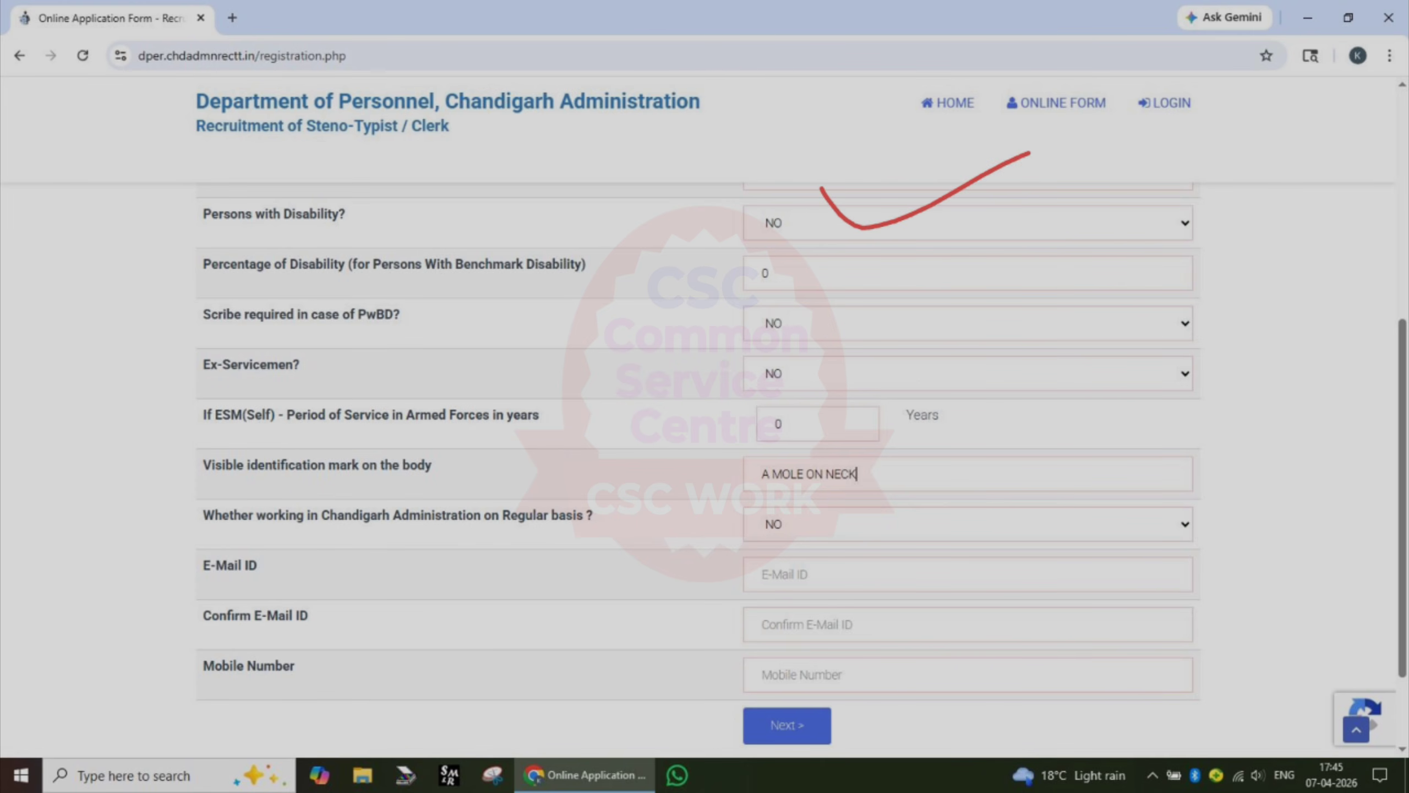
drag(959, 213, 1123, 166)
drag(825, 266, 1013, 231)
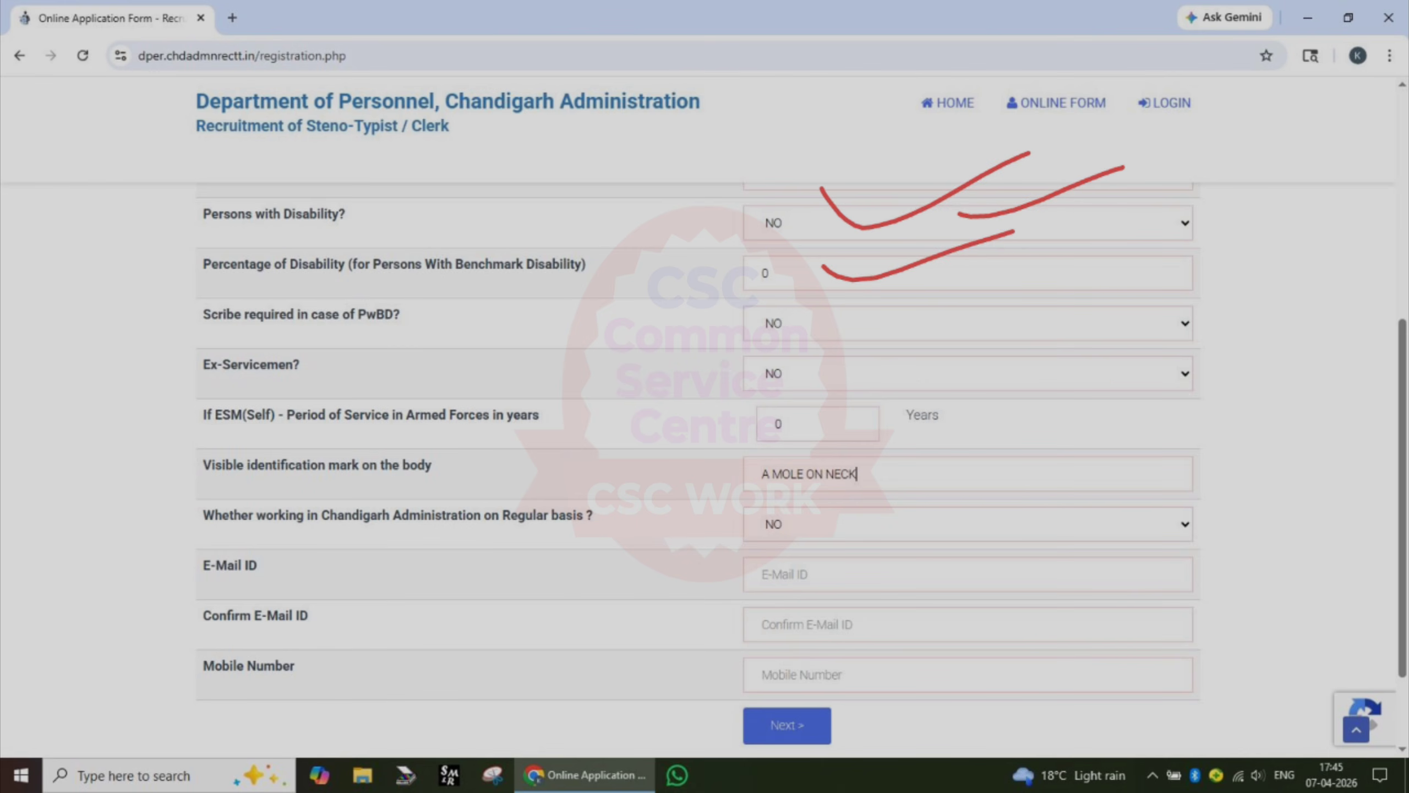
drag(848, 315, 1042, 273)
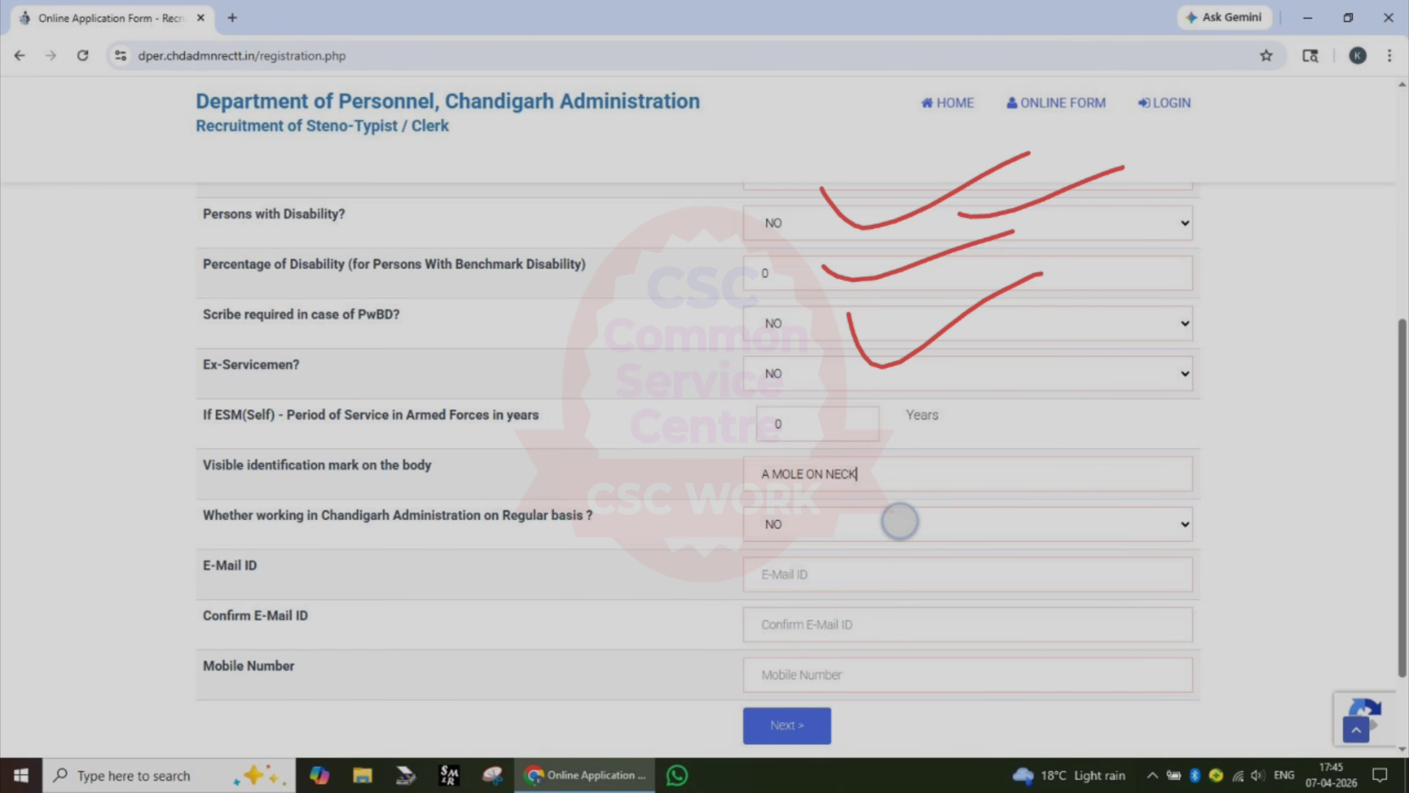
key(ctrl+z)
key(ctrl+z)
key(ctrl+z)
key(ctrl+z)
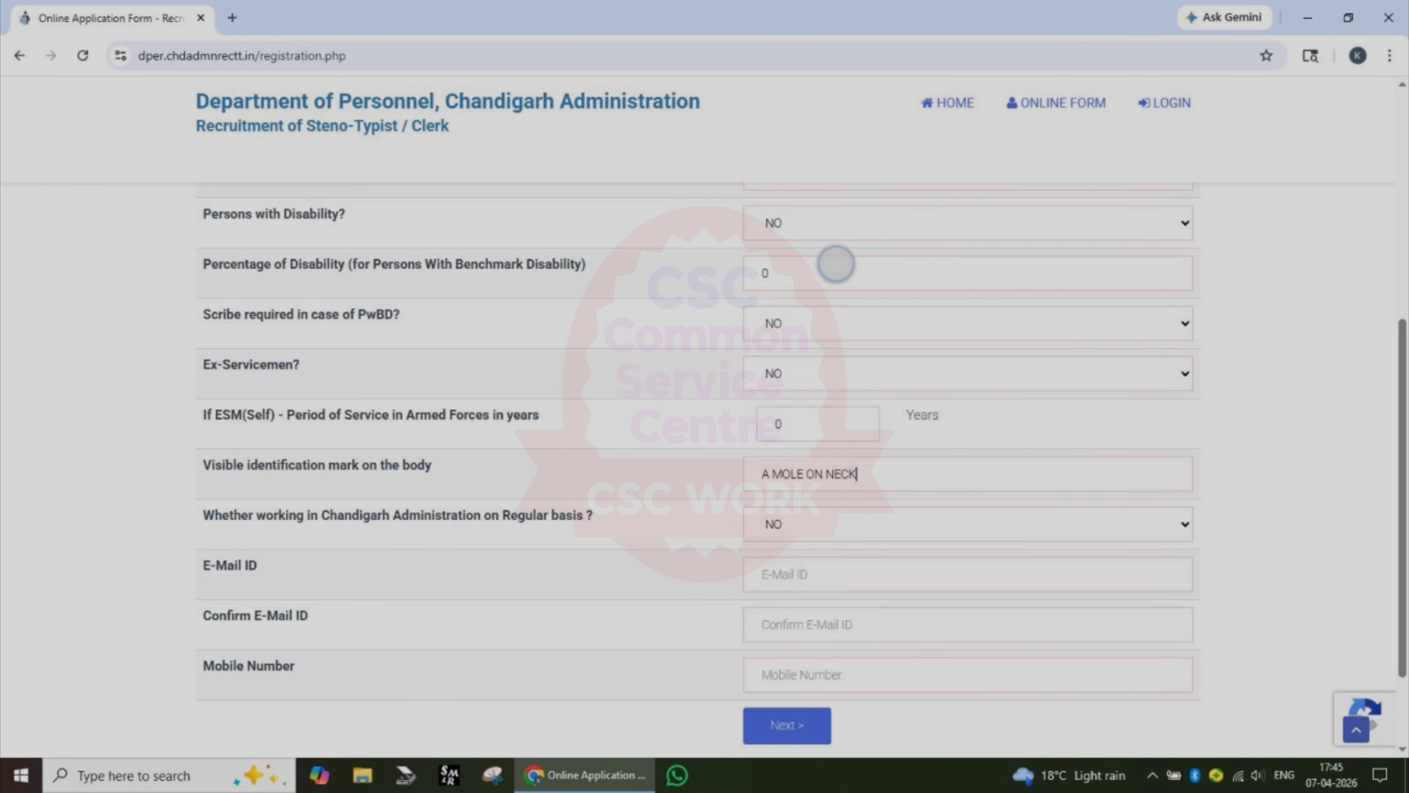
Mark the disability percentage and scribe answers one at a time with a red stroke, undoing each mark.
drag(836, 264, 959, 236)
key(ctrl+z)
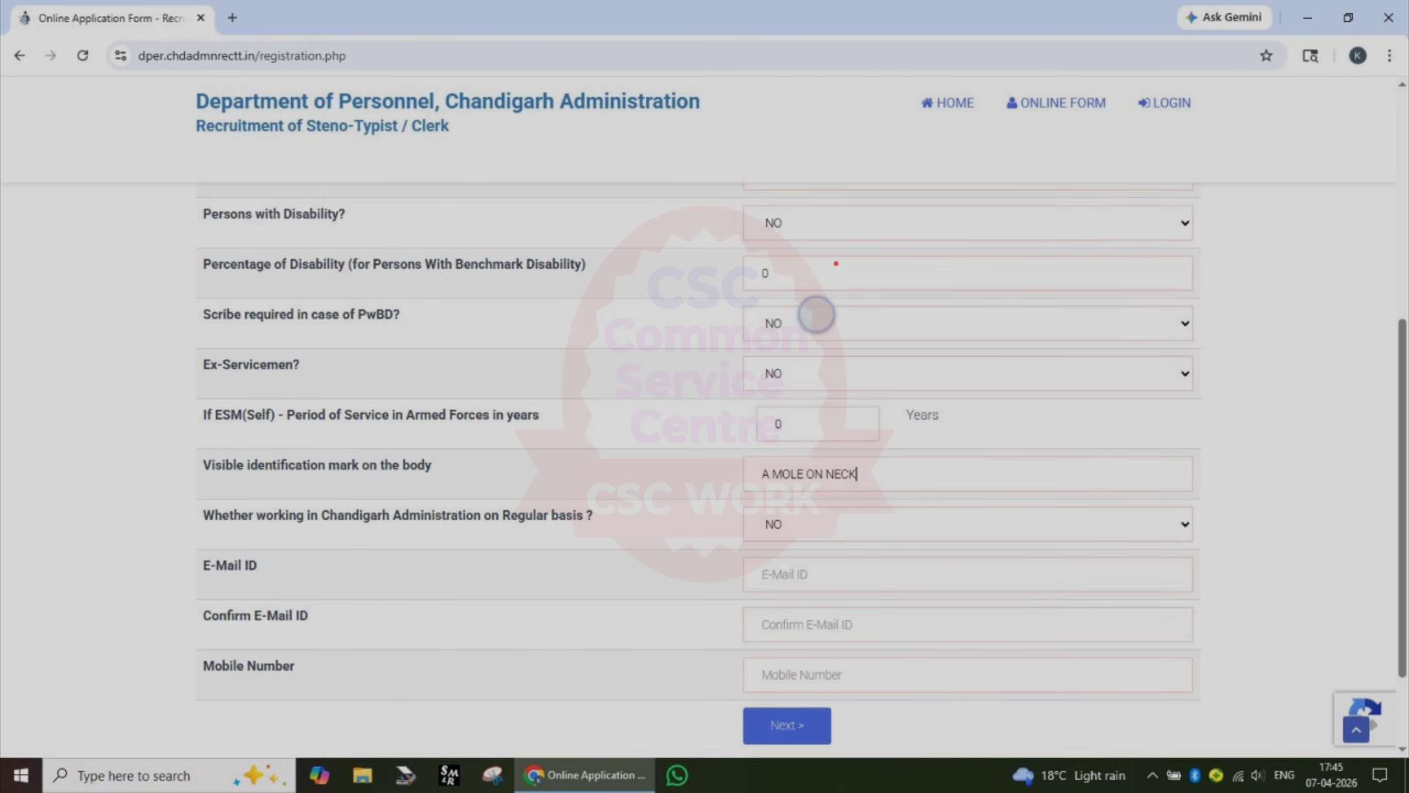
drag(815, 314, 962, 289)
key(ctrl+z)
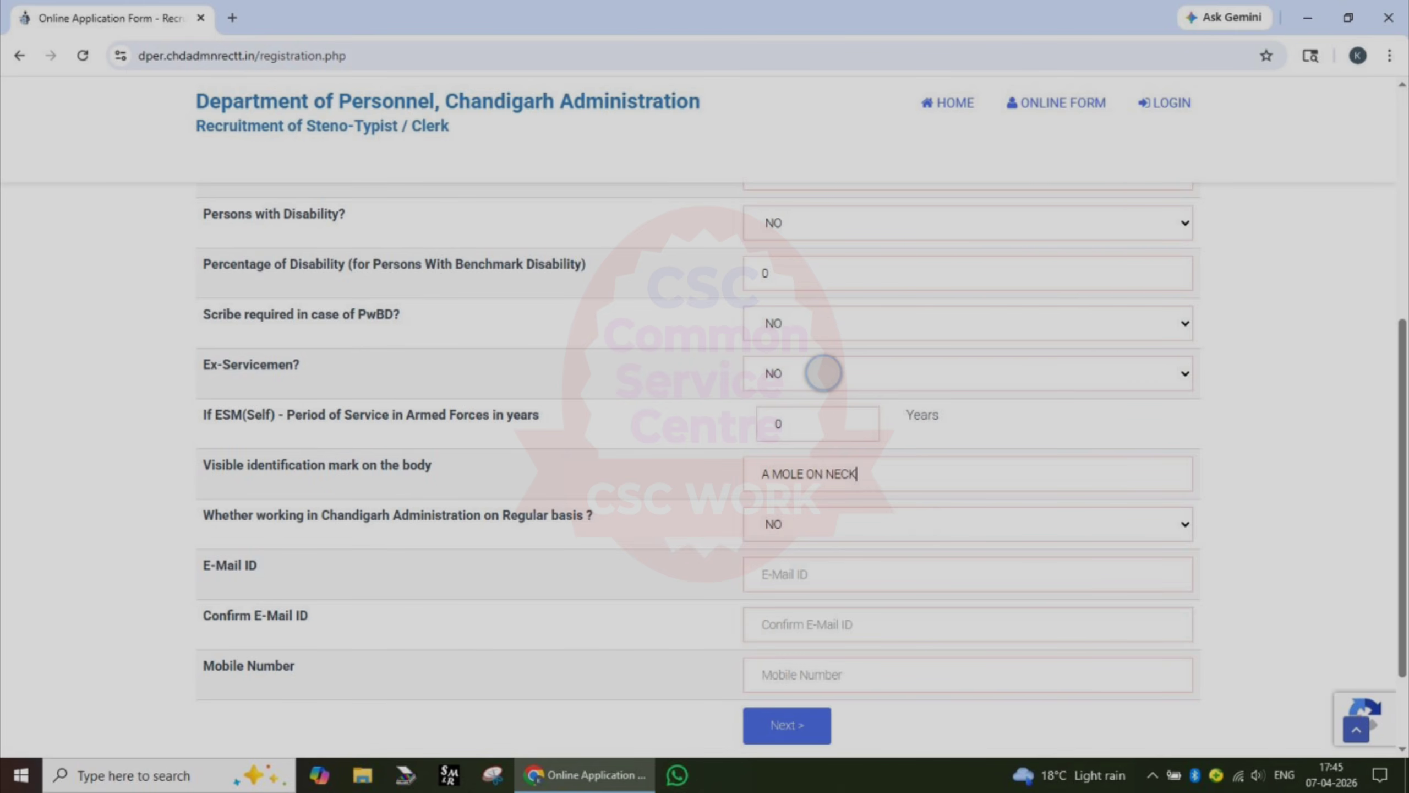
Tick the Ex-Servicemen answer NO in red, undo it, and mark the Period of Service in Armed Forces field.
drag(823, 372, 1048, 304)
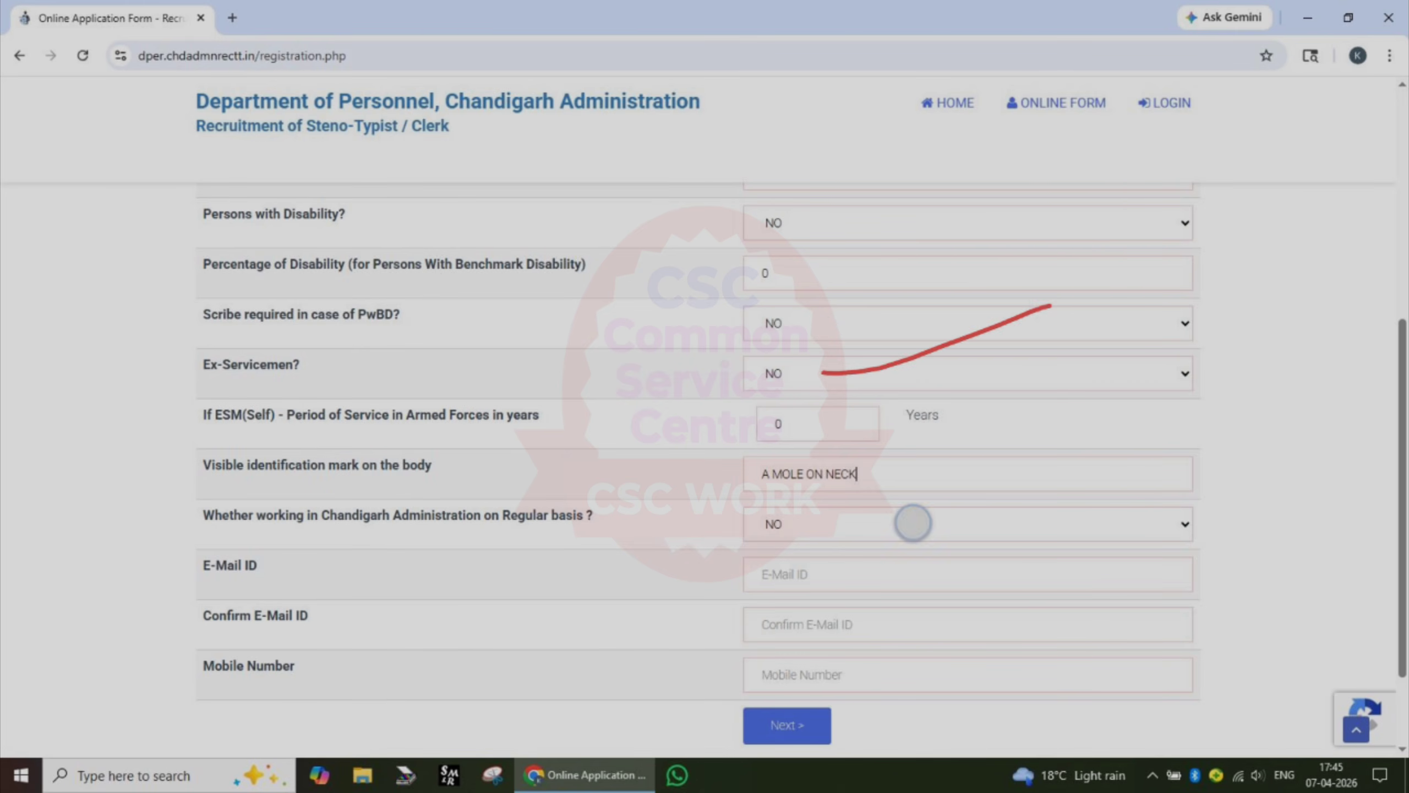
key(ctrl+z)
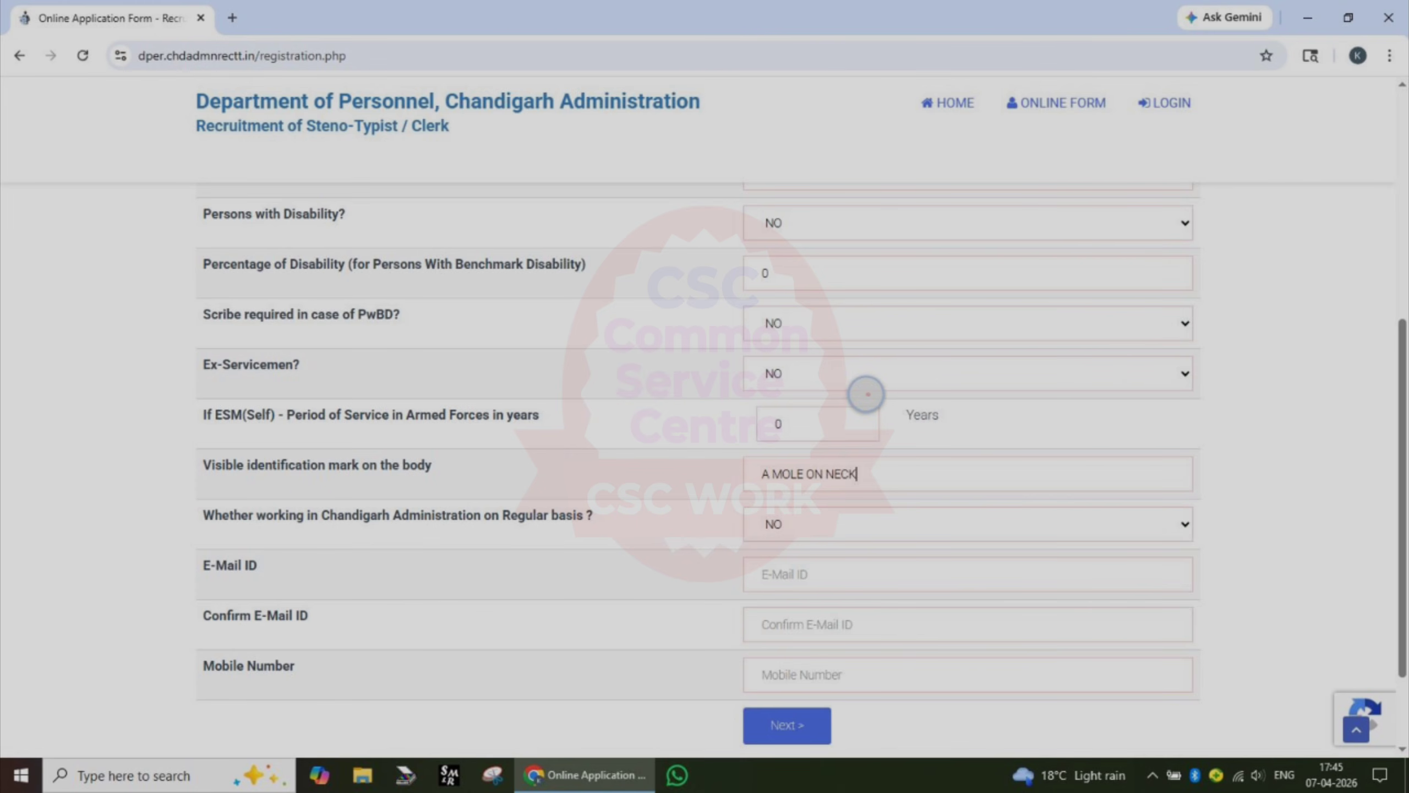
mouse_move(868, 396)
mouse_down()
mouse_move(724, 432)
mouse_move(910, 412)
mouse_up()
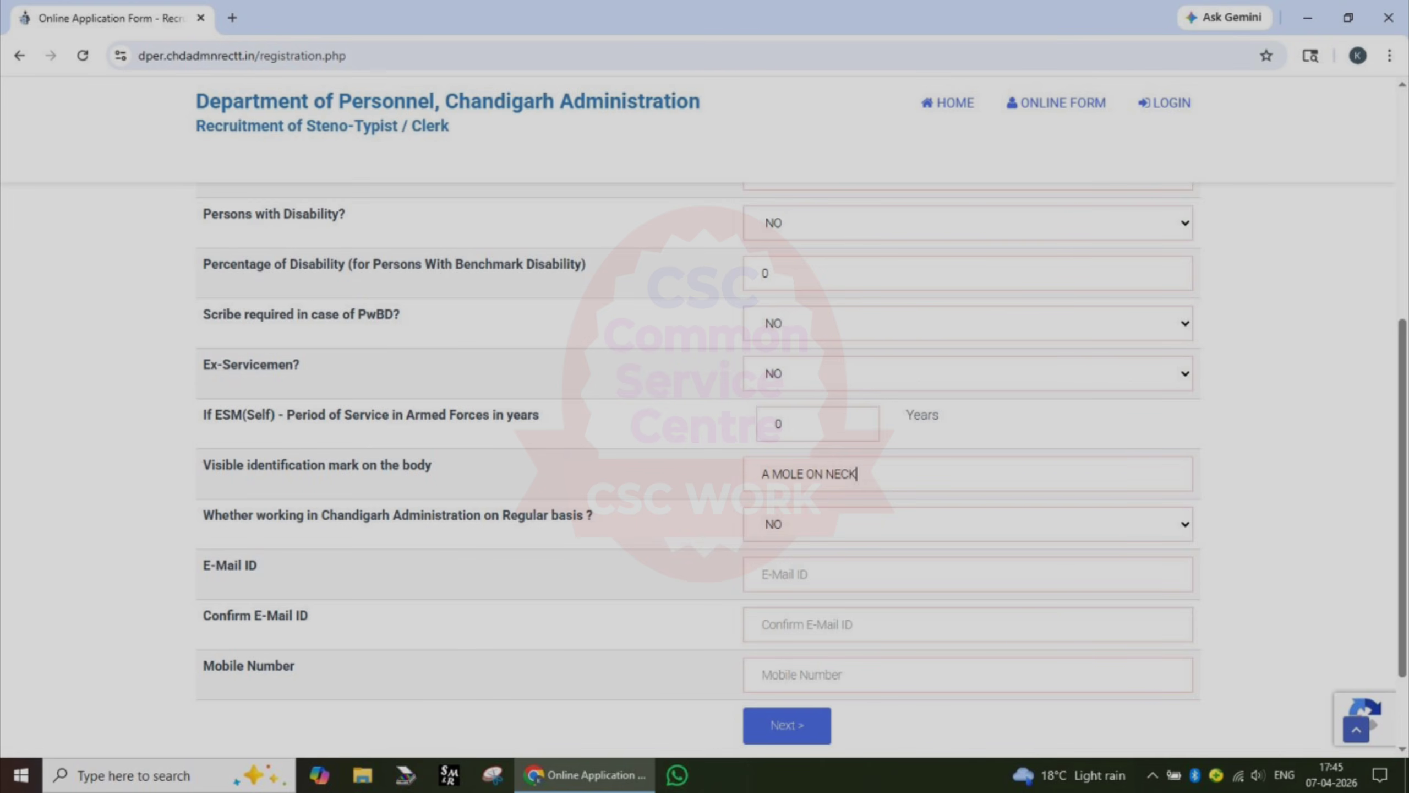
Tick the Visible identification mark row, replace the tick with a red circle around A MOLE ON NECK, and clear it.
drag(86, 470, 227, 420)
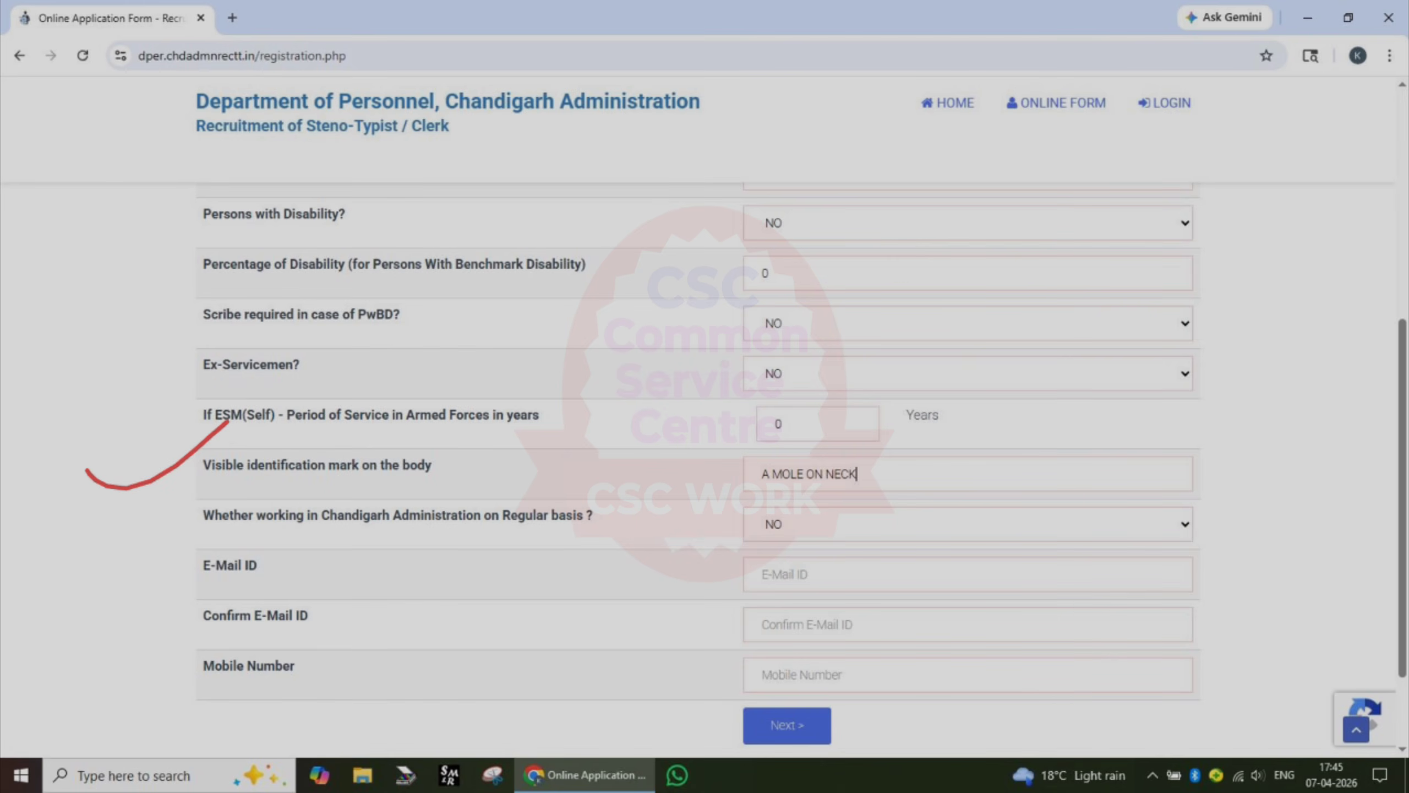
click(901, 261)
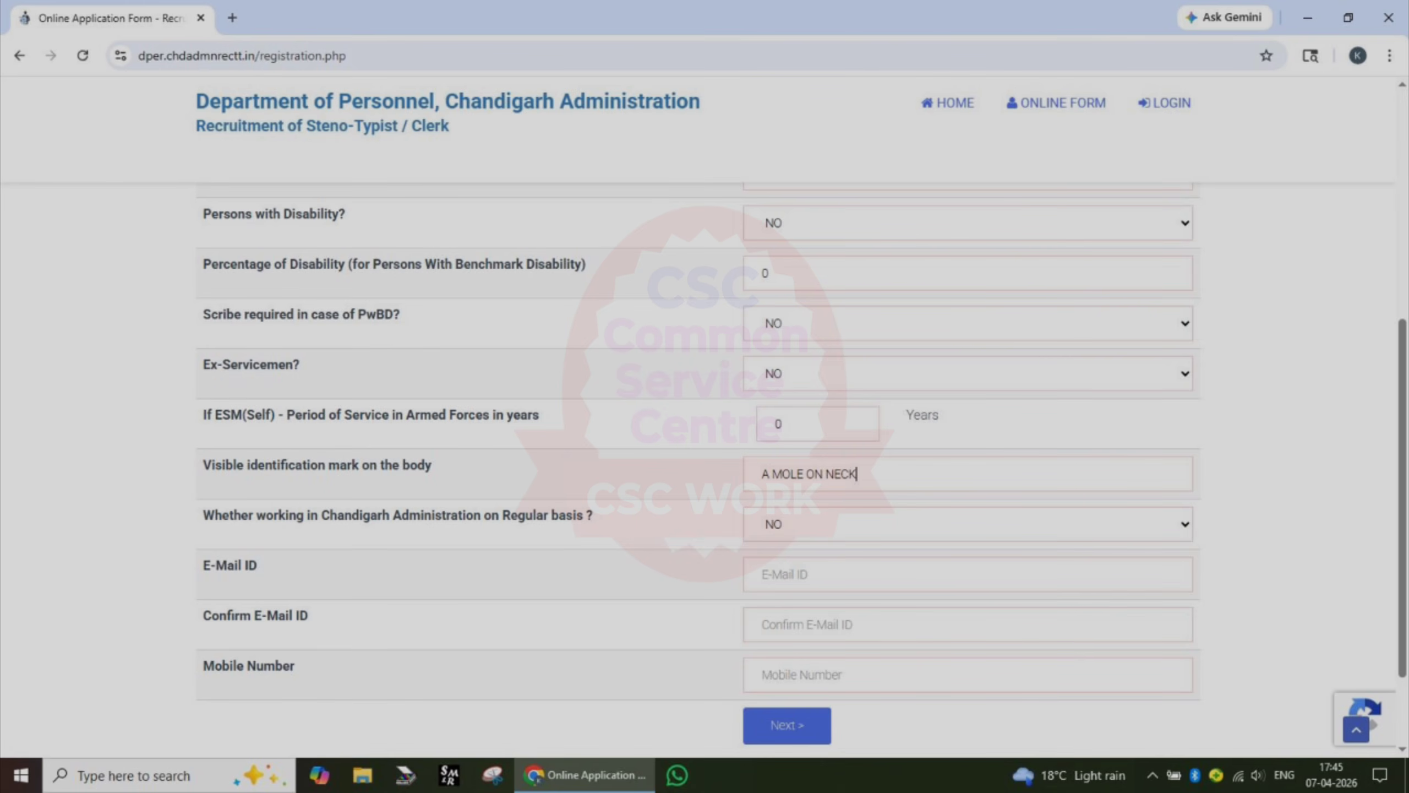
mouse_move(912, 463)
mouse_down()
mouse_move(764, 432)
mouse_move(840, 513)
mouse_move(821, 416)
mouse_up()
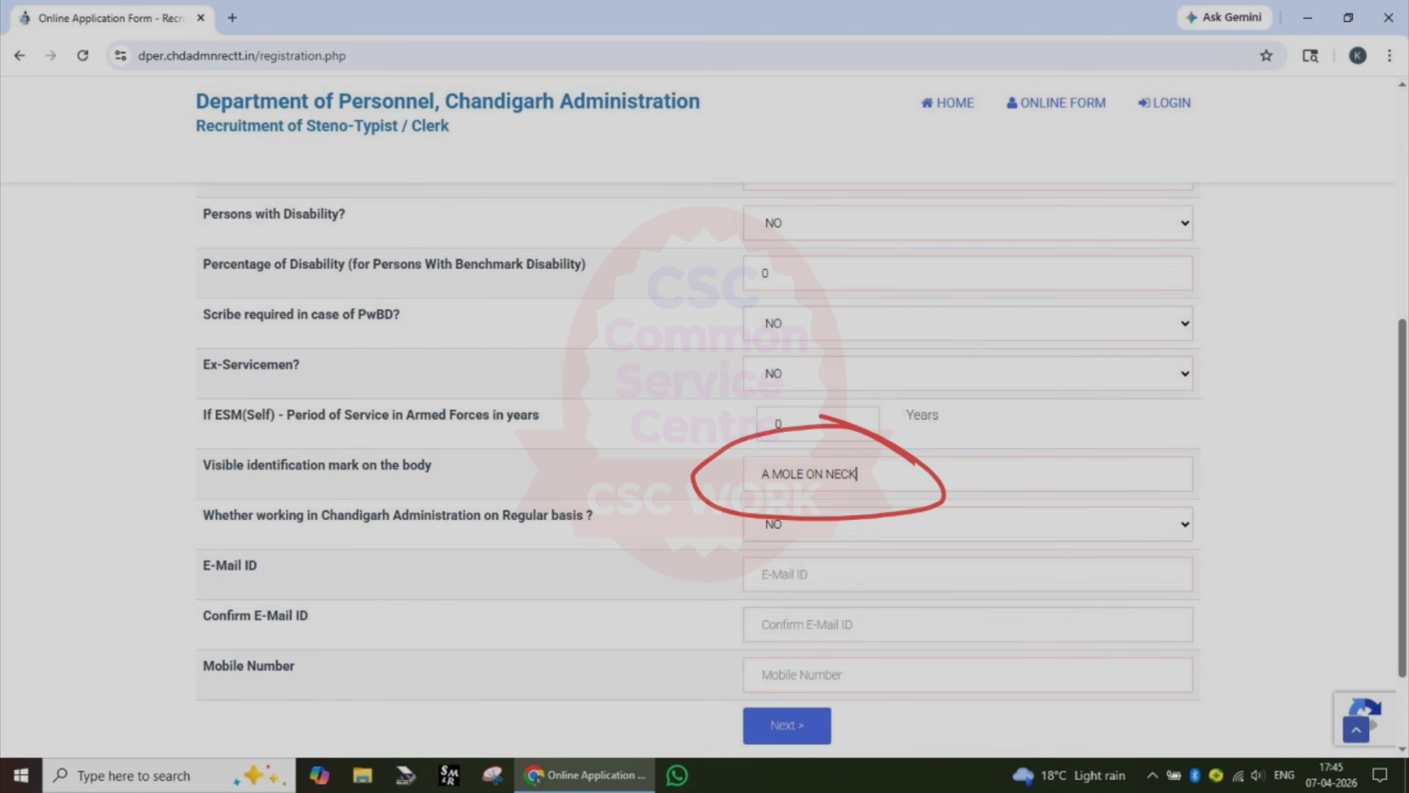
click(909, 269)
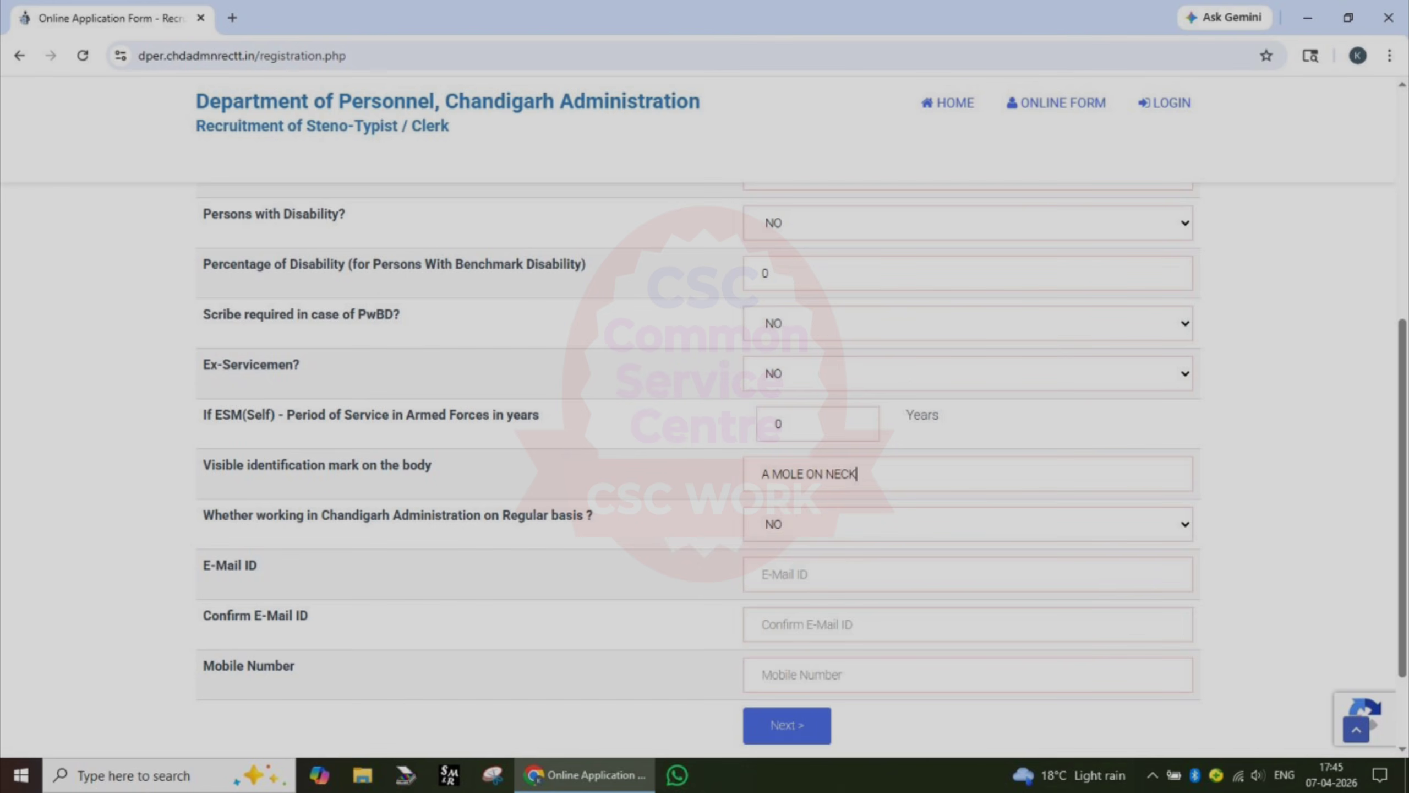
Tick the question about working in Chandigarh Administration on Regular basis and its answer NO in red, and clear the marks.
mouse_move(297, 522)
mouse_down()
mouse_move(313, 535)
mouse_move(454, 484)
mouse_up()
drag(506, 522, 644, 470)
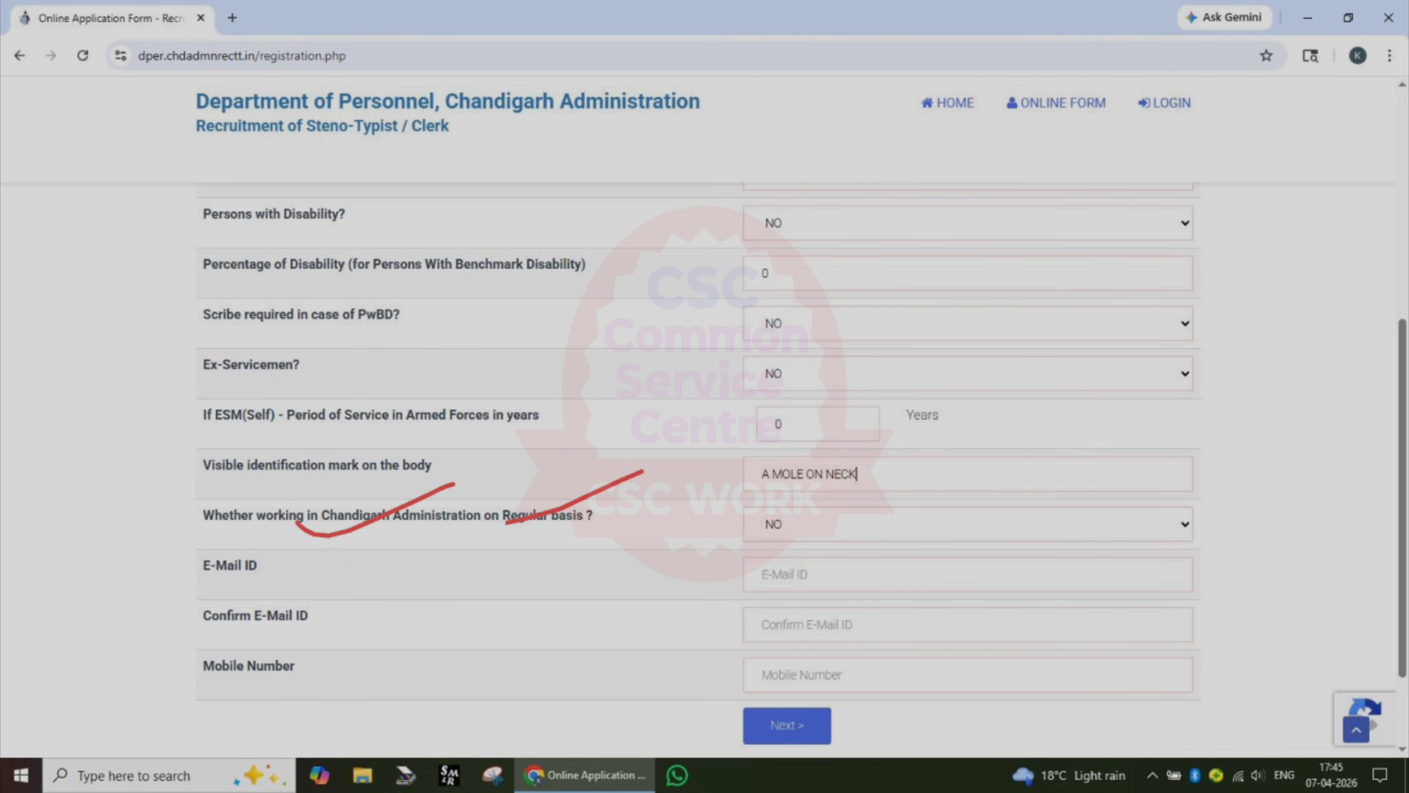
drag(845, 514, 1090, 470)
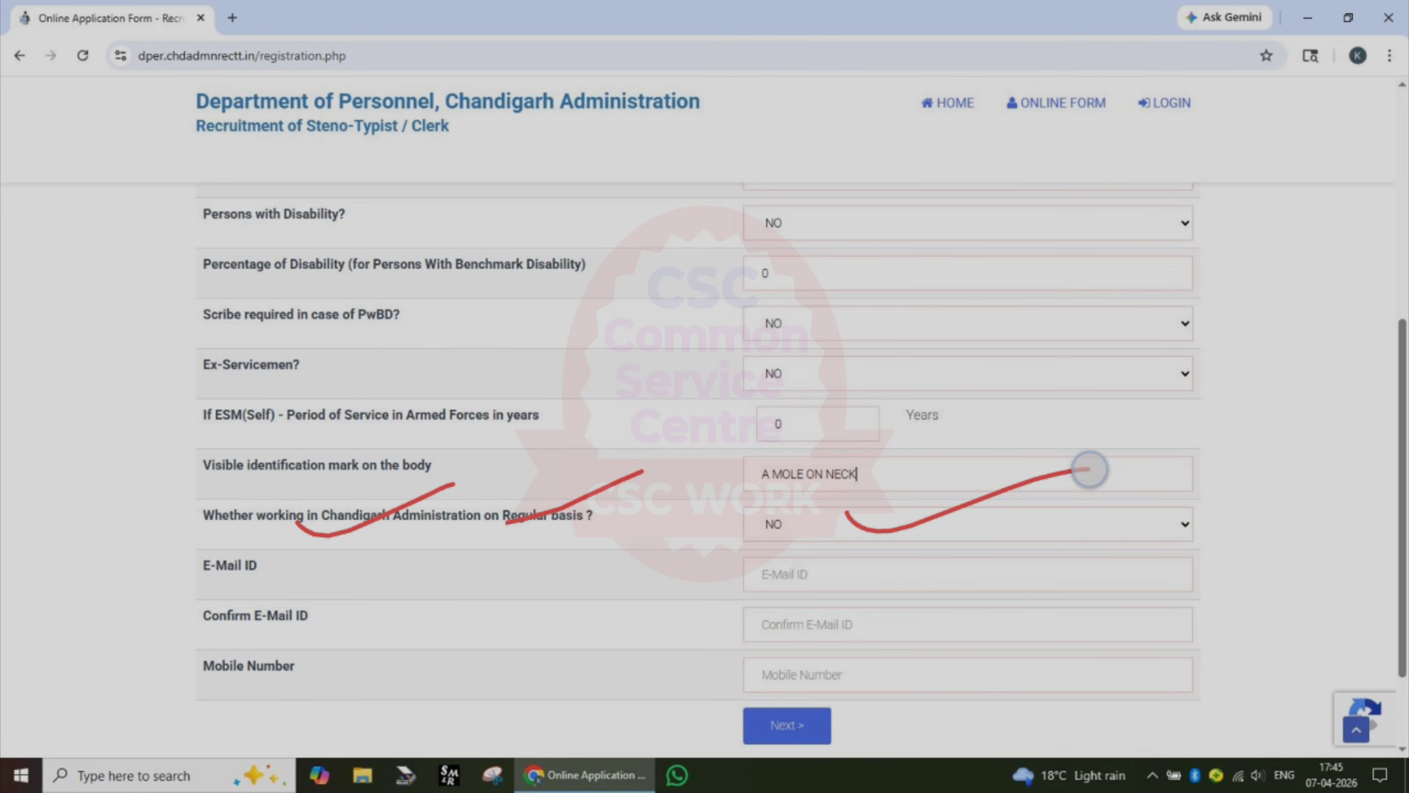
click(899, 281)
click(912, 281)
click(923, 274)
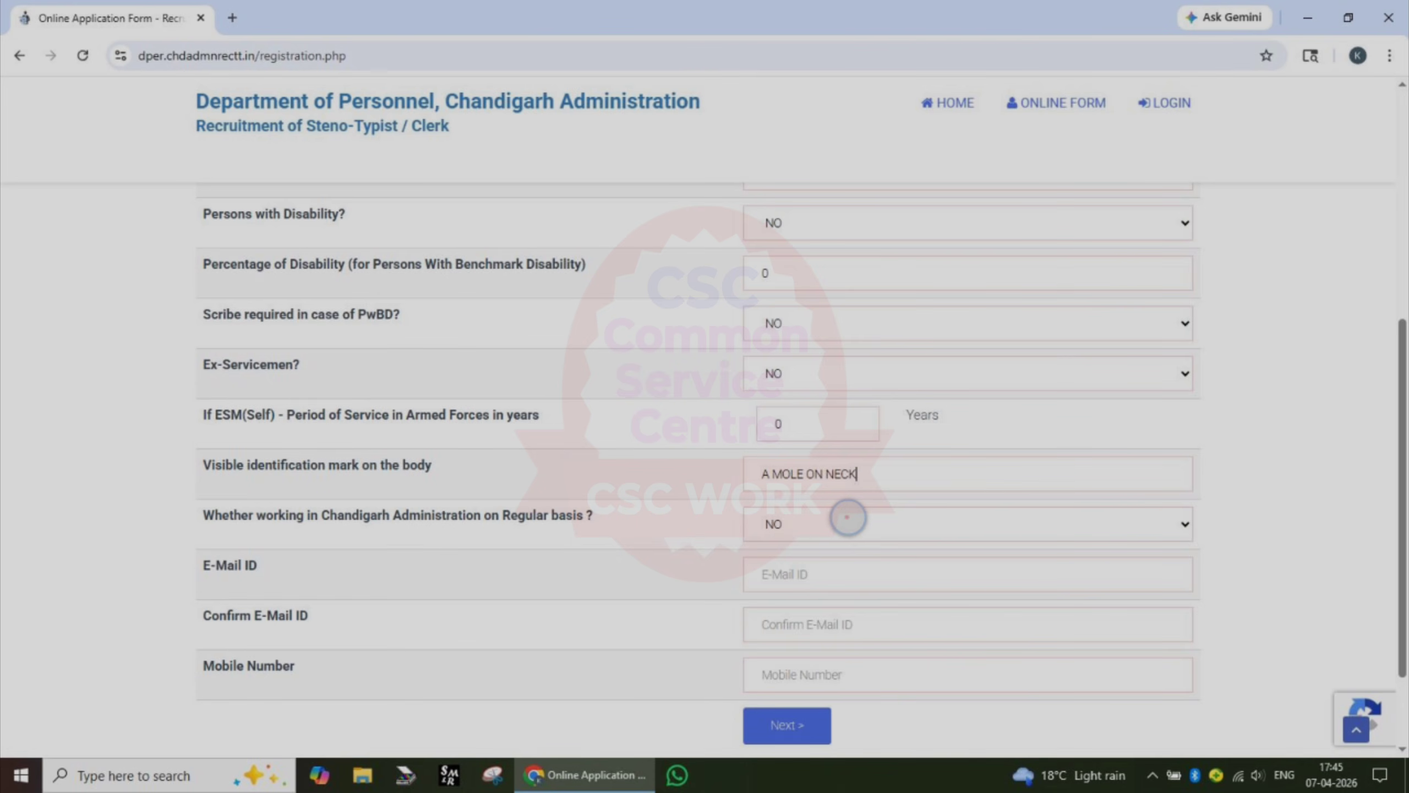
drag(846, 517, 1015, 483)
click(897, 280)
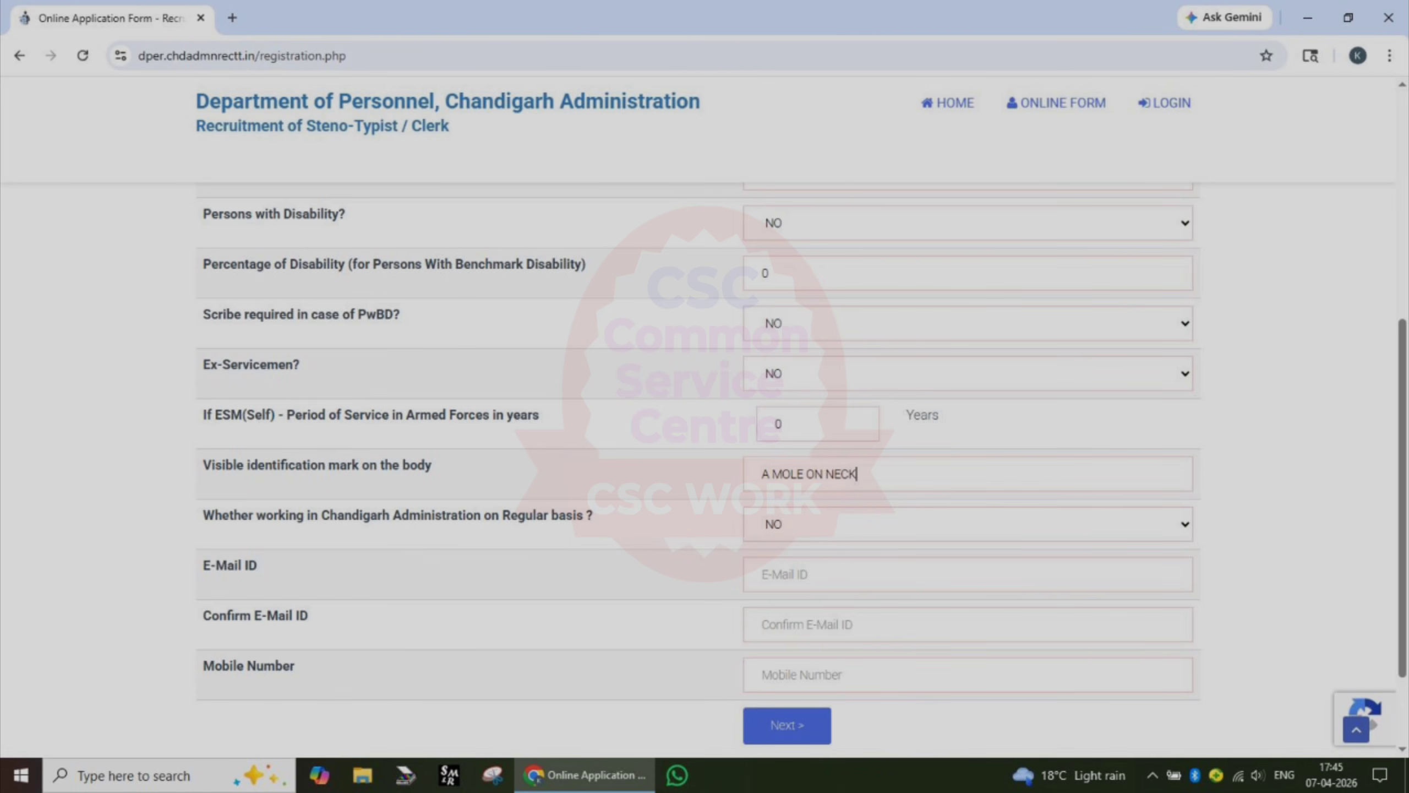
Mark the E-Mail ID, Confirm E-Mail ID and Mobile Number fields with red ticks.
mouse_move(795, 547)
mouse_down()
mouse_move(925, 538)
mouse_move(991, 507)
mouse_up()
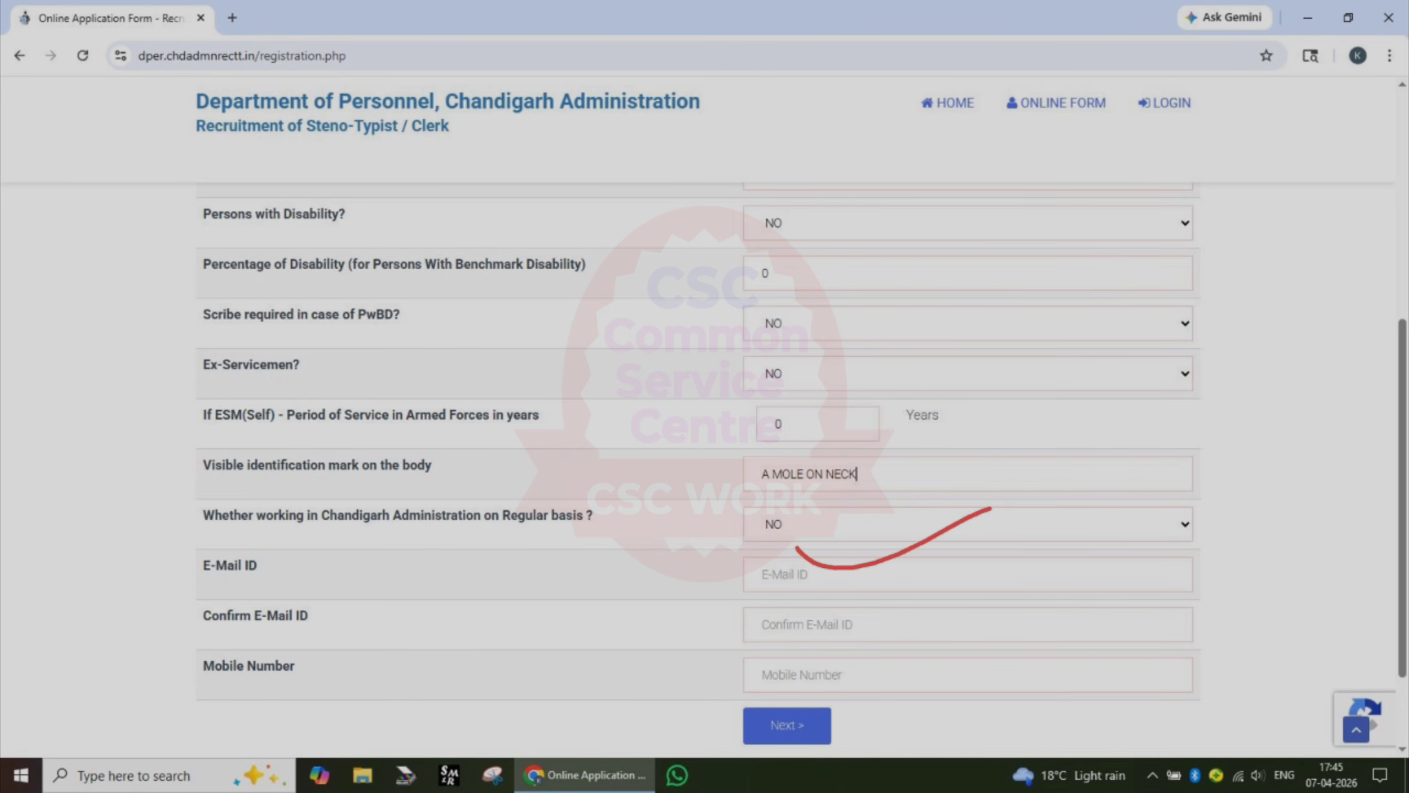
drag(826, 612, 965, 587)
drag(867, 658, 1018, 634)
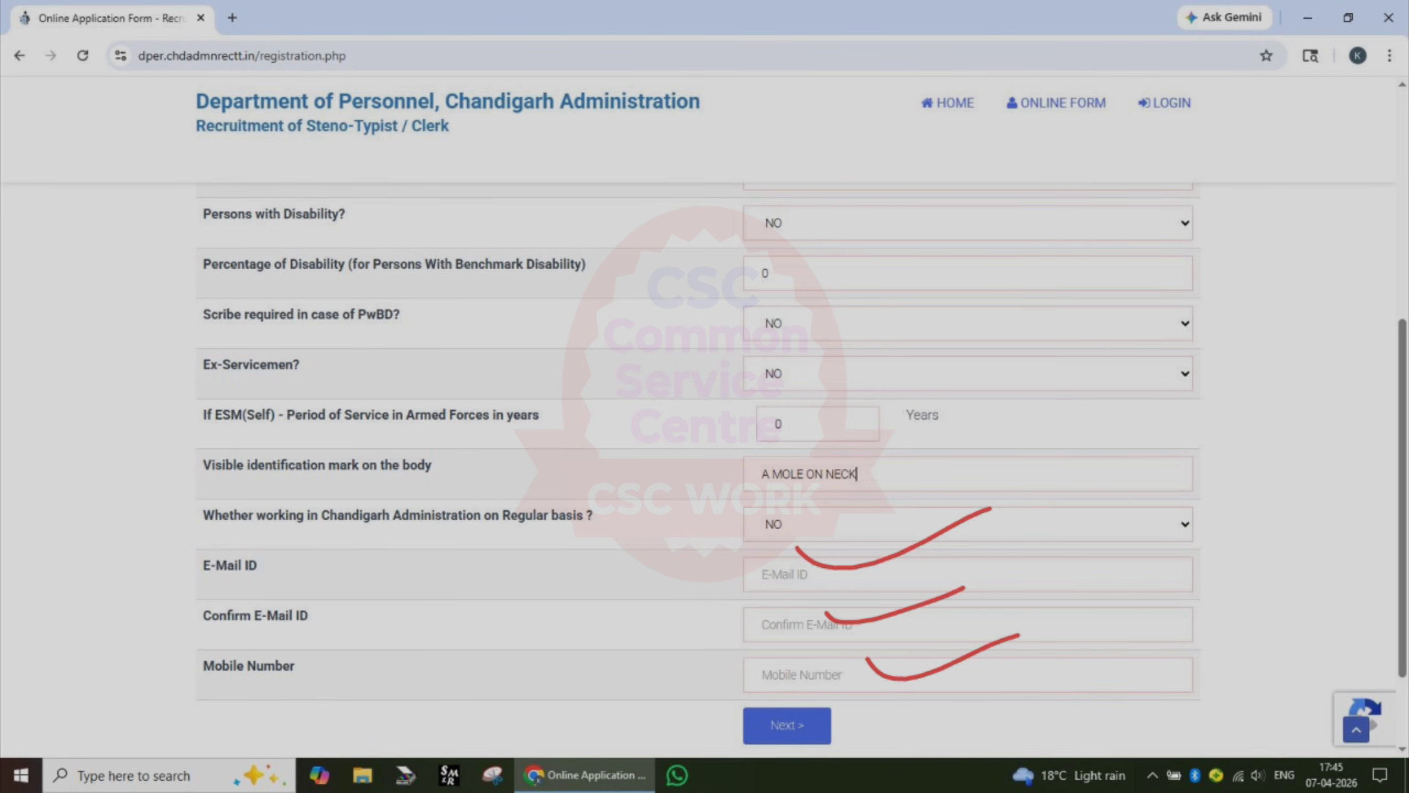
Circle and tick the form's Next button in red, and undo all the marks on the page.
mouse_move(874, 695)
mouse_down()
mouse_move(811, 670)
mouse_move(717, 732)
mouse_move(888, 727)
mouse_move(776, 671)
mouse_move(755, 676)
mouse_up()
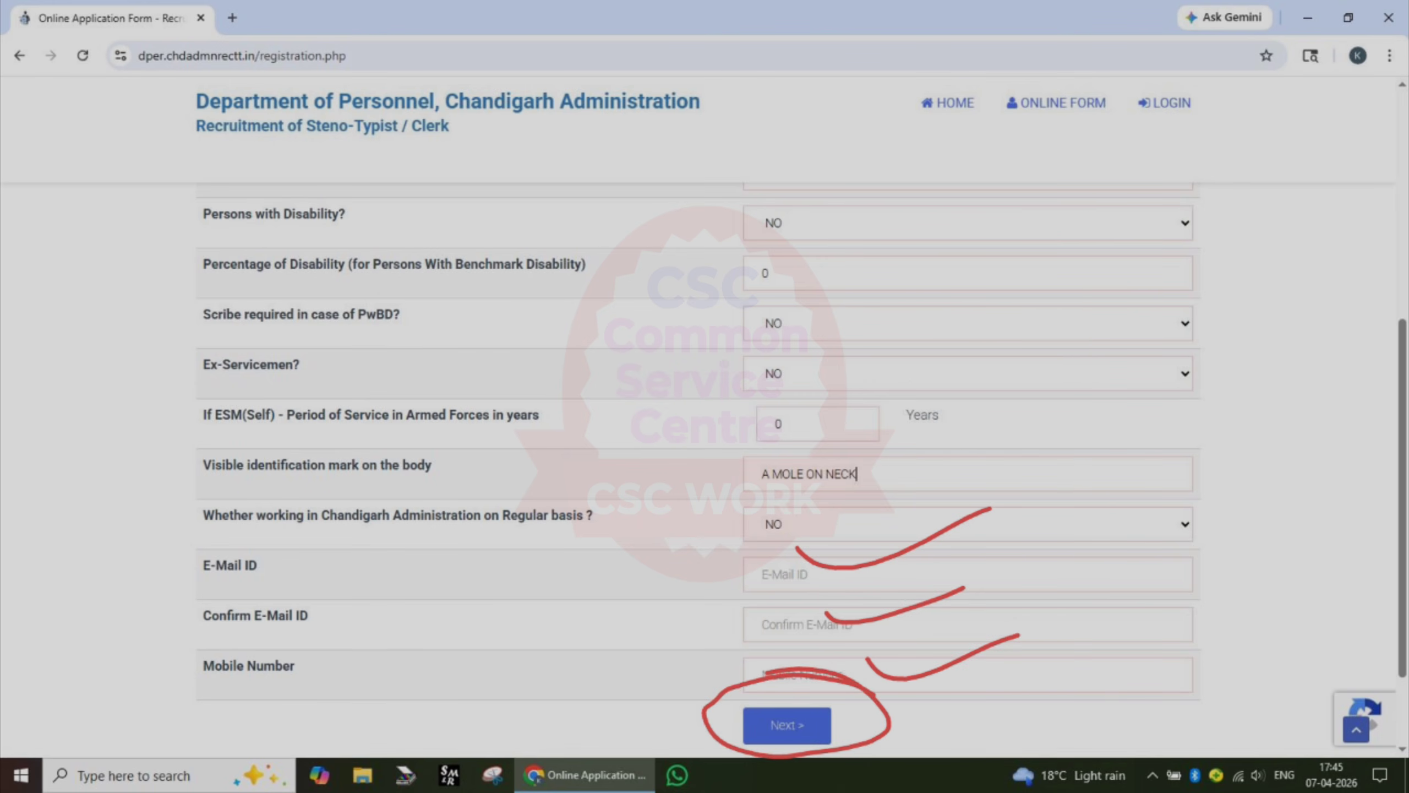
drag(638, 706, 875, 647)
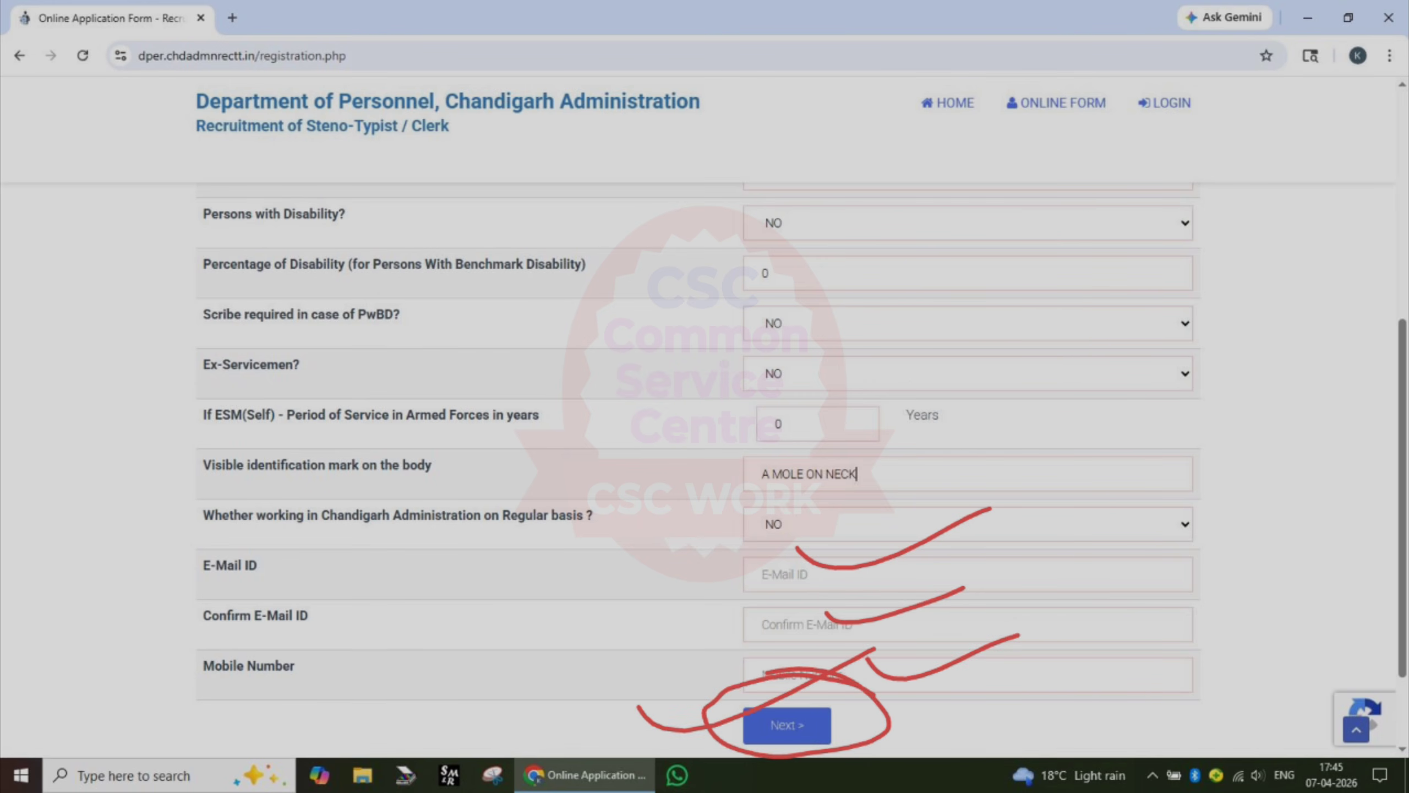
key(ctrl+z)
key(ctrl+z)
key(ctrl+z)
key(ctrl+z)
key(ctrl+z)
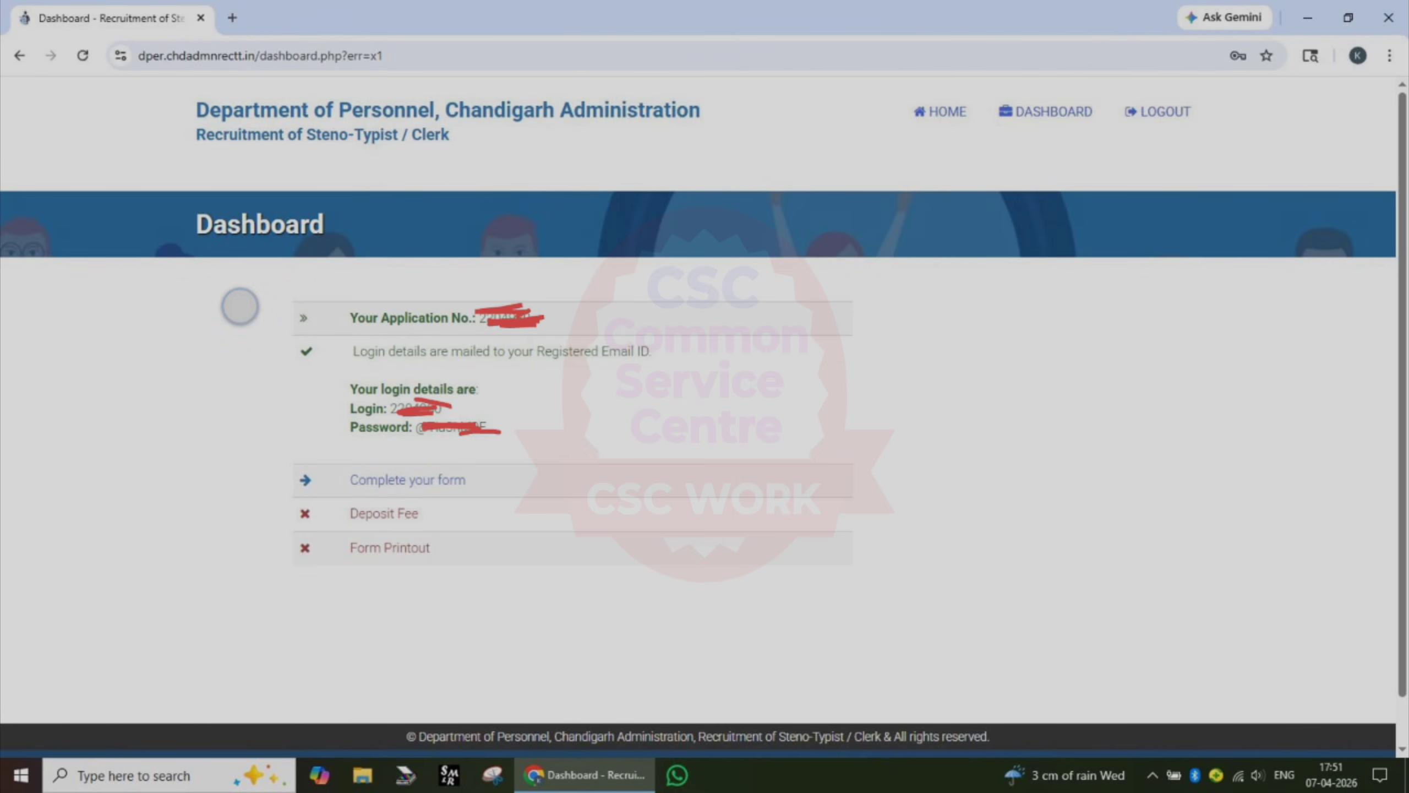
On the Dashboard still, tick the application number and login details lines in red and circle the login and password values.
drag(239, 304, 454, 260)
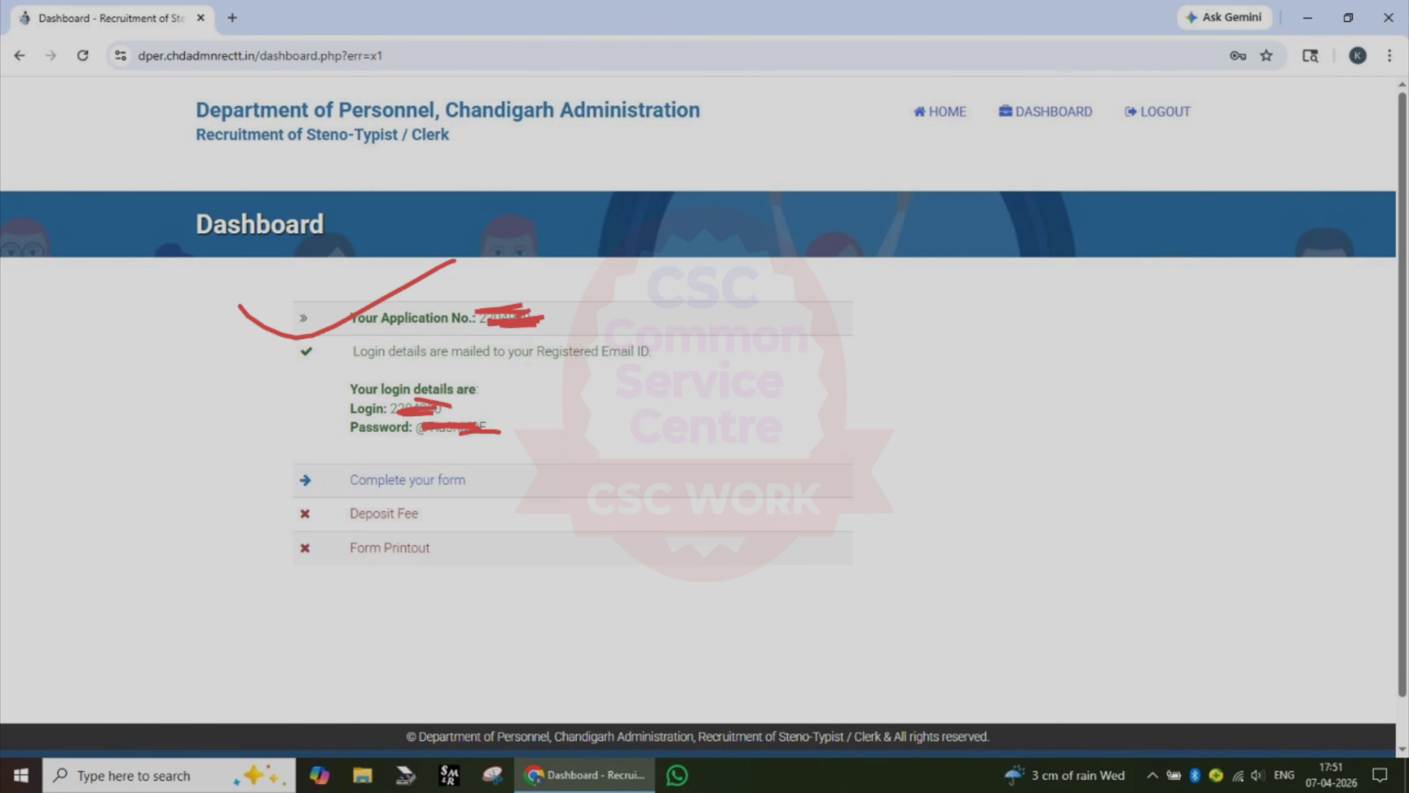
drag(234, 392, 418, 364)
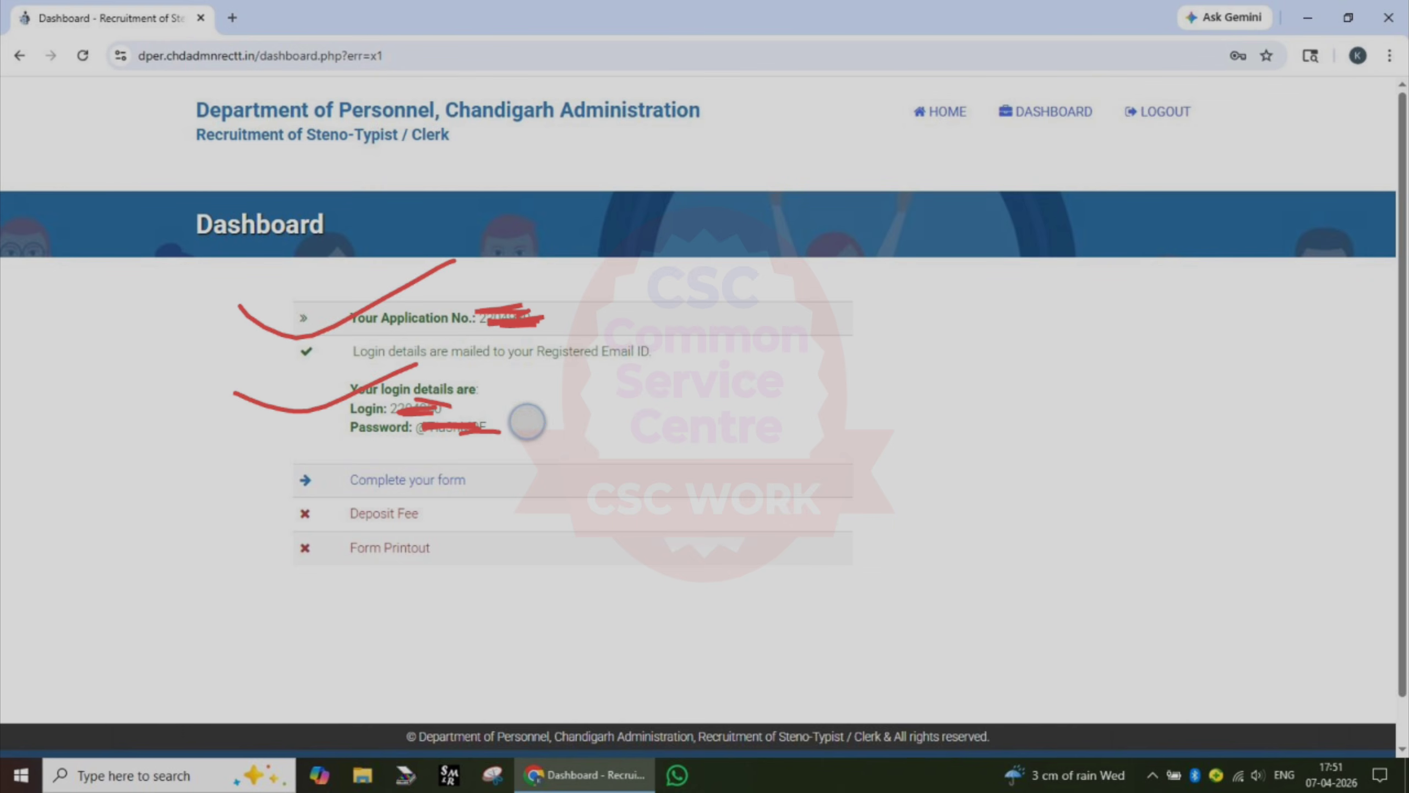
mouse_move(525, 418)
mouse_down()
mouse_move(472, 393)
mouse_move(428, 450)
mouse_move(466, 397)
mouse_up()
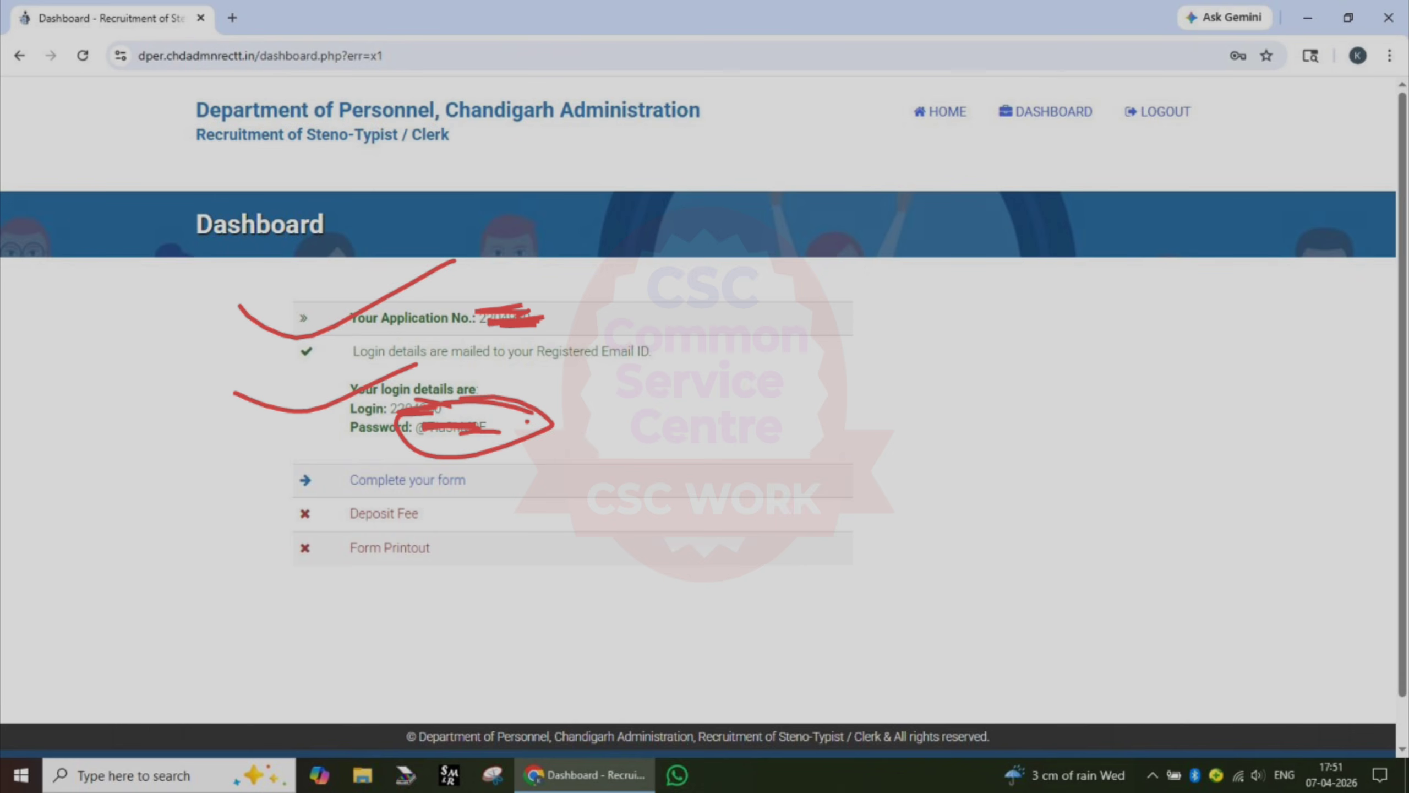
Undo the circle and ticks on the Dashboard still, and circle and tick the Complete your form link in red.
key(ctrl+z)
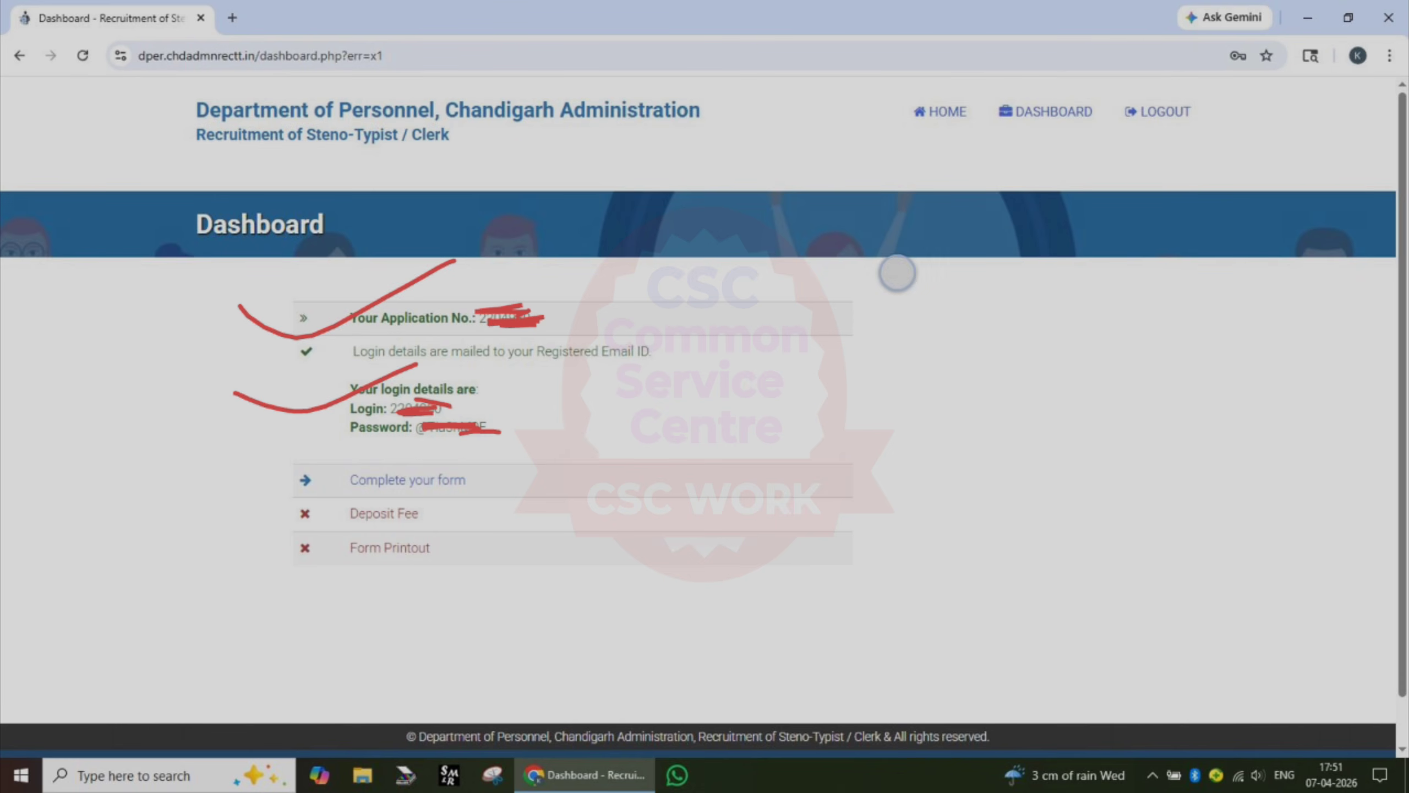
key(ctrl+z)
key(ctrl+z)
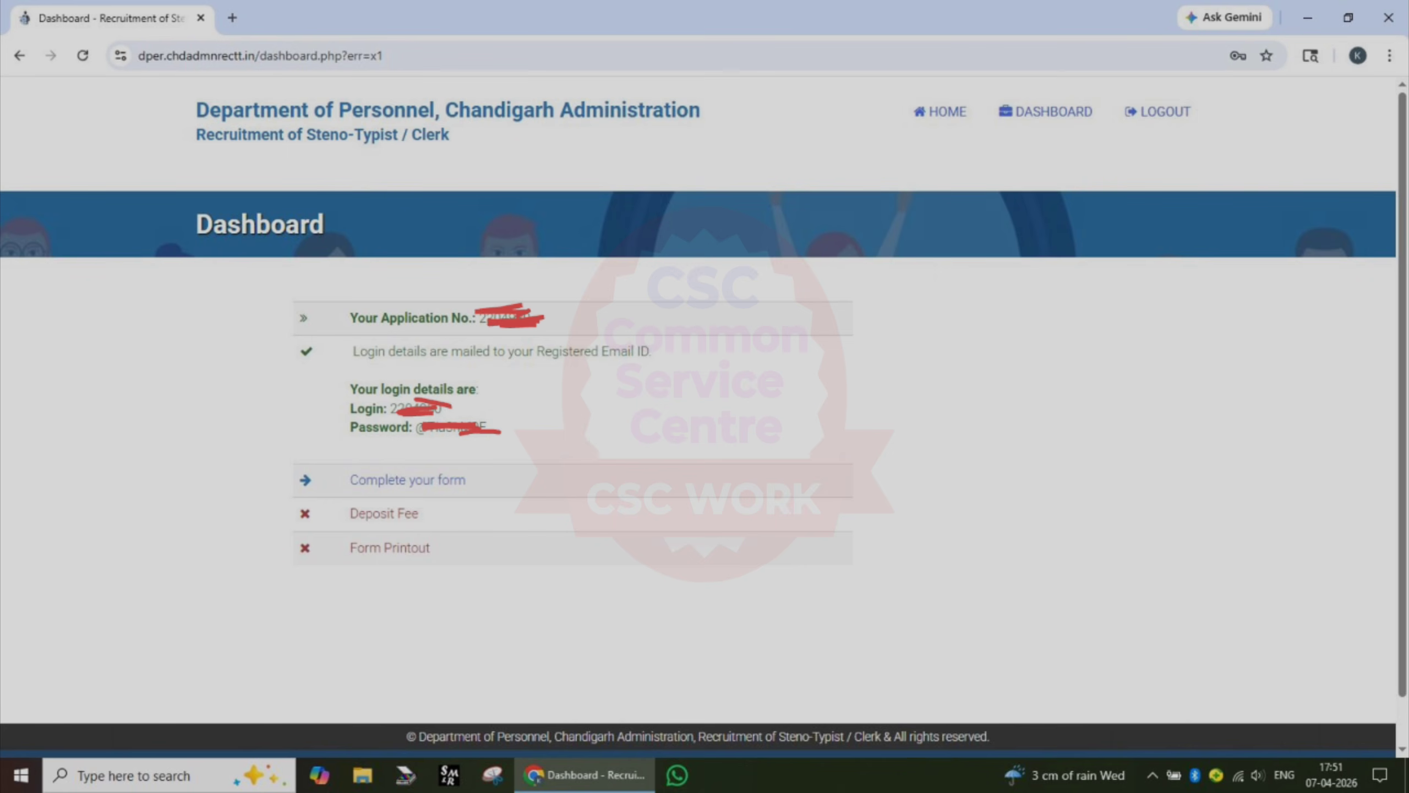
mouse_move(507, 468)
mouse_down()
mouse_move(375, 459)
mouse_move(252, 497)
mouse_move(466, 514)
mouse_move(440, 463)
mouse_move(389, 458)
mouse_up()
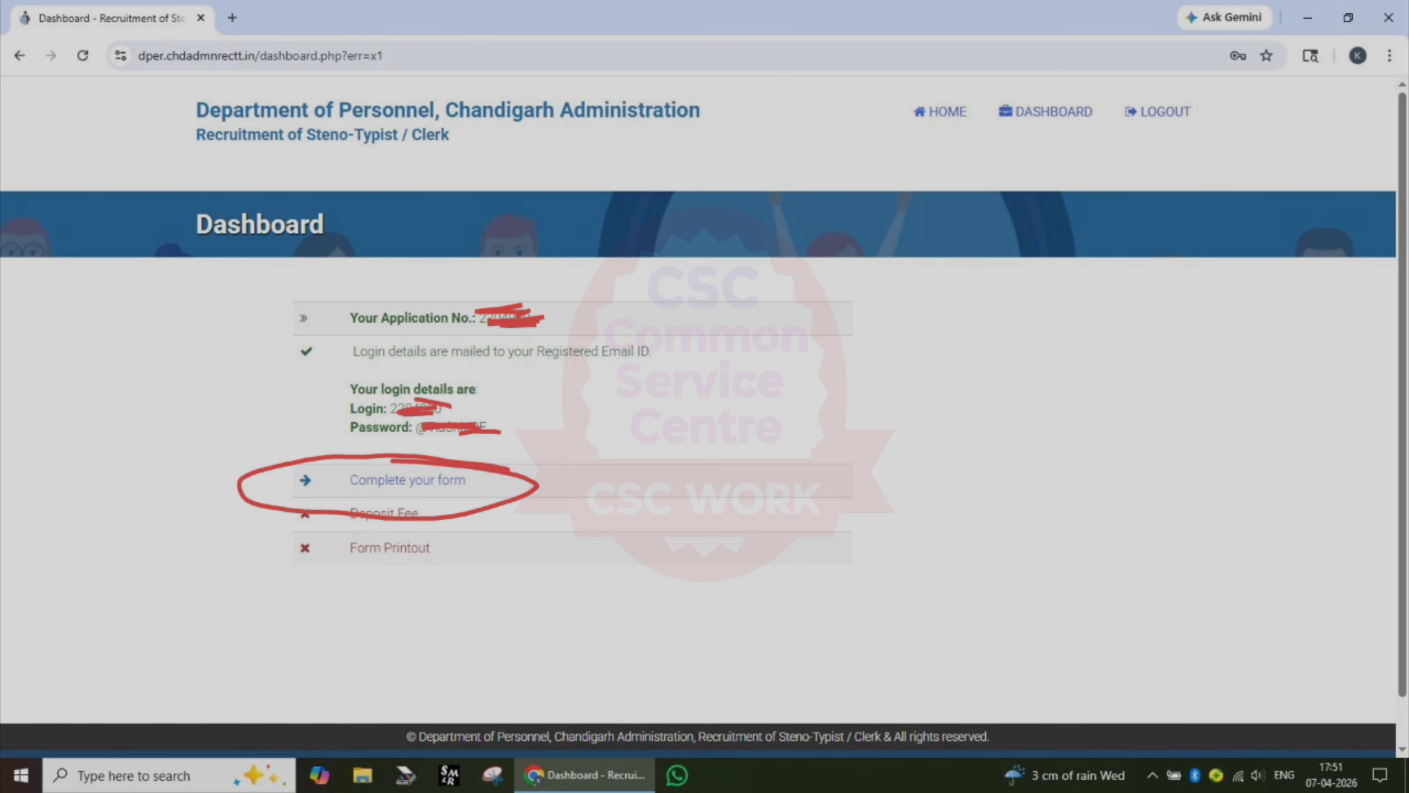
mouse_move(256, 470)
mouse_down()
mouse_move(418, 444)
mouse_move(537, 446)
mouse_up()
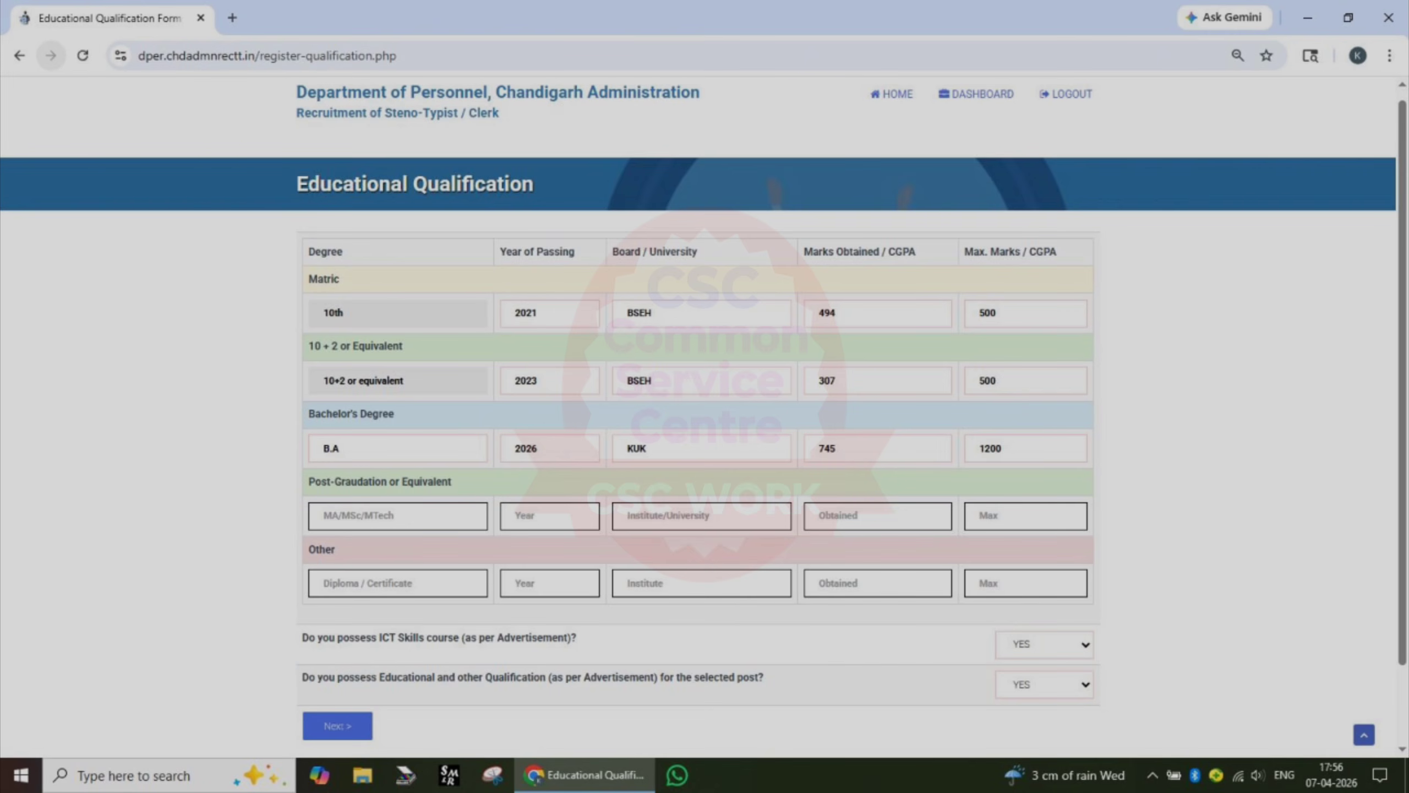
Tick the Educational Qualification heading and the Matric, 10 + 2 and Bachelor's Degree rows in red, and clear the marks.
drag(218, 180, 369, 159)
drag(233, 303, 398, 266)
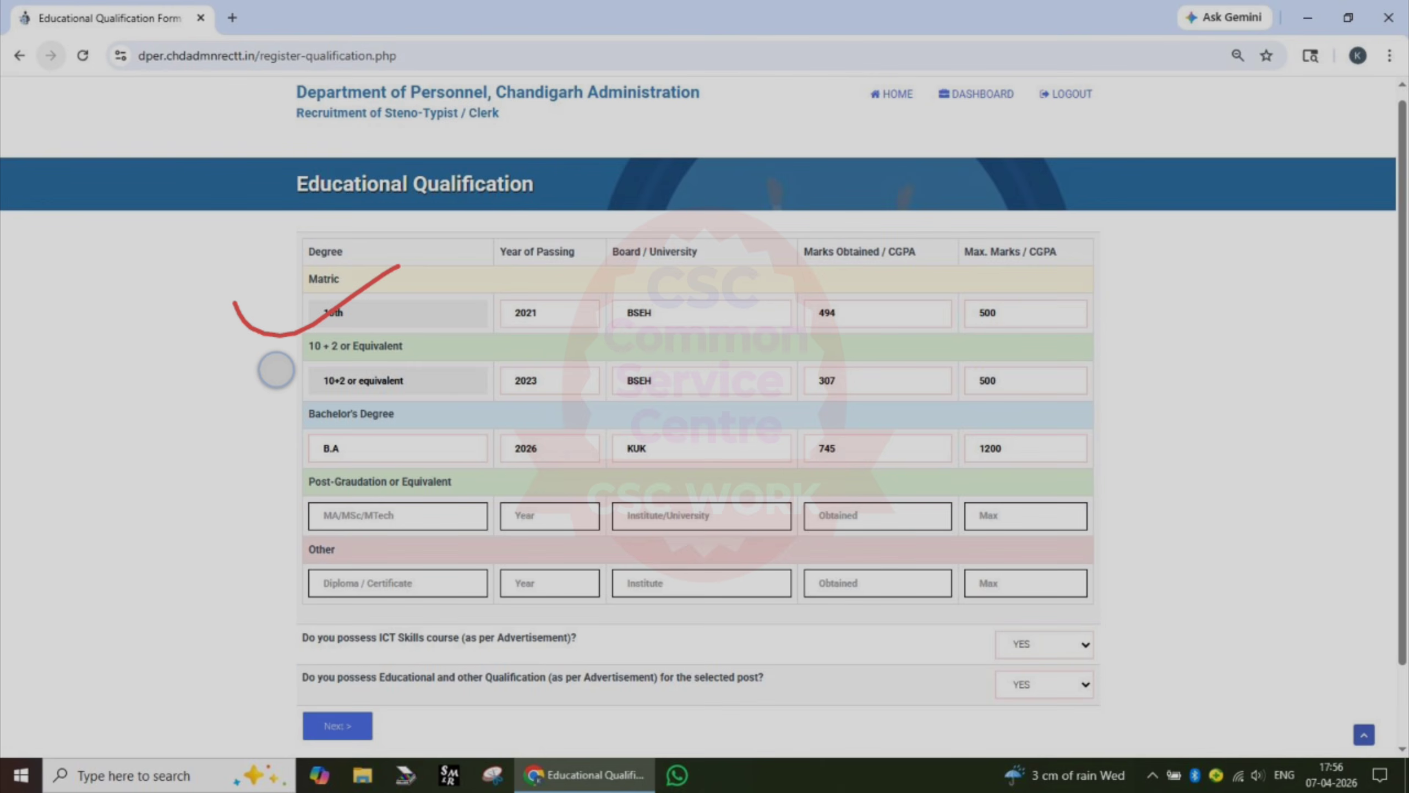
drag(276, 369, 426, 342)
mouse_move(253, 423)
mouse_down()
mouse_move(324, 459)
mouse_move(408, 420)
mouse_up()
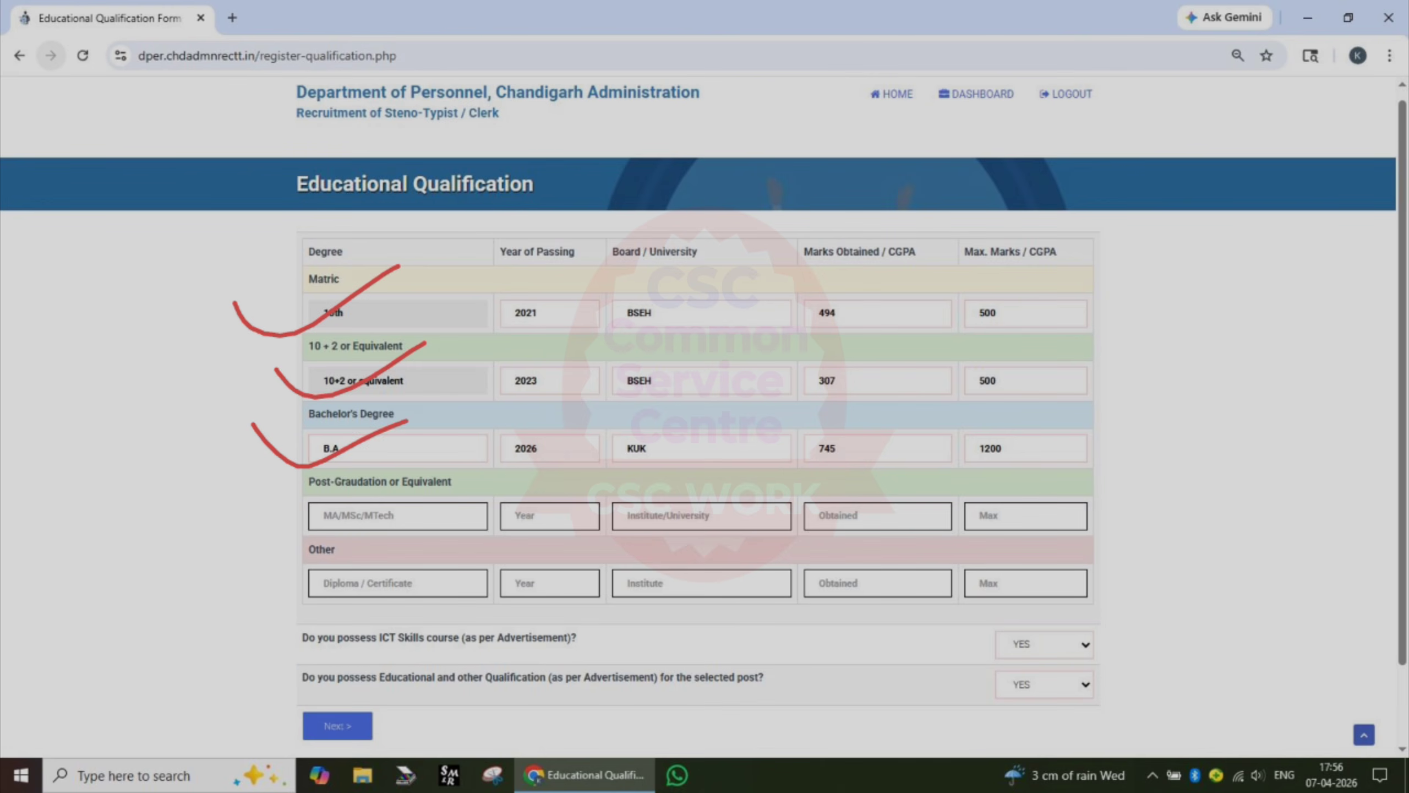
key(ctrl+z)
key(ctrl+z)
key(ctrl+z)
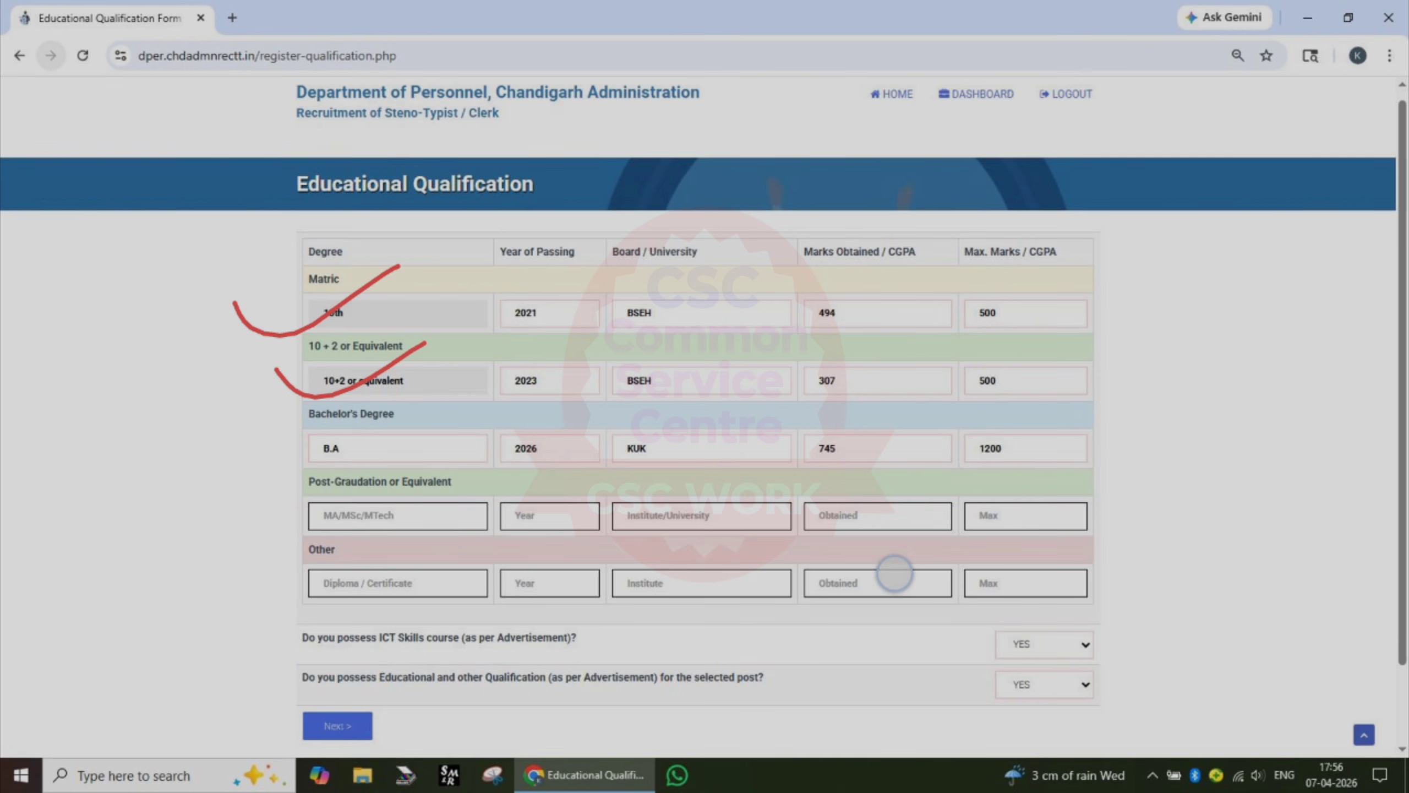
Tick the 10th, 10+2 or equivalent and B.A entries in the Degree column once more, and undo the ticks.
drag(280, 306, 435, 267)
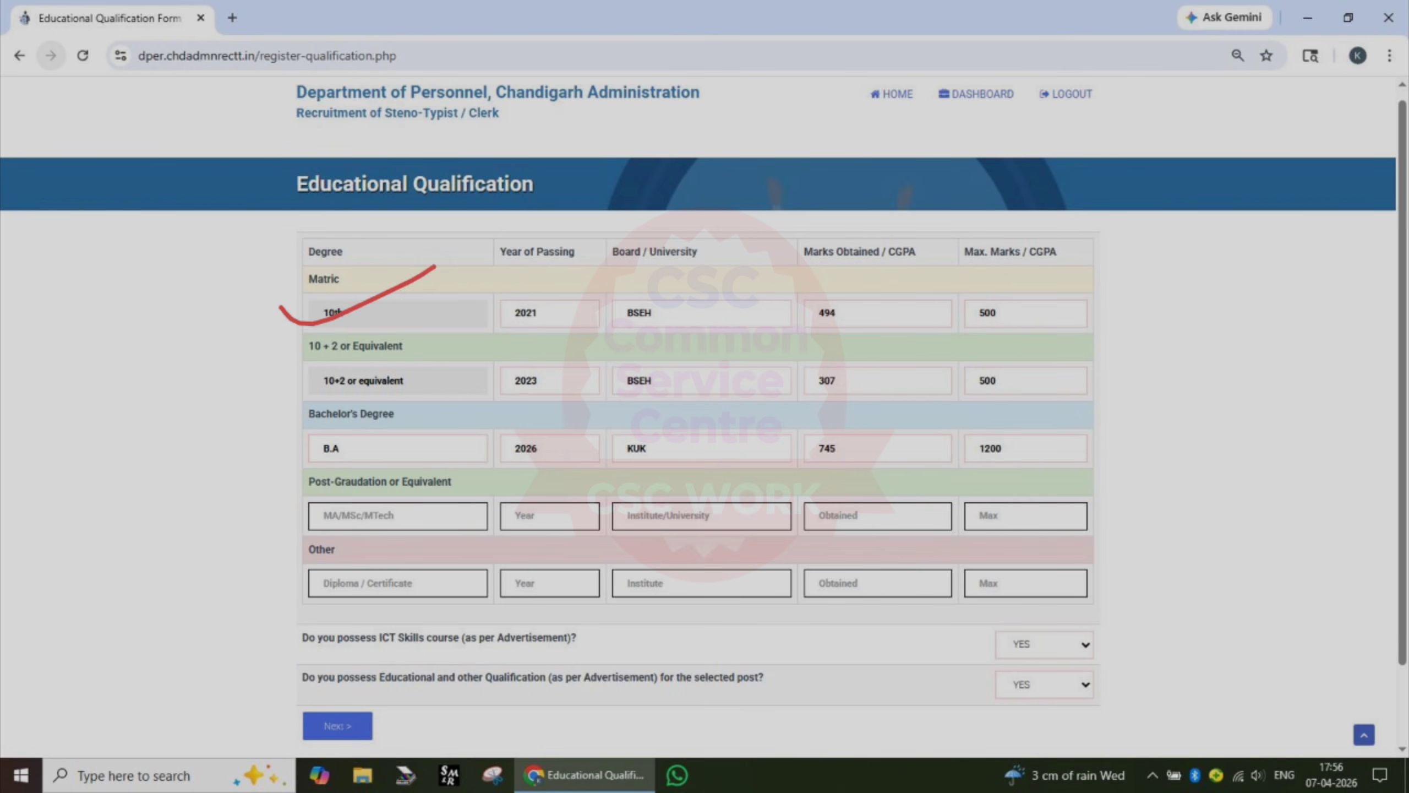
drag(306, 376, 437, 344)
drag(270, 438, 398, 418)
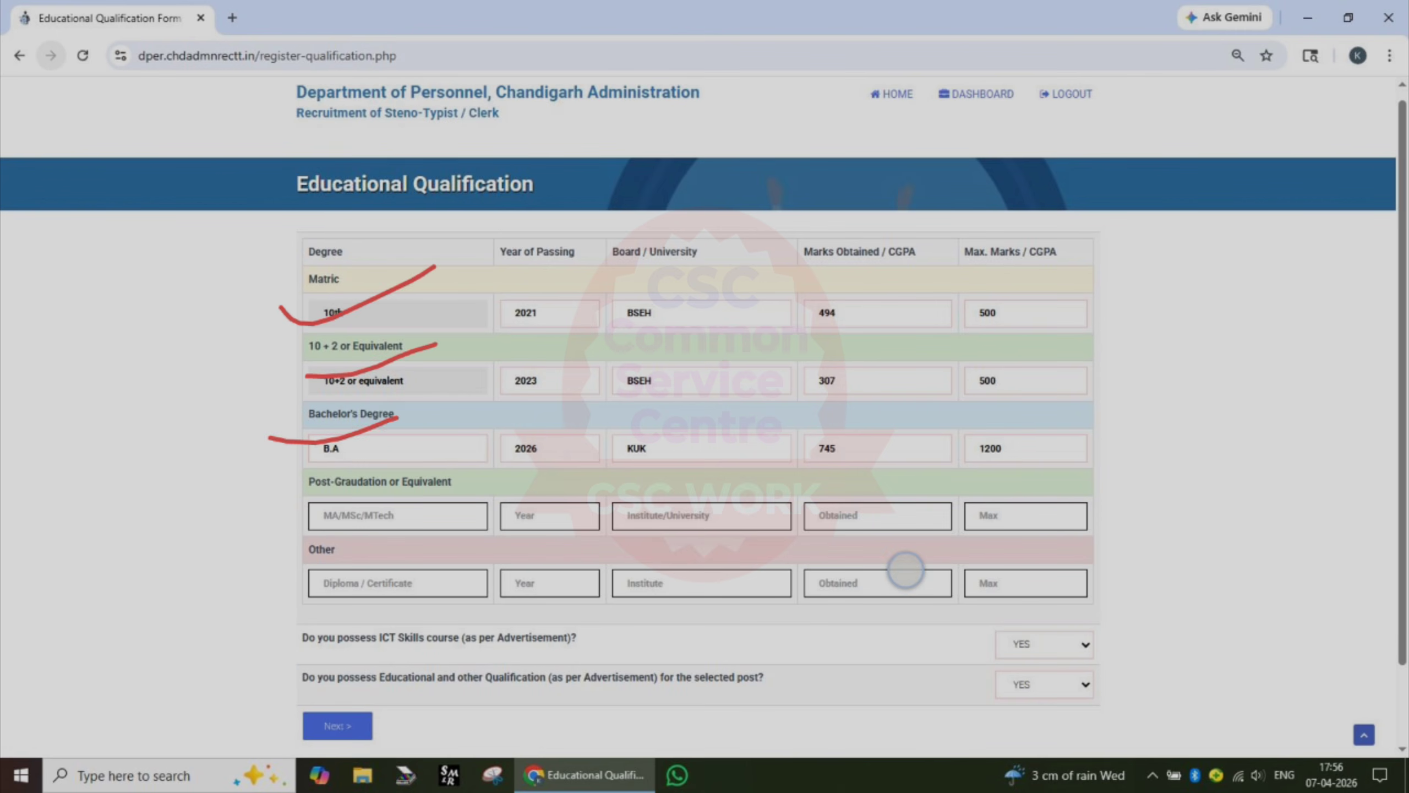
key(ctrl+z)
key(ctrl+z)
key(ctrl+z)
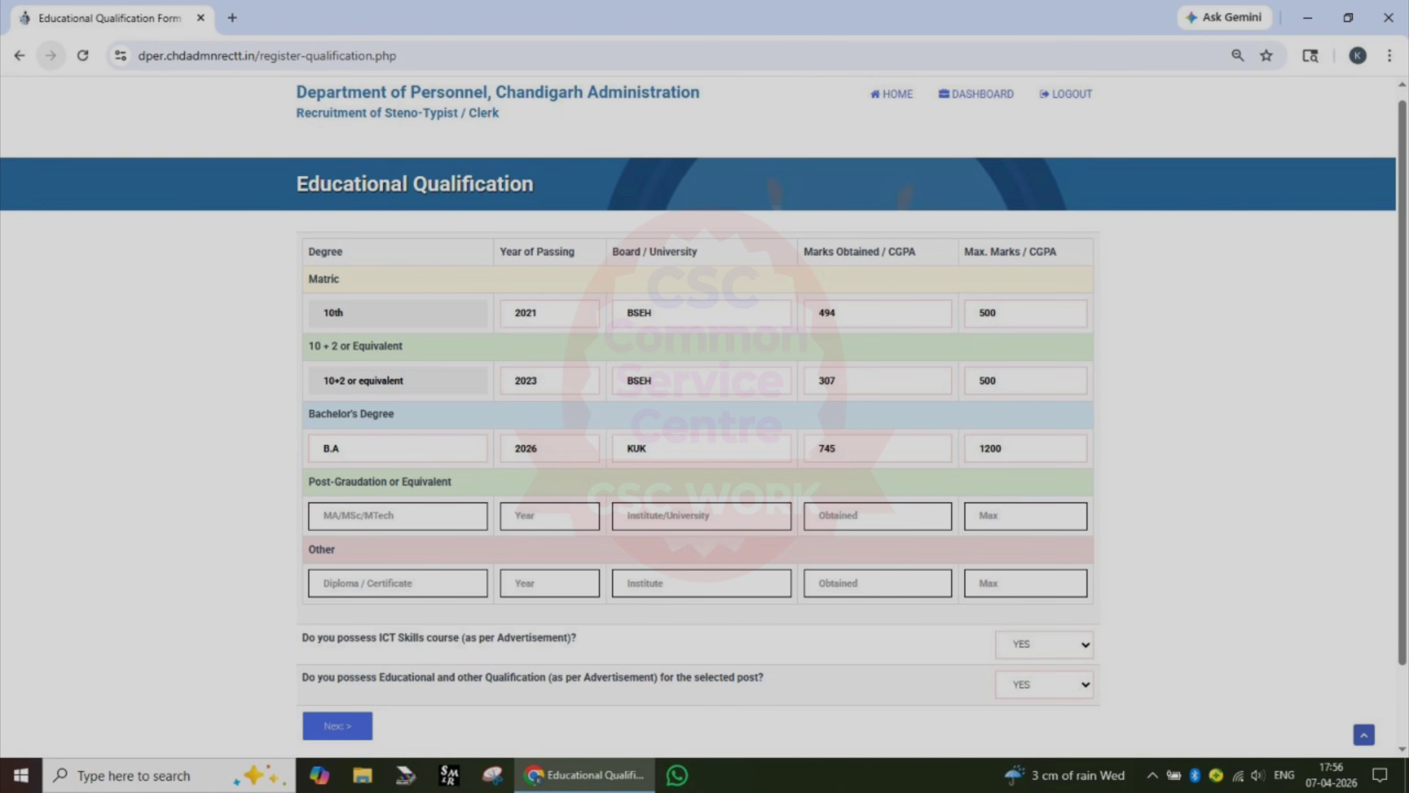
Circle the entries under Year of Passing, Board / University and Marks Obtained / CGPA in red, and clear the circles.
mouse_move(583, 291)
mouse_down()
mouse_move(513, 265)
mouse_move(491, 452)
mouse_move(582, 432)
mouse_move(548, 261)
mouse_up()
mouse_move(719, 272)
mouse_down()
mouse_move(638, 264)
mouse_move(603, 392)
mouse_move(668, 484)
mouse_move(727, 315)
mouse_move(673, 252)
mouse_up()
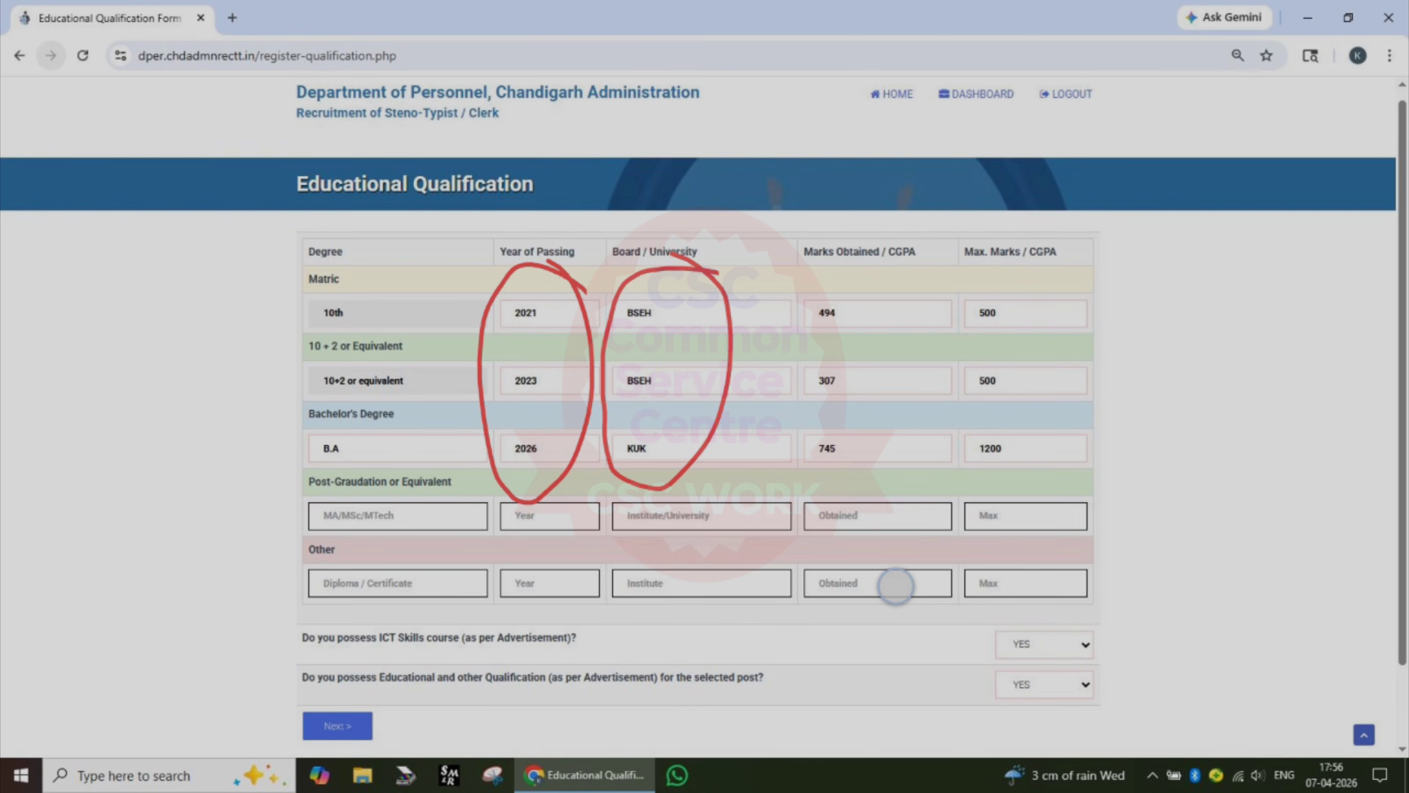
key(ctrl+z)
key(ctrl+z)
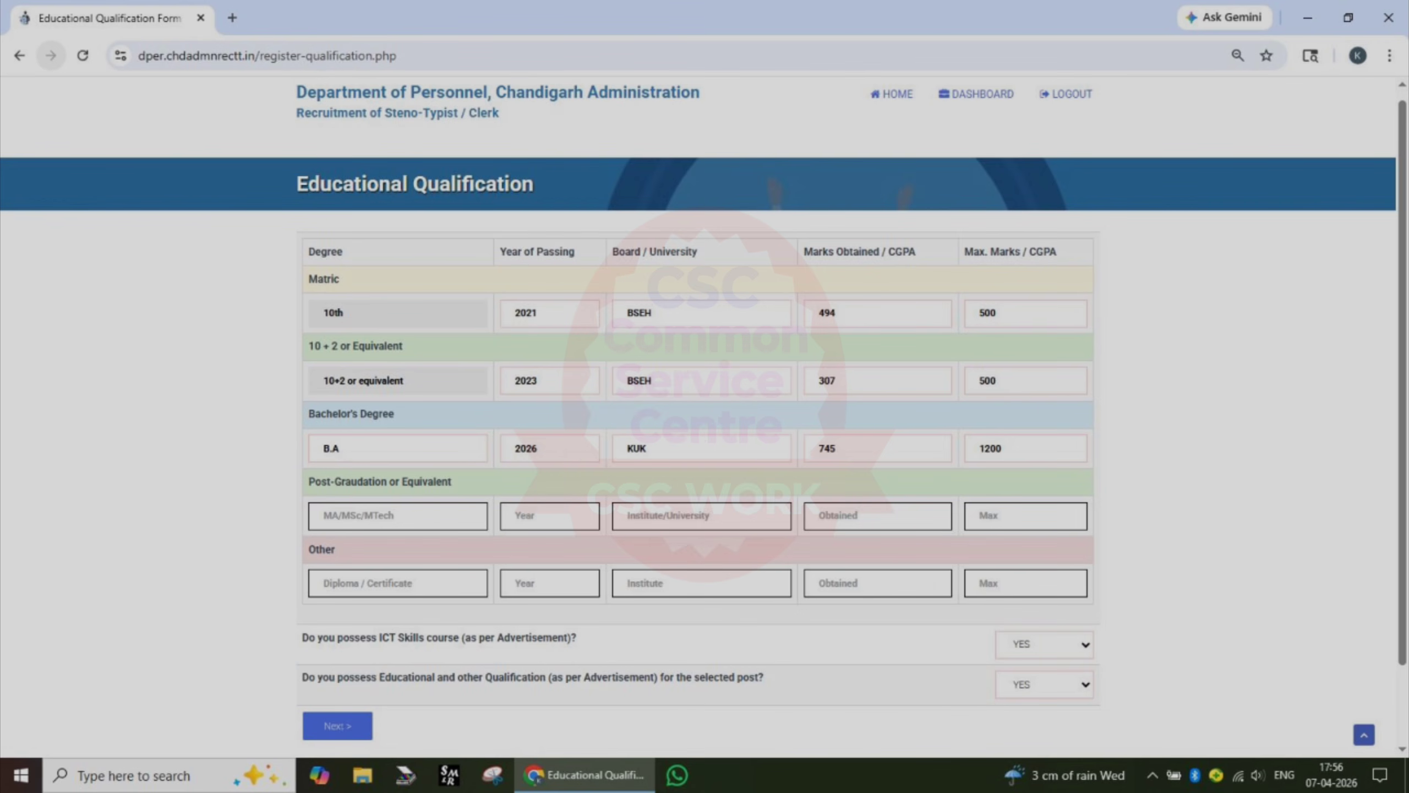
mouse_move(893, 321)
mouse_down()
mouse_move(842, 261)
mouse_move(787, 399)
mouse_move(828, 486)
mouse_move(899, 377)
mouse_move(878, 298)
mouse_up()
key(ctrl+z)
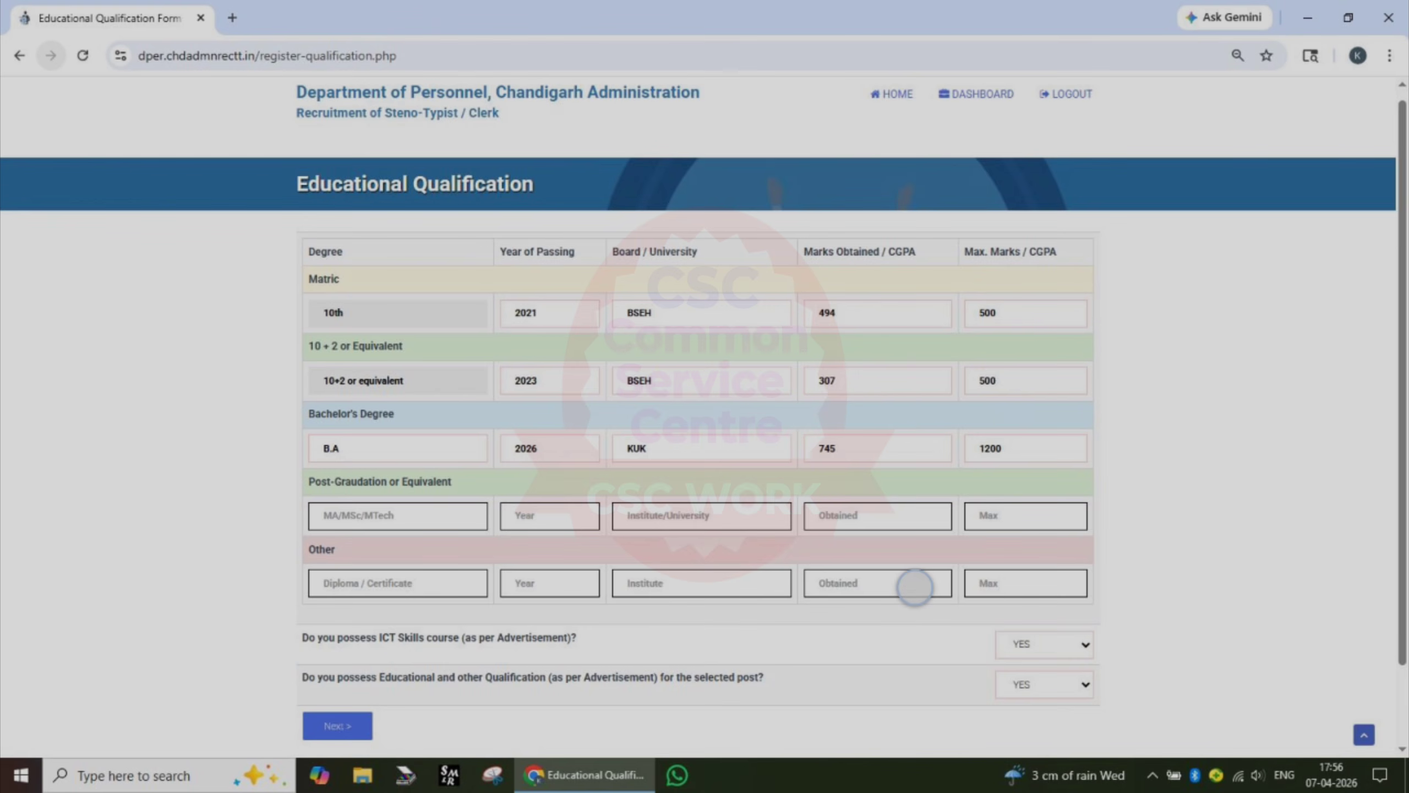
Circle the Max. Marks / CGPA entries and tick each of the three in red, and undo the marks.
mouse_move(1059, 315)
mouse_down()
mouse_move(953, 346)
mouse_move(968, 472)
mouse_move(1031, 482)
mouse_move(1069, 315)
mouse_move(1026, 262)
mouse_move(1156, 283)
mouse_up()
drag(1029, 370, 1139, 349)
drag(1029, 442, 1159, 421)
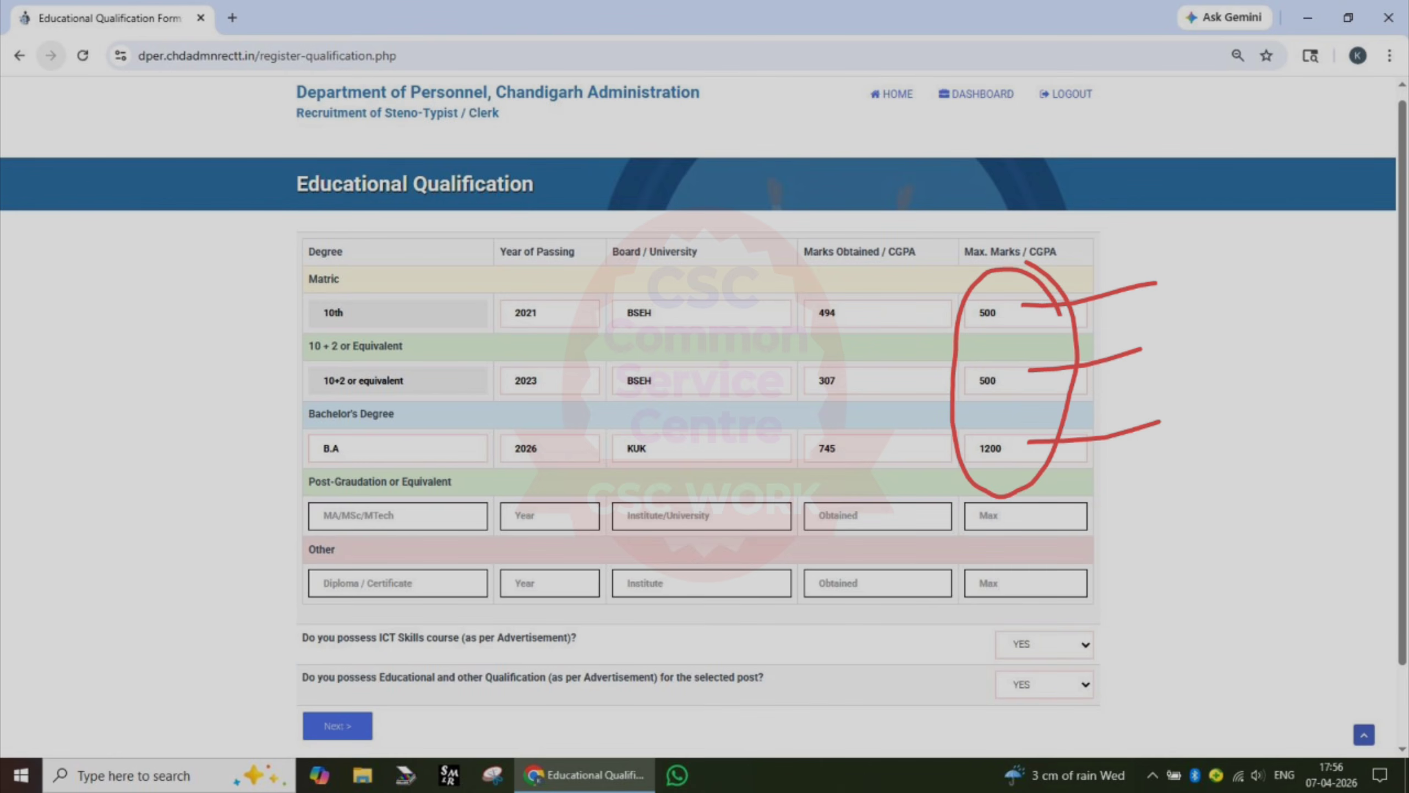
key(ctrl+z)
key(ctrl+z)
key(ctrl+z)
key(ctrl+z)
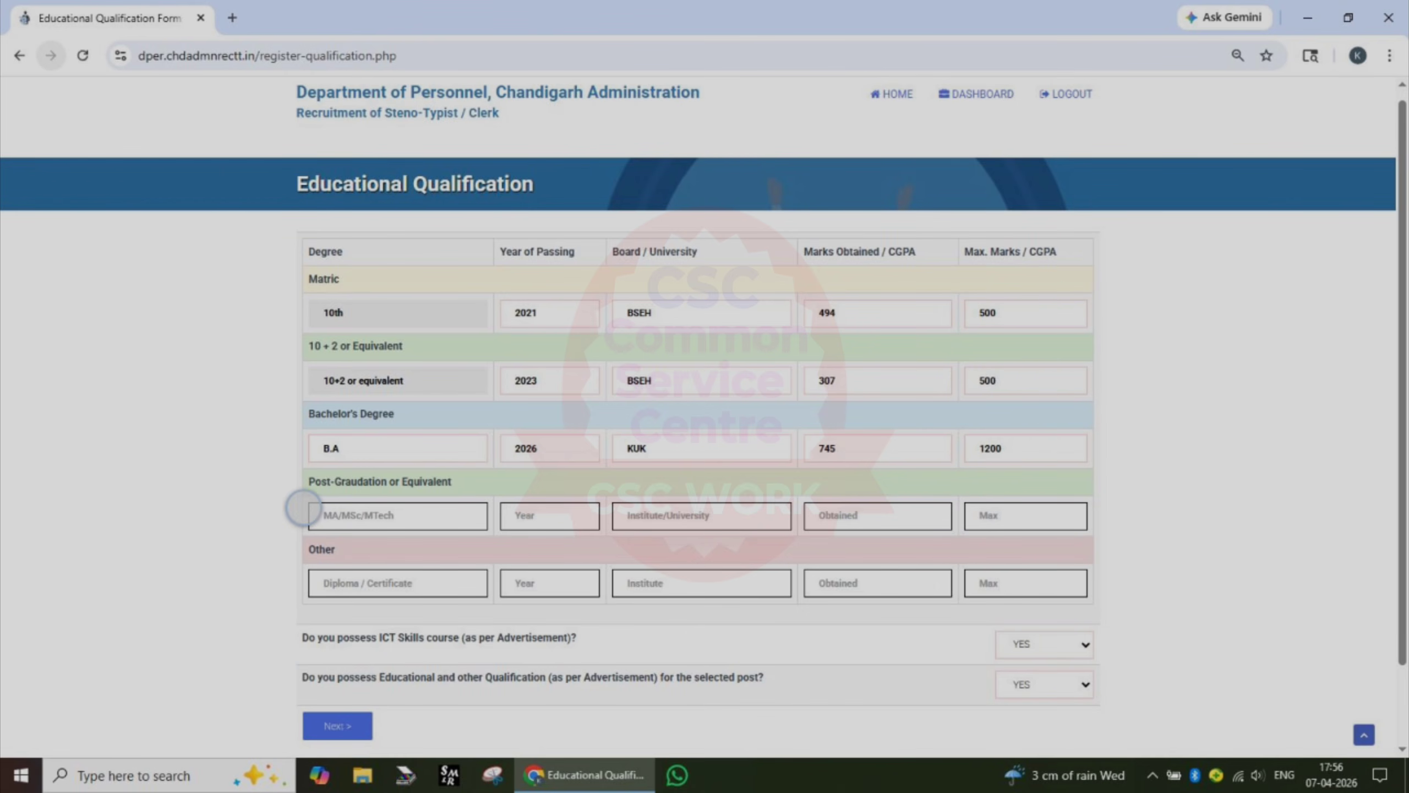
Tick the empty Post-Graduation and Other qualification rows in red, and undo both ticks.
drag(303, 508, 498, 486)
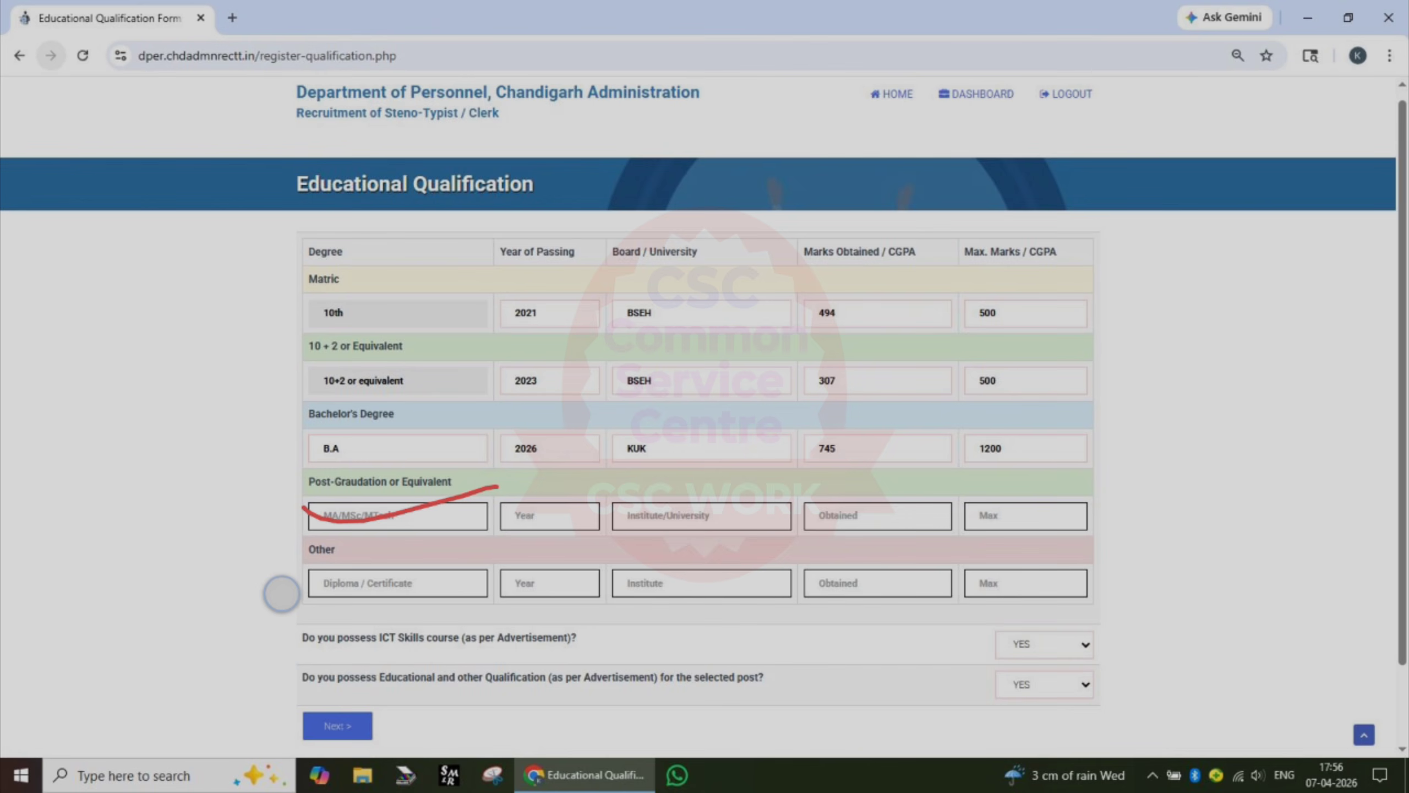
drag(282, 593, 478, 551)
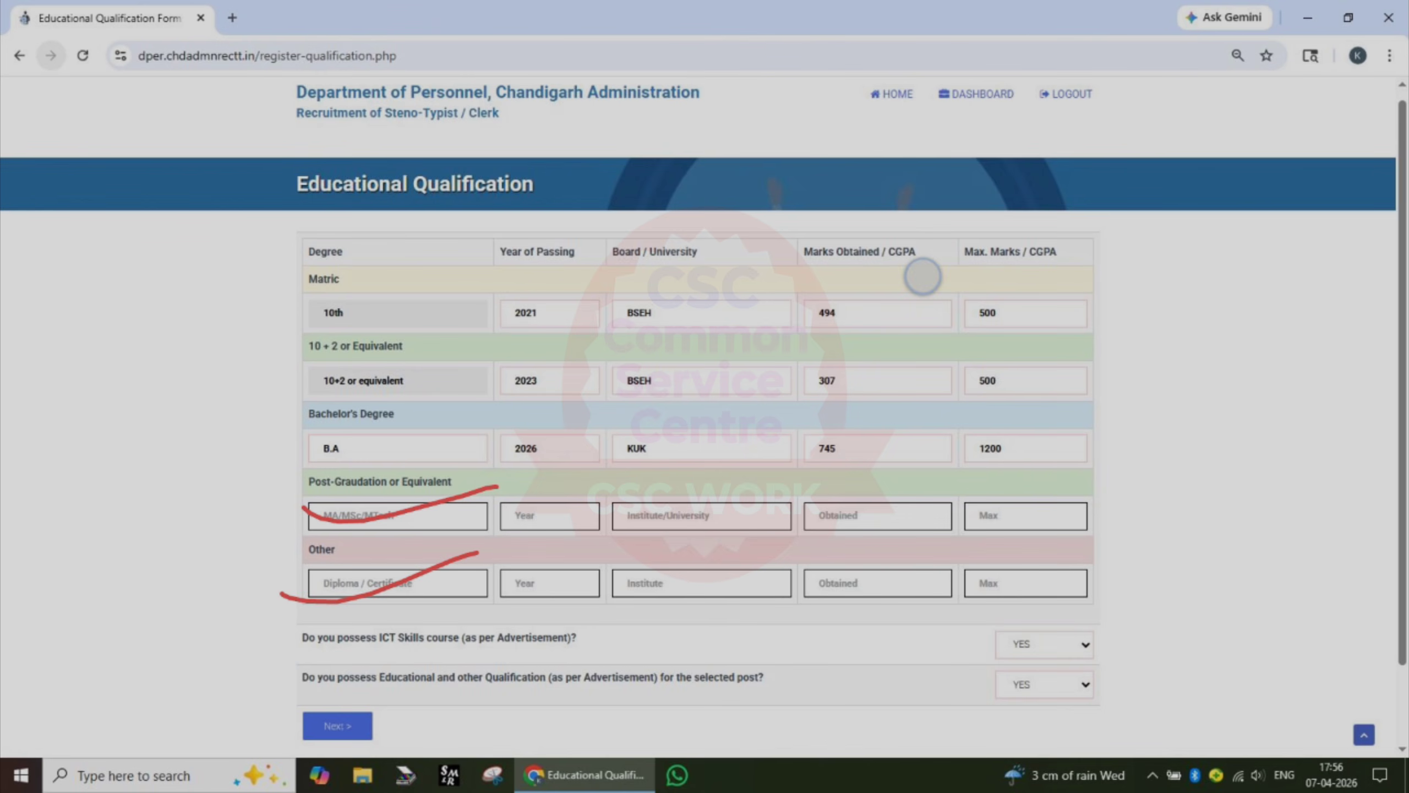
key(ctrl+z)
key(ctrl+z)
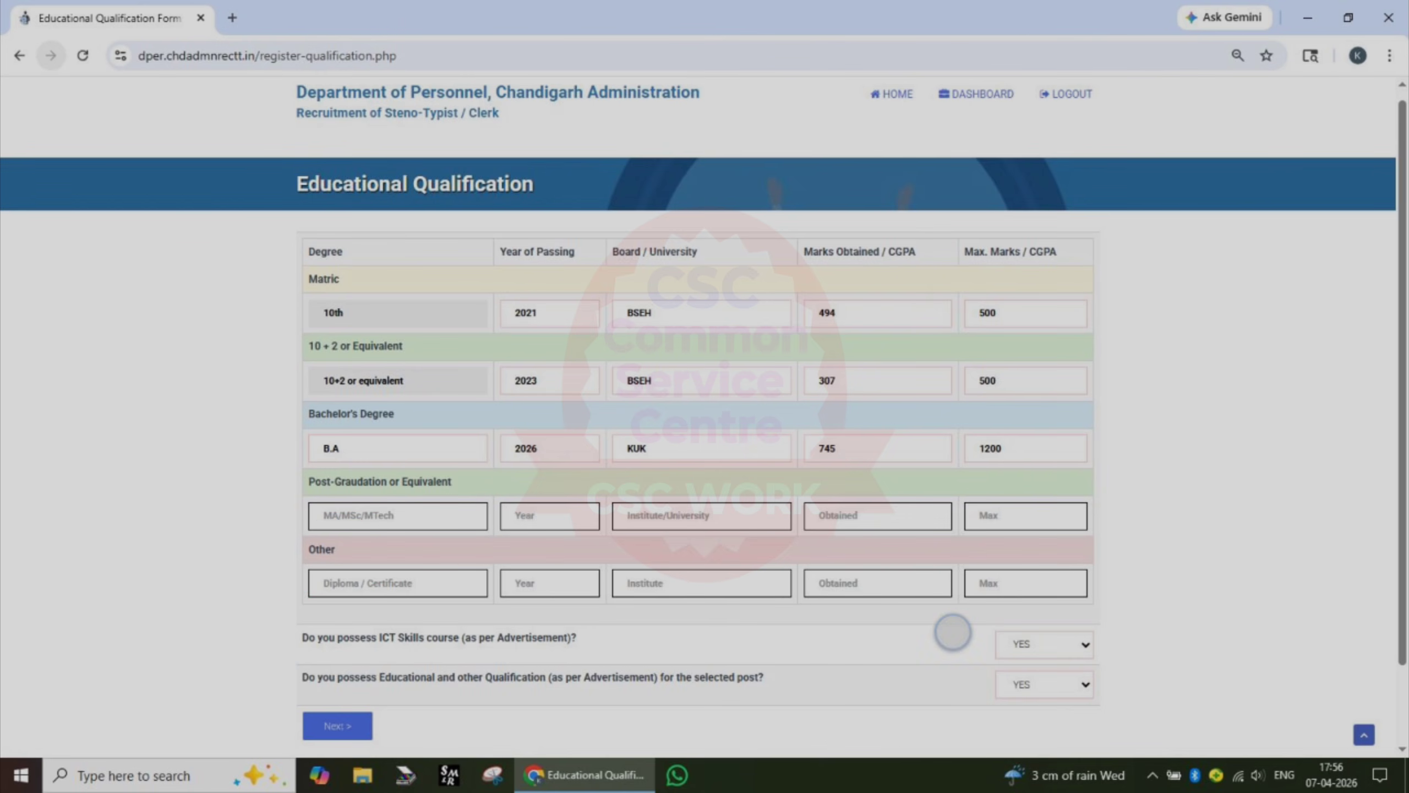
Tick the YES answers to the ICT Skills and qualification questions, and circle the Next button with a red arrow pointing to it.
drag(952, 631, 1134, 602)
drag(958, 688, 1119, 666)
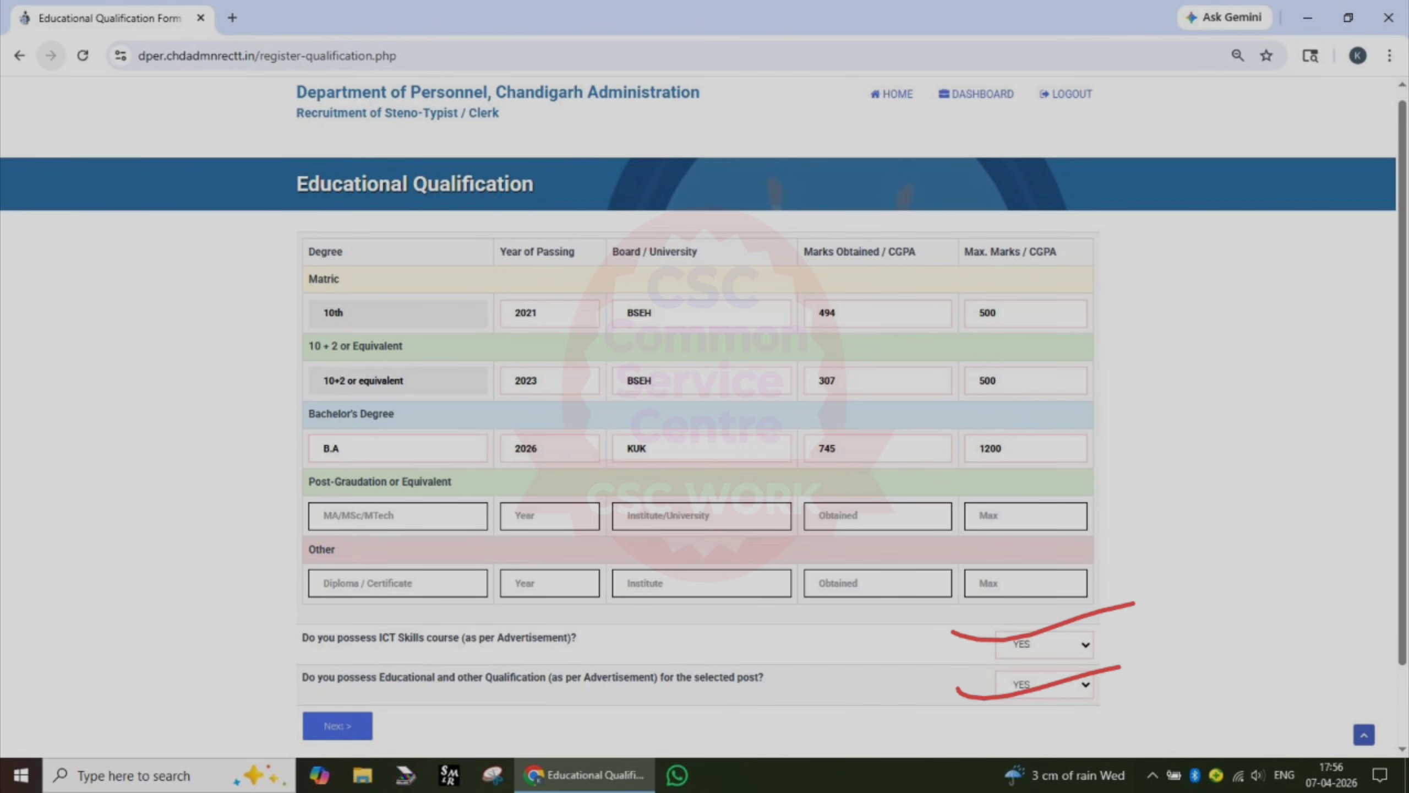
mouse_move(410, 703)
mouse_down()
mouse_move(258, 711)
mouse_move(433, 688)
mouse_move(277, 688)
mouse_up()
drag(696, 581, 363, 711)
mouse_move(419, 620)
mouse_down()
mouse_move(545, 690)
mouse_move(587, 686)
mouse_up()
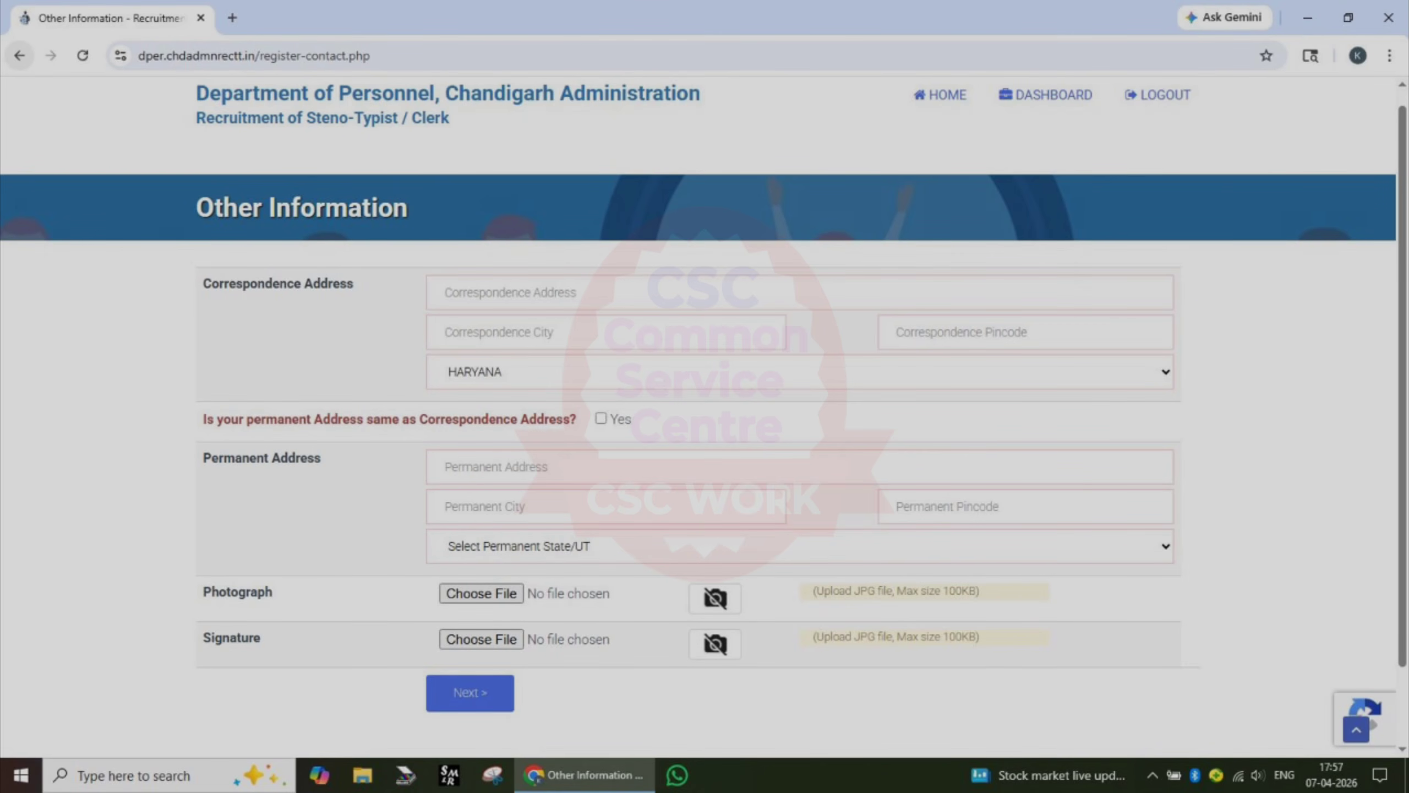
On the Other Information still, tick both address labels and the correspondence address, city, pincode and state fields in red.
drag(179, 294, 389, 220)
drag(182, 489, 361, 435)
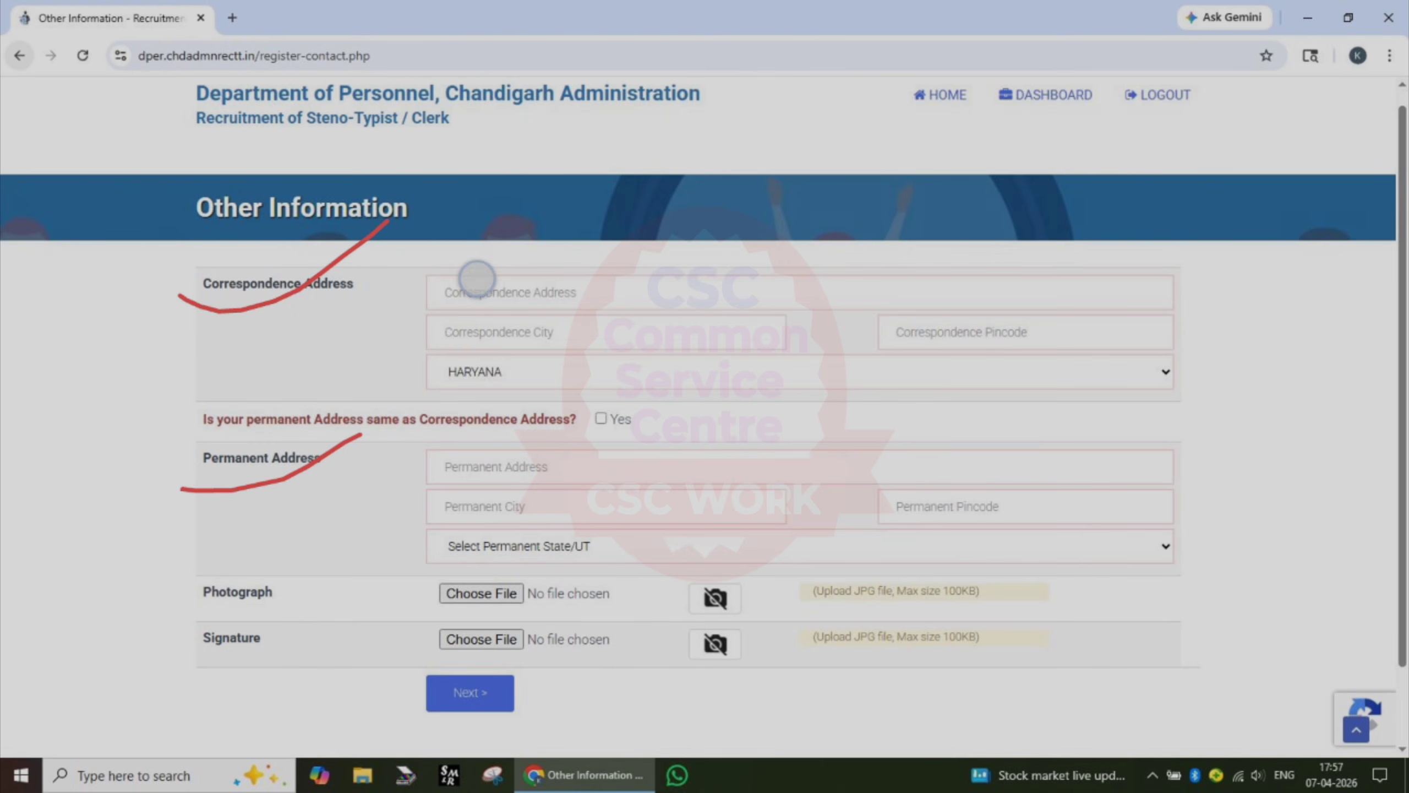
mouse_move(476, 277)
mouse_down()
mouse_move(631, 239)
mouse_move(756, 247)
mouse_up()
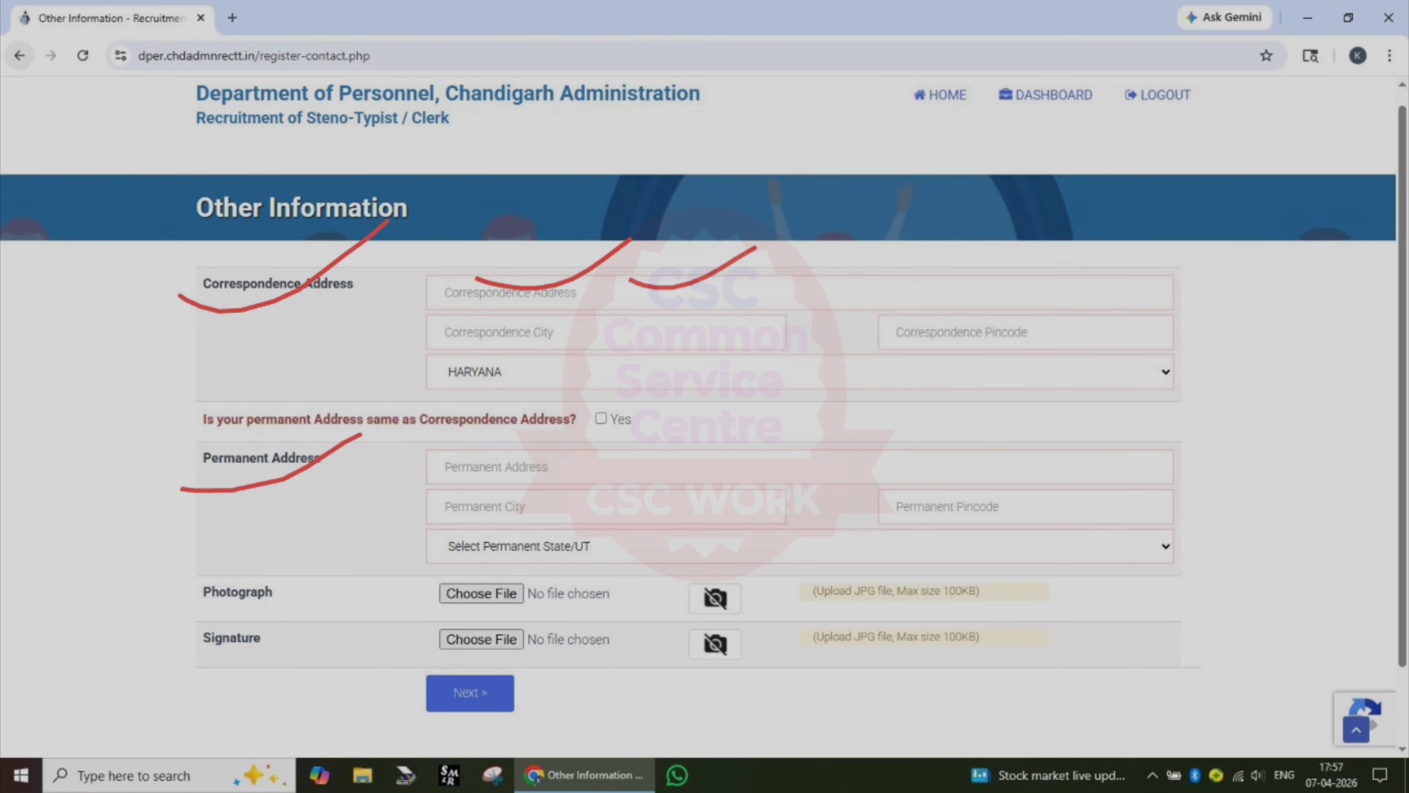
drag(513, 327, 644, 318)
drag(939, 331, 1086, 301)
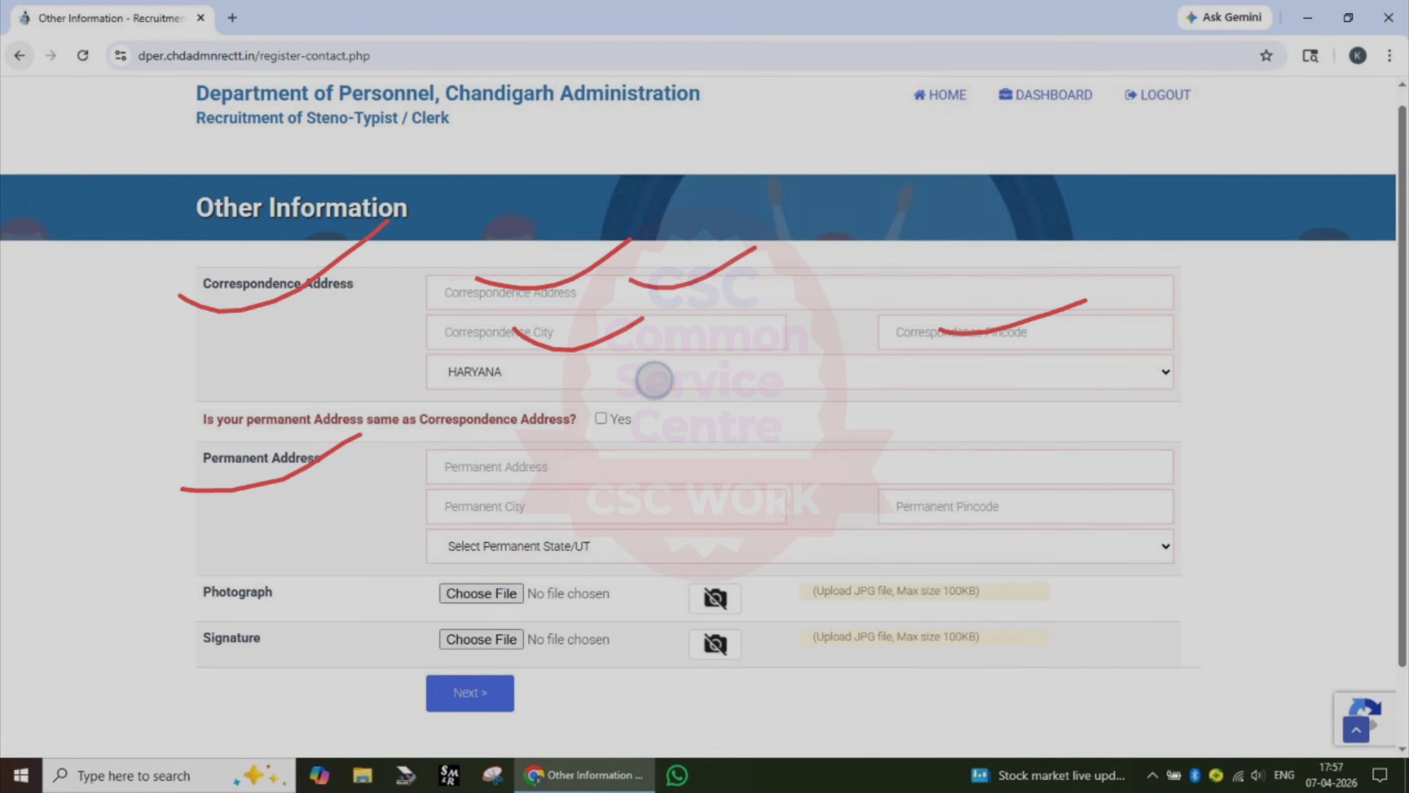
drag(654, 380, 813, 345)
drag(819, 282, 969, 260)
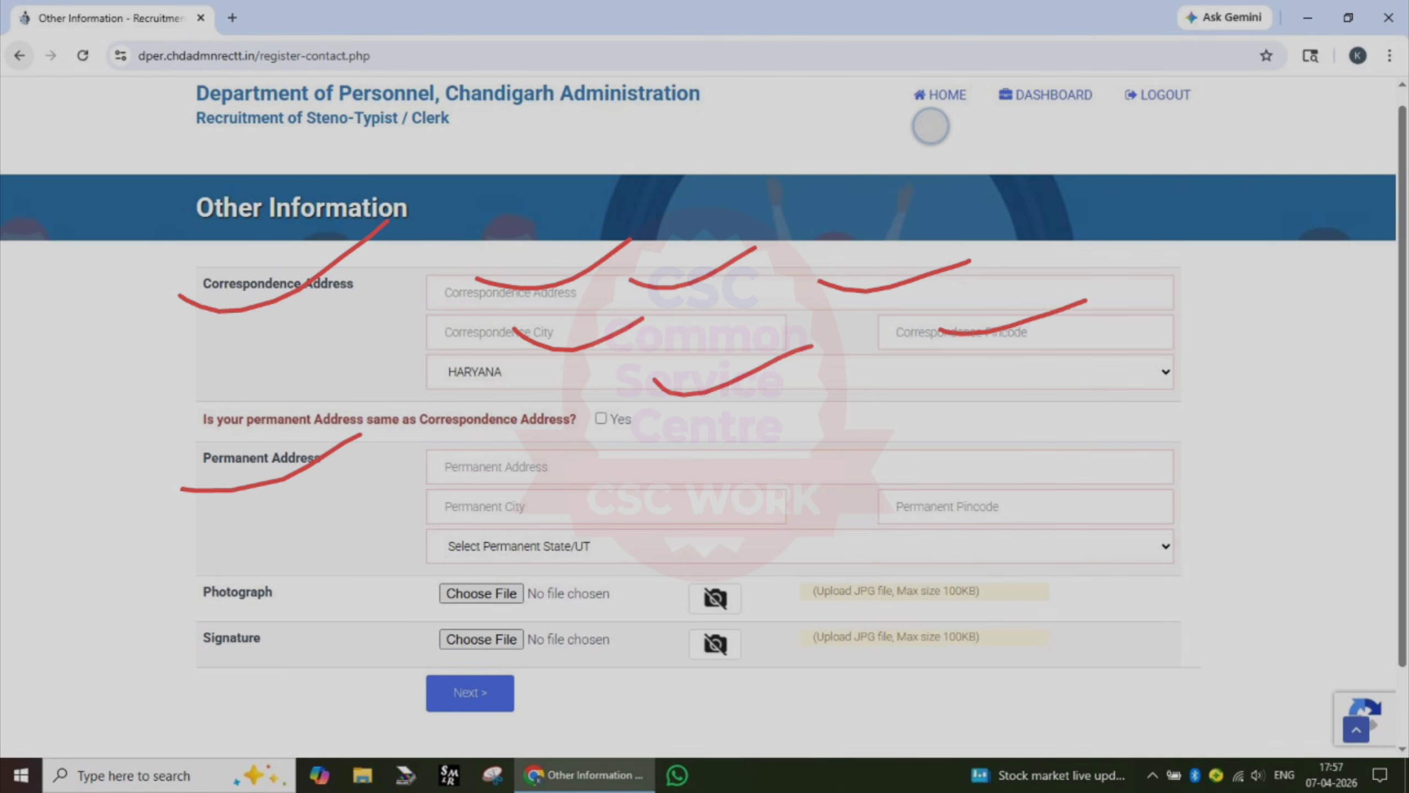
Undo all the red ticks on the Other Information still.
key(ctrl+z)
key(ctrl+z)
key(ctrl+z)
key(ctrl+z)
key(ctrl+z)
key(ctrl+z)
key(ctrl+z)
key(ctrl+z)
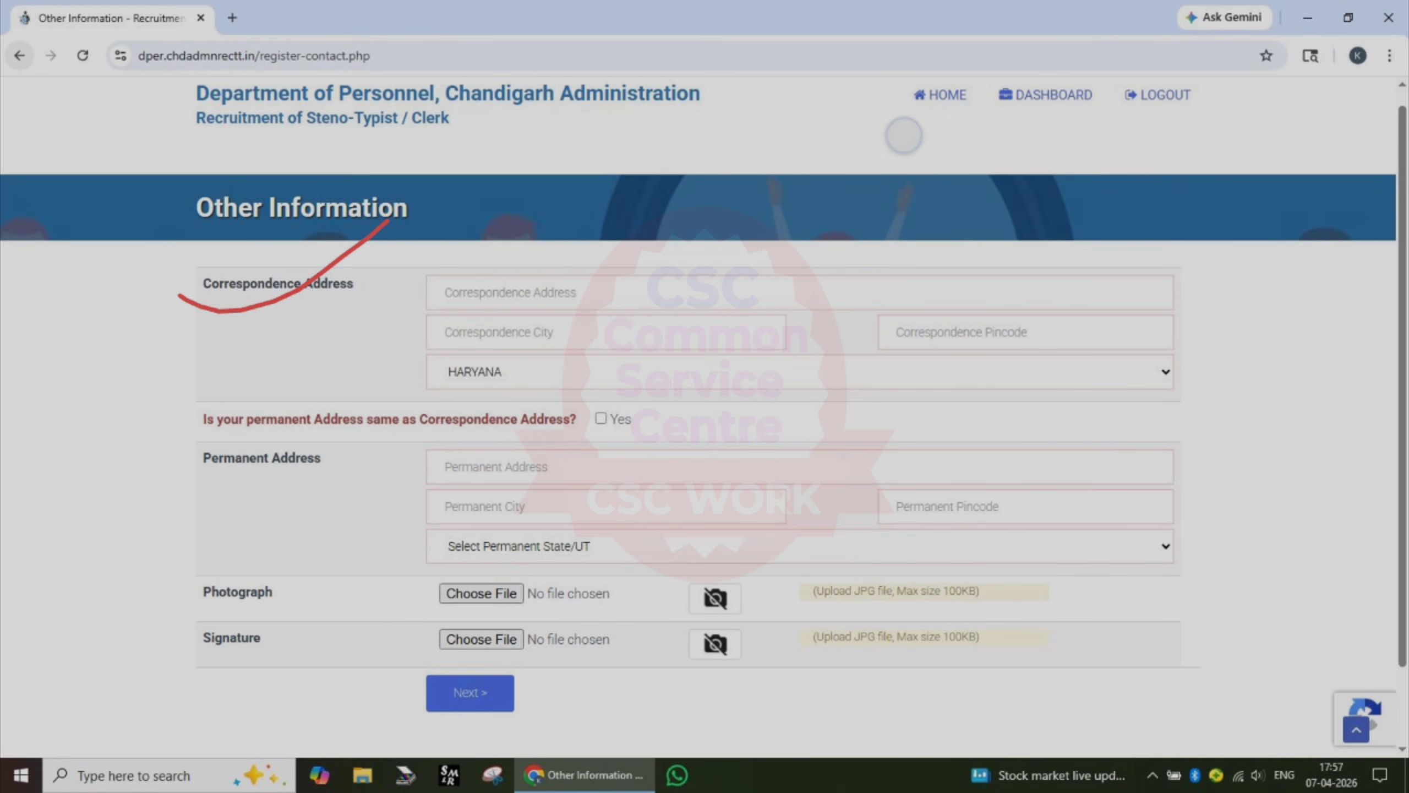
Tick the Correspondence Address and Permanent Address labels, and circle and tick the Yes checkbox for the same permanent address.
drag(248, 316, 447, 242)
drag(197, 491, 357, 435)
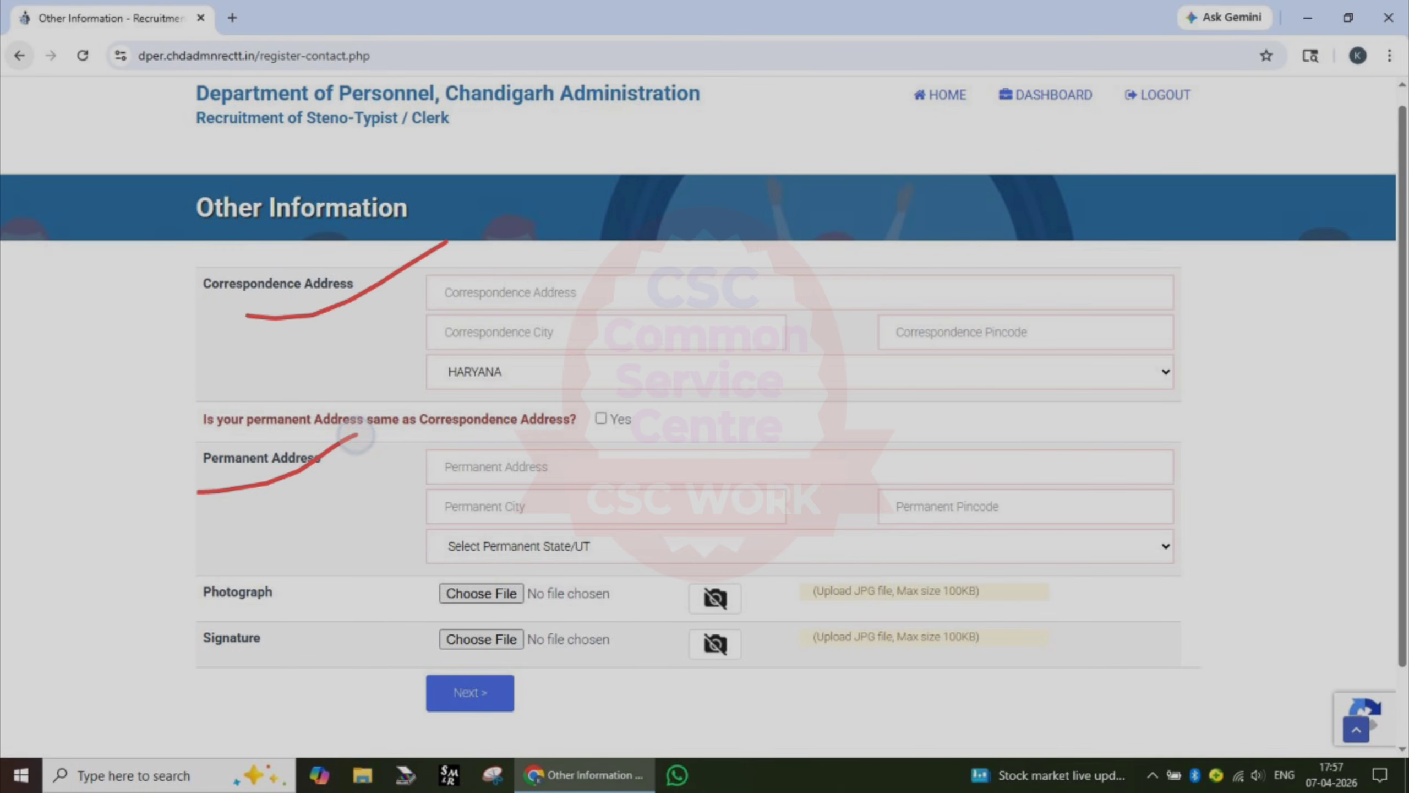
mouse_move(651, 386)
mouse_down()
mouse_move(695, 399)
mouse_move(580, 389)
mouse_up()
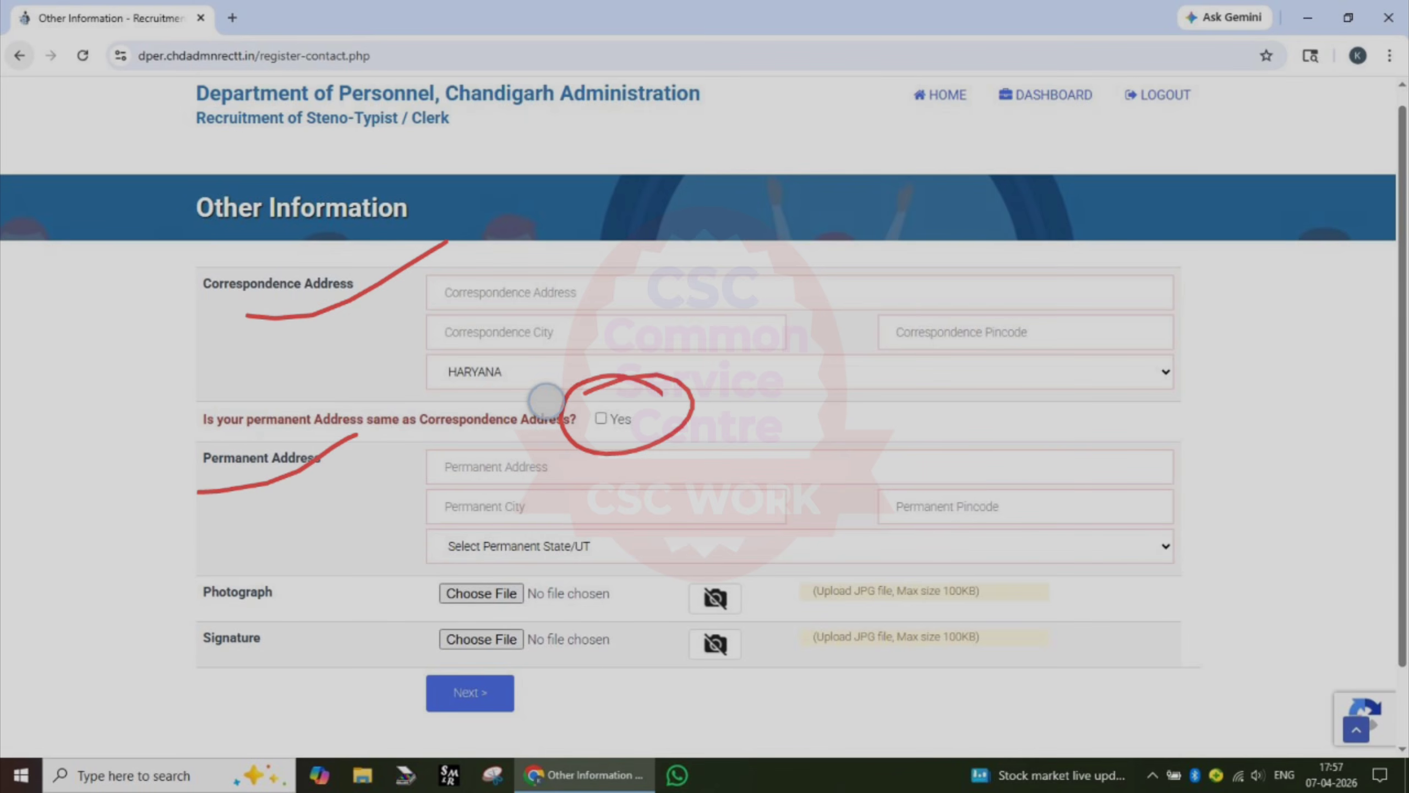
drag(546, 401, 668, 374)
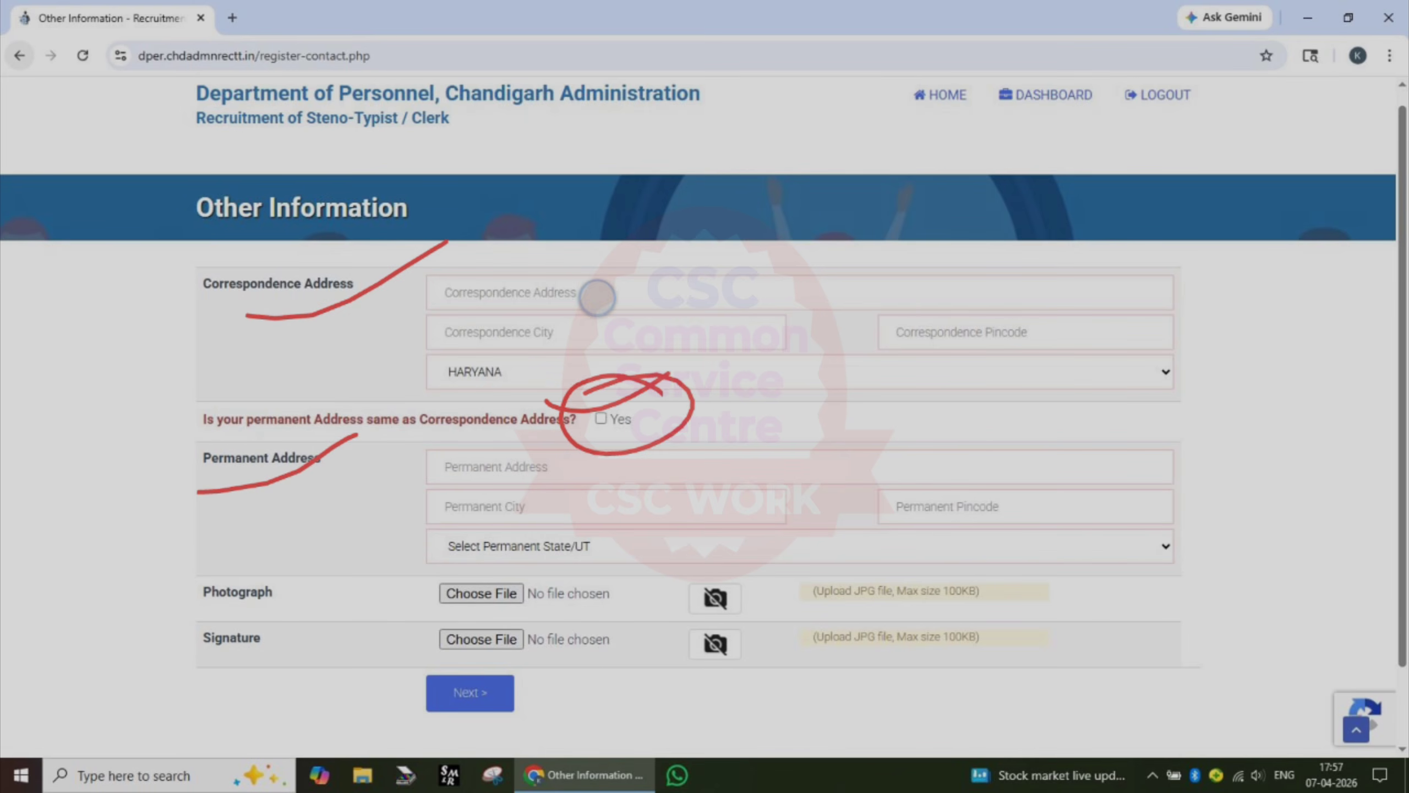
Draw a curved red arrow from the correspondence address fields to the permanent address fields, and clear all the marks.
mouse_move(596, 297)
mouse_down()
mouse_move(654, 328)
mouse_move(749, 522)
mouse_up()
mouse_move(786, 422)
mouse_down()
mouse_move(732, 497)
mouse_move(864, 515)
mouse_up()
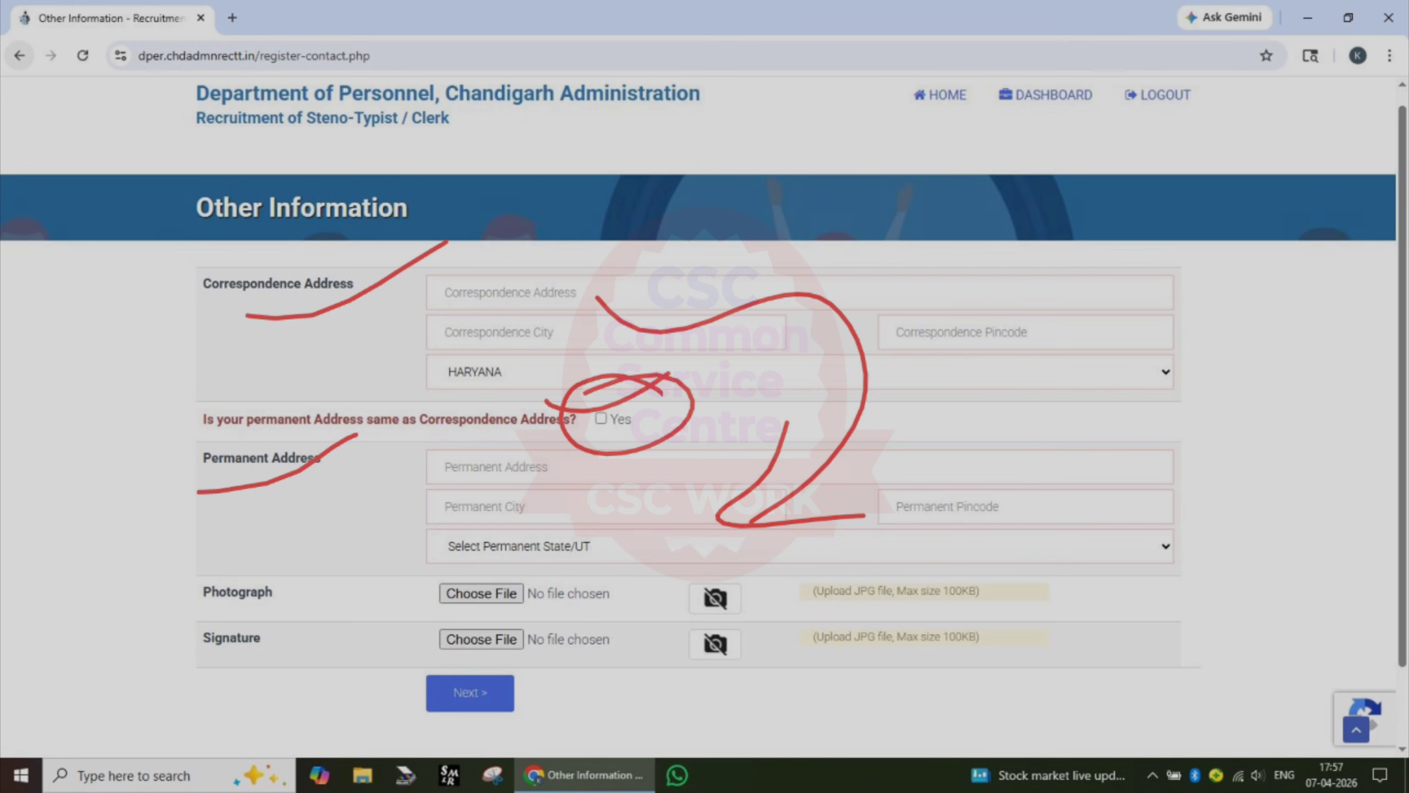
key(ctrl+z)
key(ctrl+z)
key(ctrl+z)
key(ctrl+z)
key(ctrl+z)
key(ctrl+z)
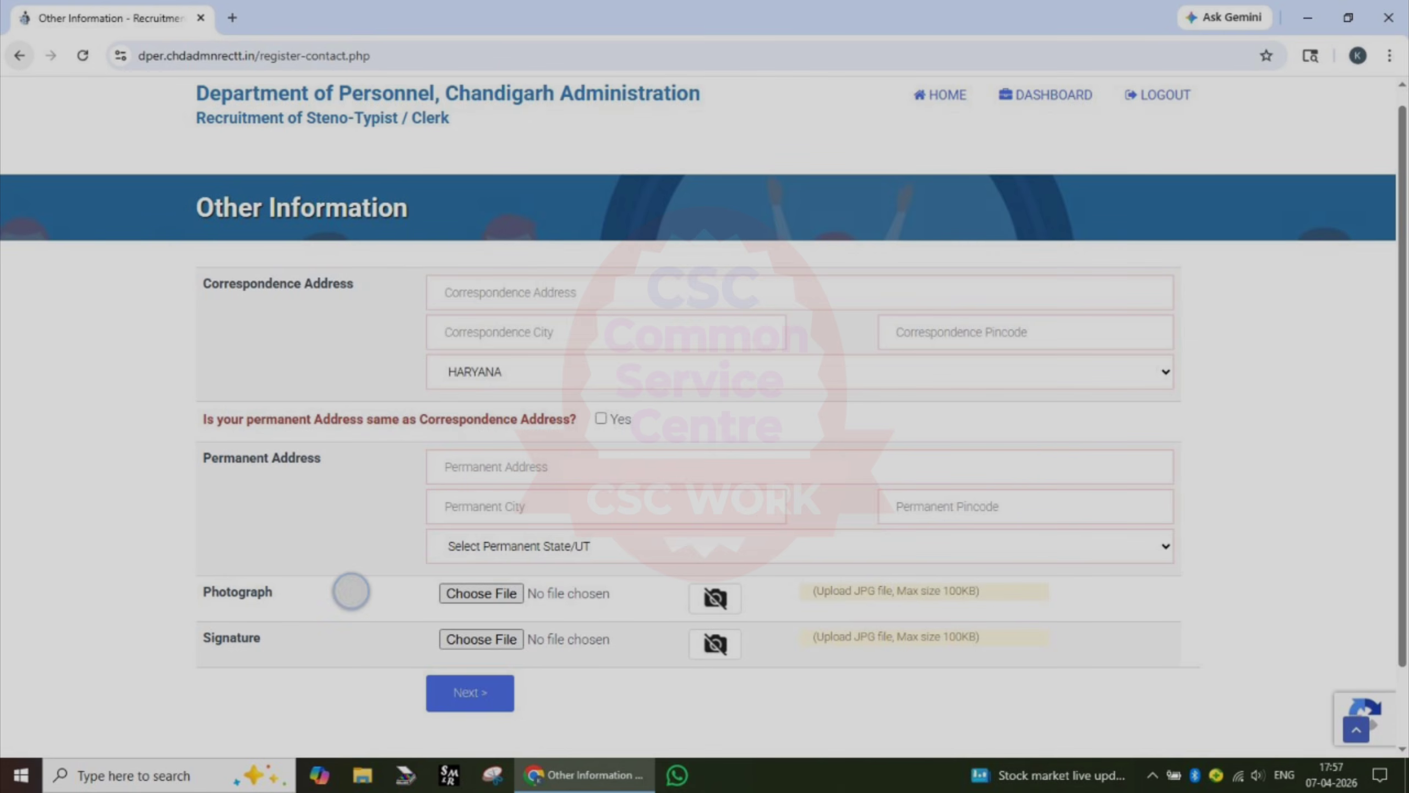
Tick the Photograph and Signature upload rows and their JPG, max size 100KB notes in red, and clear the ticks.
mouse_move(351, 590)
mouse_down()
mouse_move(472, 583)
mouse_move(569, 535)
mouse_up()
mouse_move(335, 647)
mouse_down()
mouse_move(366, 655)
mouse_move(519, 609)
mouse_up()
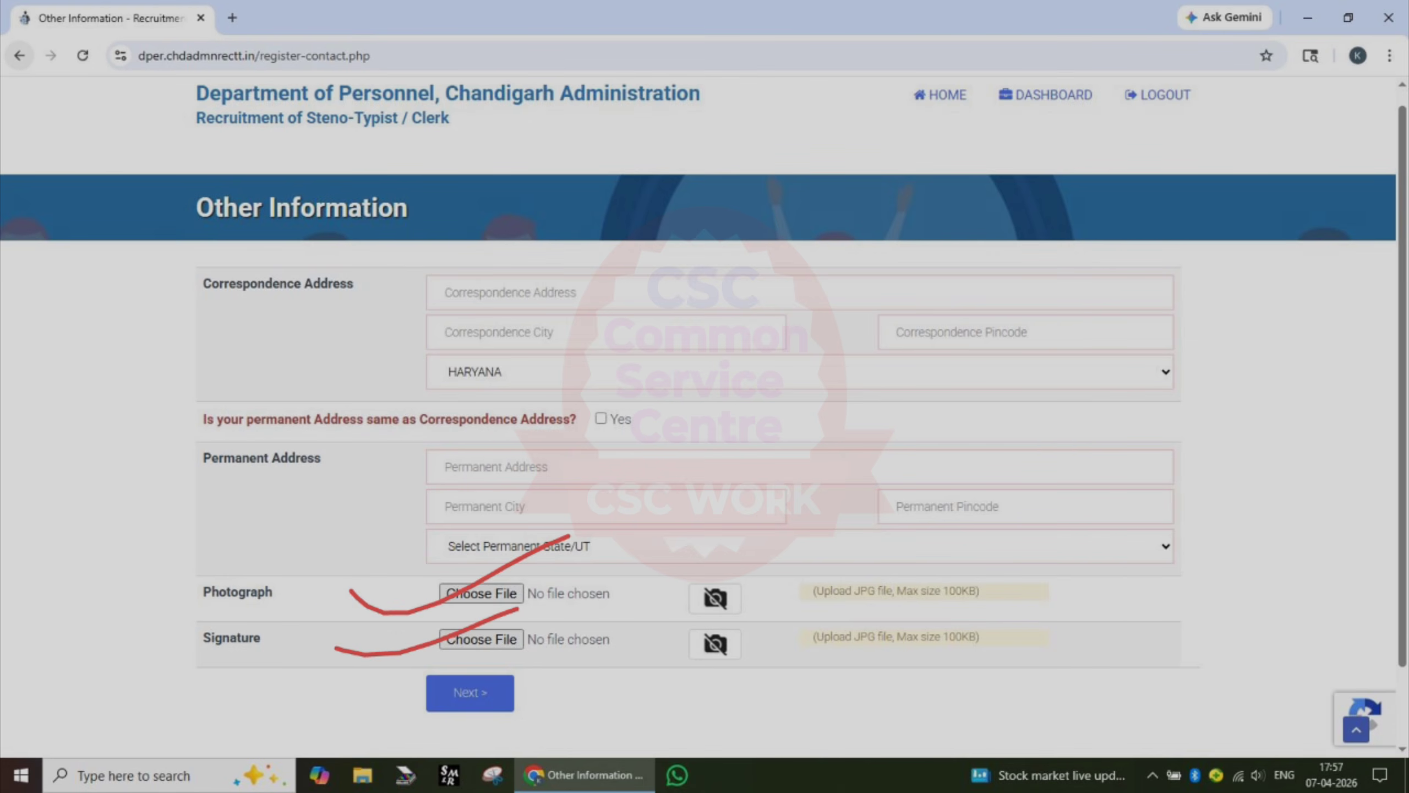
drag(989, 567, 1138, 518)
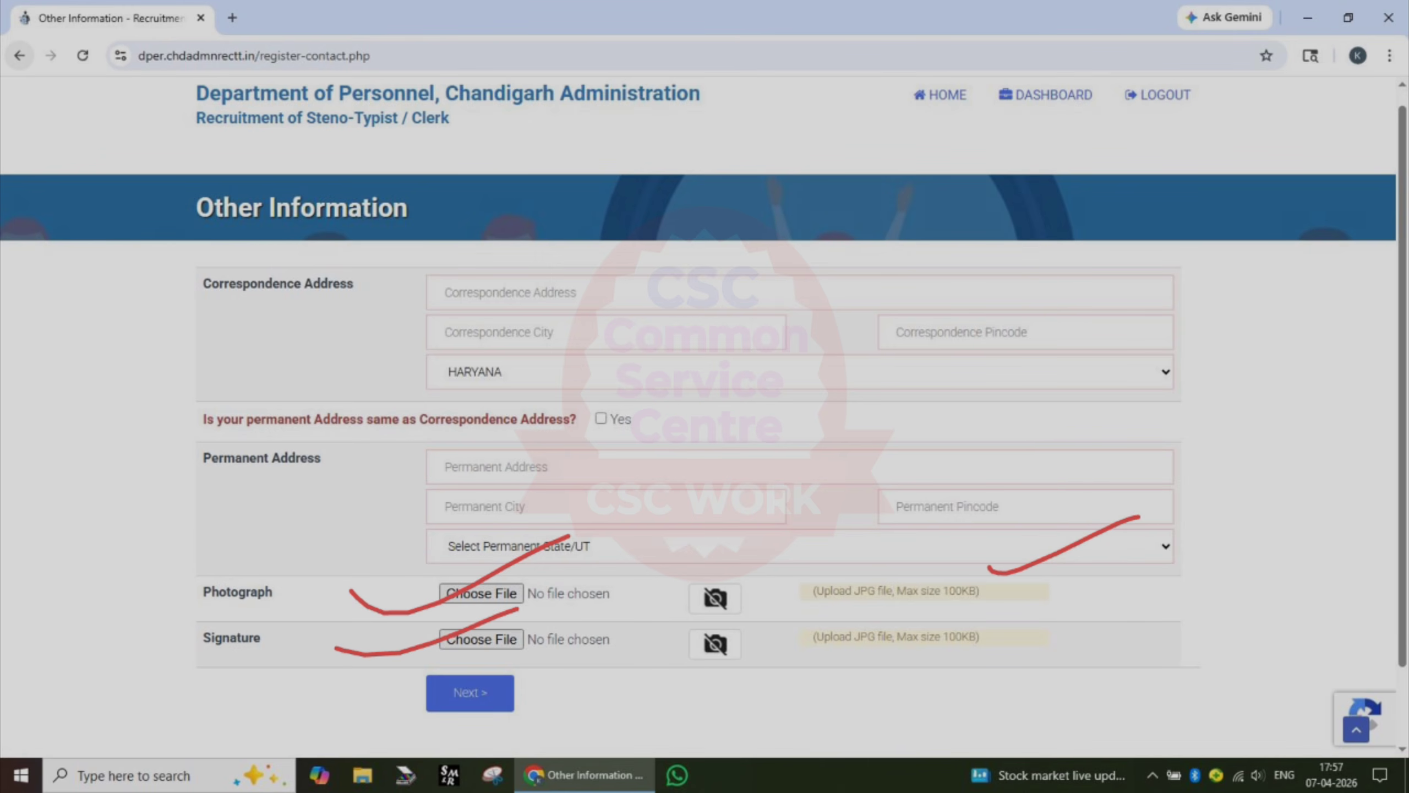
drag(912, 660, 1072, 624)
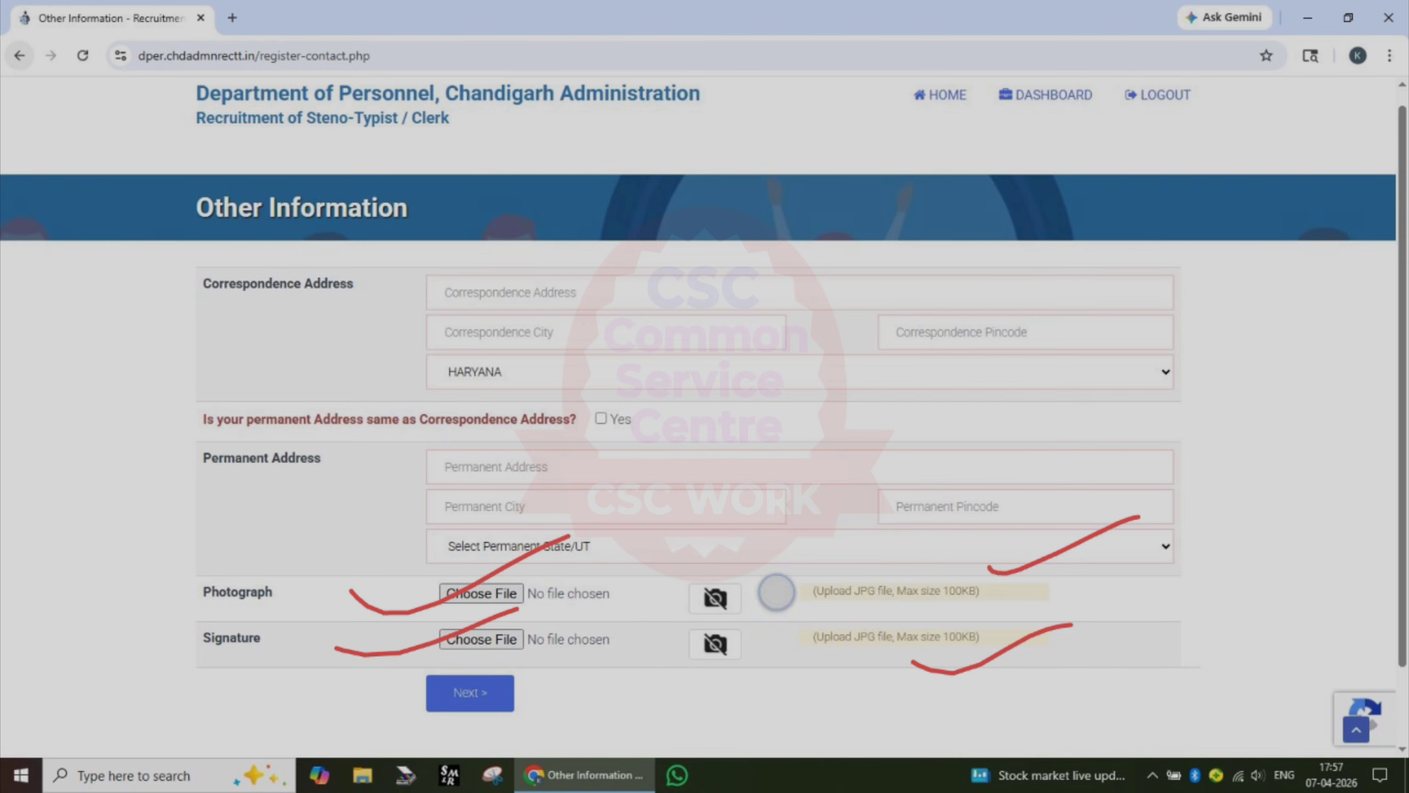
drag(776, 592, 924, 557)
drag(824, 659, 968, 624)
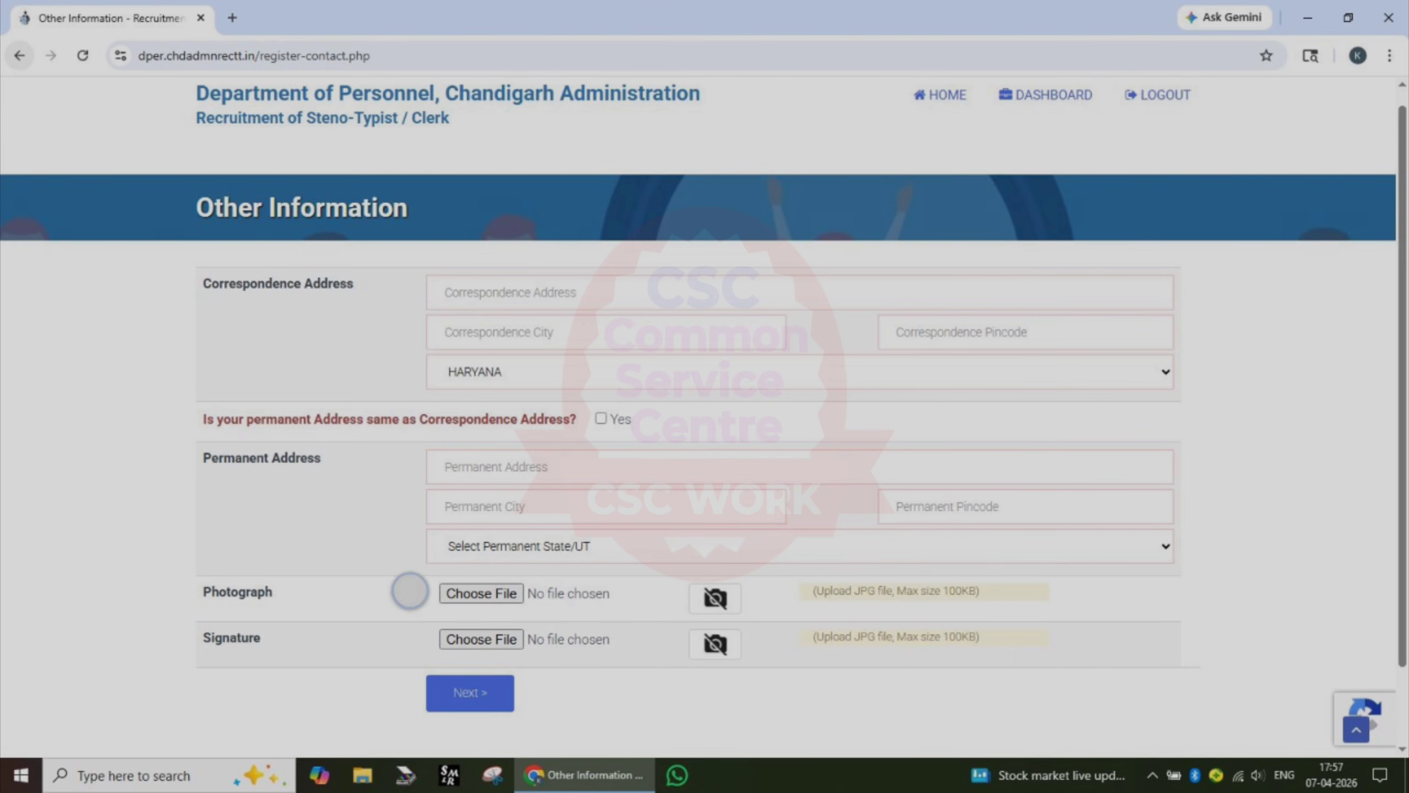
Re-tick the Photograph and Signature file choosers and the upload notes beside them in red, and undo the four ticks.
mouse_move(410, 590)
mouse_down()
mouse_move(535, 590)
mouse_move(620, 534)
mouse_up()
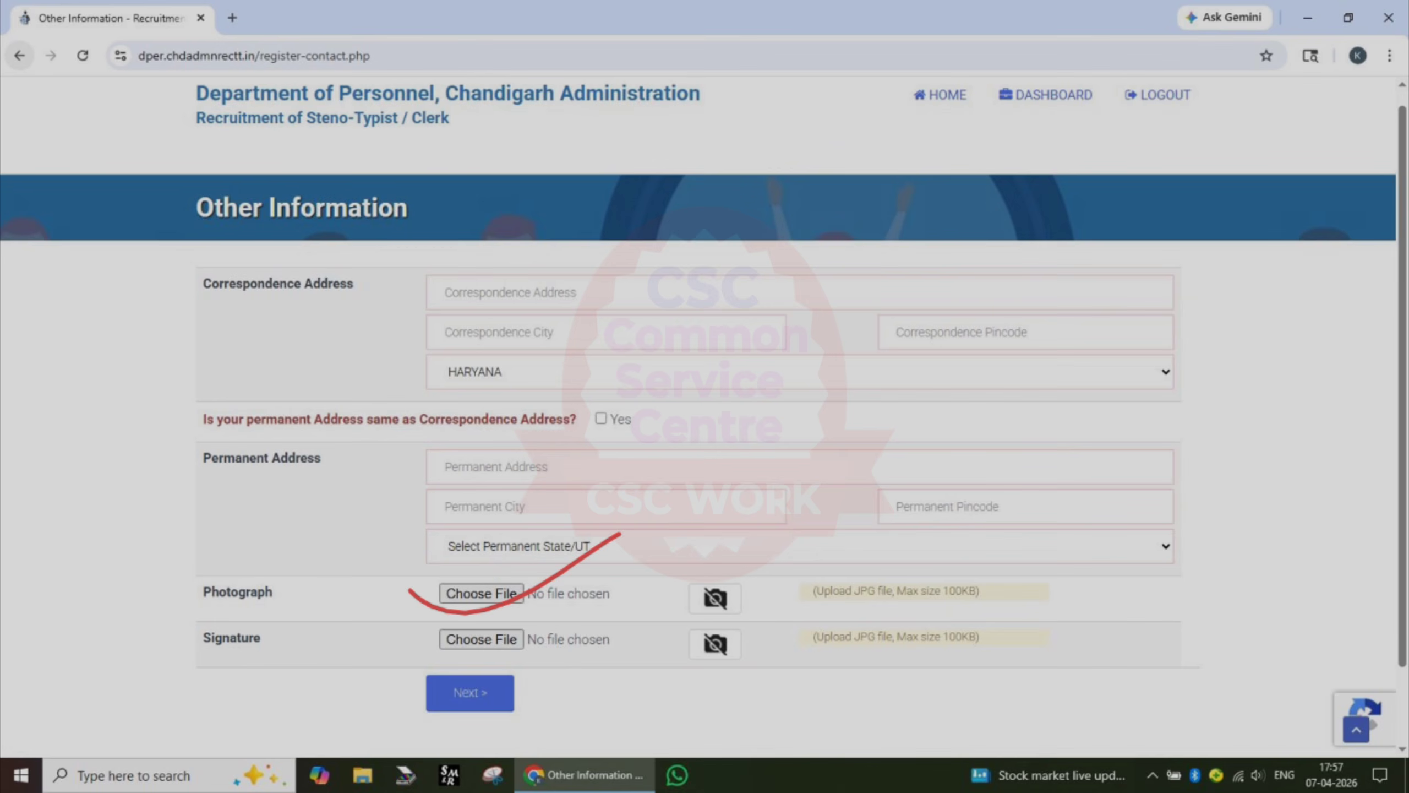
drag(770, 580, 958, 519)
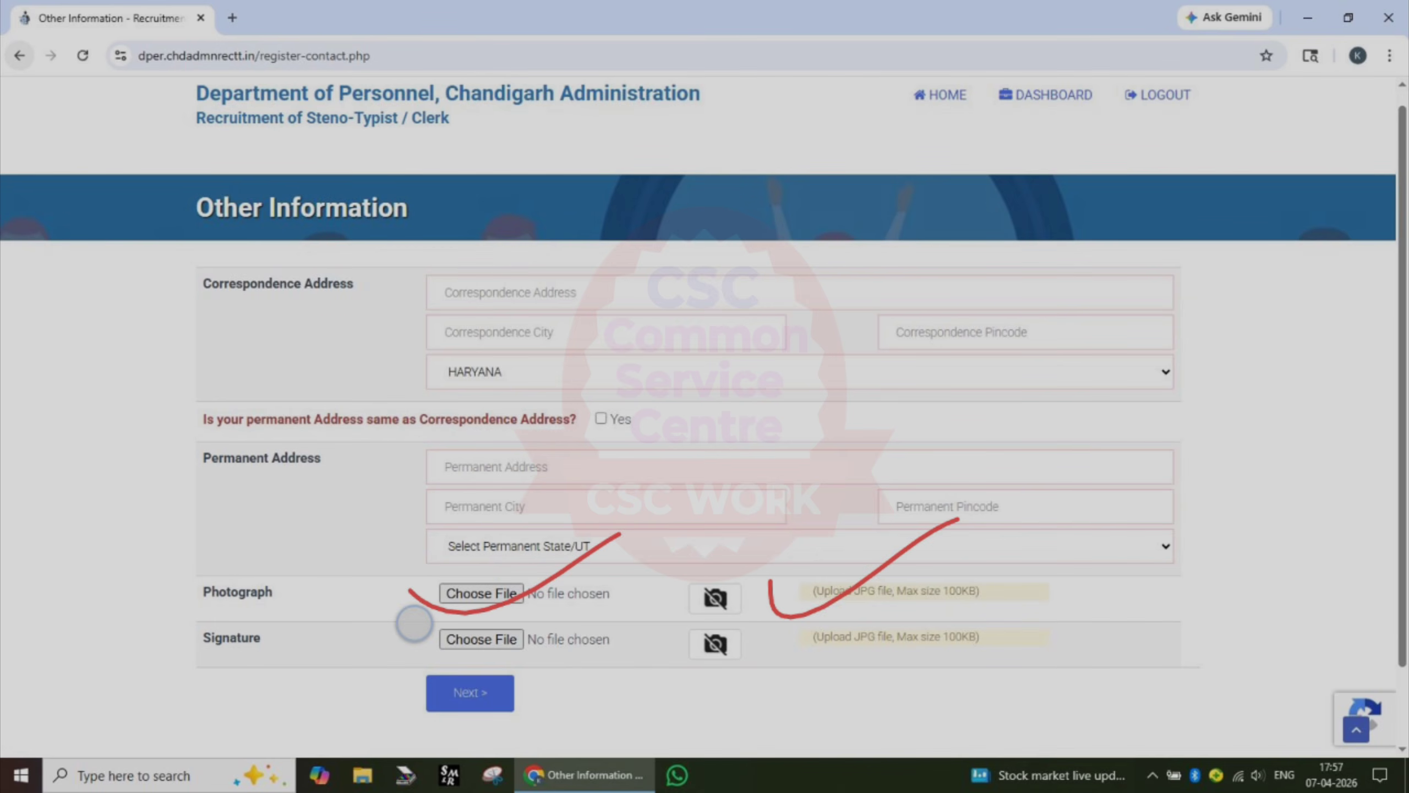
drag(414, 622, 594, 590)
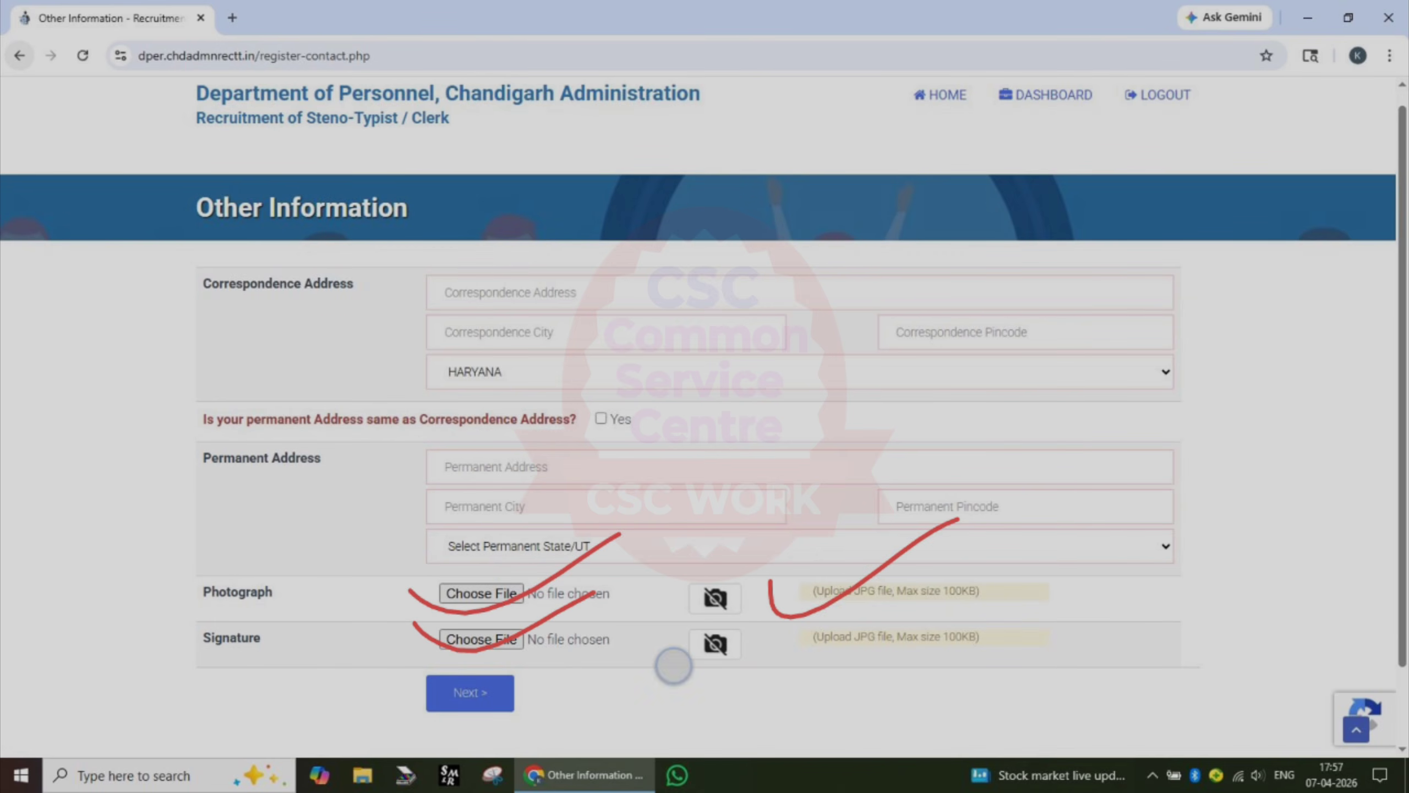
drag(672, 664, 844, 615)
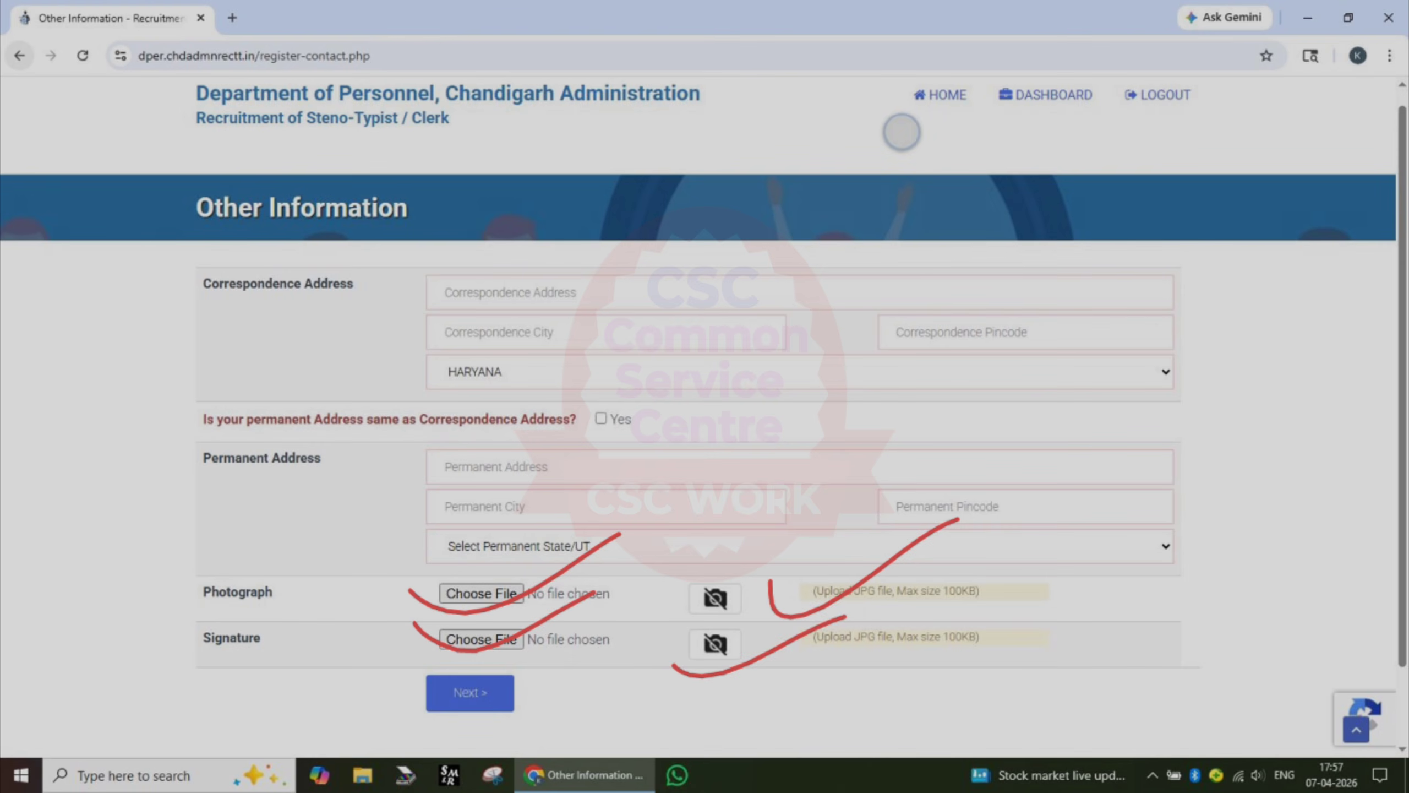
click(902, 133)
click(906, 143)
click(904, 140)
click(922, 127)
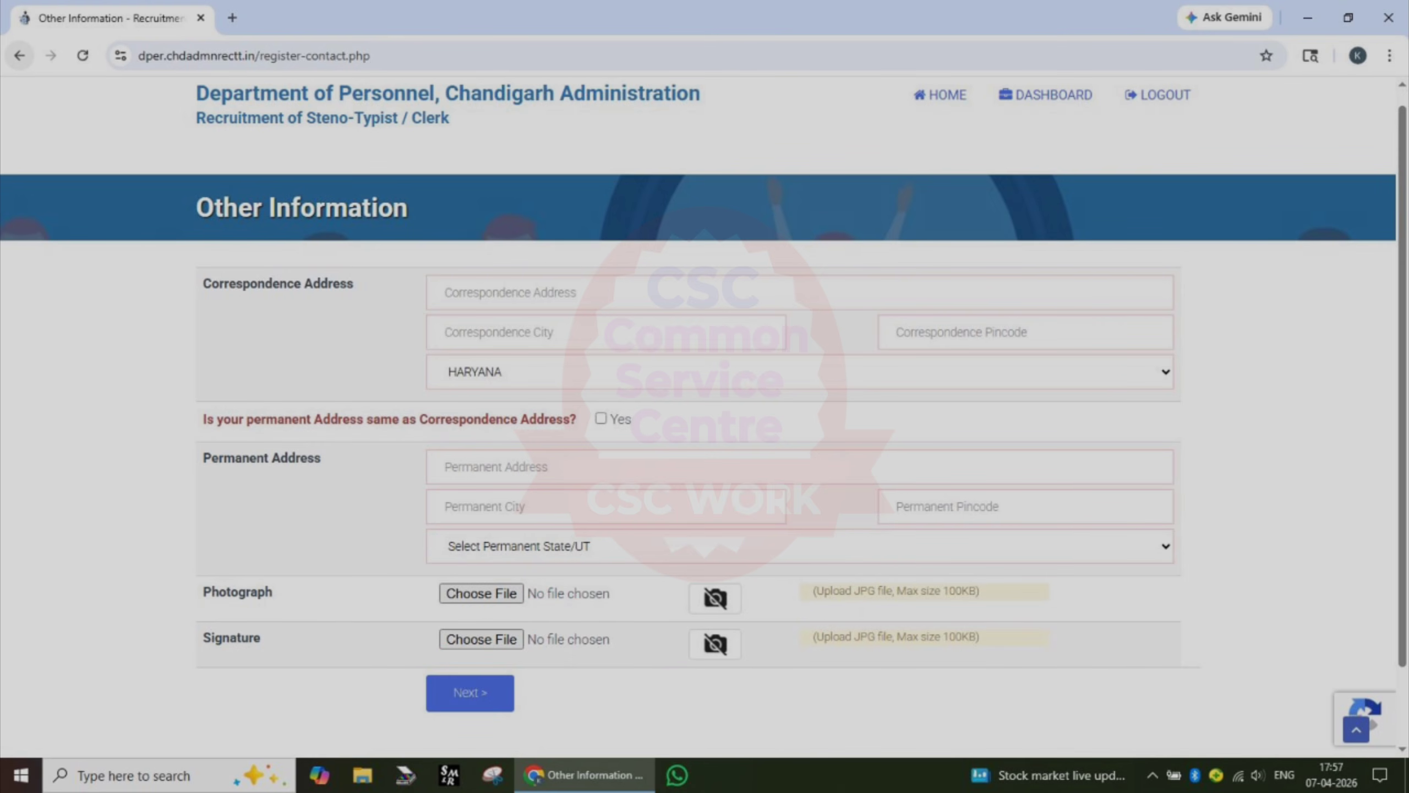
Tick the Photograph row in red, clear it, and circle and tick the Next button before undoing those marks too.
drag(415, 579, 597, 555)
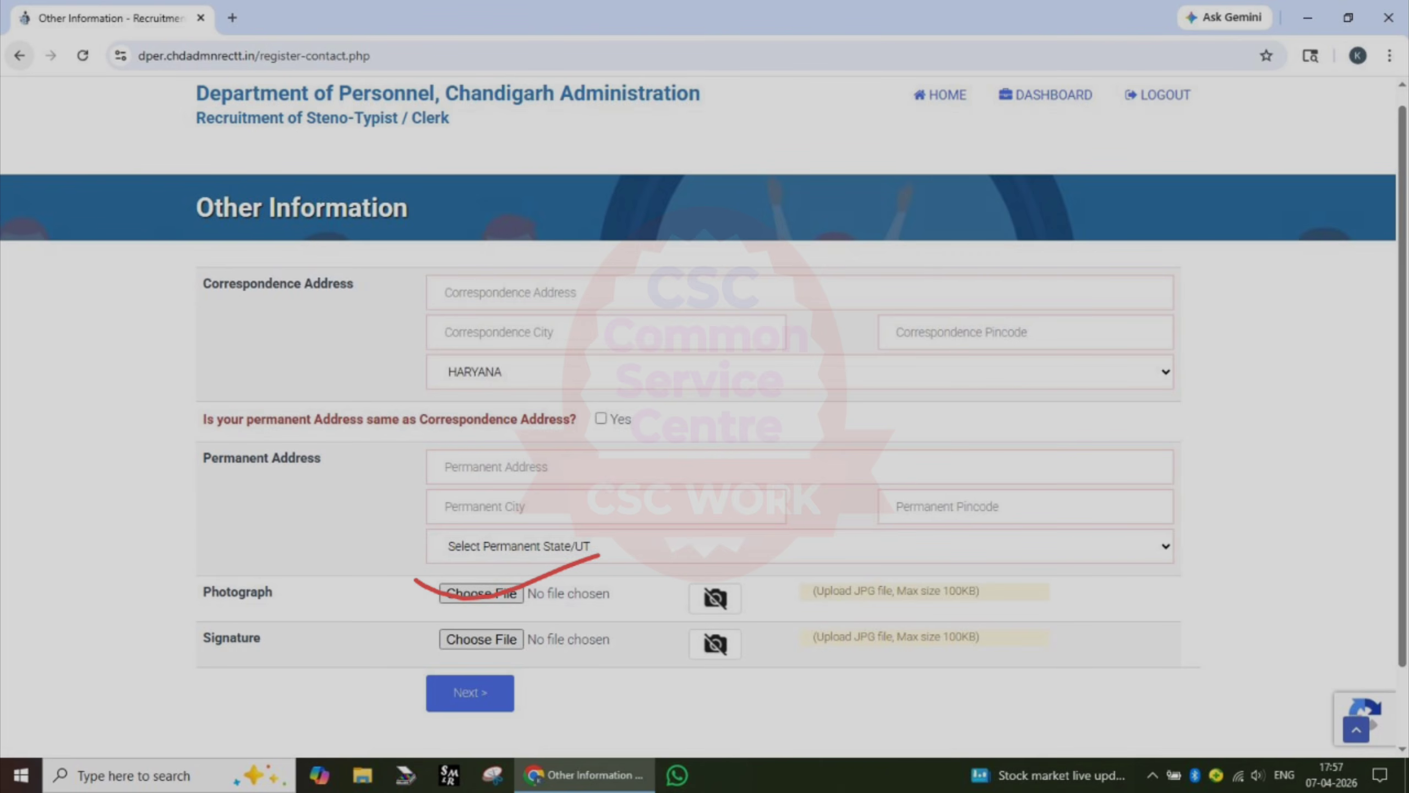
drag(650, 584, 899, 519)
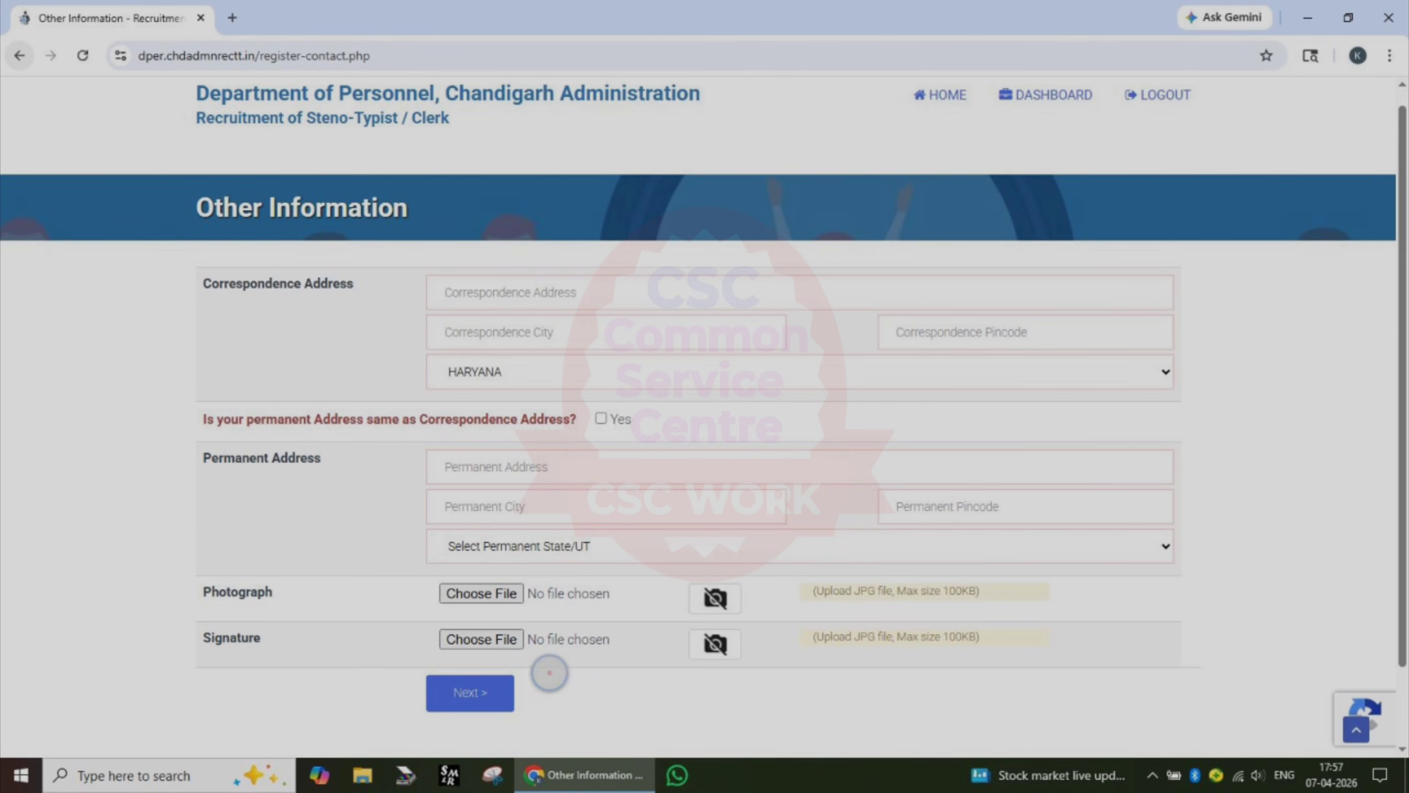
mouse_move(551, 670)
mouse_down()
mouse_move(551, 718)
mouse_move(394, 678)
mouse_move(590, 620)
mouse_up()
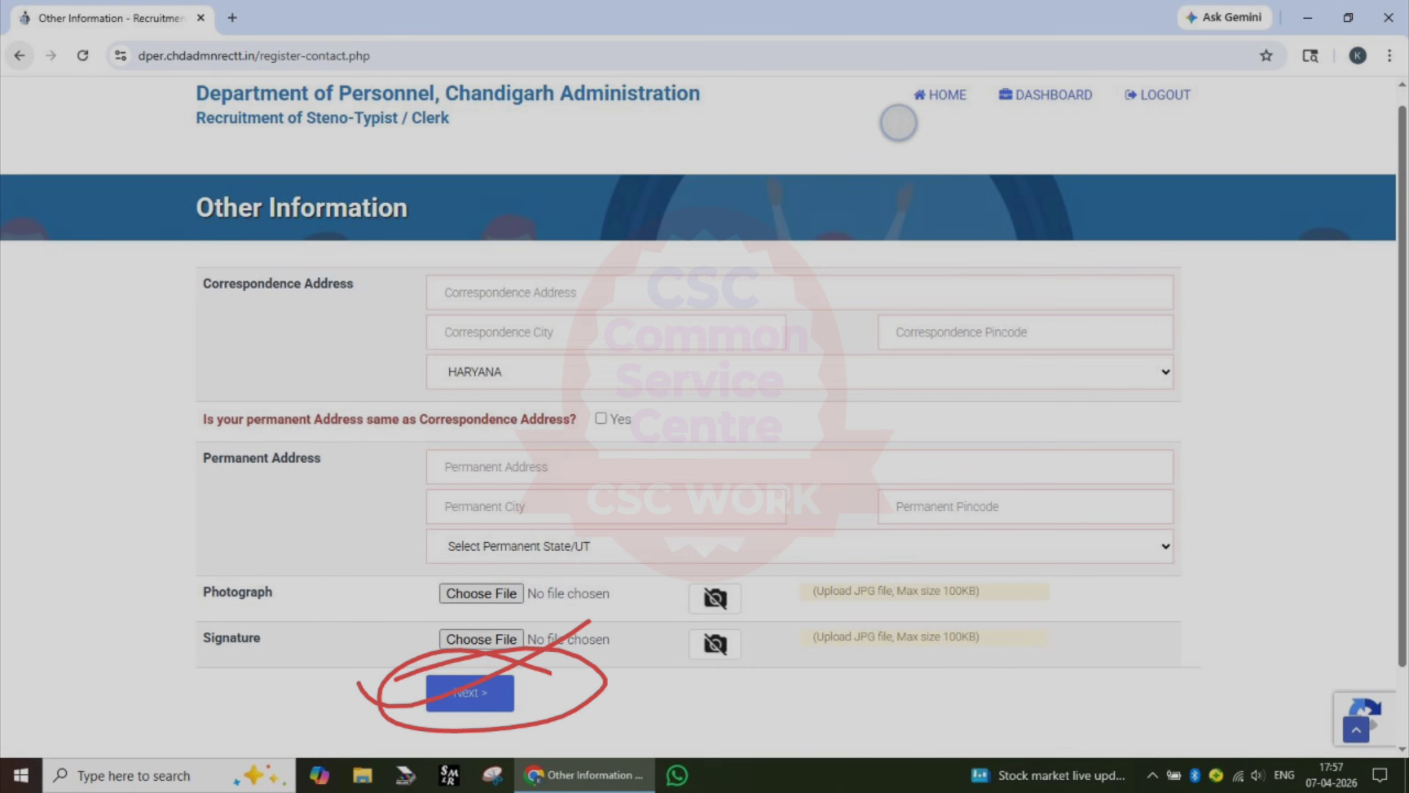
key(ctrl+z)
key(ctrl+z)
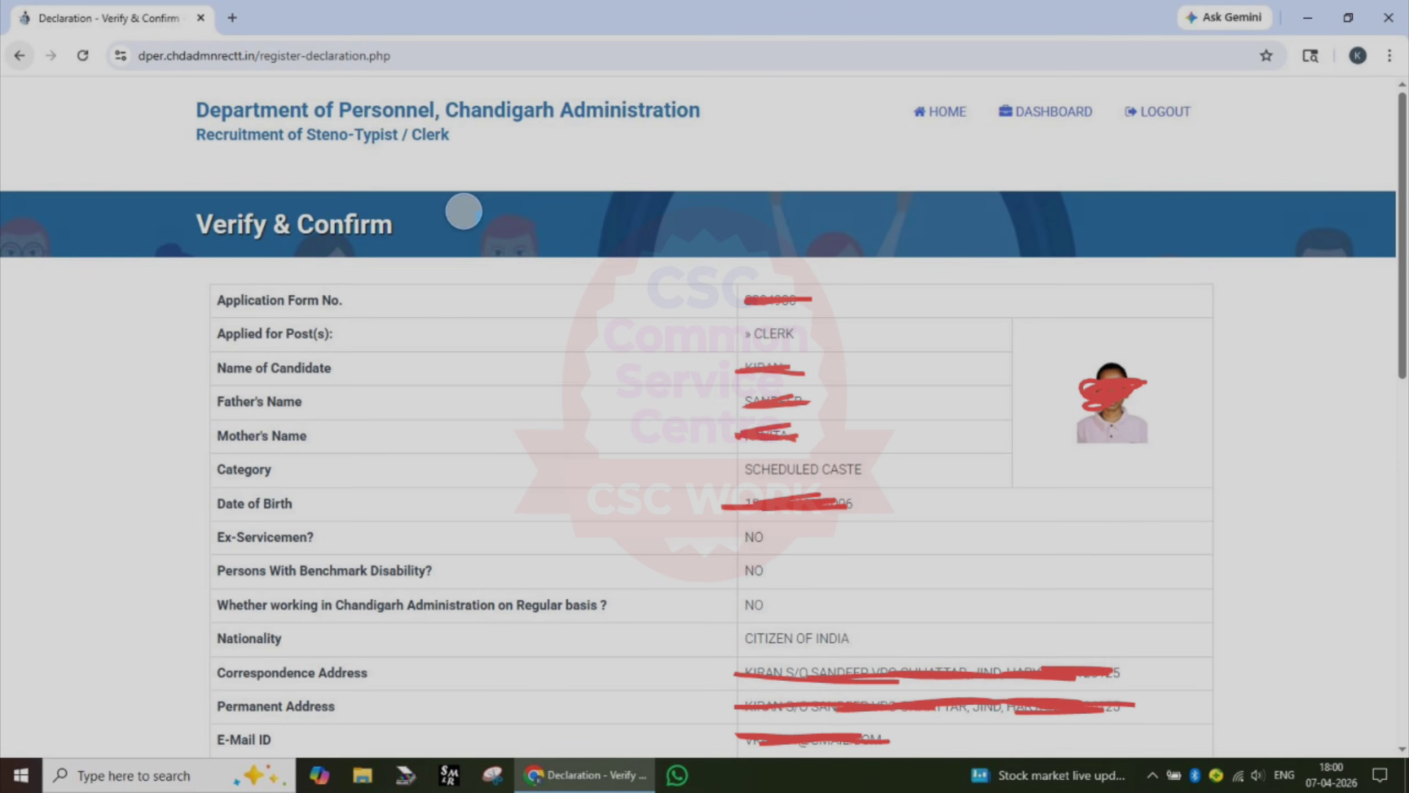
Circle the Verify & Confirm heading and add five red ticks down the application details table.
mouse_move(465, 211)
mouse_down()
mouse_move(293, 173)
mouse_move(166, 260)
mouse_move(411, 264)
mouse_move(437, 220)
mouse_move(390, 195)
mouse_up()
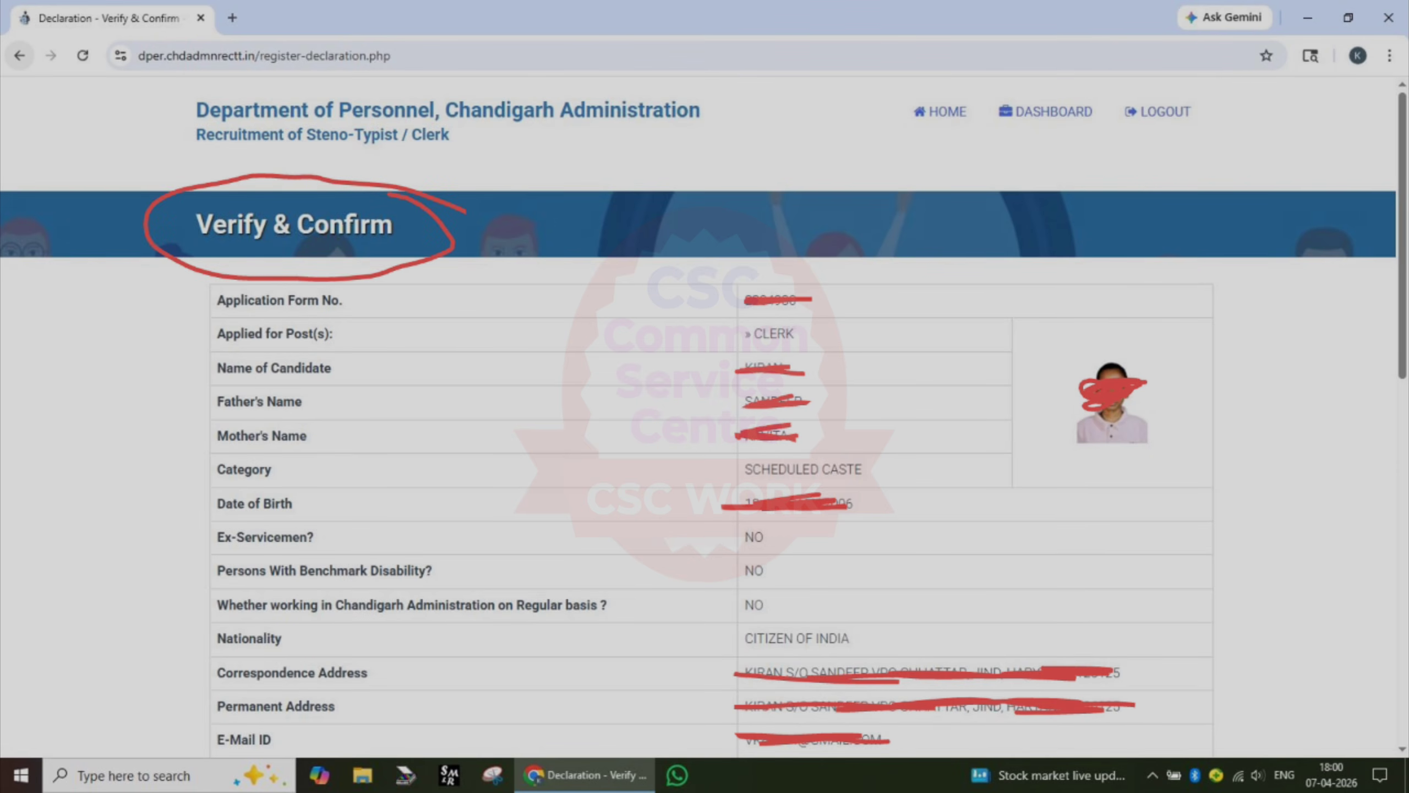
drag(437, 303, 629, 253)
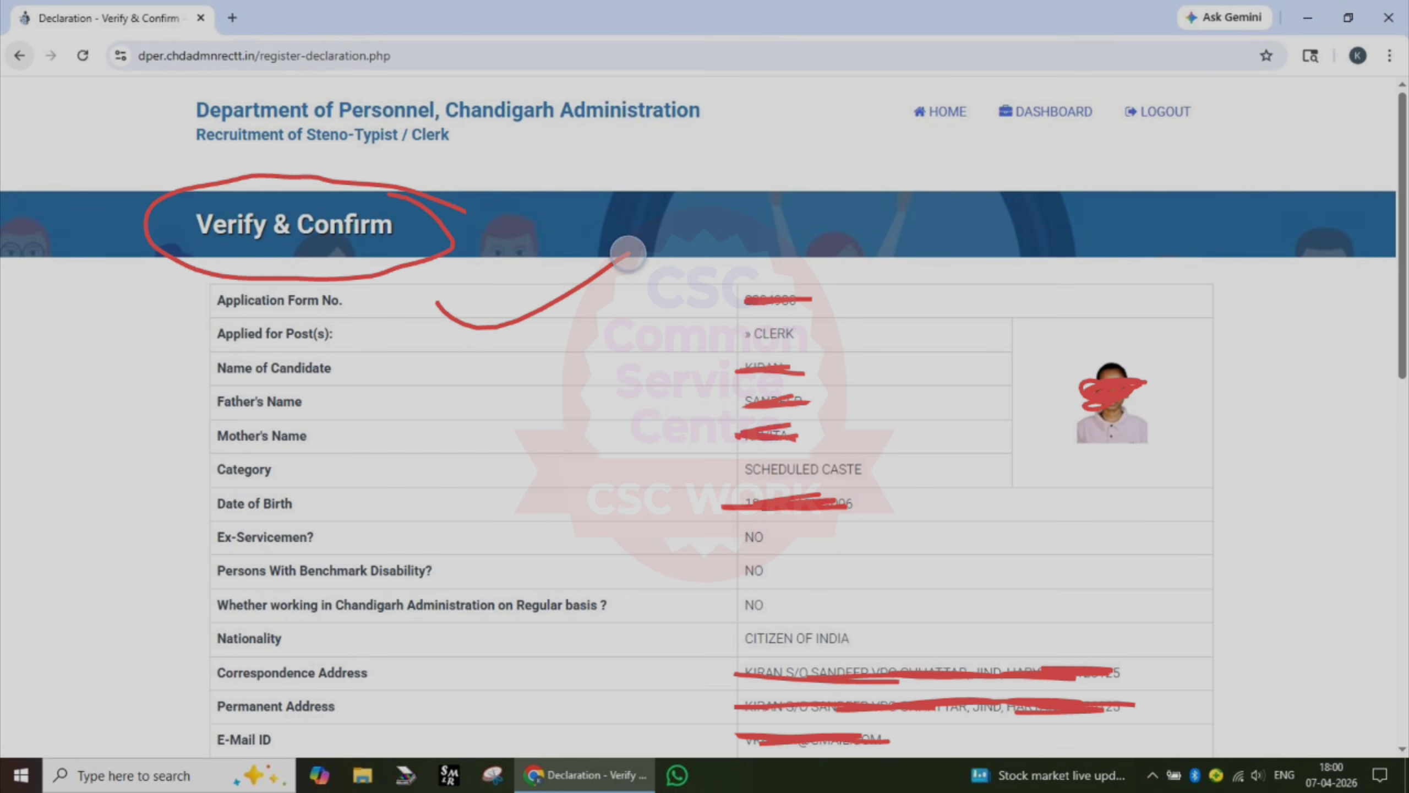
drag(493, 387, 667, 353)
drag(499, 487, 673, 444)
drag(498, 554, 663, 519)
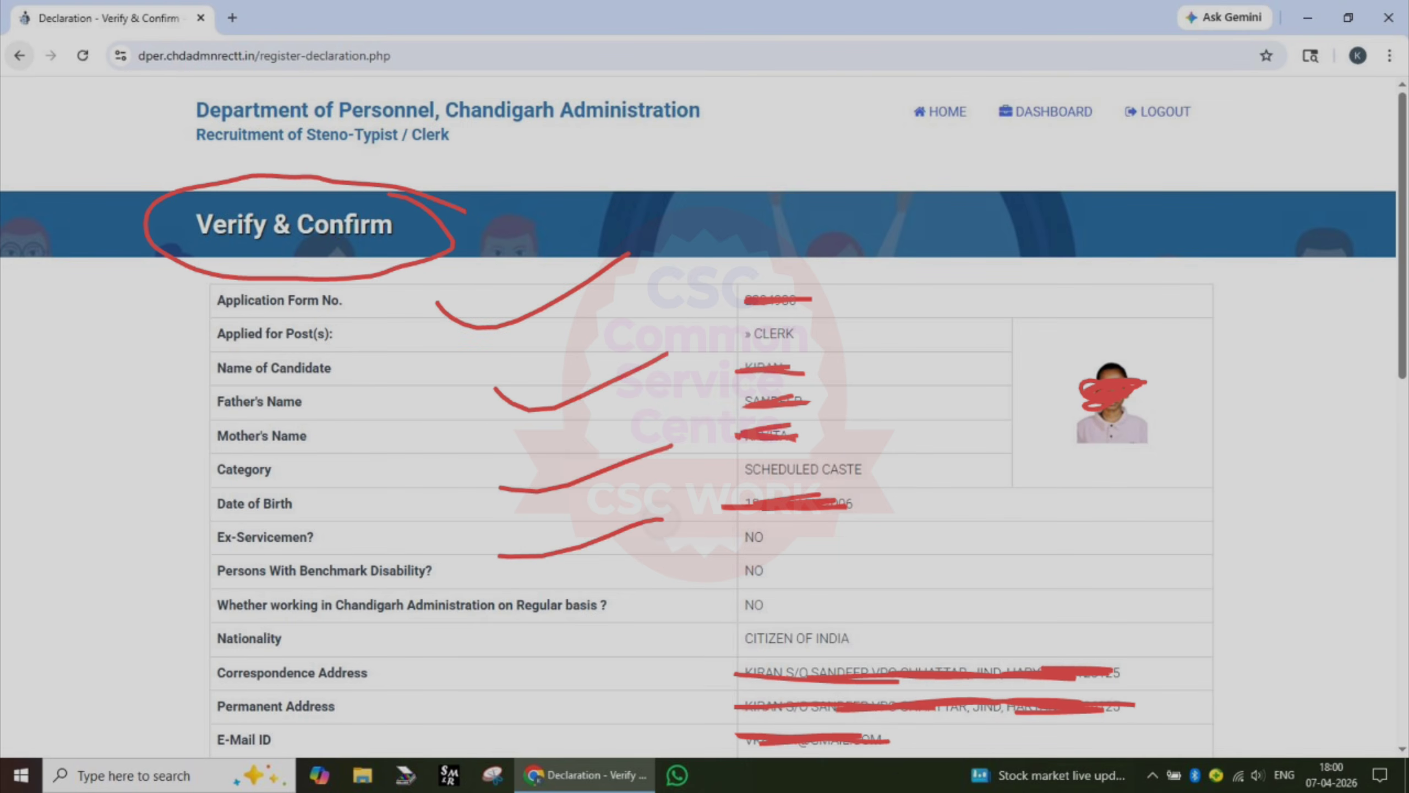
drag(488, 666, 663, 636)
Draw a long downward red arrow beside the application details table, and undo all the marks on the Verify & Confirm still.
drag(1255, 303, 1258, 696)
drag(1177, 578, 1313, 631)
drag(1338, 573, 1354, 533)
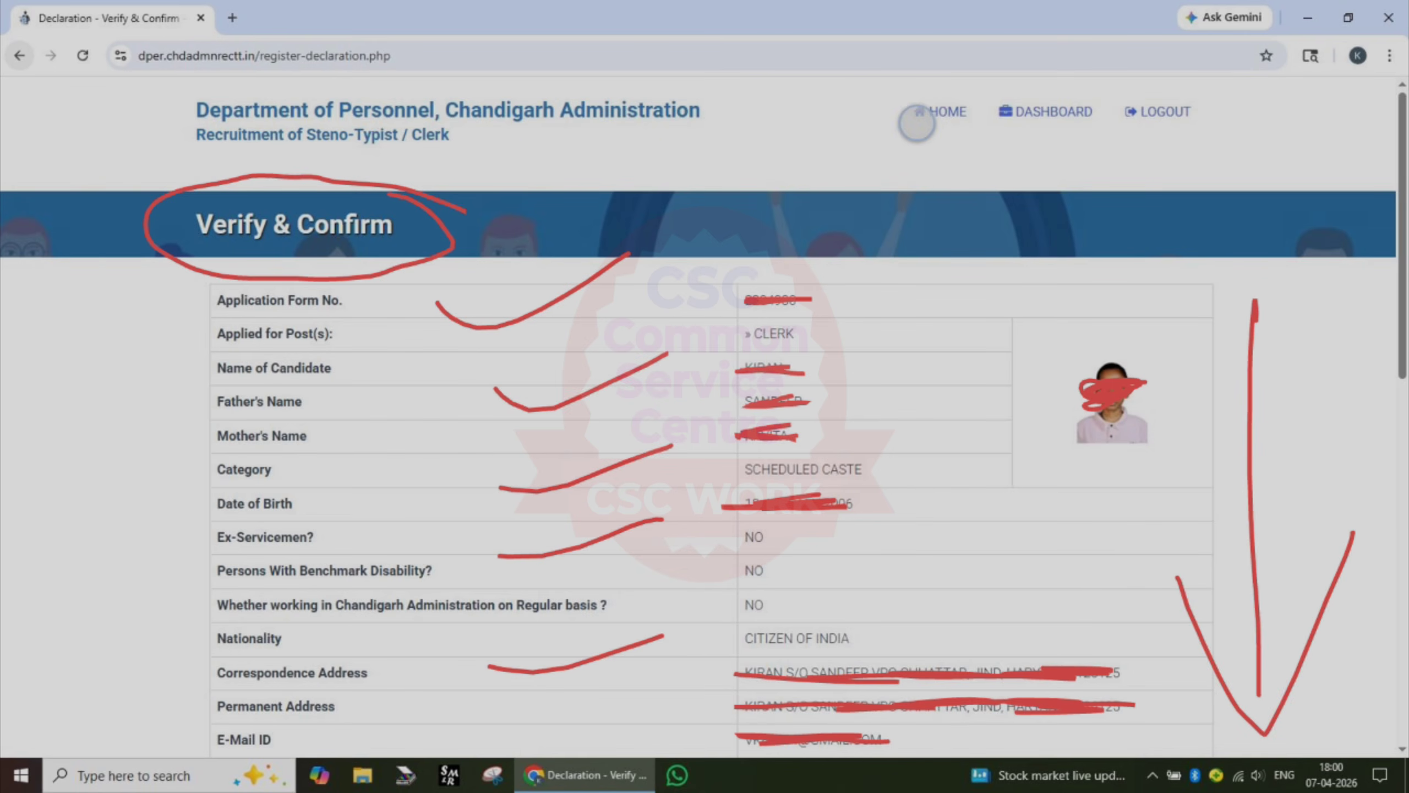
key(ctrl+z)
key(ctrl+z)
key(ctrl+z)
key(ctrl+z)
key(ctrl+z)
key(ctrl+z)
key(ctrl+z)
key(ctrl+z)
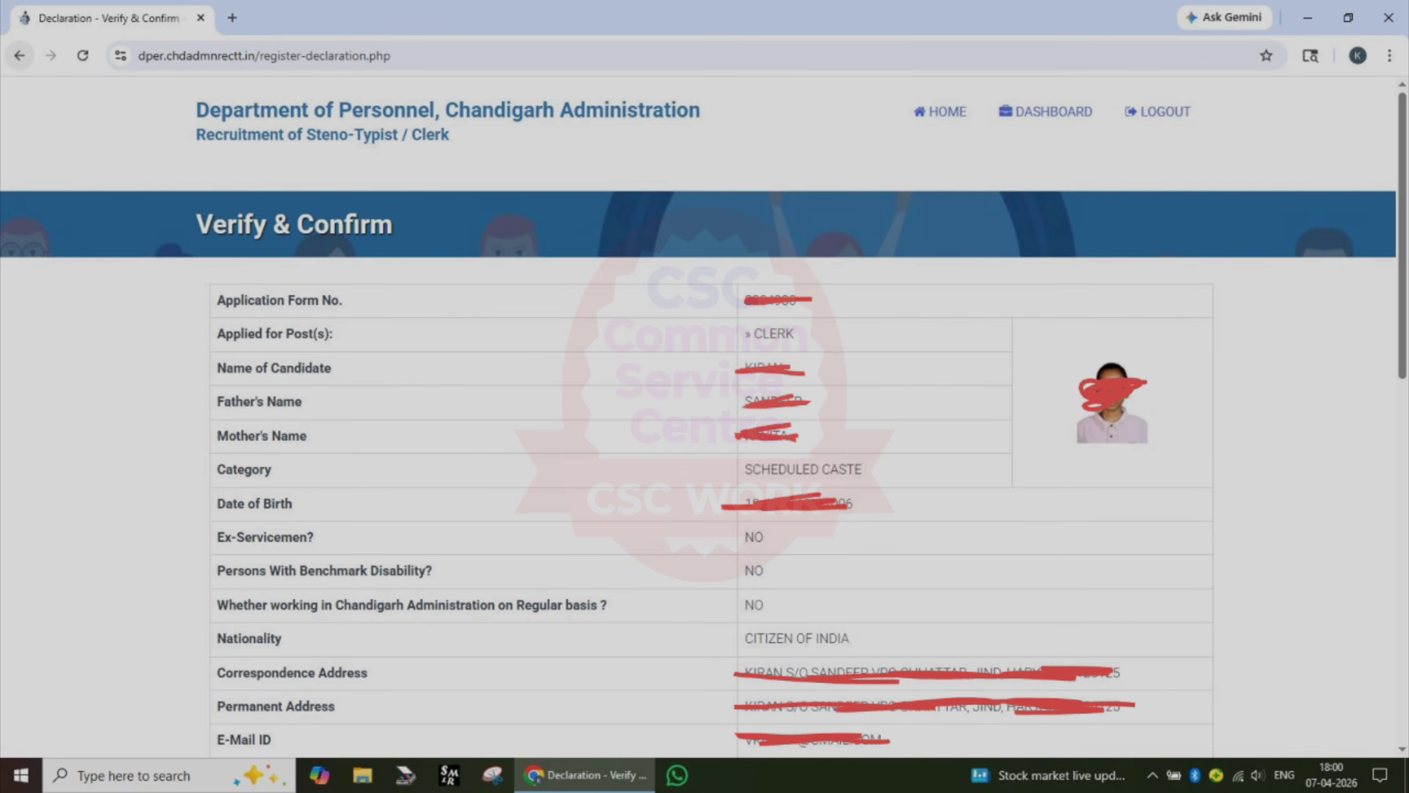
Tick the Declaration heading and circle the I agree and confirm checkbox in red on the declaration still.
click(1338, 135)
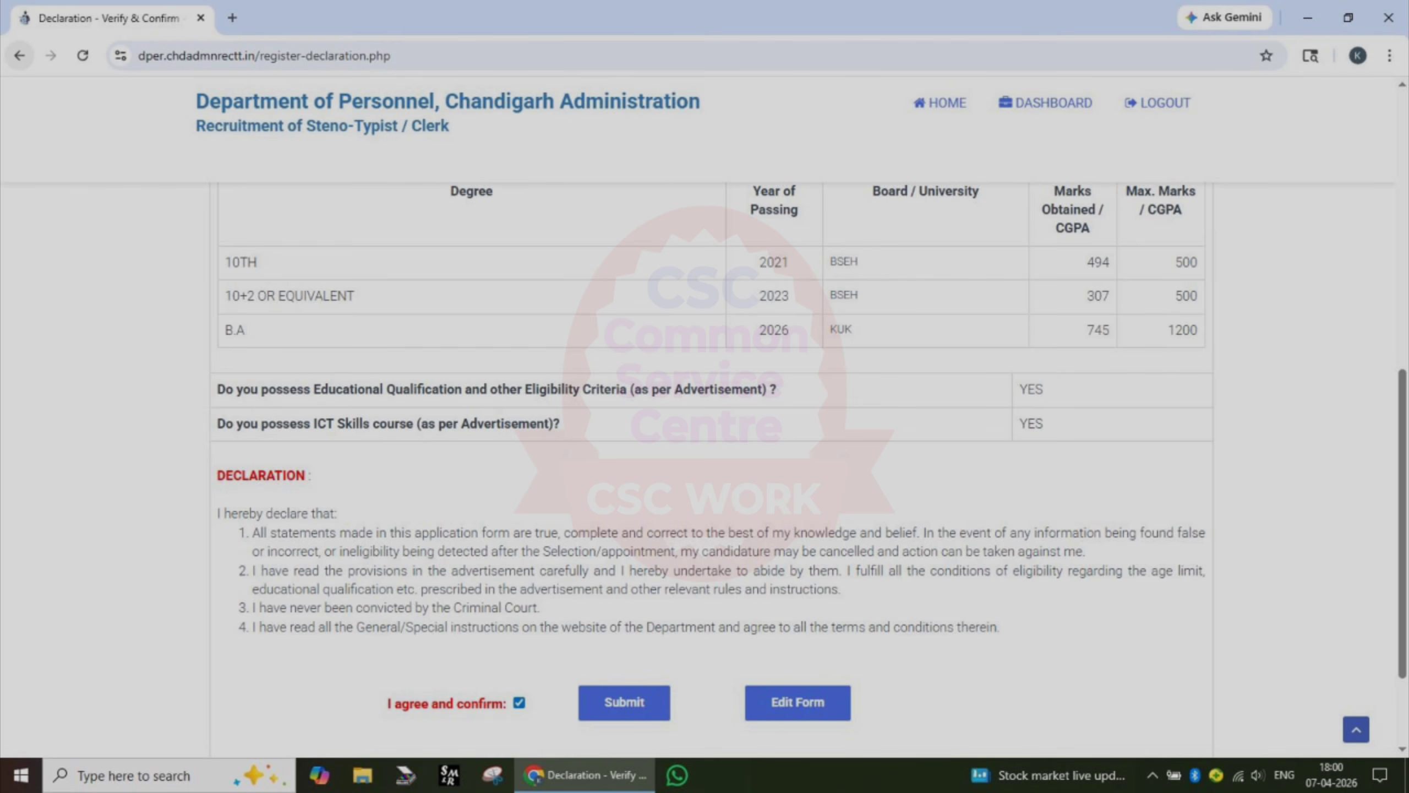
mouse_move(348, 456)
mouse_down()
mouse_move(440, 466)
mouse_move(503, 433)
mouse_up()
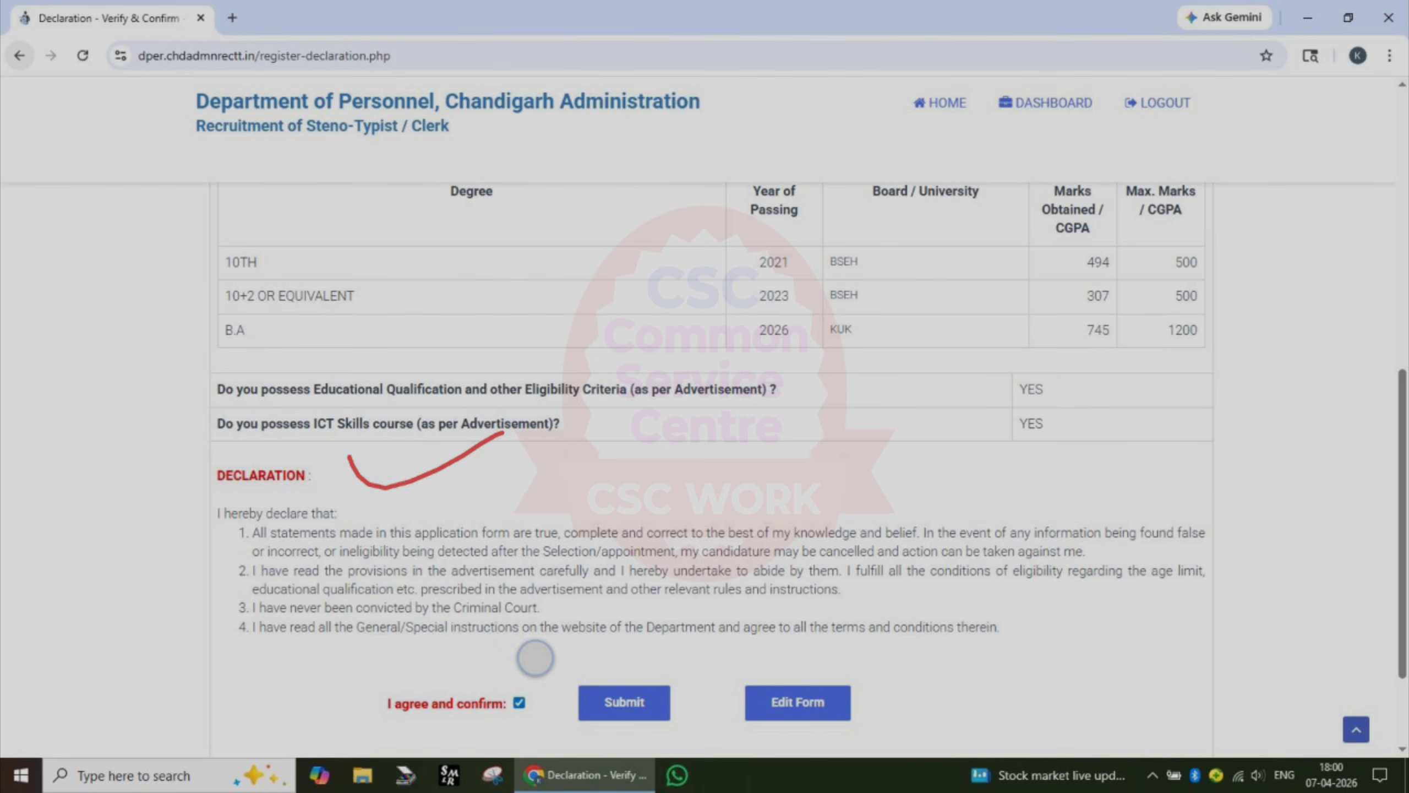
mouse_move(535, 658)
mouse_down()
mouse_move(438, 721)
mouse_move(547, 697)
mouse_move(516, 646)
mouse_up()
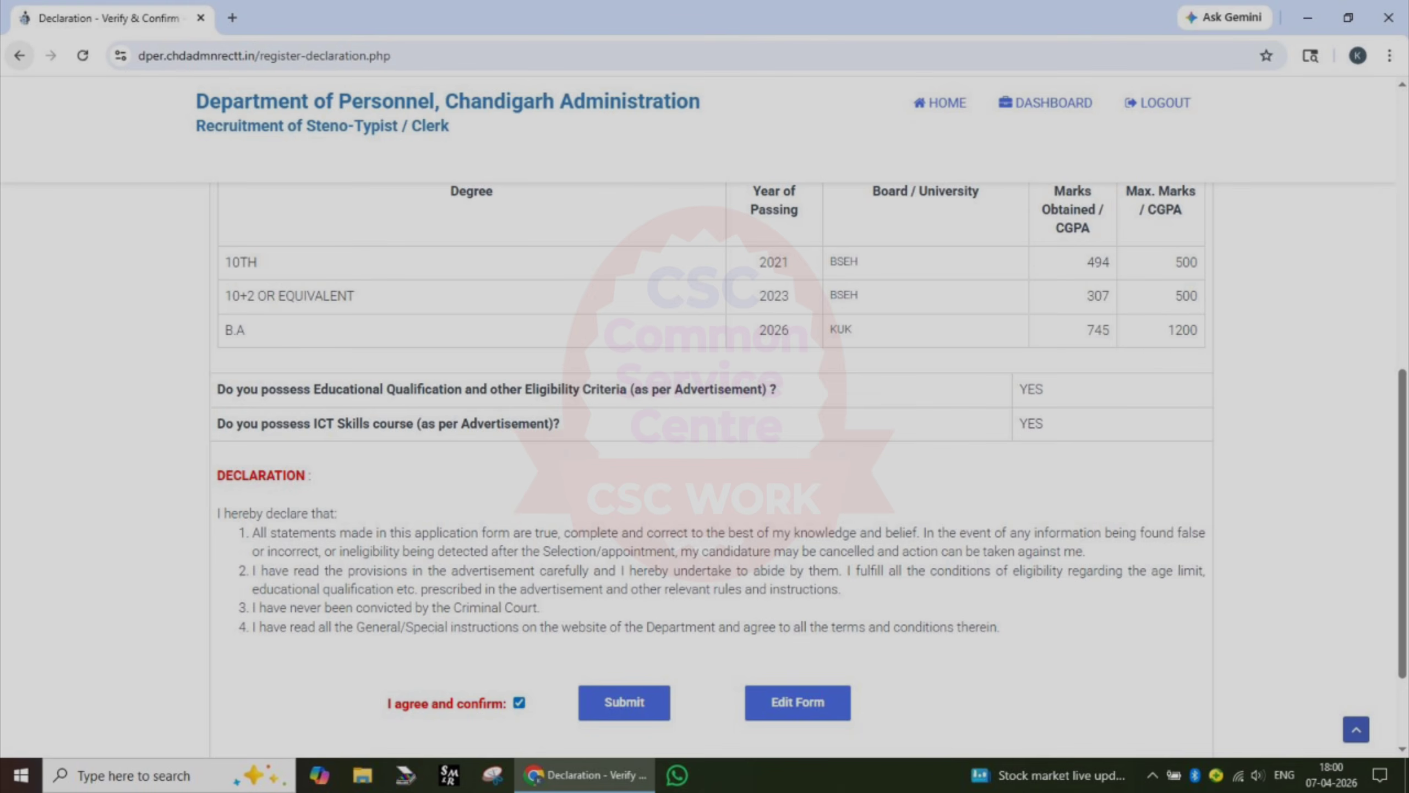
Draw an upward red arrow towards the qualifications table and mark the Edit Form and Submit buttons, clearing the earlier marks before circling Submit.
drag(928, 573, 920, 336)
mouse_move(812, 433)
mouse_down()
mouse_move(824, 413)
mouse_move(965, 397)
mouse_up()
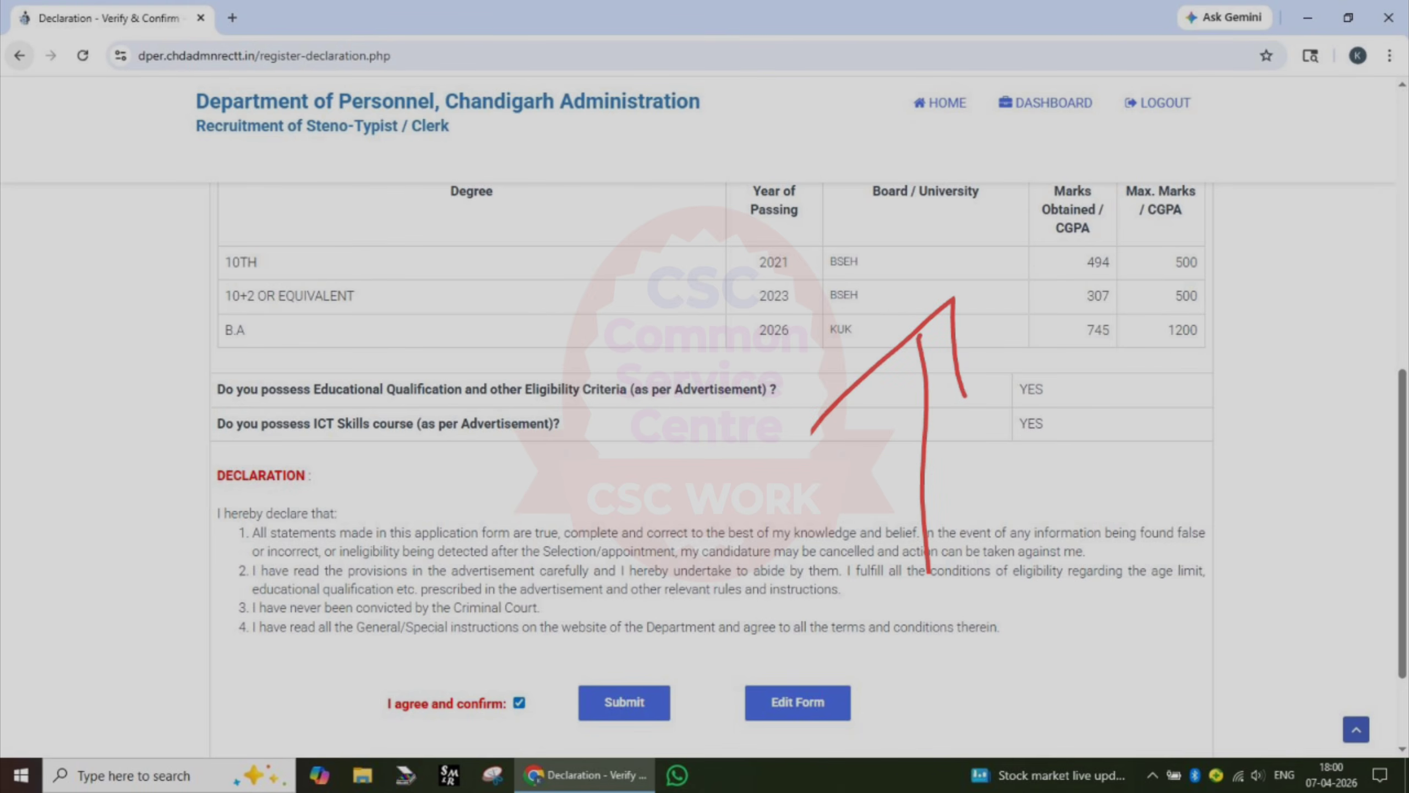
mouse_move(868, 677)
mouse_down()
mouse_move(715, 722)
mouse_move(887, 705)
mouse_move(874, 684)
mouse_up()
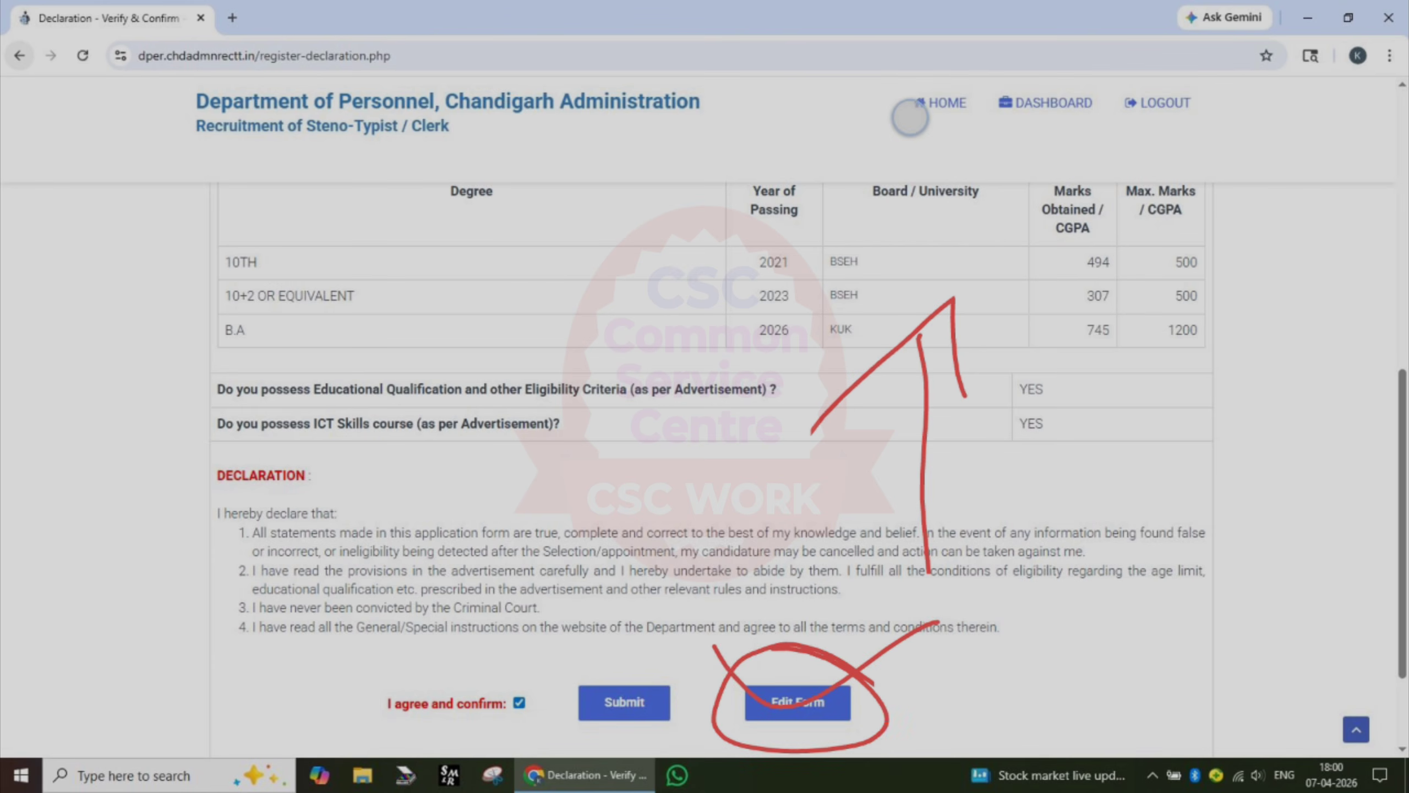
click(910, 117)
click(907, 130)
click(914, 138)
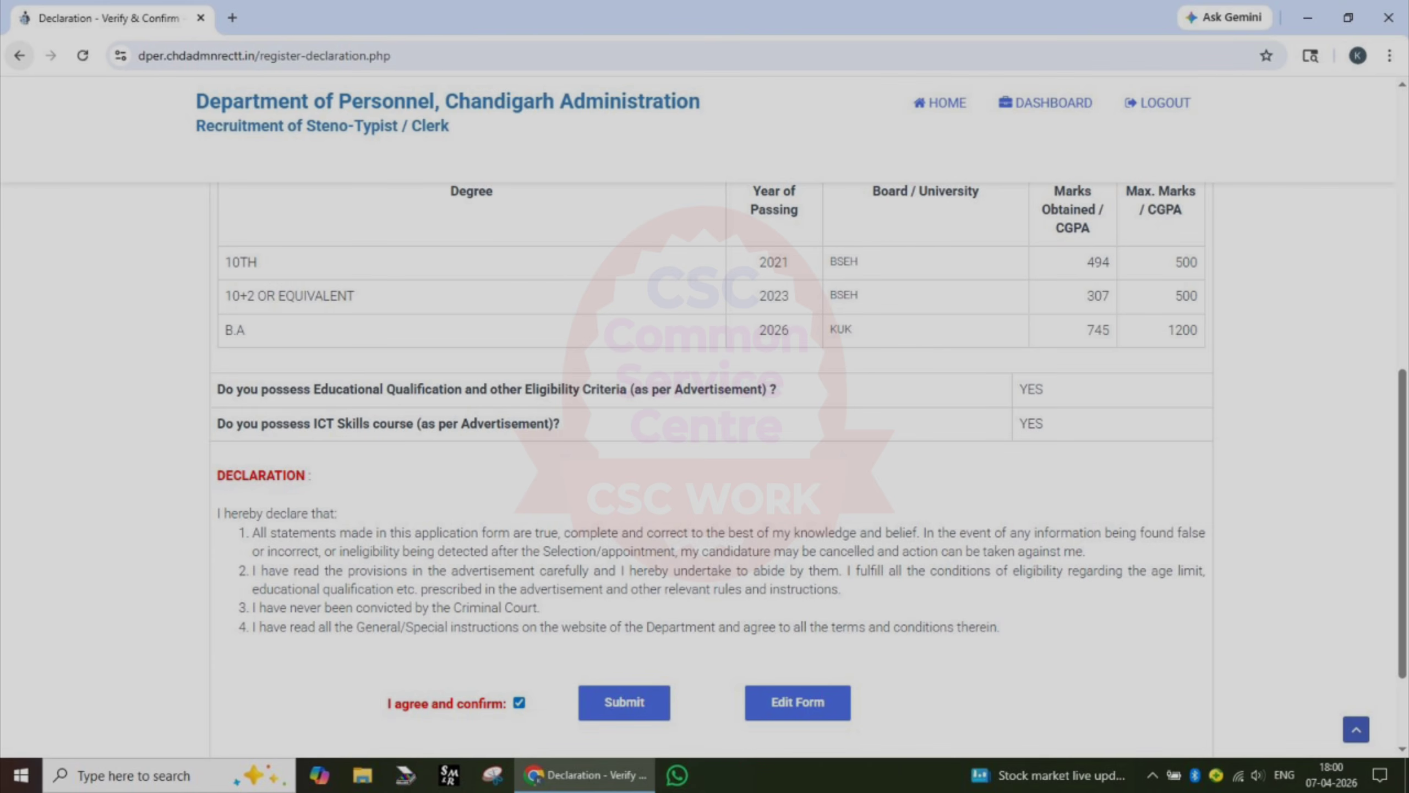
mouse_move(705, 666)
mouse_down()
mouse_move(602, 652)
mouse_move(611, 732)
mouse_move(616, 658)
mouse_move(593, 665)
mouse_move(627, 702)
mouse_move(616, 691)
mouse_up()
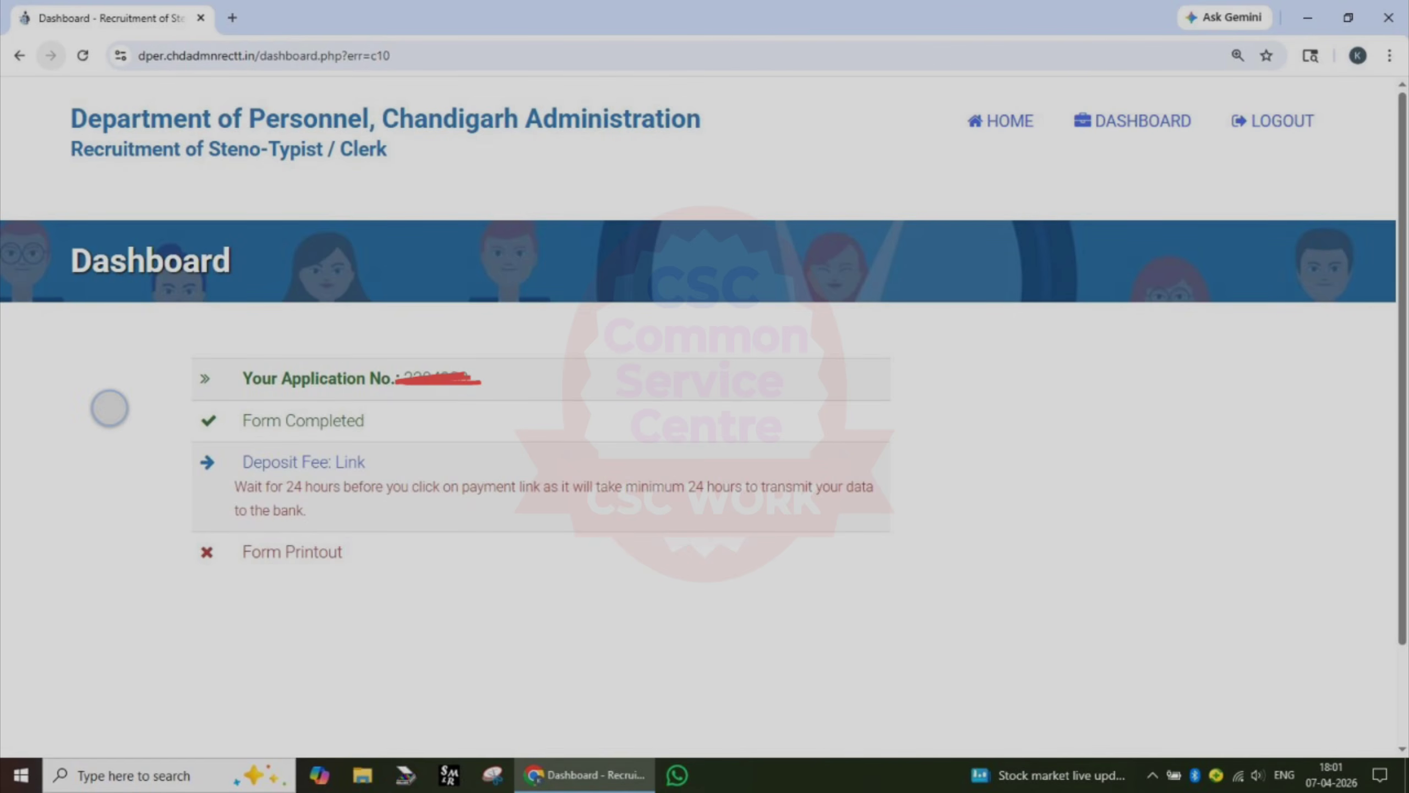
Tick Form Completed and Deposit Fee: Link on the Dashboard still, and circle and tick the 24-hour wait note in red.
drag(110, 408, 223, 406)
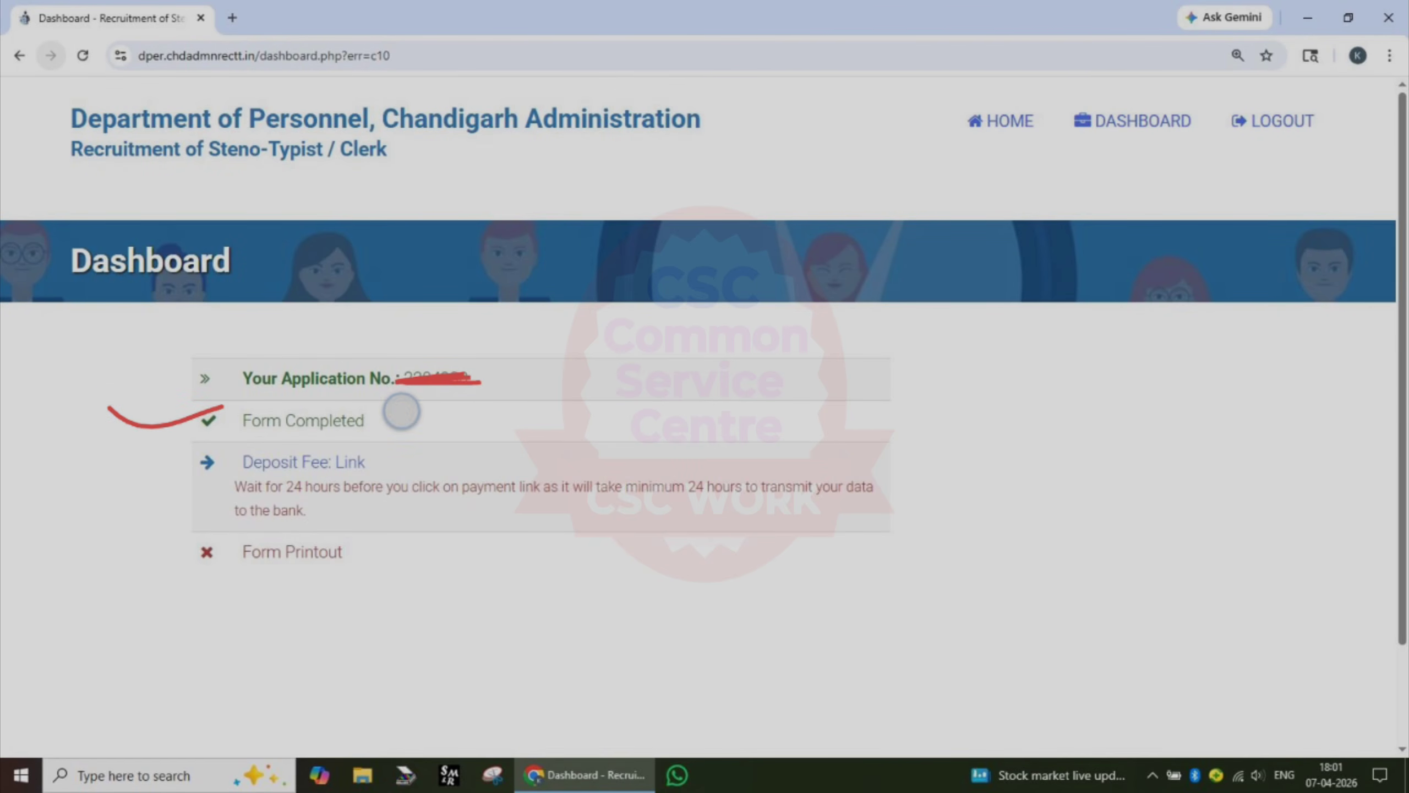
drag(401, 410, 541, 388)
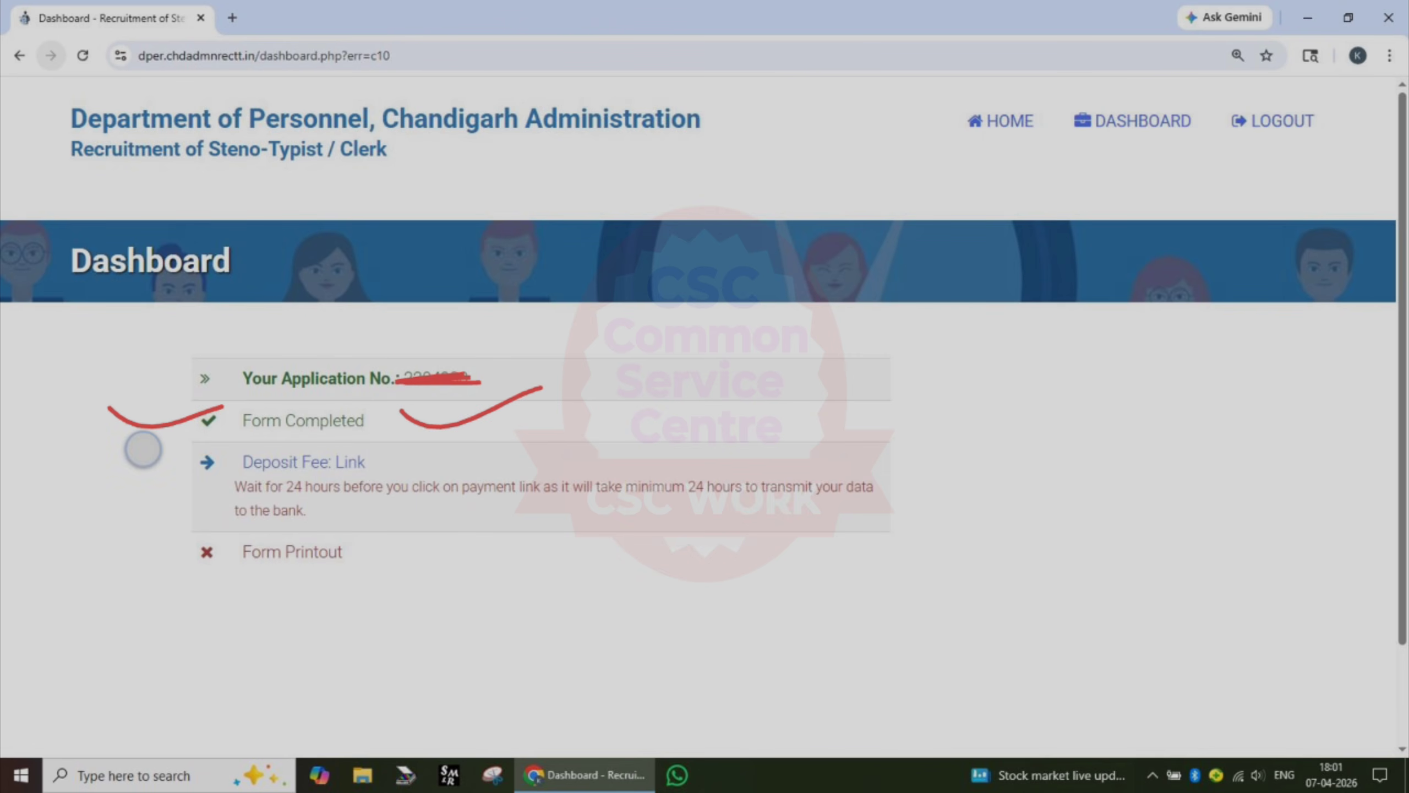
drag(143, 449, 333, 426)
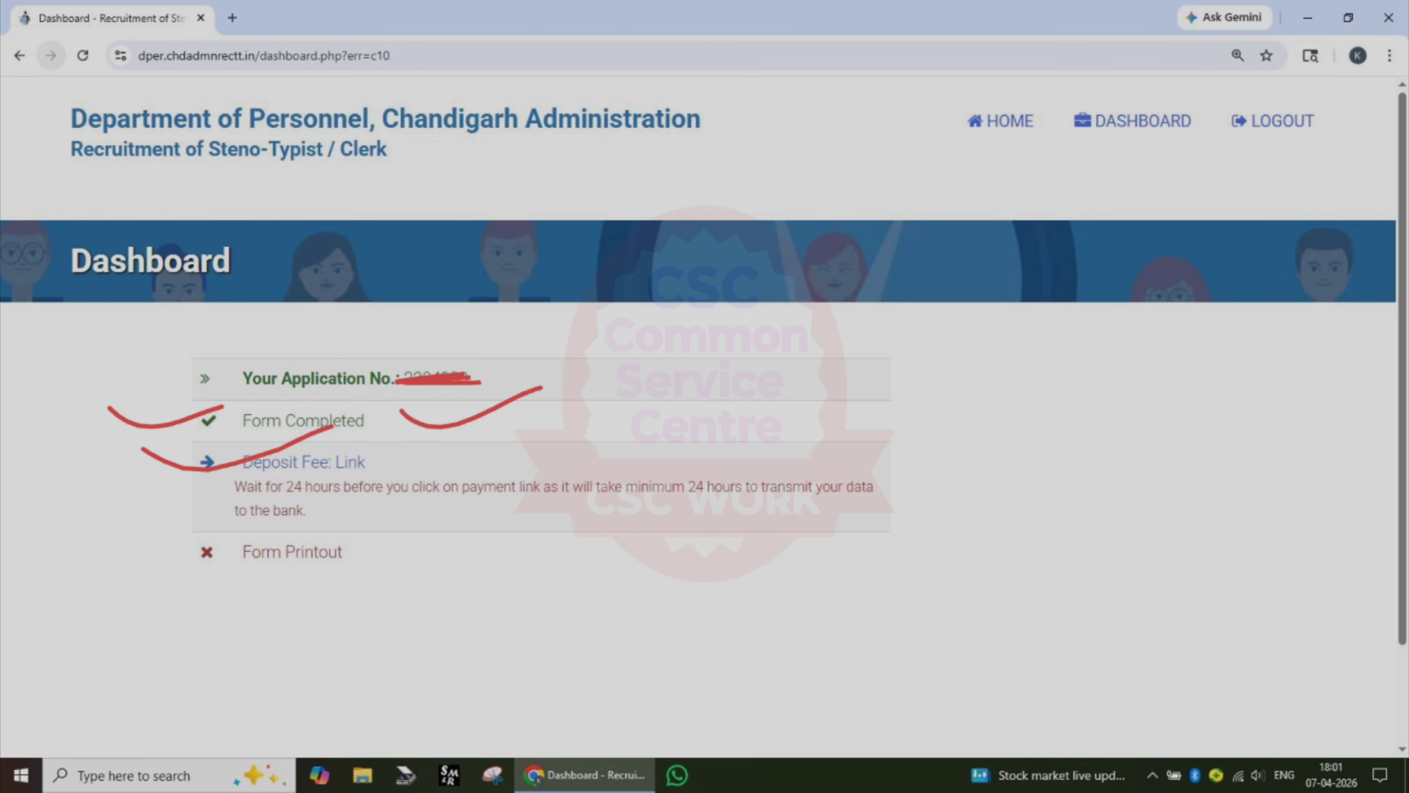
mouse_move(358, 459)
mouse_down()
mouse_move(213, 528)
mouse_move(366, 493)
mouse_move(277, 450)
mouse_up()
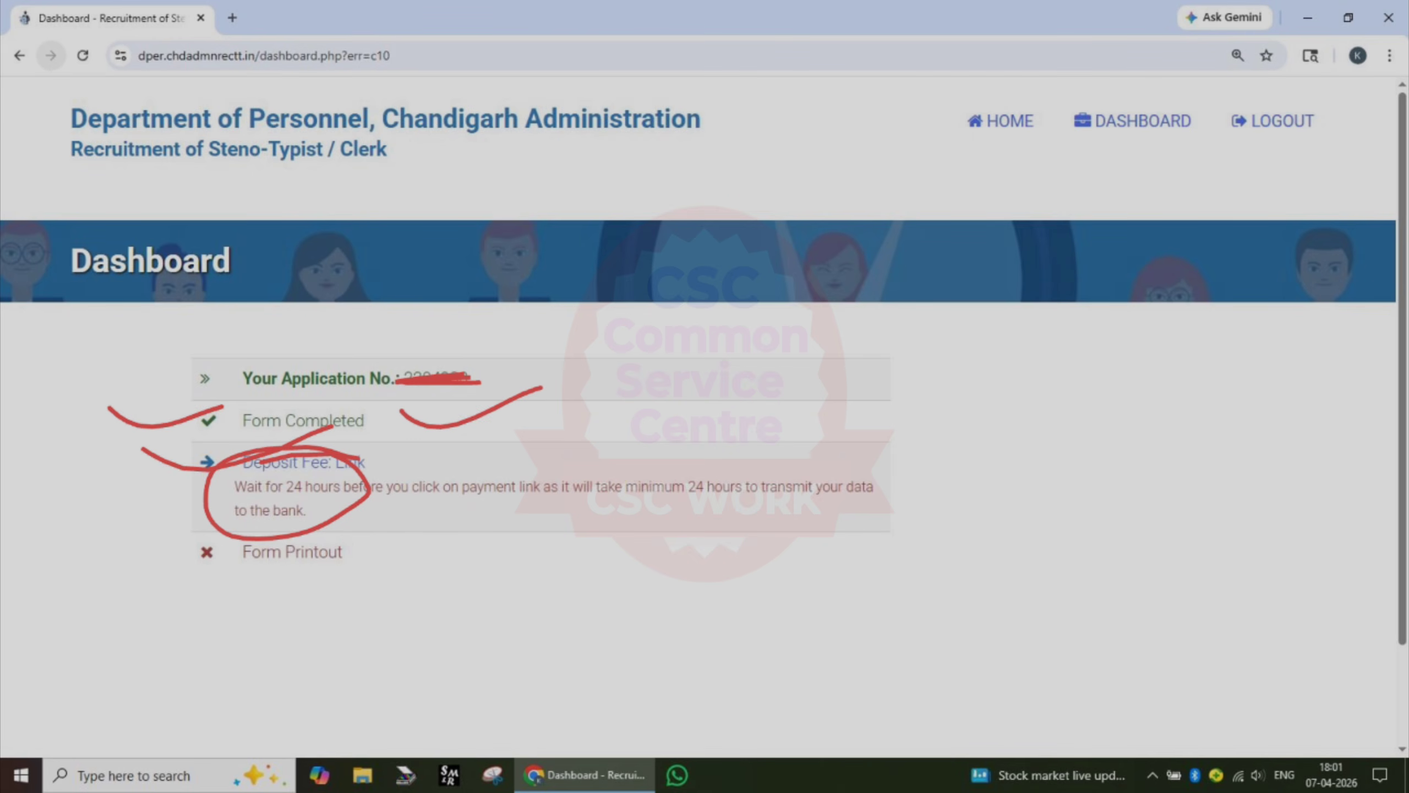
drag(211, 478, 371, 411)
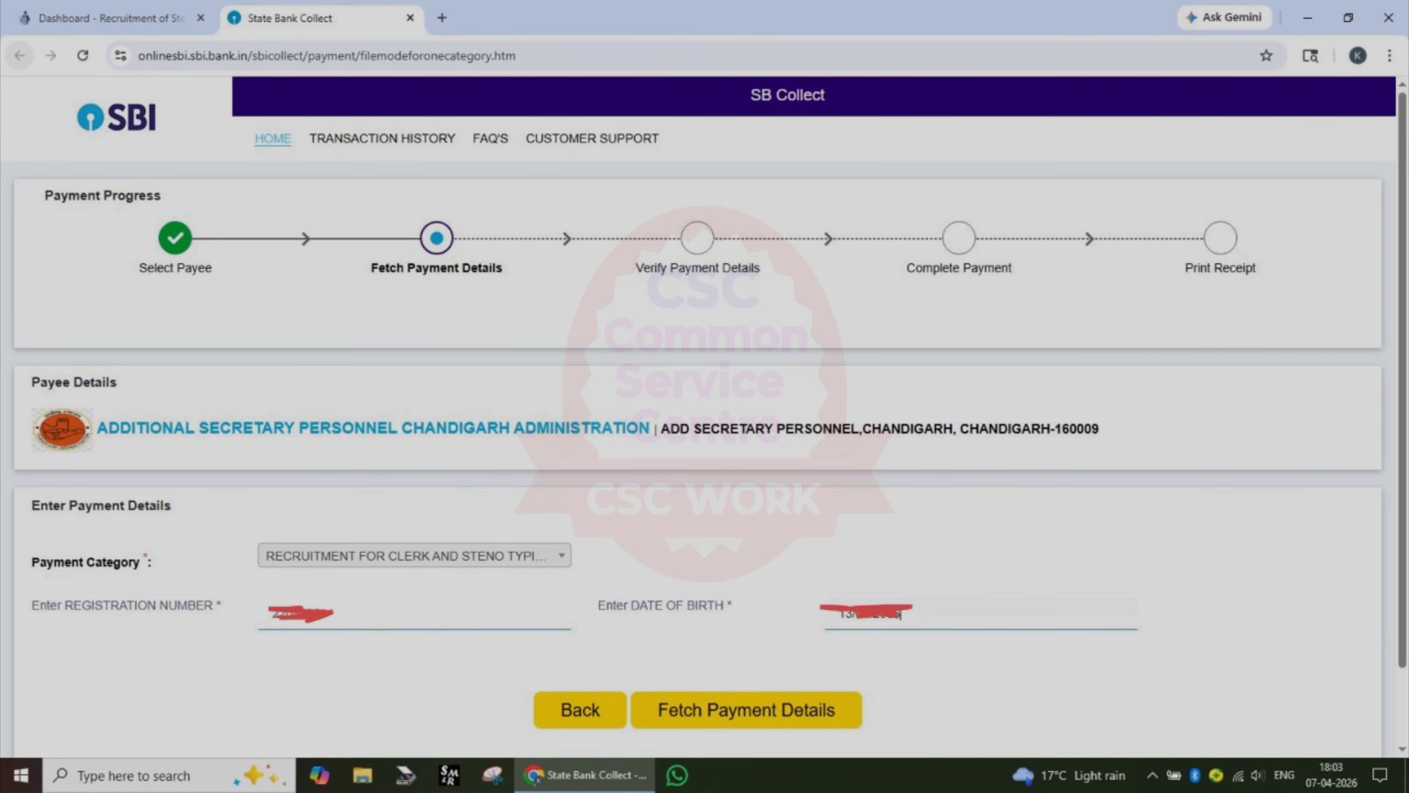
Circle all five SB Collect payment stages in red, from Select Payee through Print Receipt.
mouse_move(239, 210)
mouse_down()
mouse_move(167, 188)
mouse_move(211, 193)
mouse_move(159, 203)
mouse_up()
mouse_move(494, 199)
mouse_down()
mouse_move(488, 291)
mouse_move(499, 197)
mouse_up()
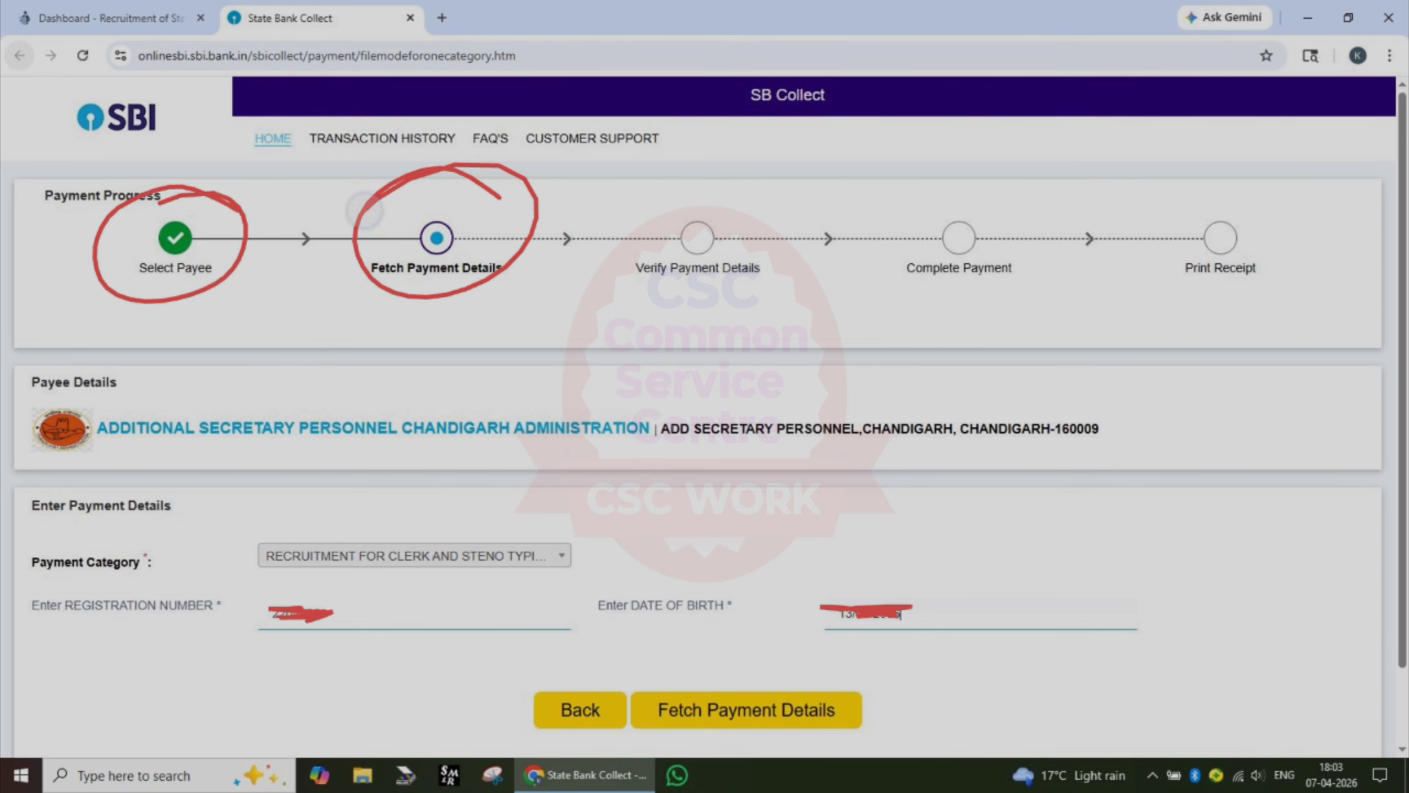
mouse_move(756, 218)
mouse_down()
mouse_move(672, 313)
mouse_move(766, 233)
mouse_up()
drag(1031, 193, 871, 217)
mouse_move(1282, 210)
mouse_down()
mouse_move(1258, 270)
mouse_move(1162, 224)
mouse_up()
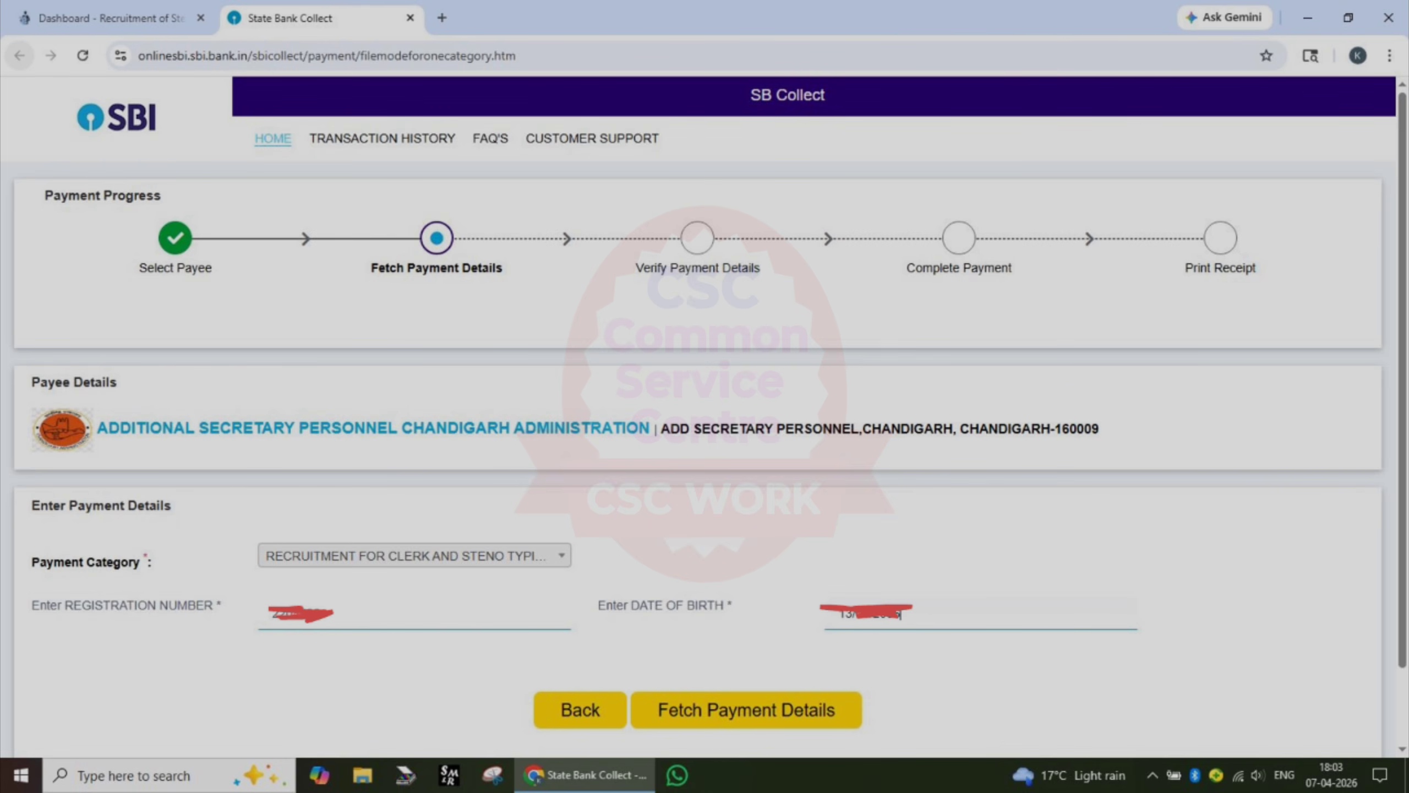
Tick the Payment Category and the Fetch Payment Details button, and circle the registration number and date of birth fields in red.
drag(383, 519, 587, 466)
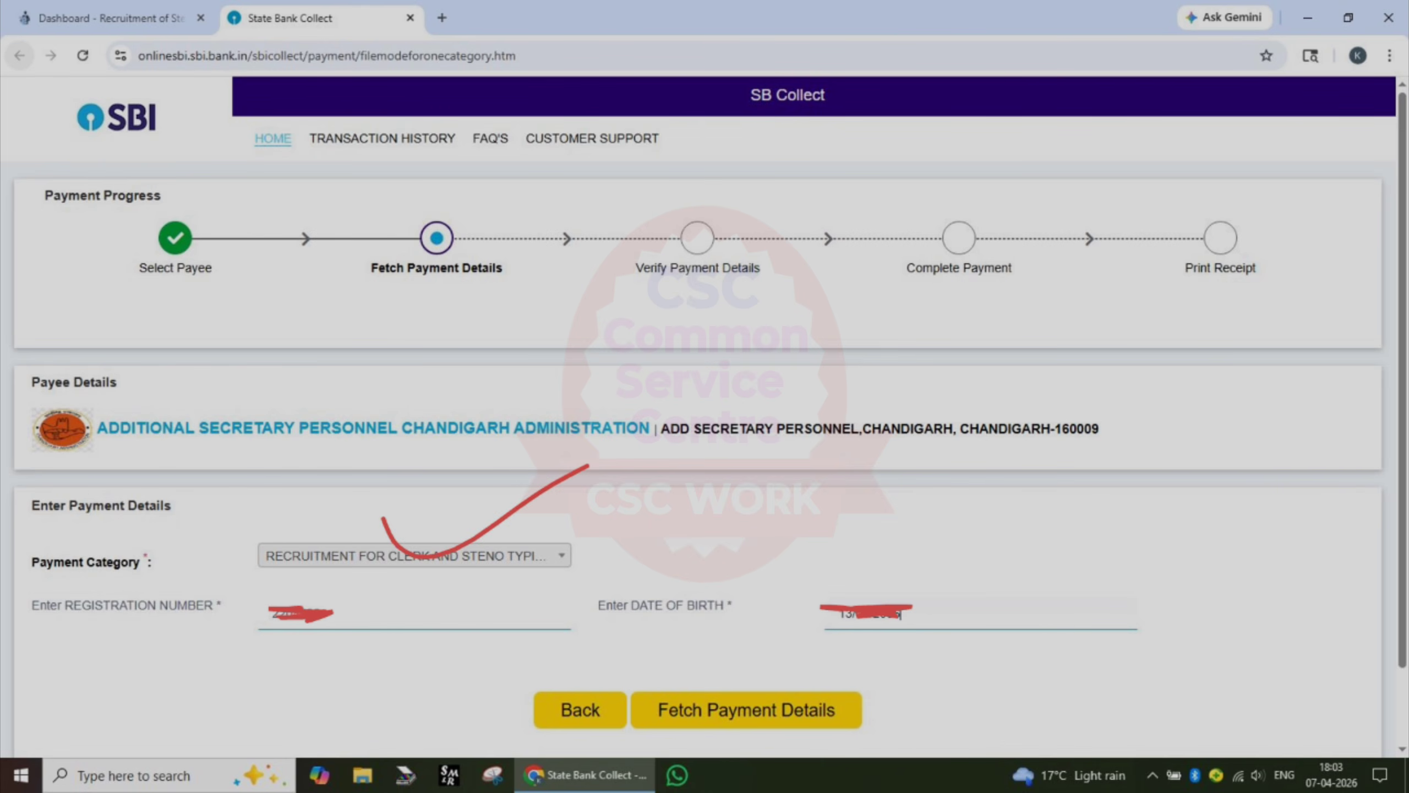
mouse_move(383, 616)
mouse_down()
mouse_move(324, 576)
mouse_move(356, 658)
mouse_move(307, 589)
mouse_up()
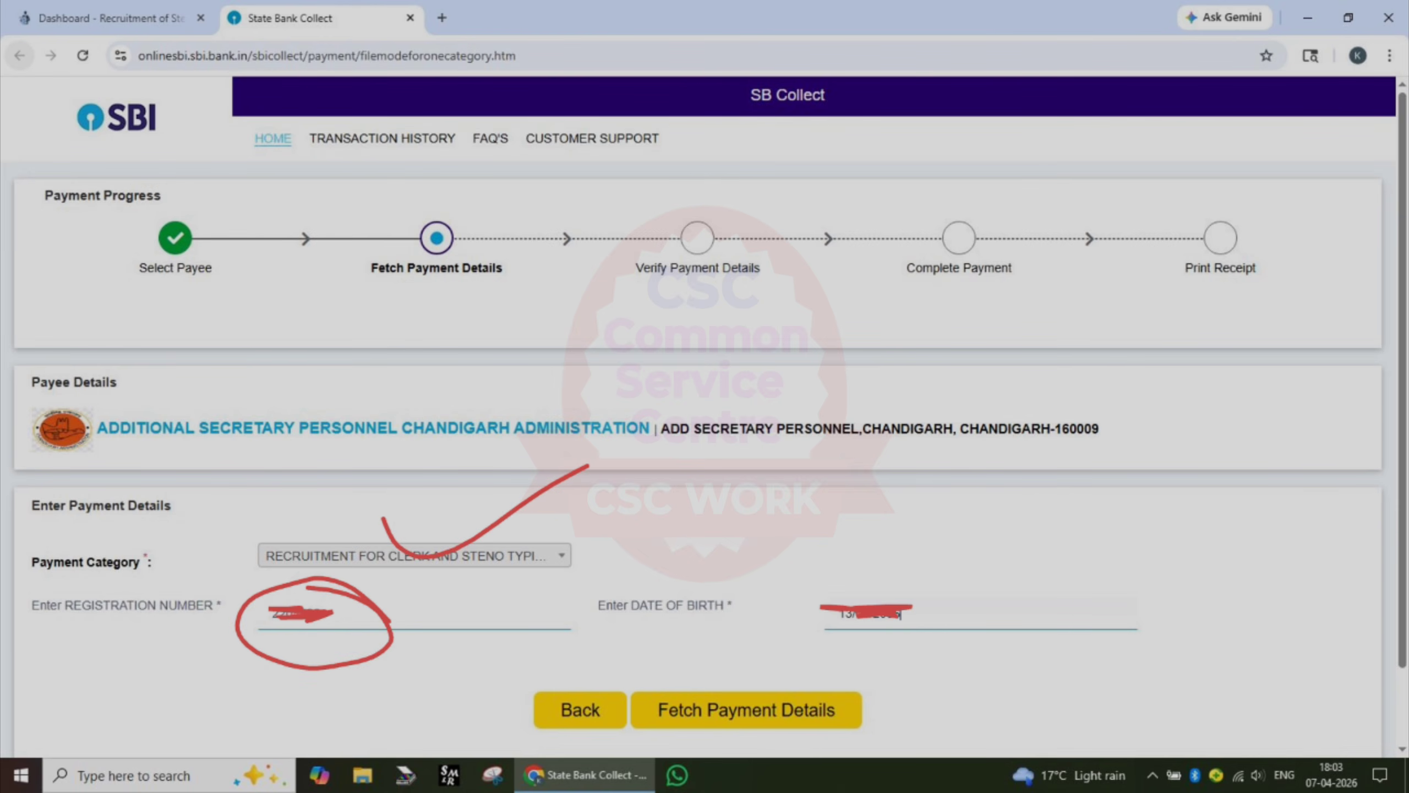
mouse_move(990, 592)
mouse_down()
mouse_move(871, 560)
mouse_move(918, 654)
mouse_move(837, 570)
mouse_up()
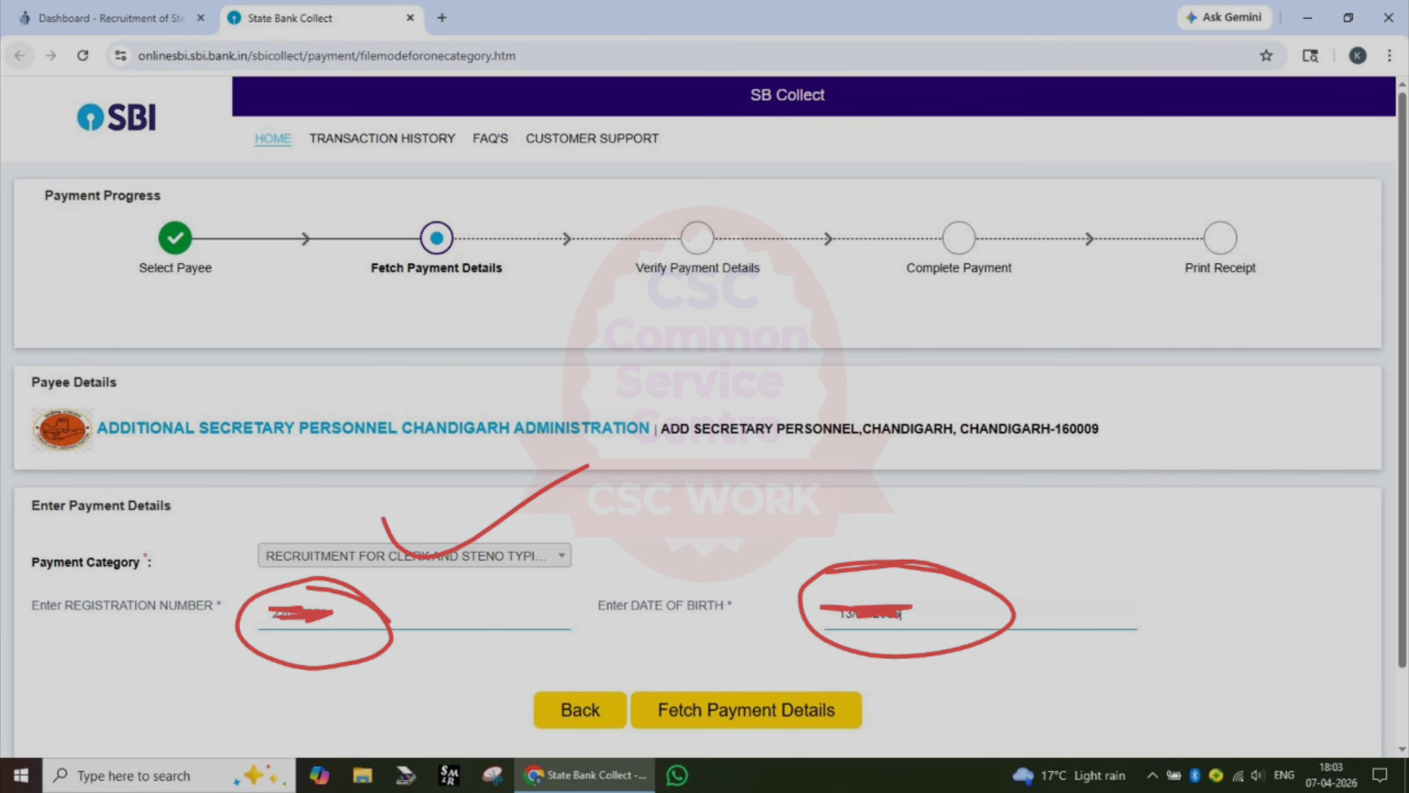
drag(659, 701, 835, 665)
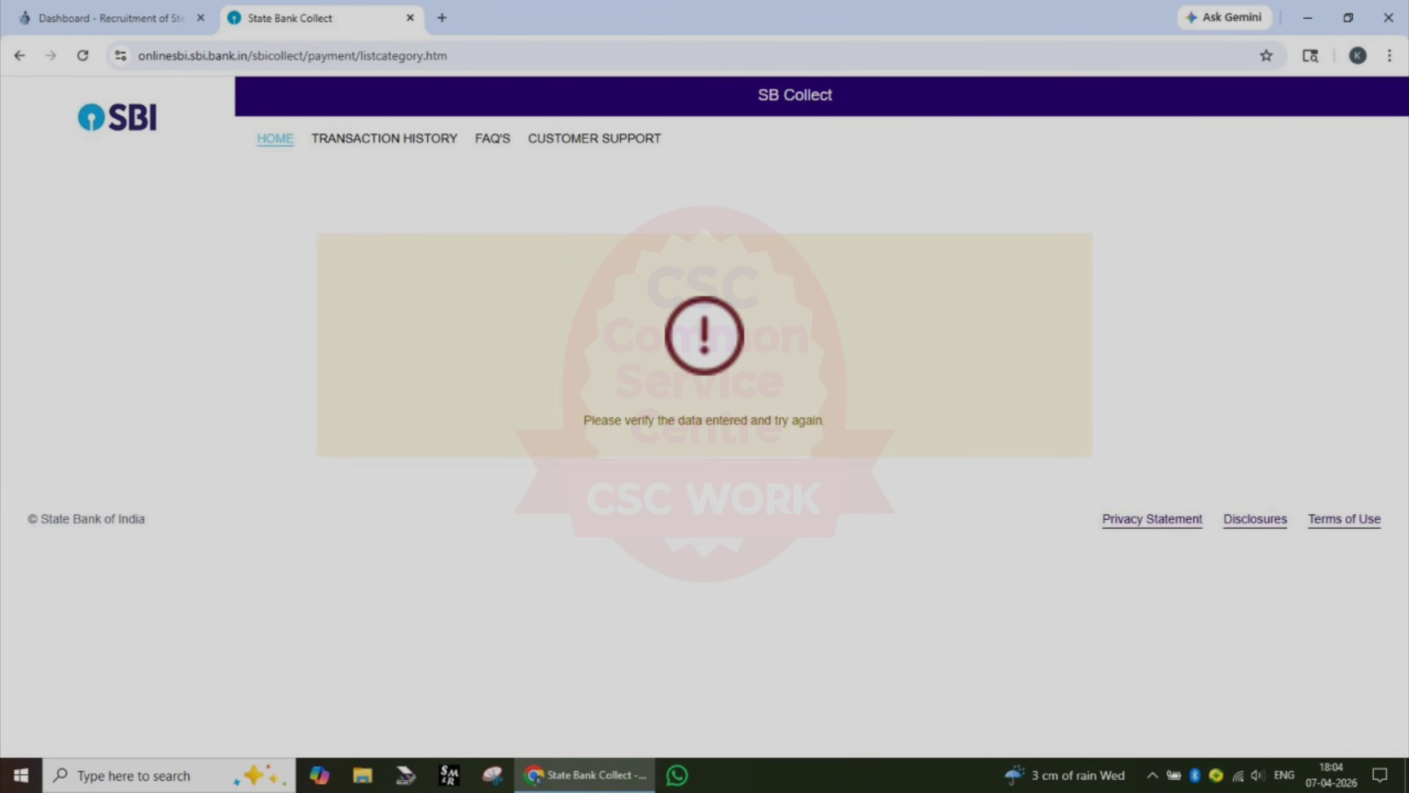
Tick the "Please verify the data entered and try again." message and handwrite a large red note starting with 2 beneath it.
mouse_move(484, 418)
mouse_down()
mouse_move(608, 390)
mouse_move(764, 403)
mouse_move(836, 382)
mouse_up()
drag(314, 481, 452, 630)
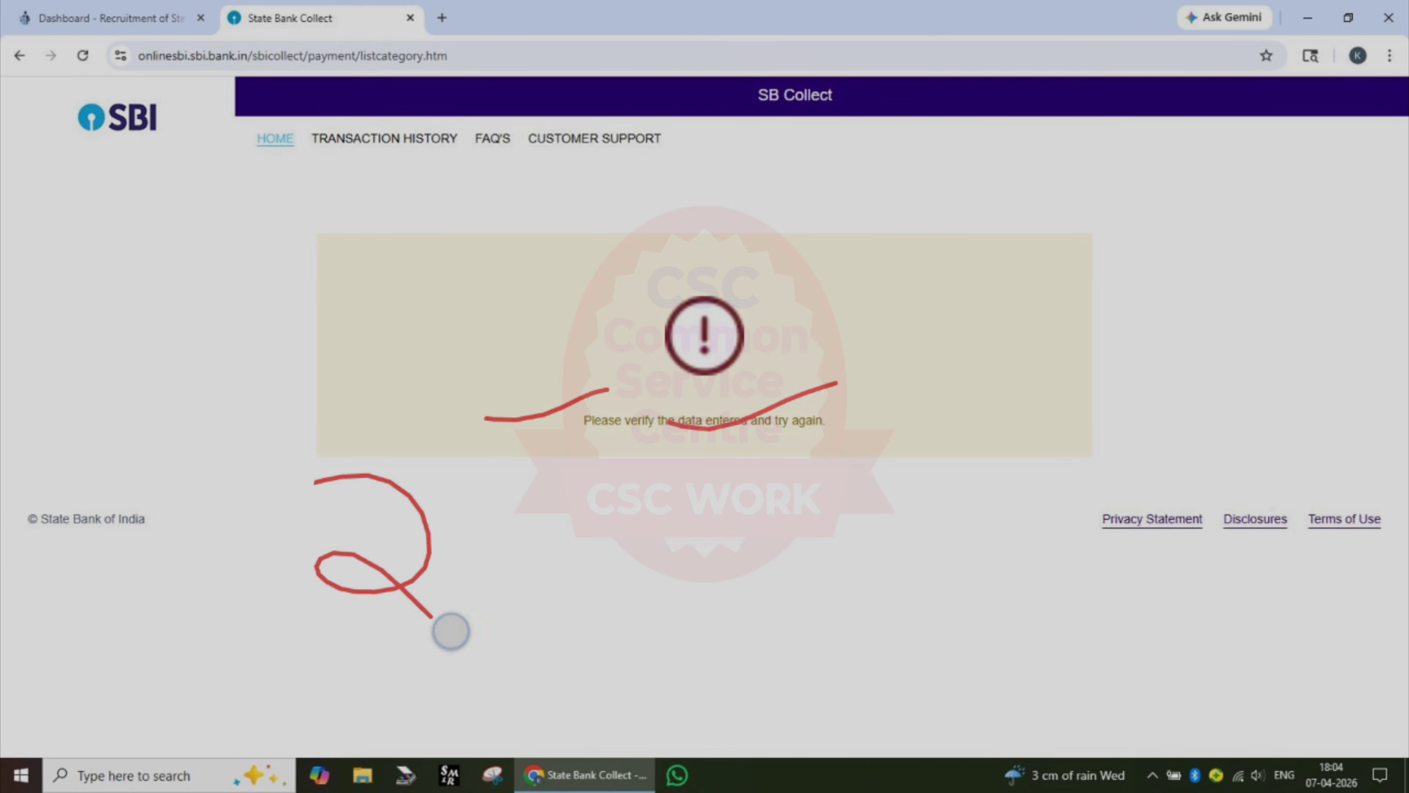
mouse_move(449, 485)
mouse_down()
mouse_move(521, 589)
mouse_move(586, 600)
mouse_up()
mouse_move(735, 466)
mouse_down()
mouse_move(827, 526)
mouse_move(844, 560)
mouse_up()
drag(987, 451, 993, 559)
drag(907, 378, 1000, 412)
drag(641, 476, 1048, 394)
click(818, 413)
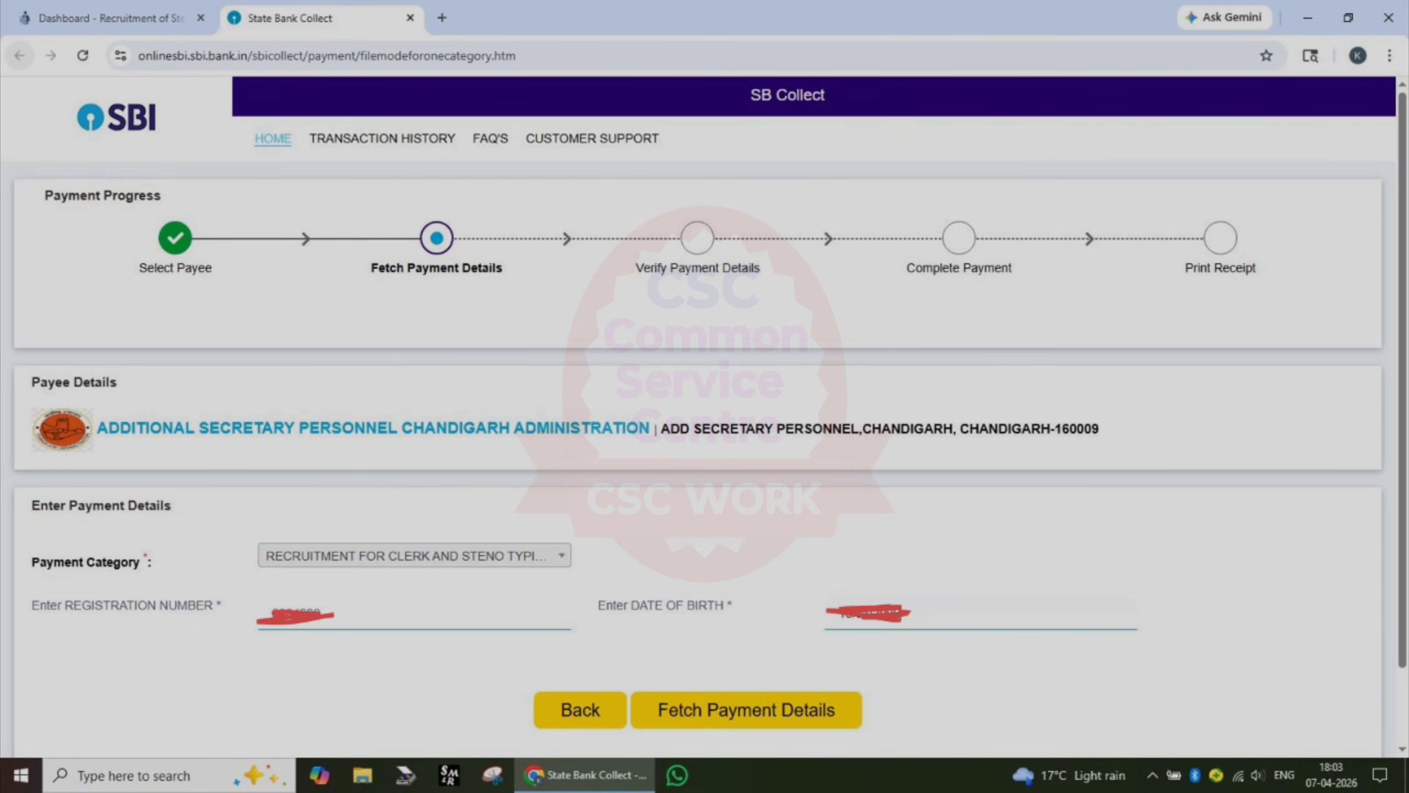
Circle the registration number and date of birth fields in red, and handwrite a sample birth date with the month in words.
mouse_move(362, 586)
mouse_down()
mouse_move(252, 622)
mouse_move(310, 595)
mouse_up()
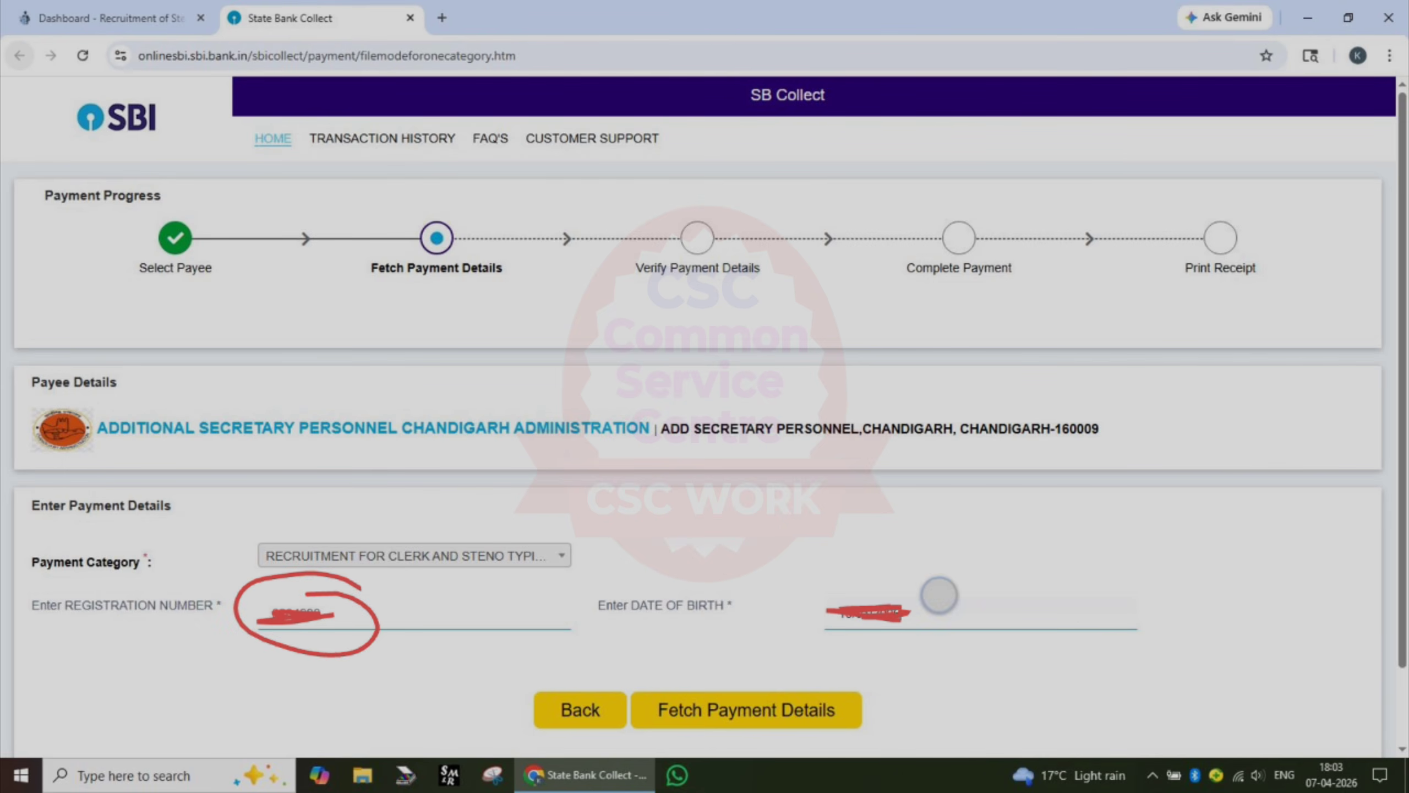
mouse_move(938, 595)
mouse_down()
mouse_move(955, 639)
mouse_move(838, 592)
mouse_up()
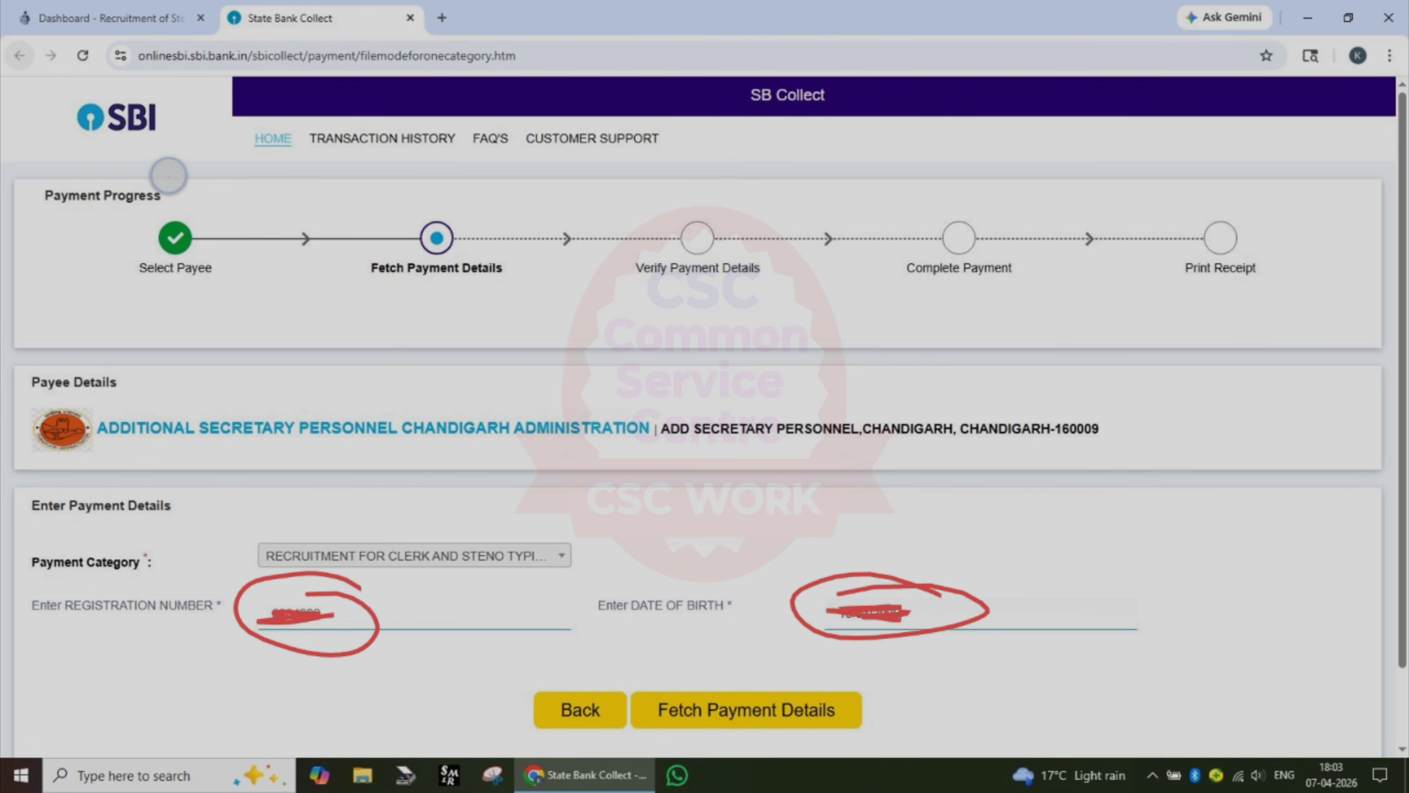
mouse_move(168, 175)
mouse_down()
mouse_move(69, 239)
mouse_move(81, 294)
mouse_up()
mouse_move(308, 168)
mouse_down()
mouse_move(321, 192)
mouse_move(249, 277)
mouse_move(465, 208)
mouse_move(502, 222)
mouse_move(601, 313)
mouse_move(688, 207)
mouse_move(749, 289)
mouse_move(398, 156)
mouse_up()
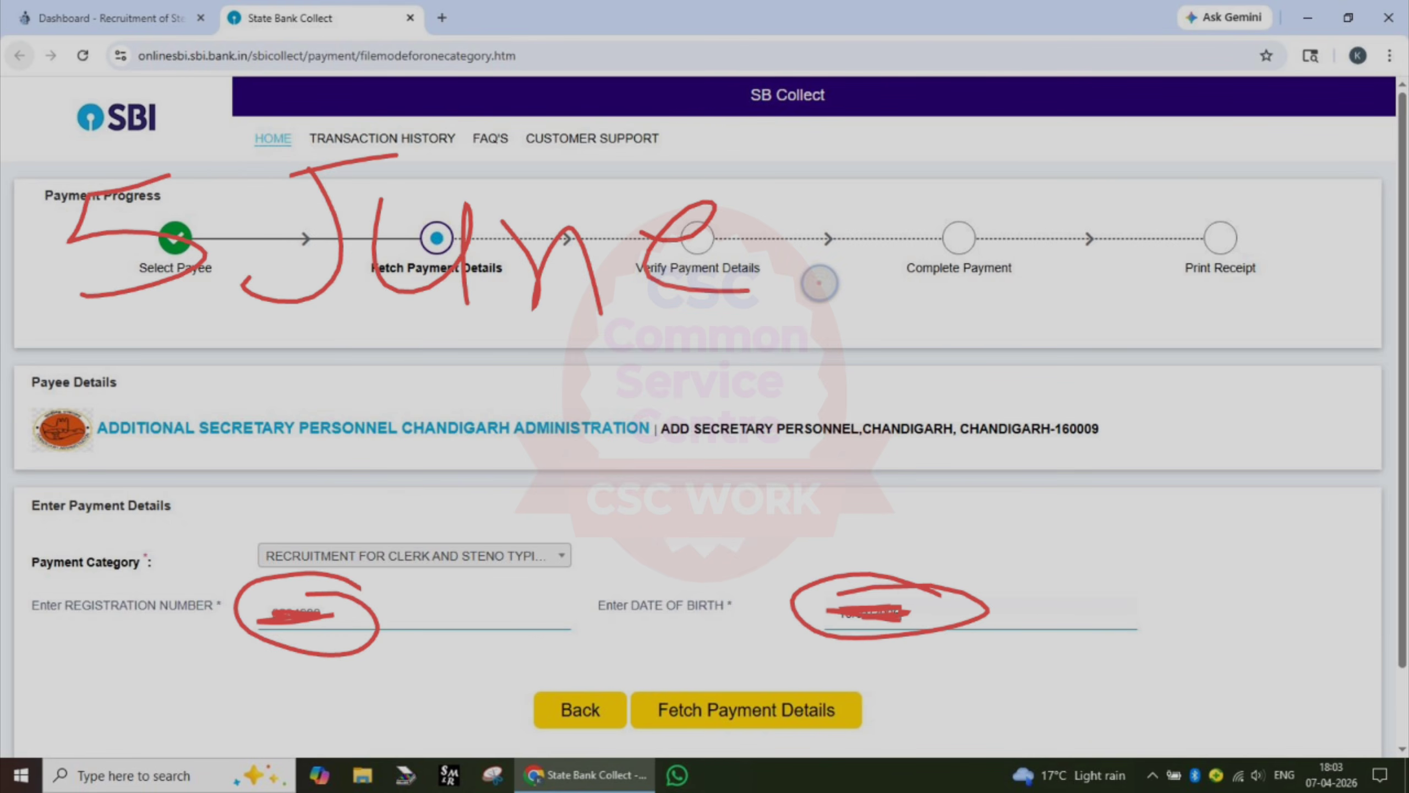
drag(819, 283, 906, 371)
drag(981, 311, 961, 318)
mouse_move(1104, 314)
mouse_down()
mouse_move(1095, 357)
mouse_move(1078, 319)
mouse_up()
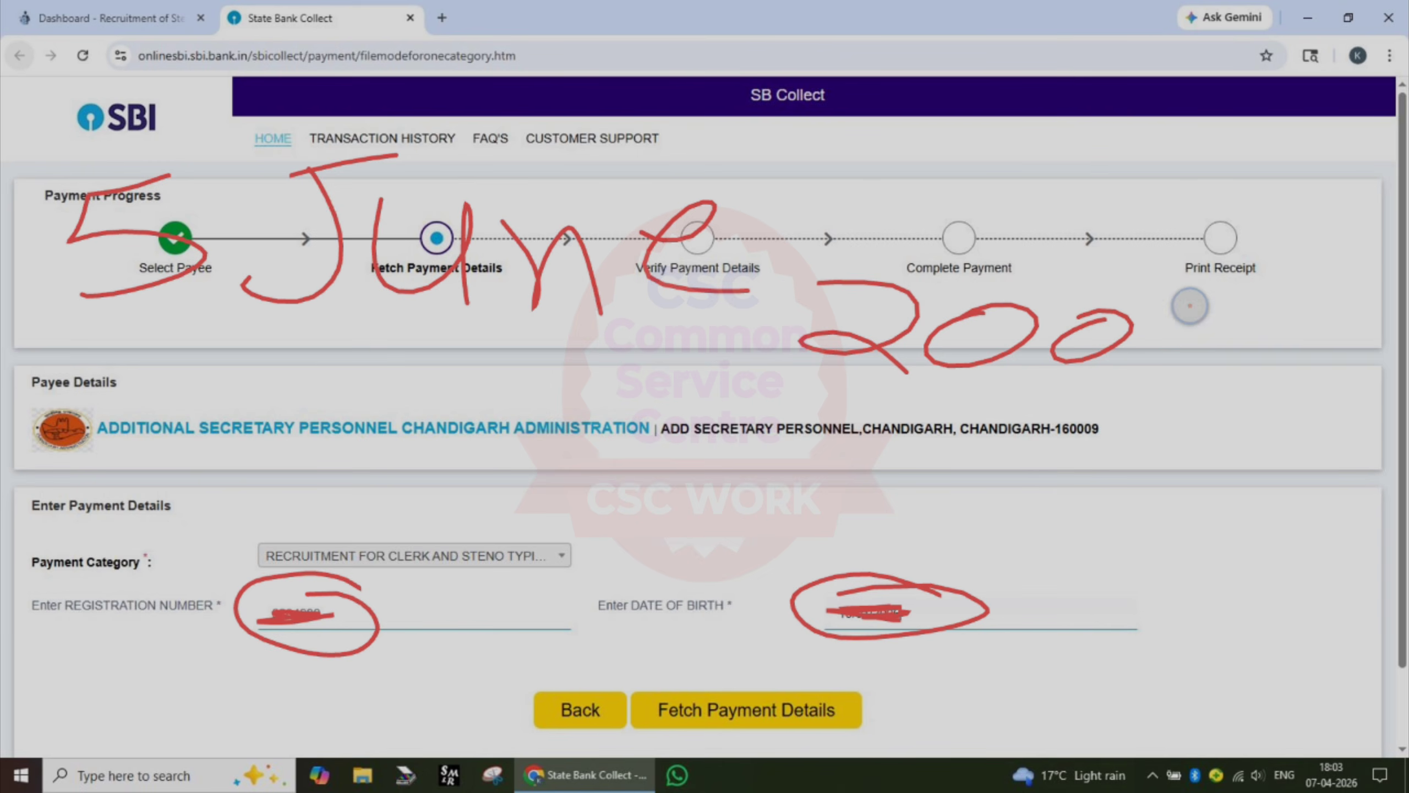
drag(1190, 306, 1183, 420)
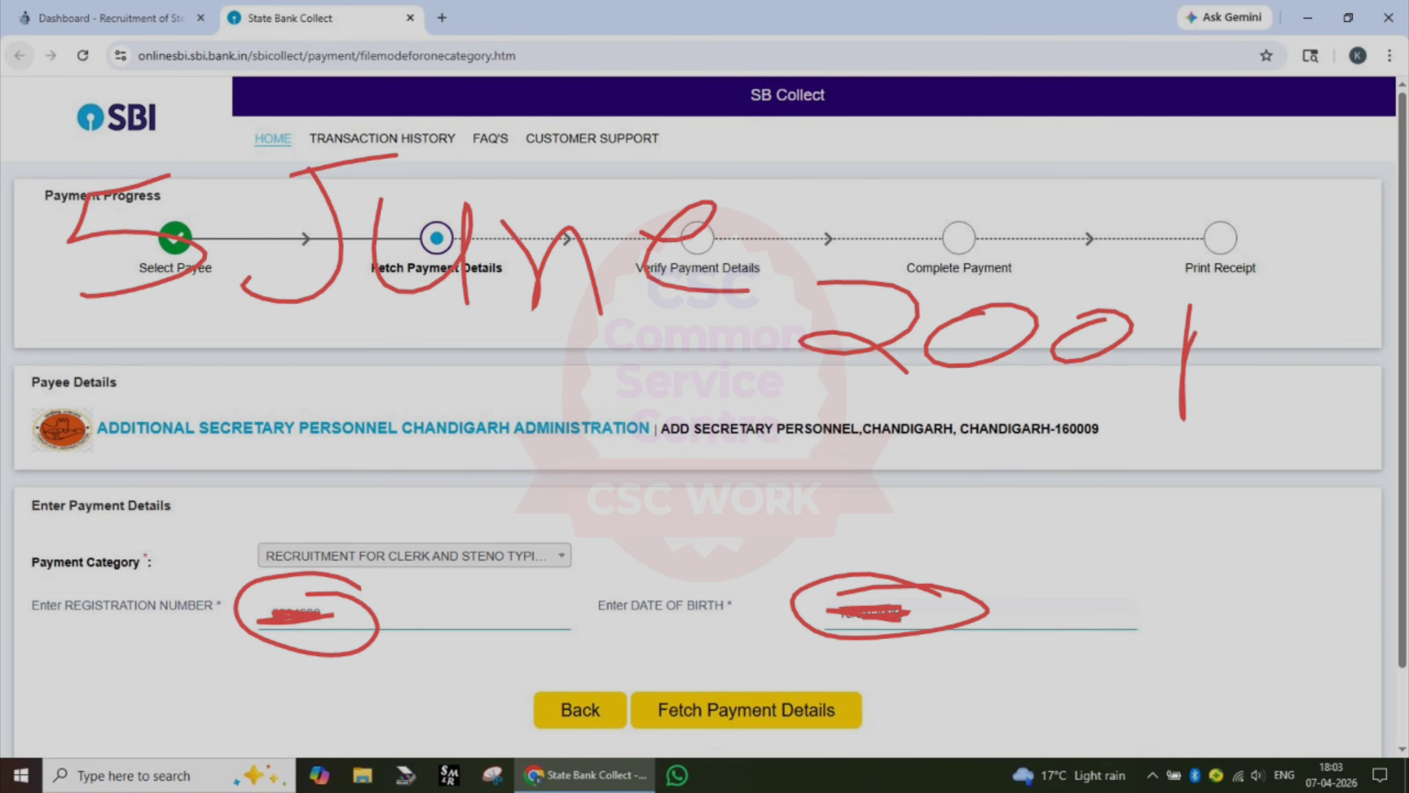
Tick the date of birth field in red and handwrite the sample date above it as eight unbroken digits in day, month, year order.
mouse_move(1035, 560)
mouse_down()
mouse_move(1070, 593)
mouse_move(1213, 548)
mouse_up()
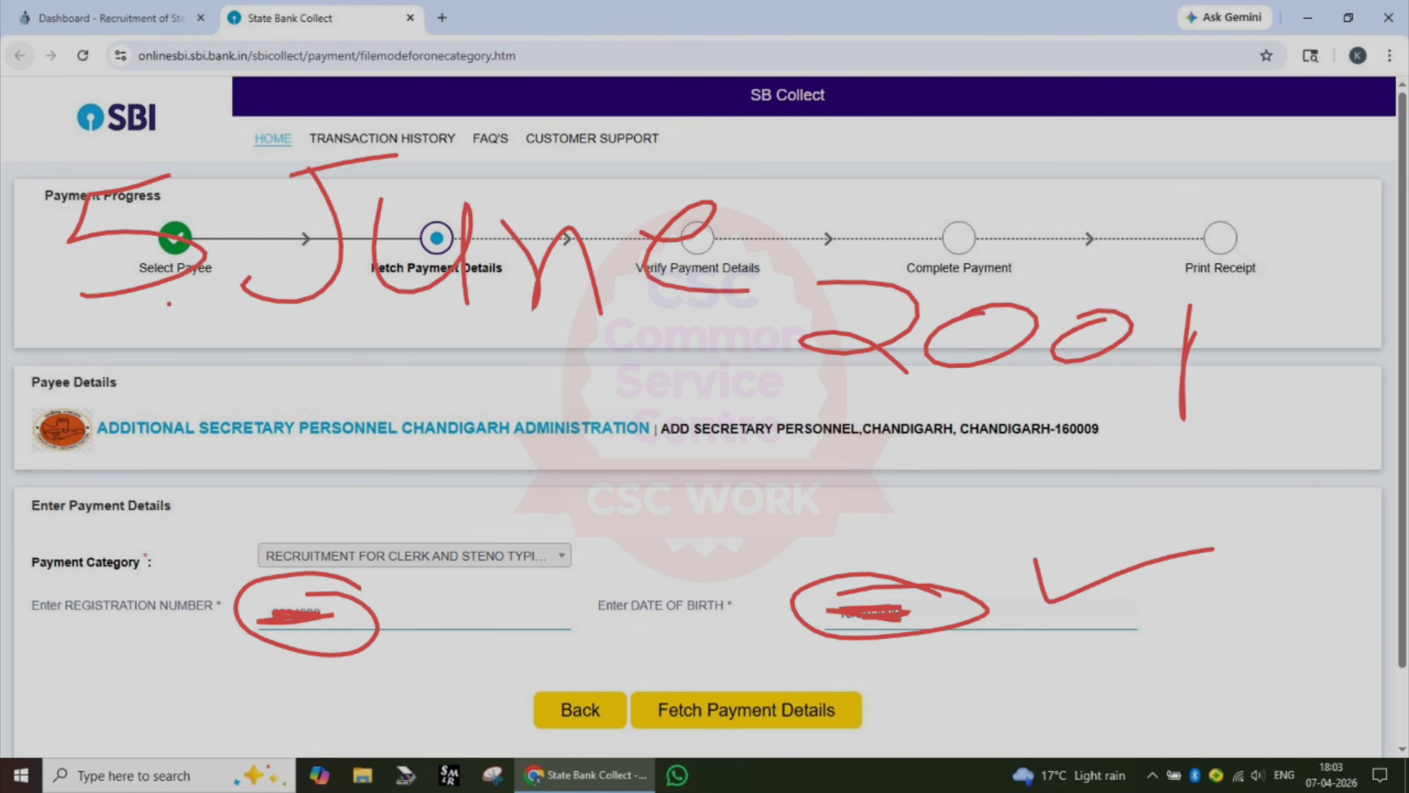
mouse_move(688, 511)
mouse_down()
mouse_move(700, 487)
mouse_move(688, 554)
mouse_up()
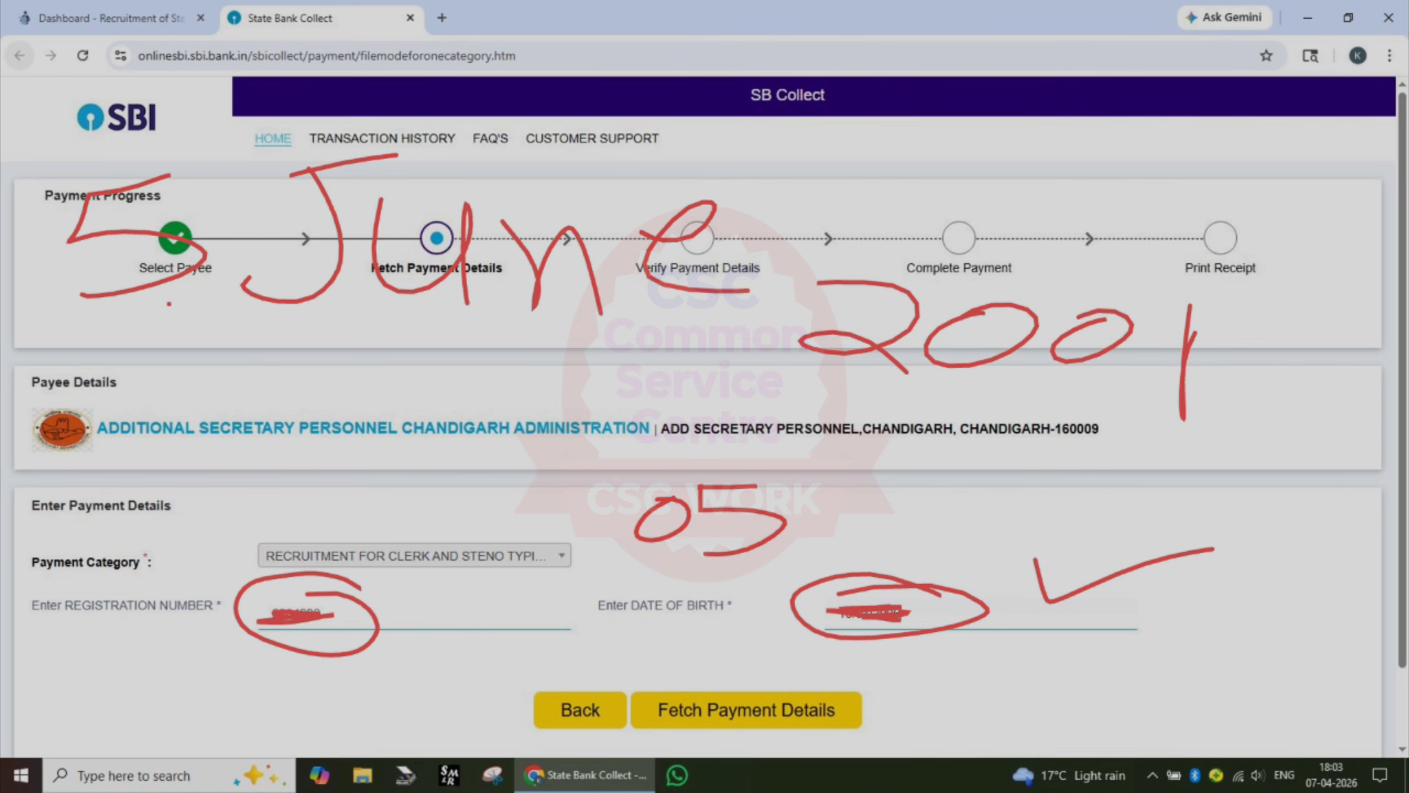
mouse_move(846, 496)
mouse_down()
mouse_move(811, 534)
mouse_move(844, 499)
mouse_up()
mouse_move(904, 460)
mouse_down()
mouse_move(877, 510)
mouse_move(904, 523)
mouse_move(955, 501)
mouse_move(1029, 547)
mouse_up()
mouse_move(1109, 477)
mouse_down()
mouse_move(1088, 488)
mouse_move(1206, 506)
mouse_up()
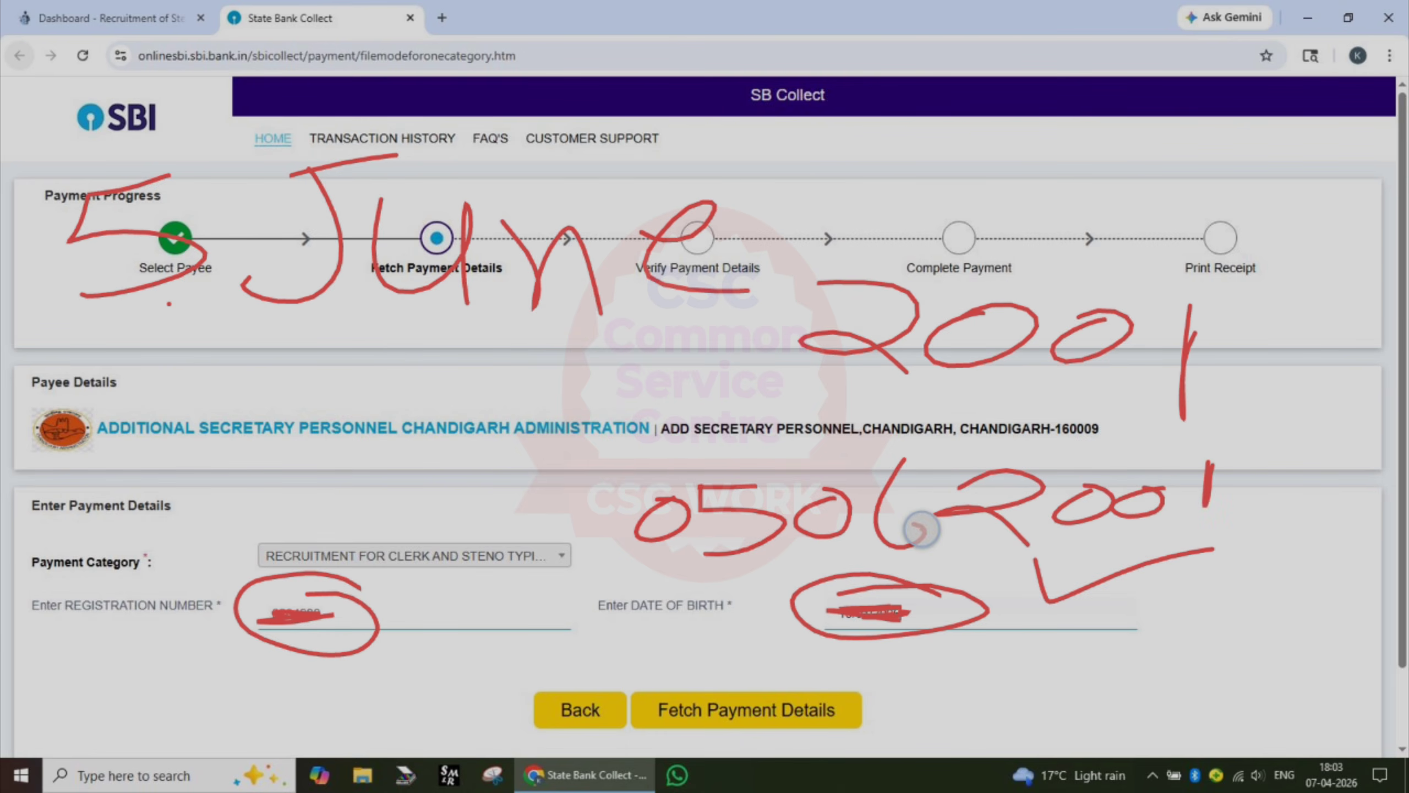
drag(921, 529, 883, 521)
Draw a red slash and a dash over the payee details, and circle the eight-digit sample date.
drag(309, 368, 191, 504)
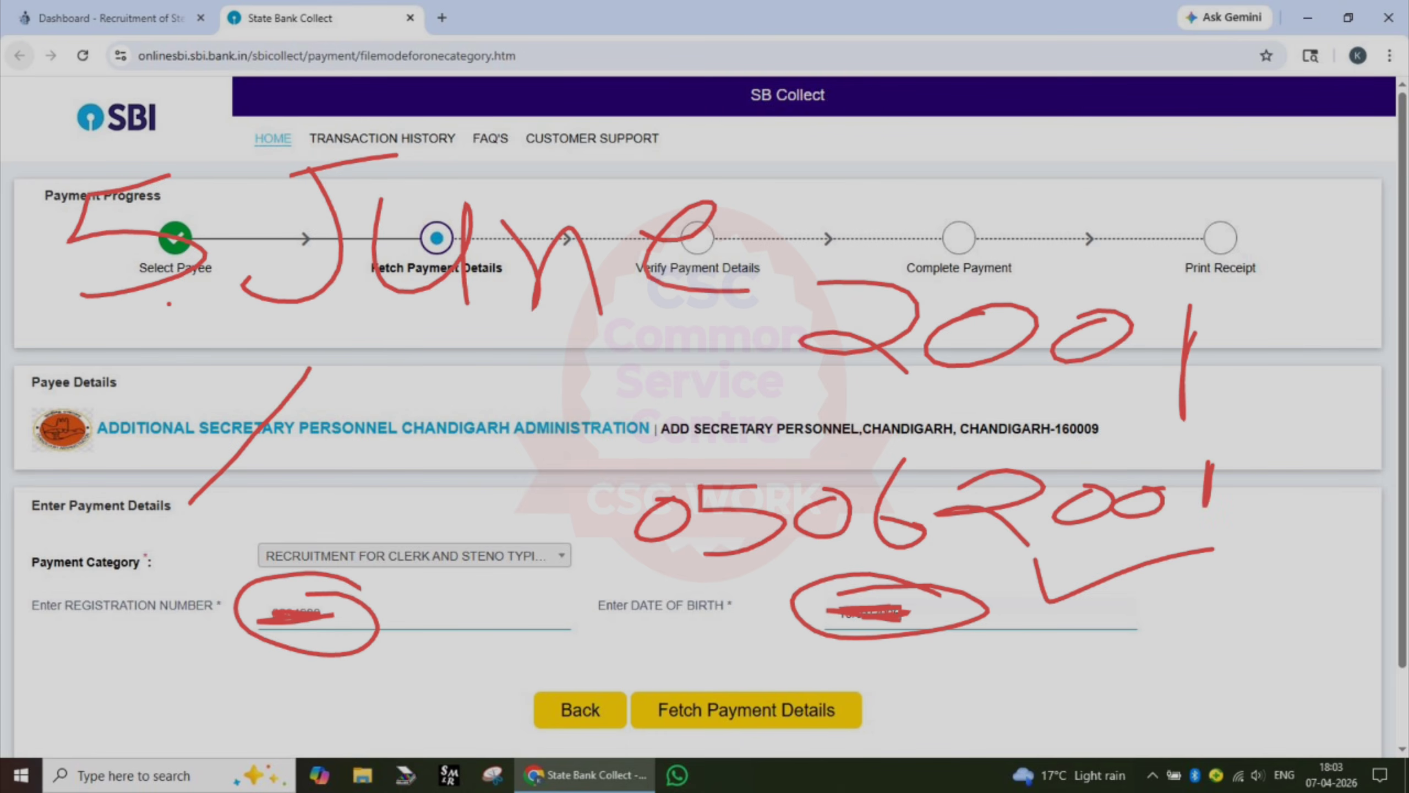
drag(344, 421, 450, 415)
mouse_move(1247, 476)
mouse_down()
mouse_move(1148, 424)
mouse_move(683, 438)
mouse_move(807, 589)
mouse_move(1243, 541)
mouse_move(1076, 427)
mouse_up()
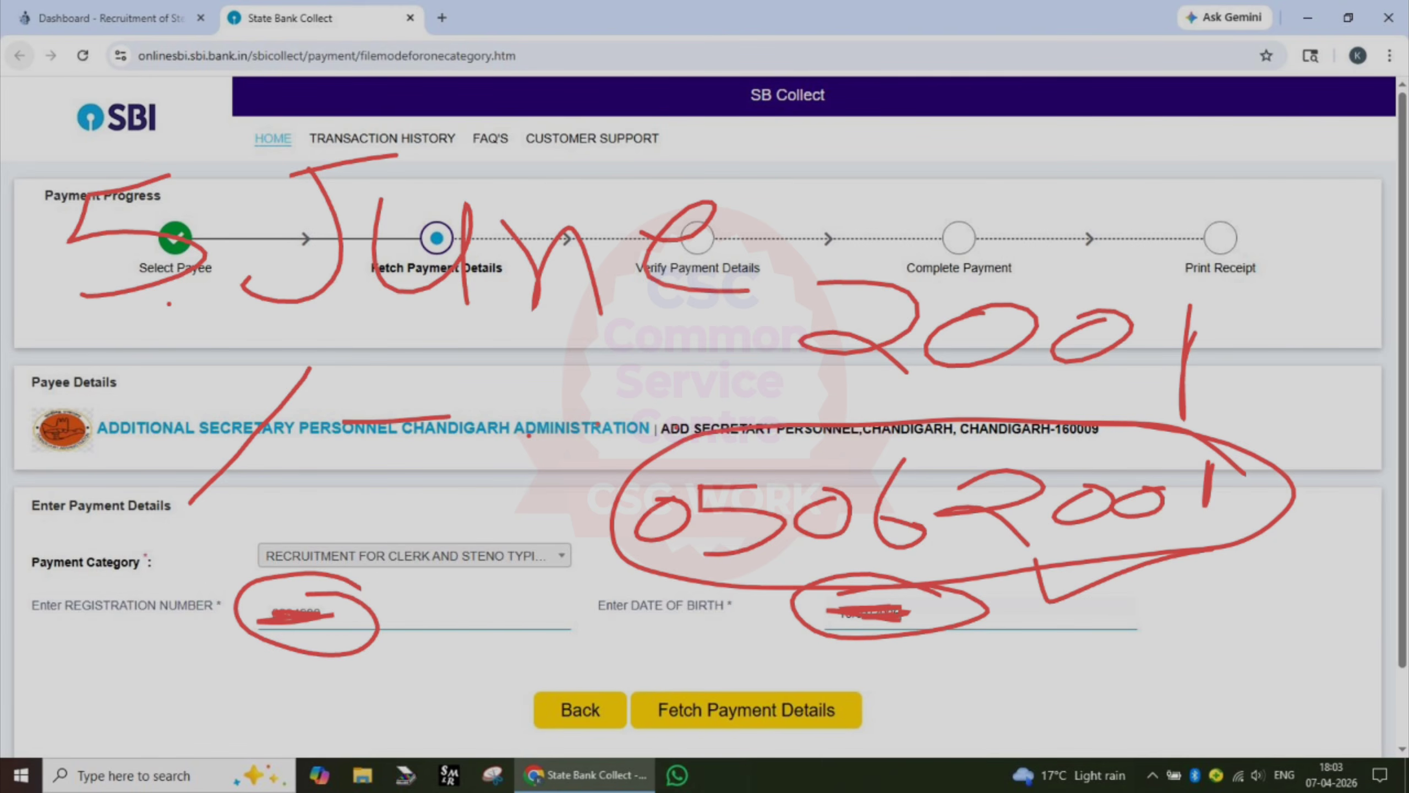
mouse_move(1028, 603)
mouse_down()
mouse_move(1101, 633)
mouse_move(1156, 623)
mouse_up()
Undo all the handwritten dates, ticks and circles on the Fetch Payment Details still.
key(ctrl+z)
key(ctrl+z)
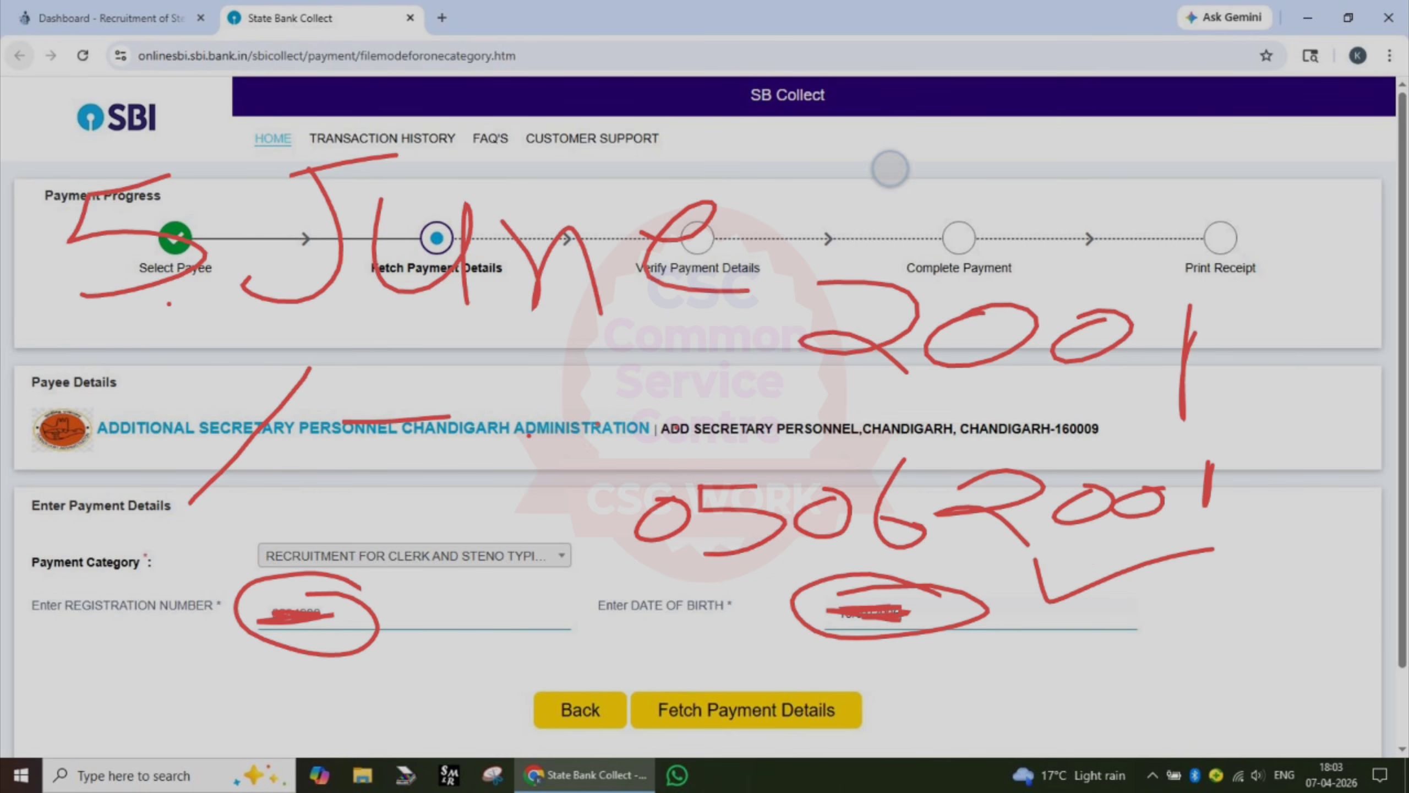
key(ctrl+z)
key(ctrl+z)
key(ctrl+z)
key(ctrl+z)
key(ctrl+z)
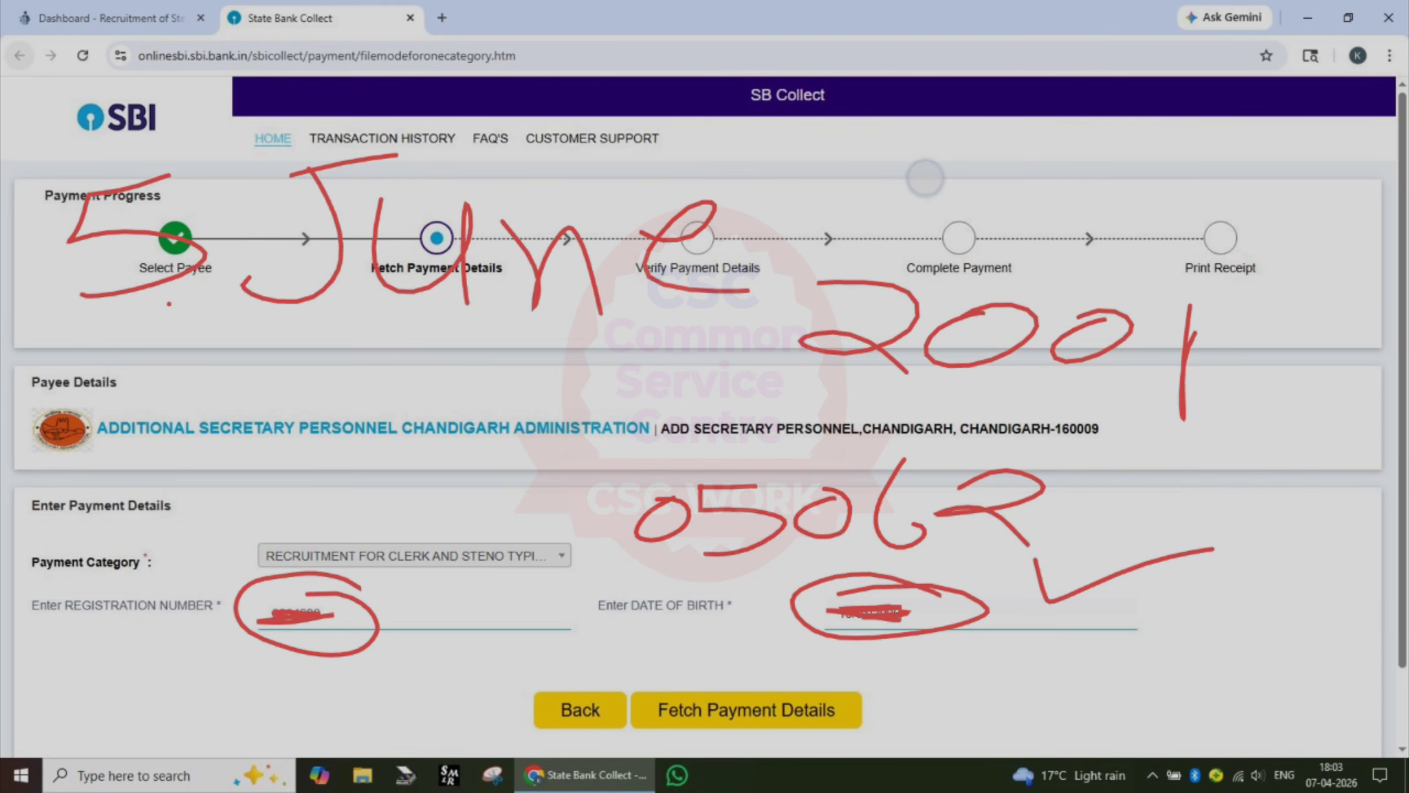
key(ctrl+z)
key(ctrl+z)
key(ctrl+z)
key(ctrl+z)
key(ctrl+z)
key(ctrl+z)
key(ctrl+z)
key(ctrl+z)
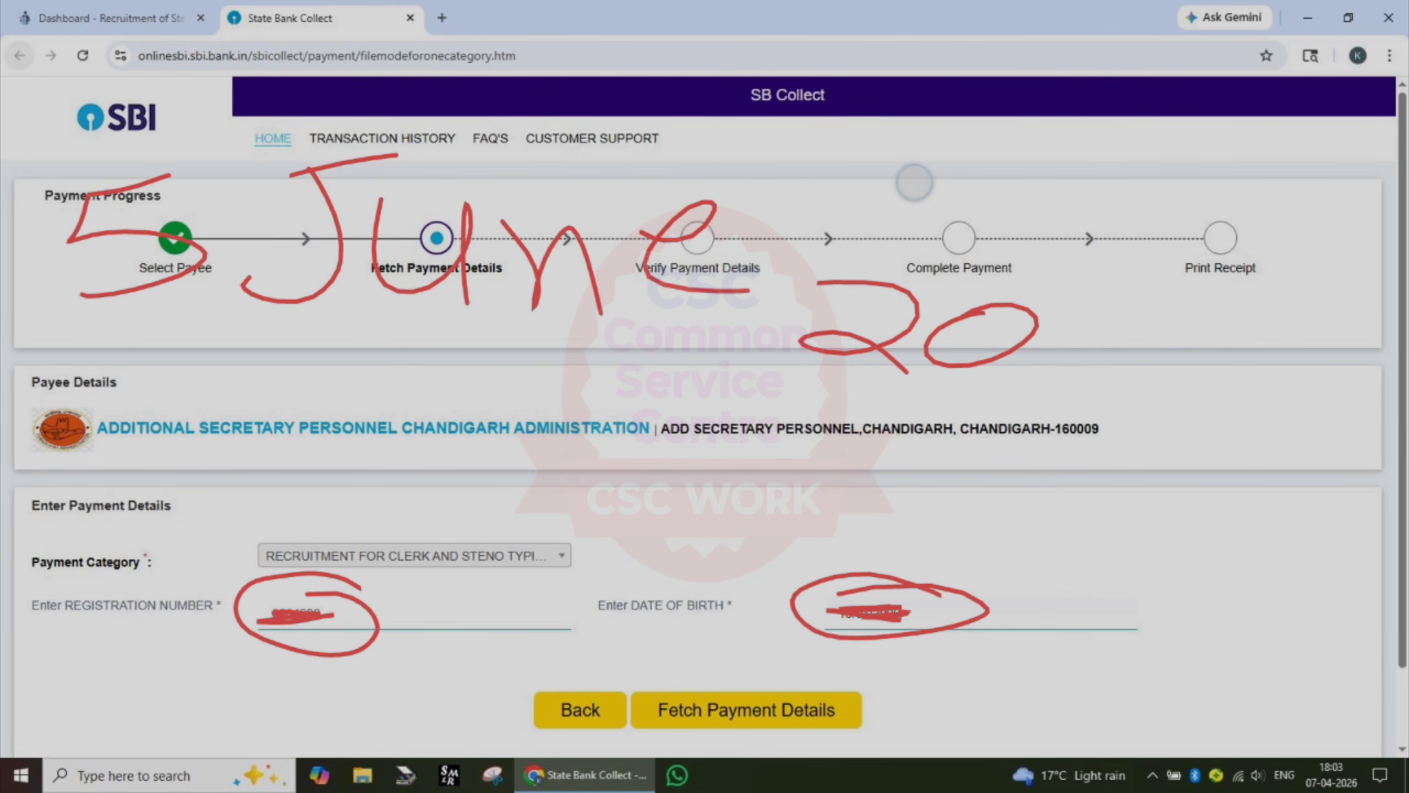
key(ctrl+z)
key(ctrl+z)
key(ctrl+z)
key(ctrl+z)
key(ctrl+z)
key(ctrl+z)
key(ctrl+z)
key(ctrl+z)
key(ctrl+z)
key(ctrl+z)
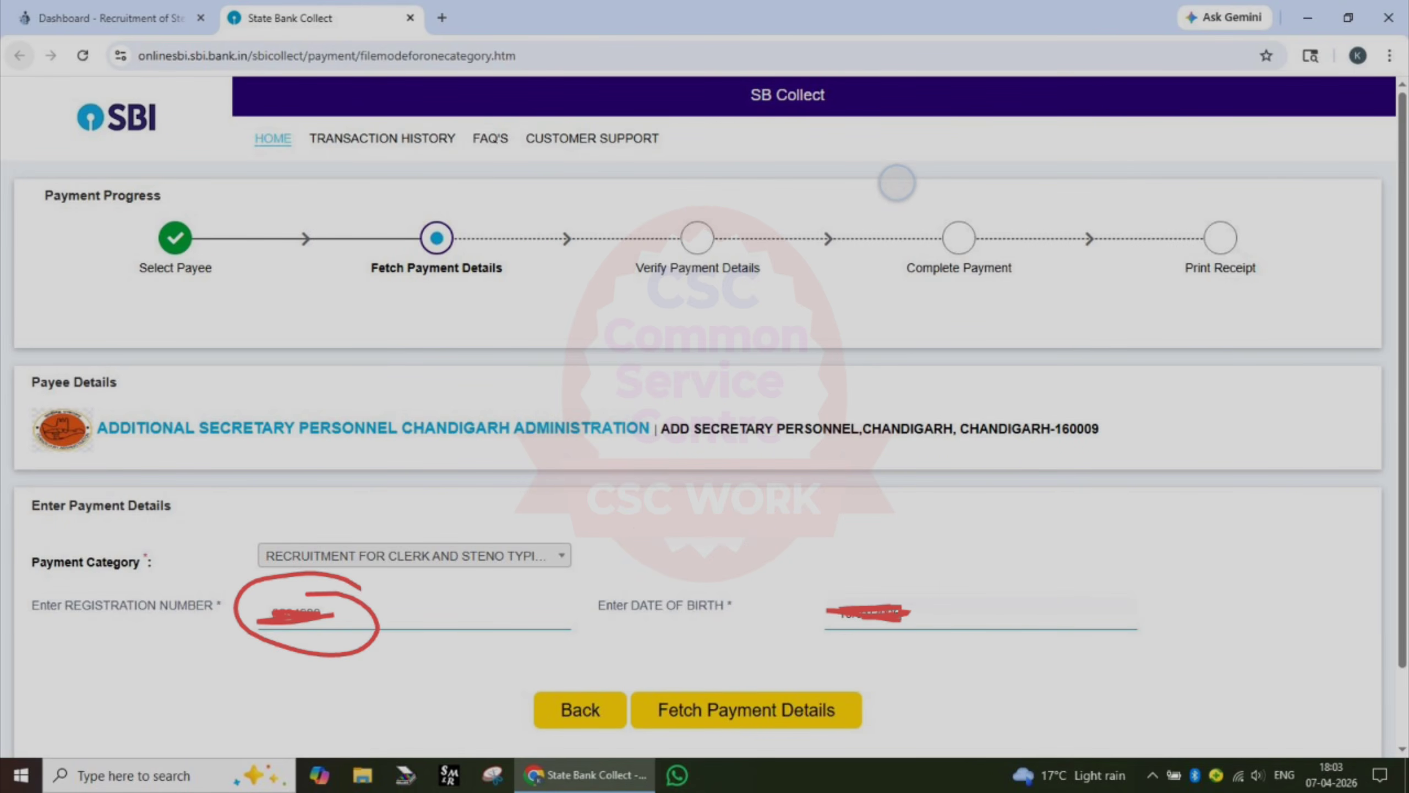
key(ctrl+z)
key(ctrl+z)
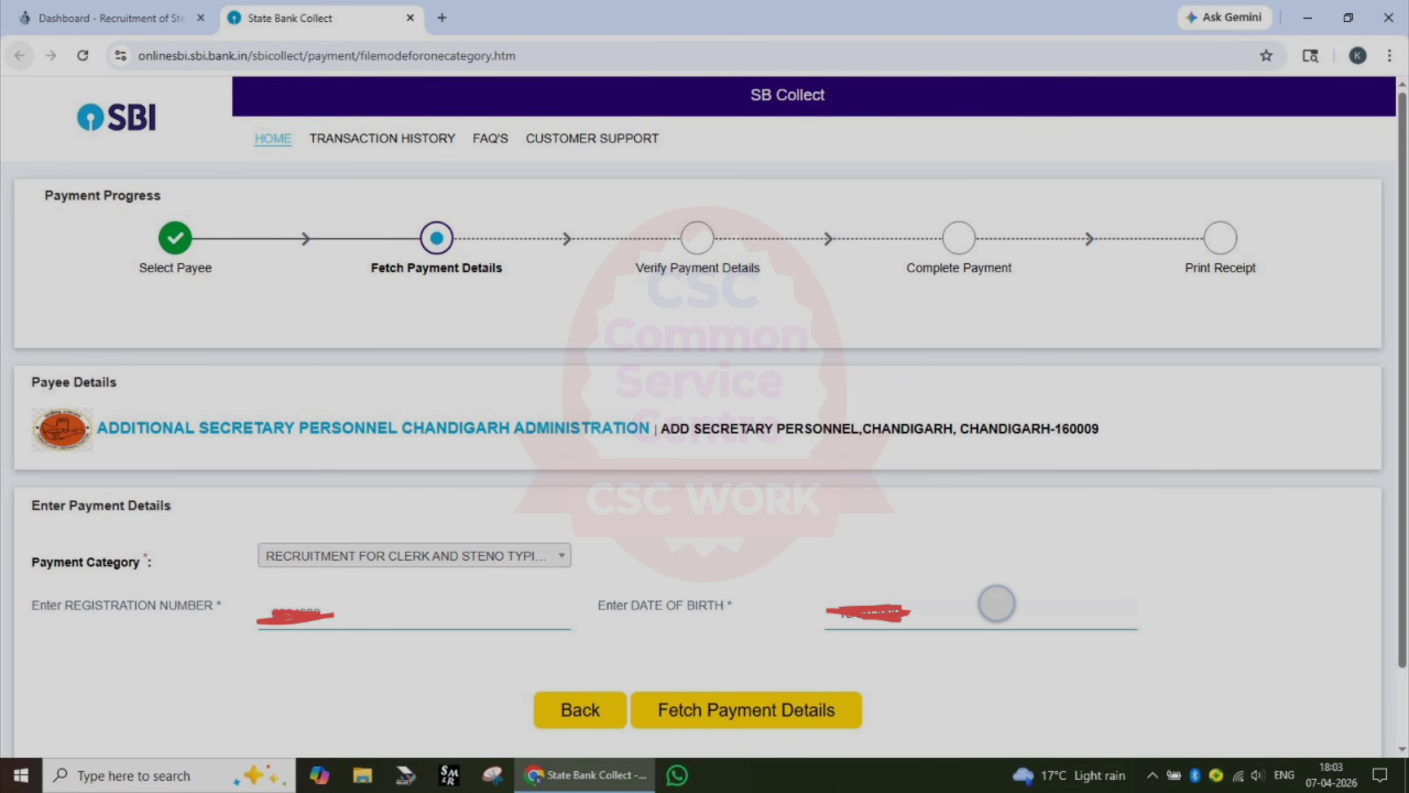
Circle the date of birth and registration number entries in red again, and tick the Fetch Payment Details button.
mouse_move(997, 603)
mouse_down()
mouse_move(796, 639)
mouse_move(885, 575)
mouse_up()
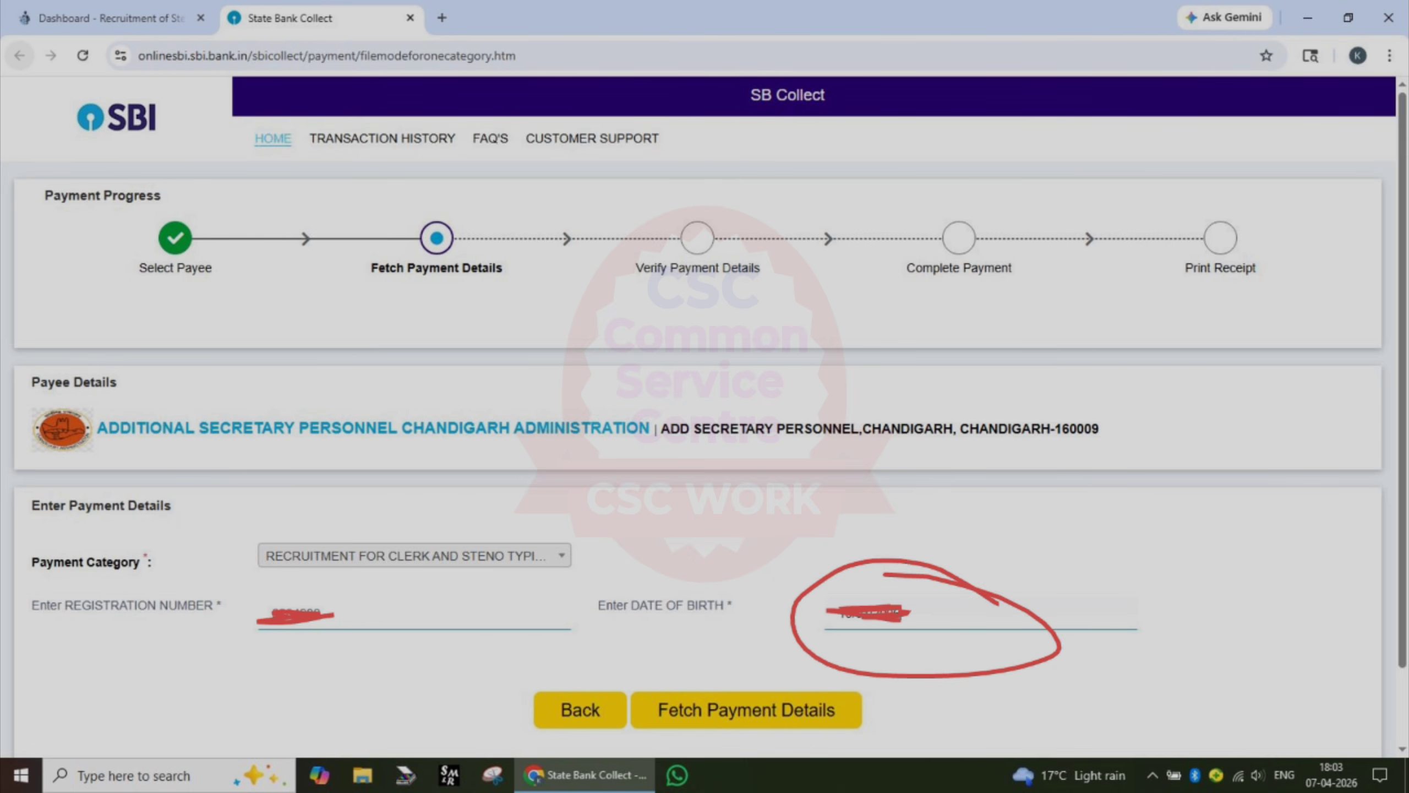
mouse_move(388, 608)
mouse_down()
mouse_move(280, 617)
mouse_move(300, 613)
mouse_up()
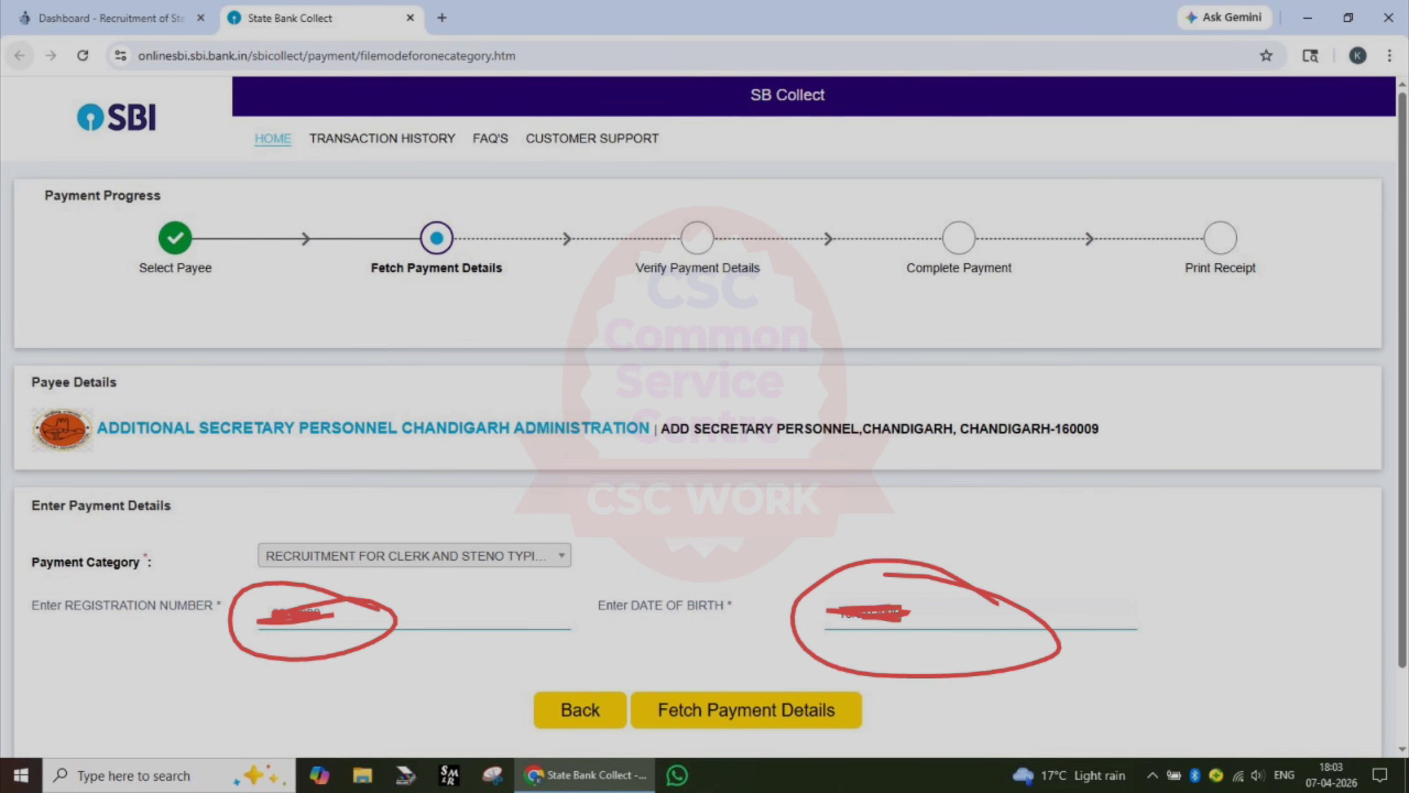
mouse_move(689, 692)
mouse_down()
mouse_move(700, 707)
mouse_move(863, 659)
mouse_up()
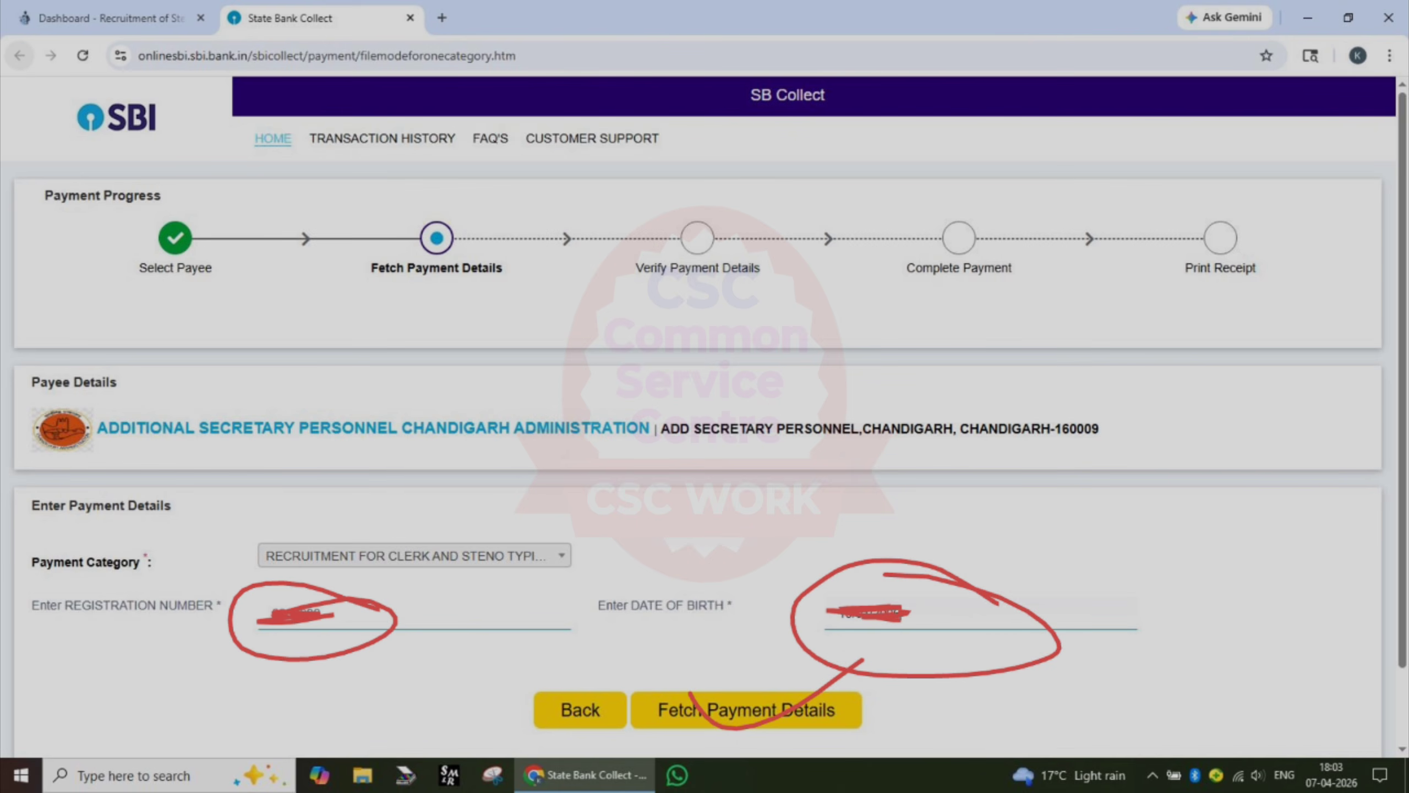
Handwrite a large red 24 over the payee details and add two ticks beside it.
drag(296, 392, 442, 493)
mouse_move(450, 339)
mouse_down()
mouse_move(535, 418)
mouse_move(582, 498)
mouse_up()
mouse_move(636, 337)
mouse_down()
mouse_move(810, 369)
mouse_move(899, 333)
mouse_up()
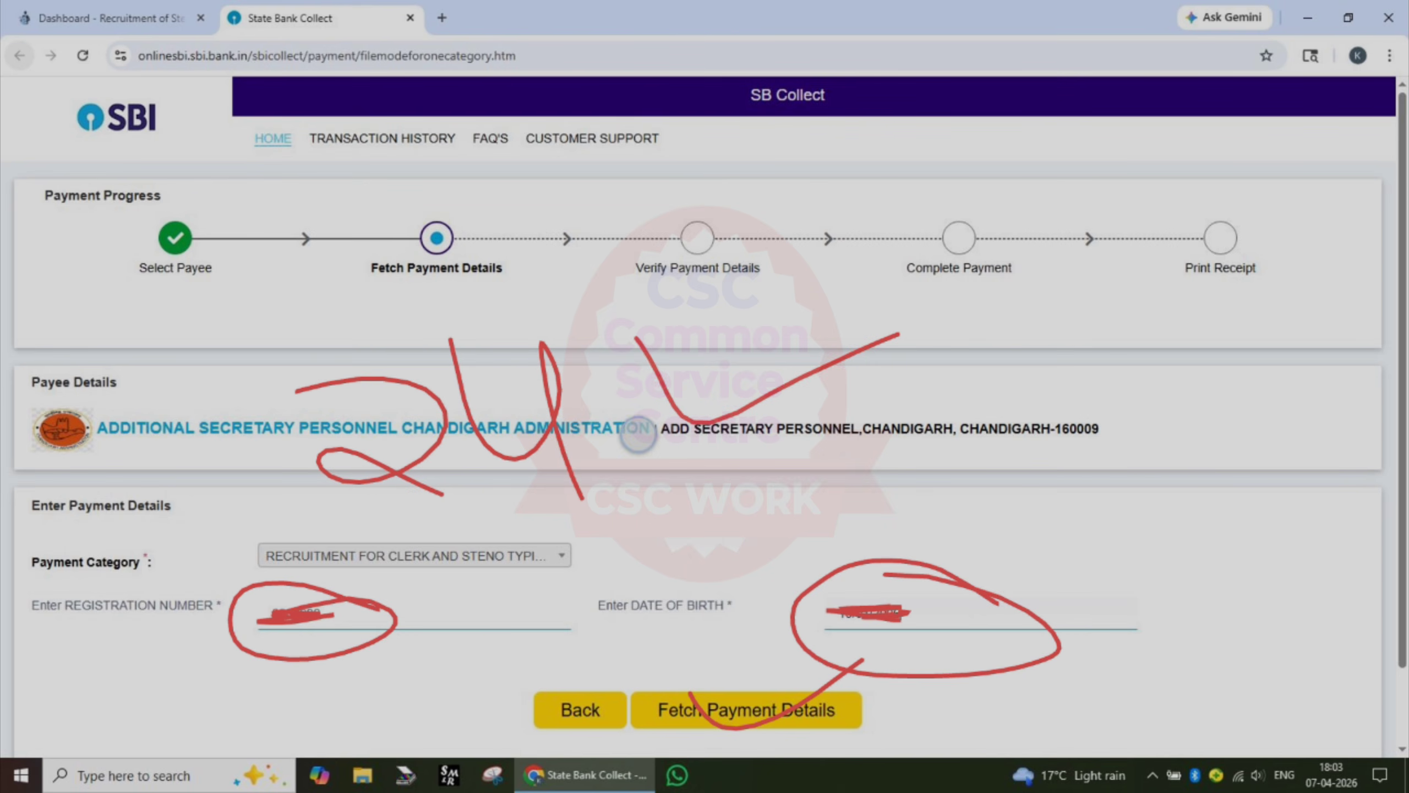
drag(638, 434, 893, 373)
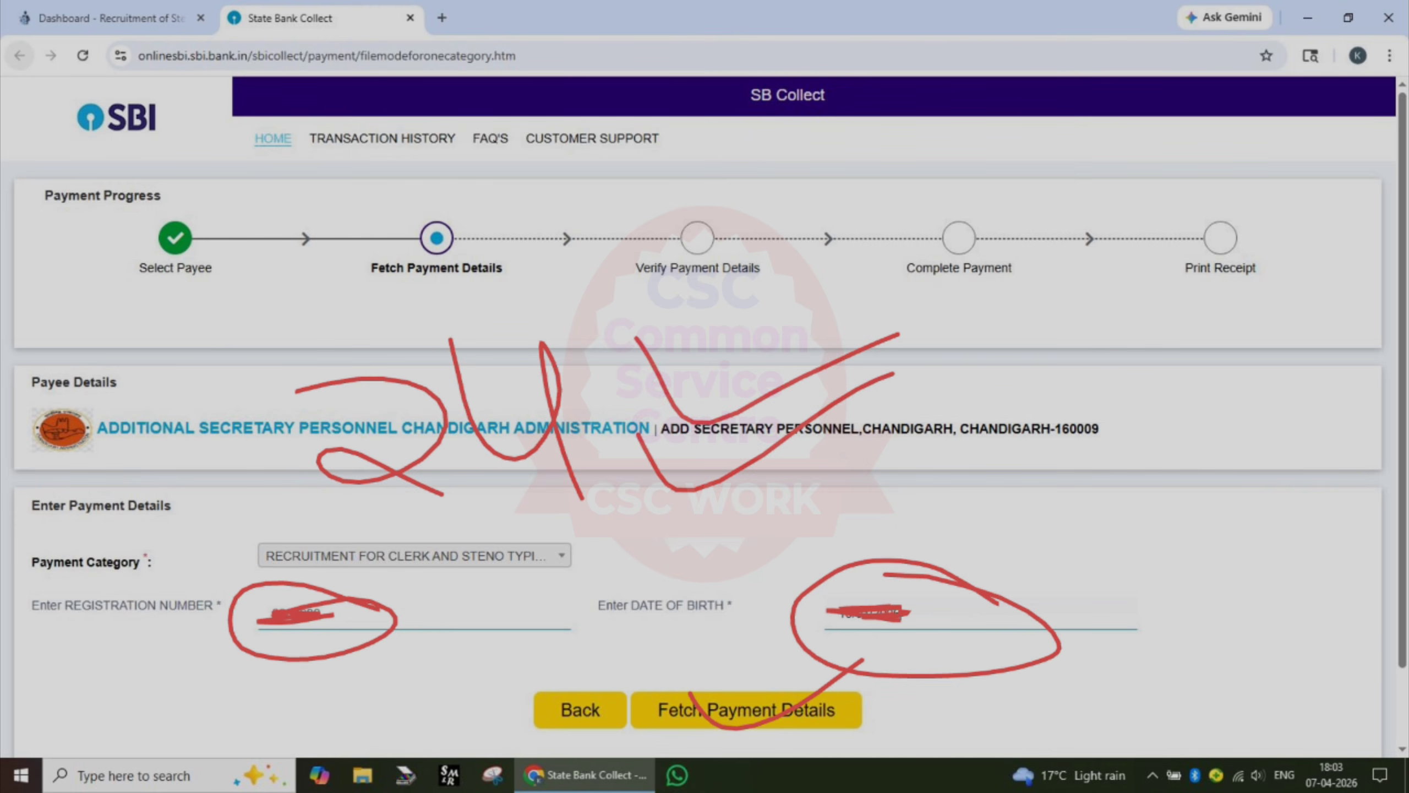
Undo the handwritten 24 and the two ticks beside it.
click(897, 176)
click(892, 186)
click(893, 186)
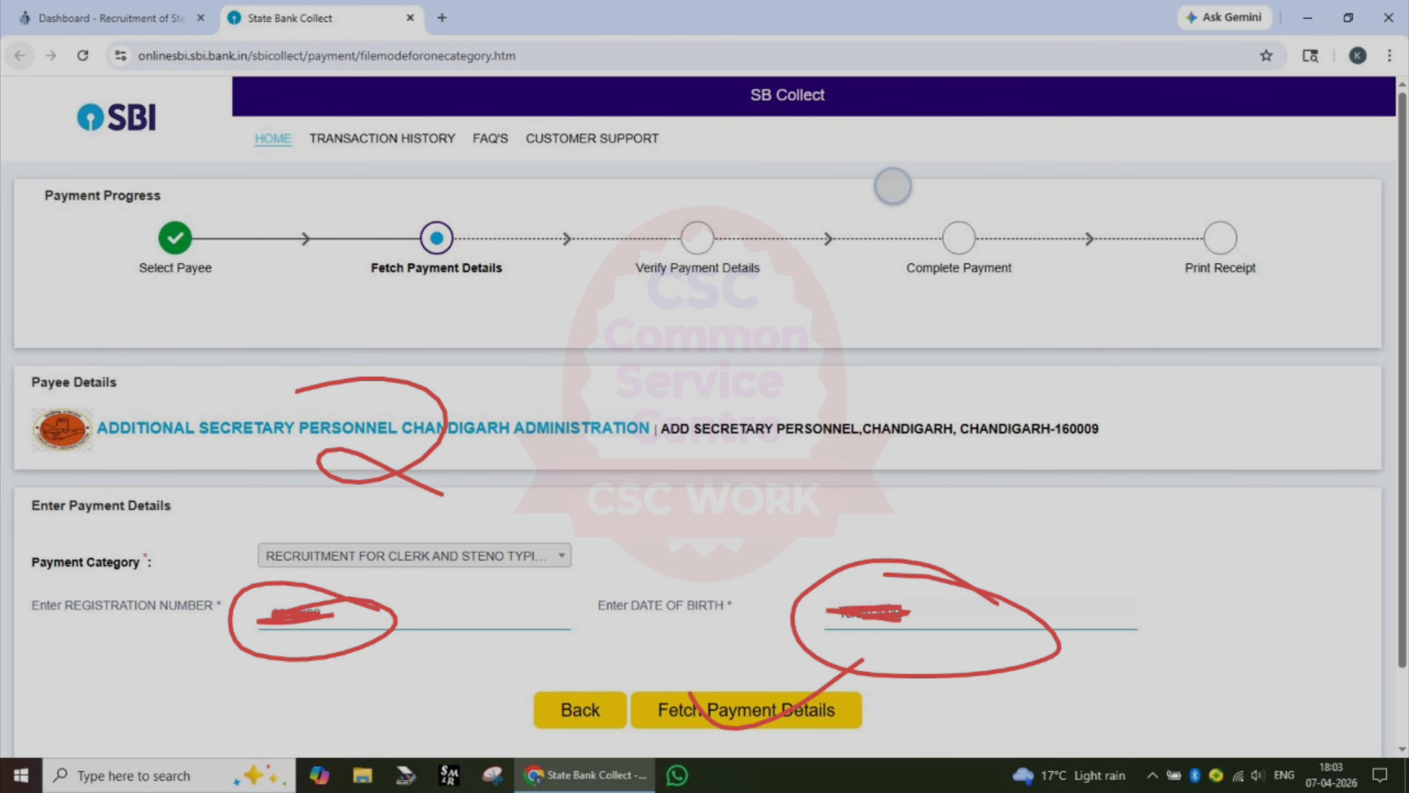
click(903, 199)
click(900, 195)
click(900, 195)
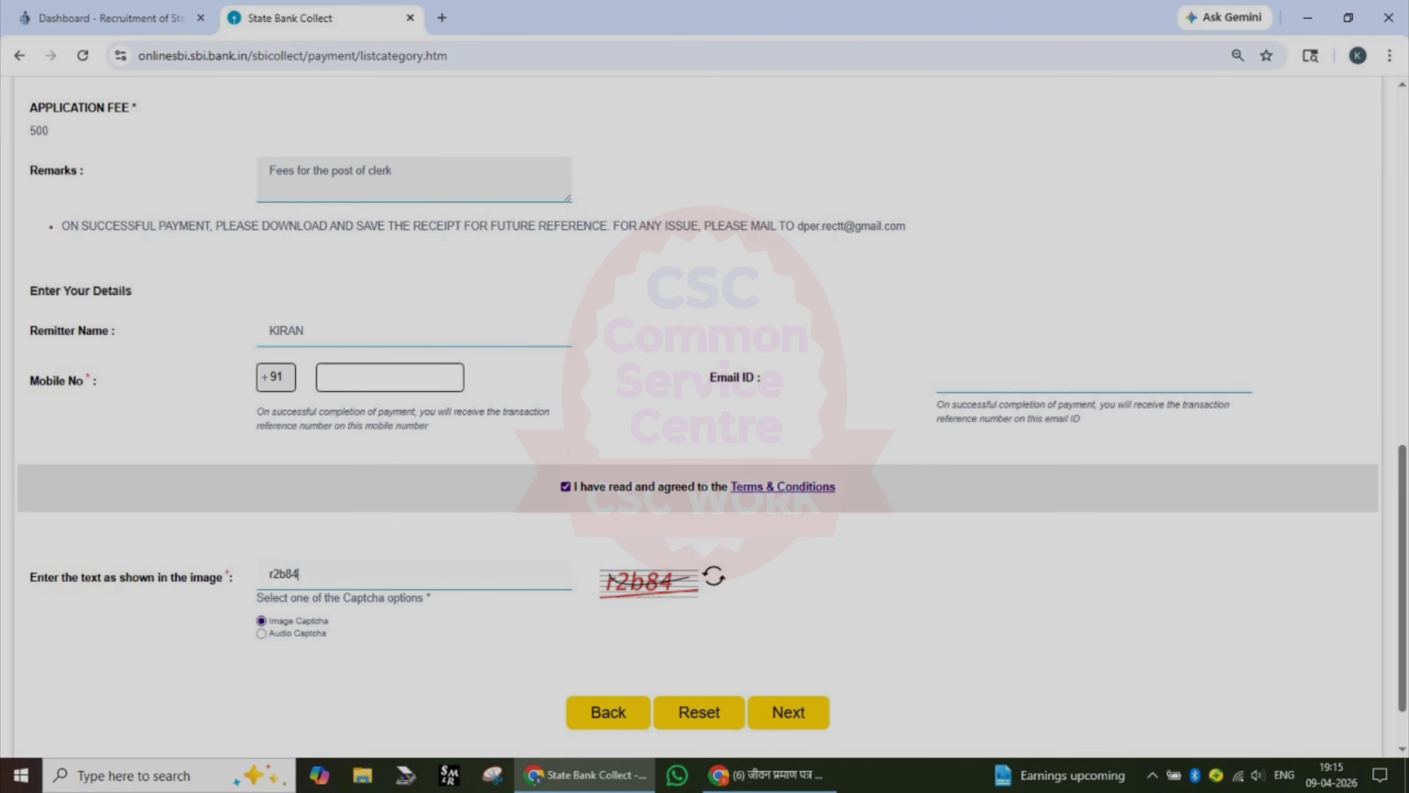
Draw a red downward arrow above the Email ID field on the remitter details still.
drag(1027, 120, 987, 310)
drag(943, 208, 1060, 233)
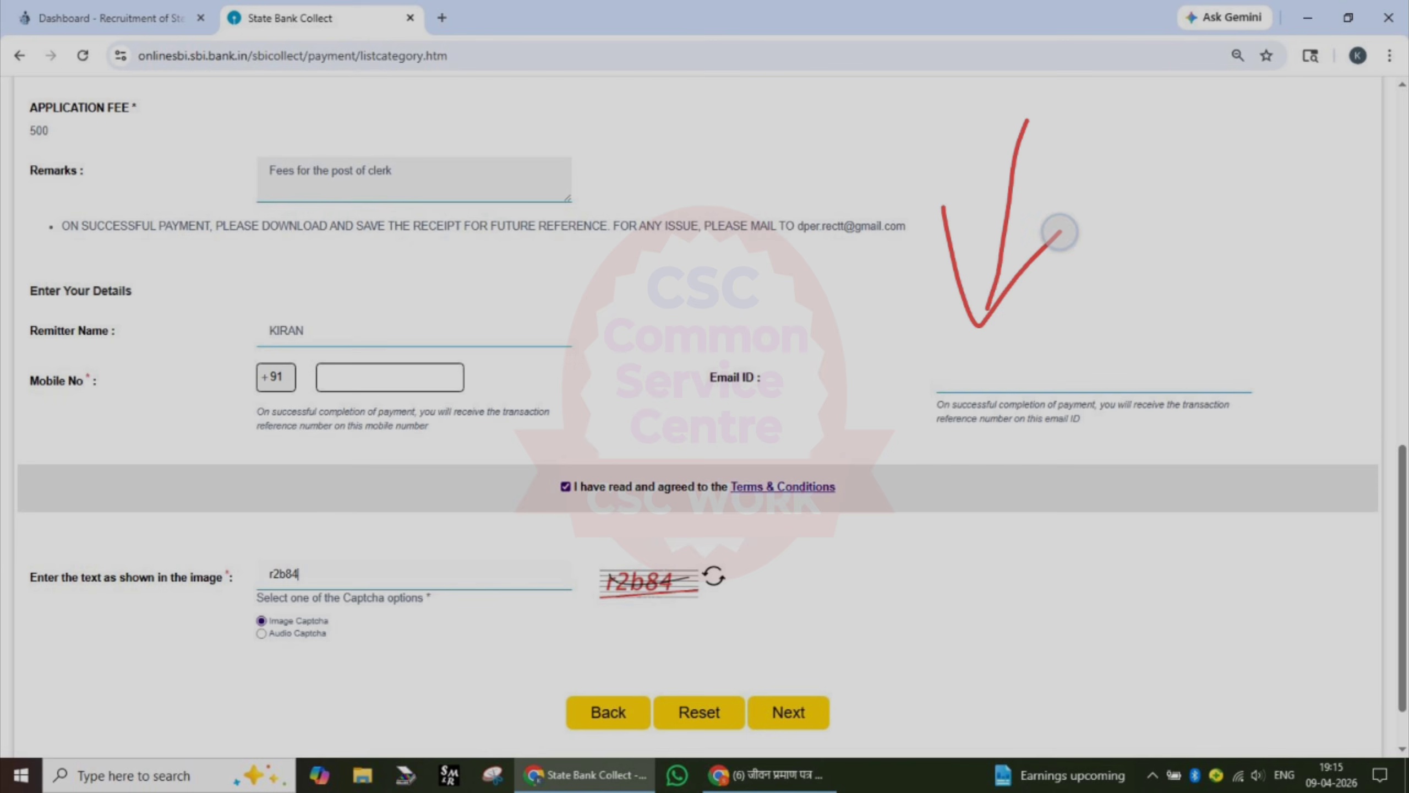
Draw five red check strokes down the page from Application Fee to Remitter Name.
drag(170, 93, 370, 63)
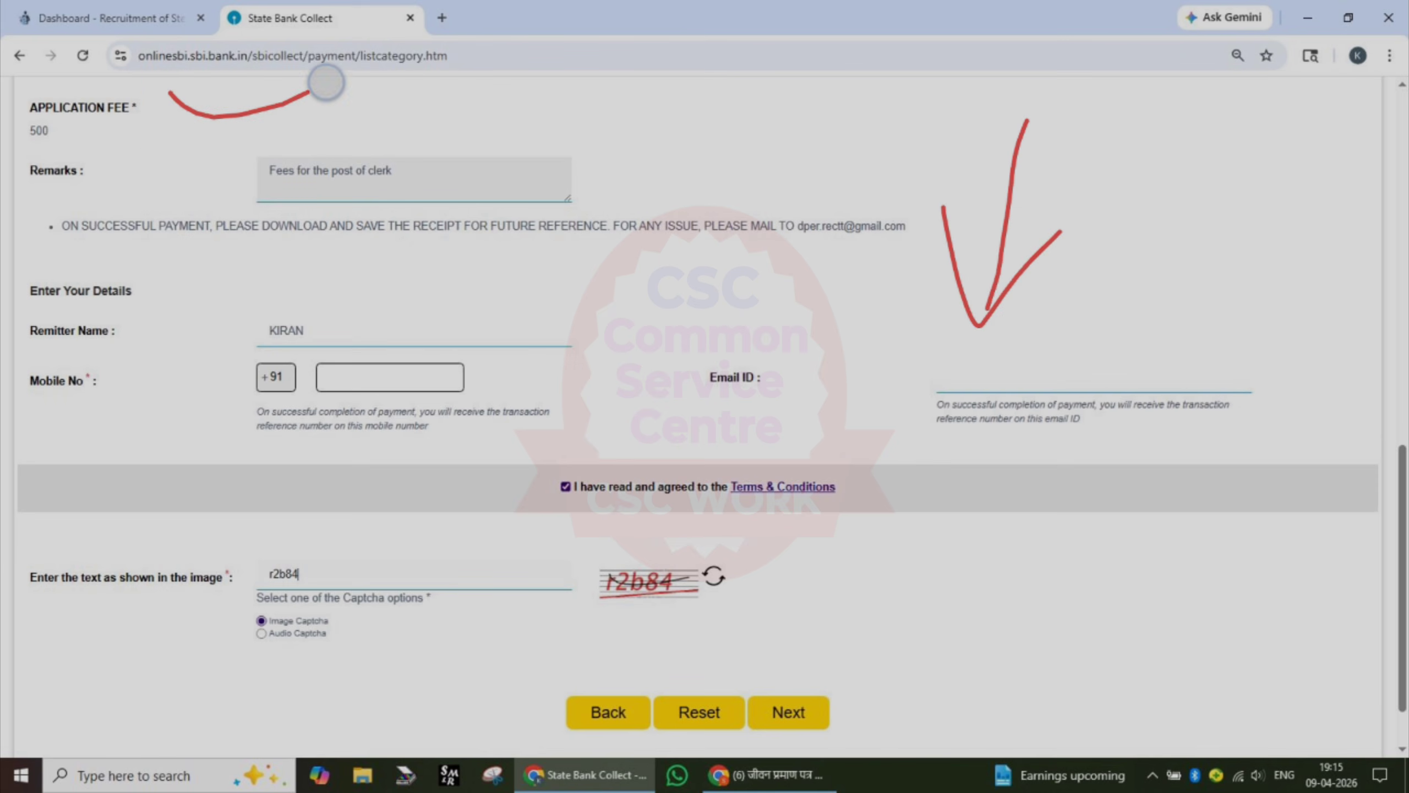
drag(171, 136, 416, 105)
drag(186, 208, 392, 186)
drag(191, 274, 378, 237)
drag(217, 328, 369, 273)
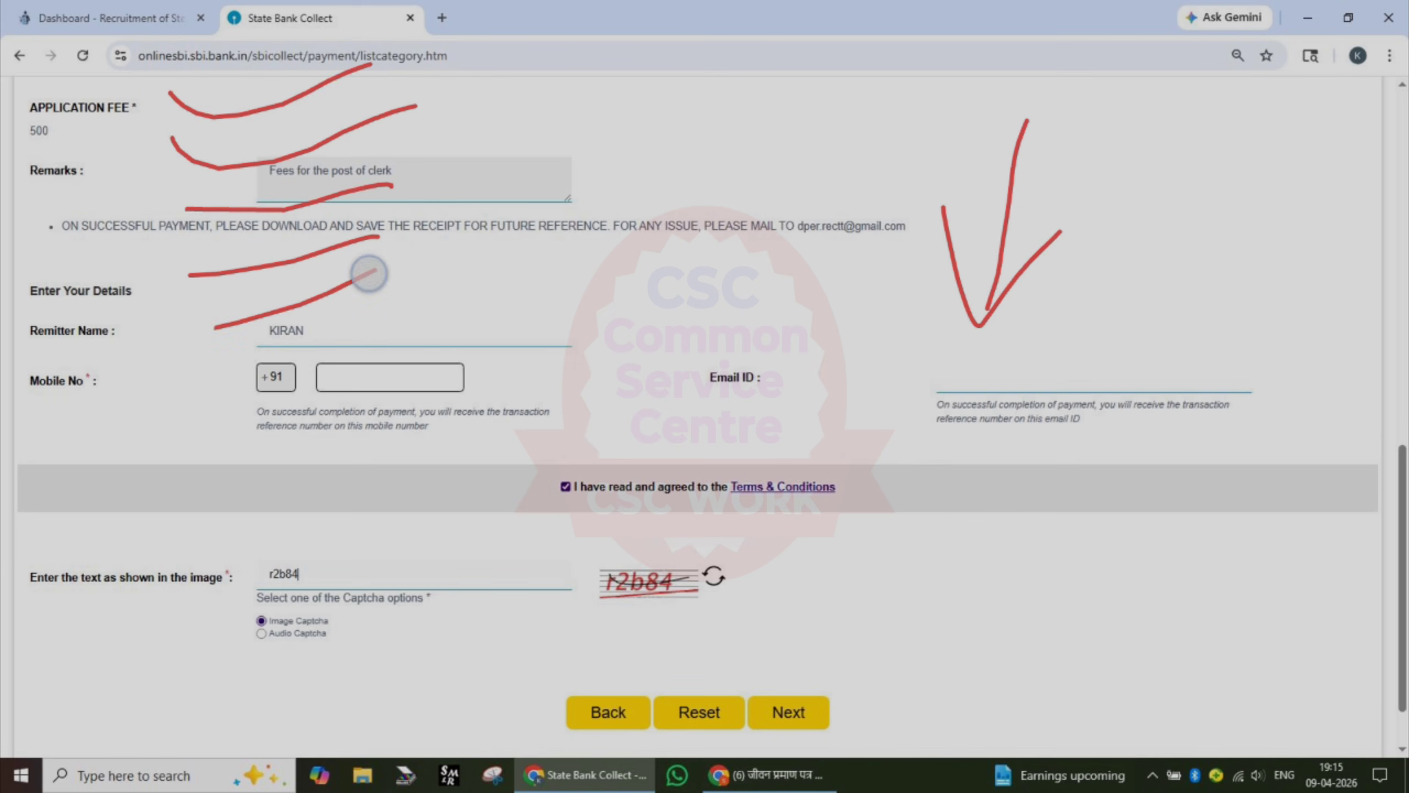
Undo the red check strokes between Application Fee and Remitter Name, keeping the downward arrow.
key(ctrl+z)
key(ctrl+z)
key(ctrl+z)
key(ctrl+z)
key(ctrl+z)
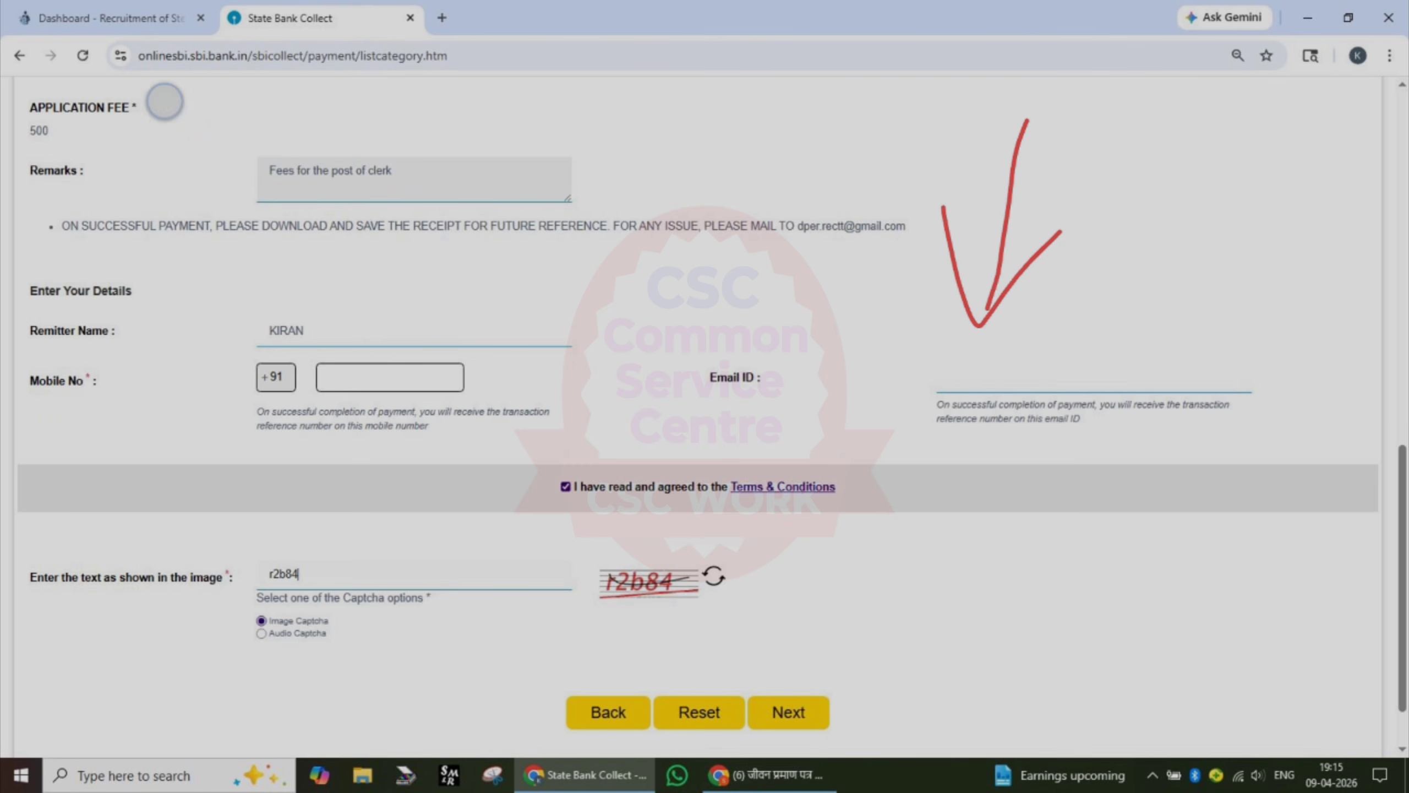
mouse_move(164, 102)
mouse_down()
mouse_move(12, 94)
mouse_move(173, 114)
mouse_up()
key(ctrl+z)
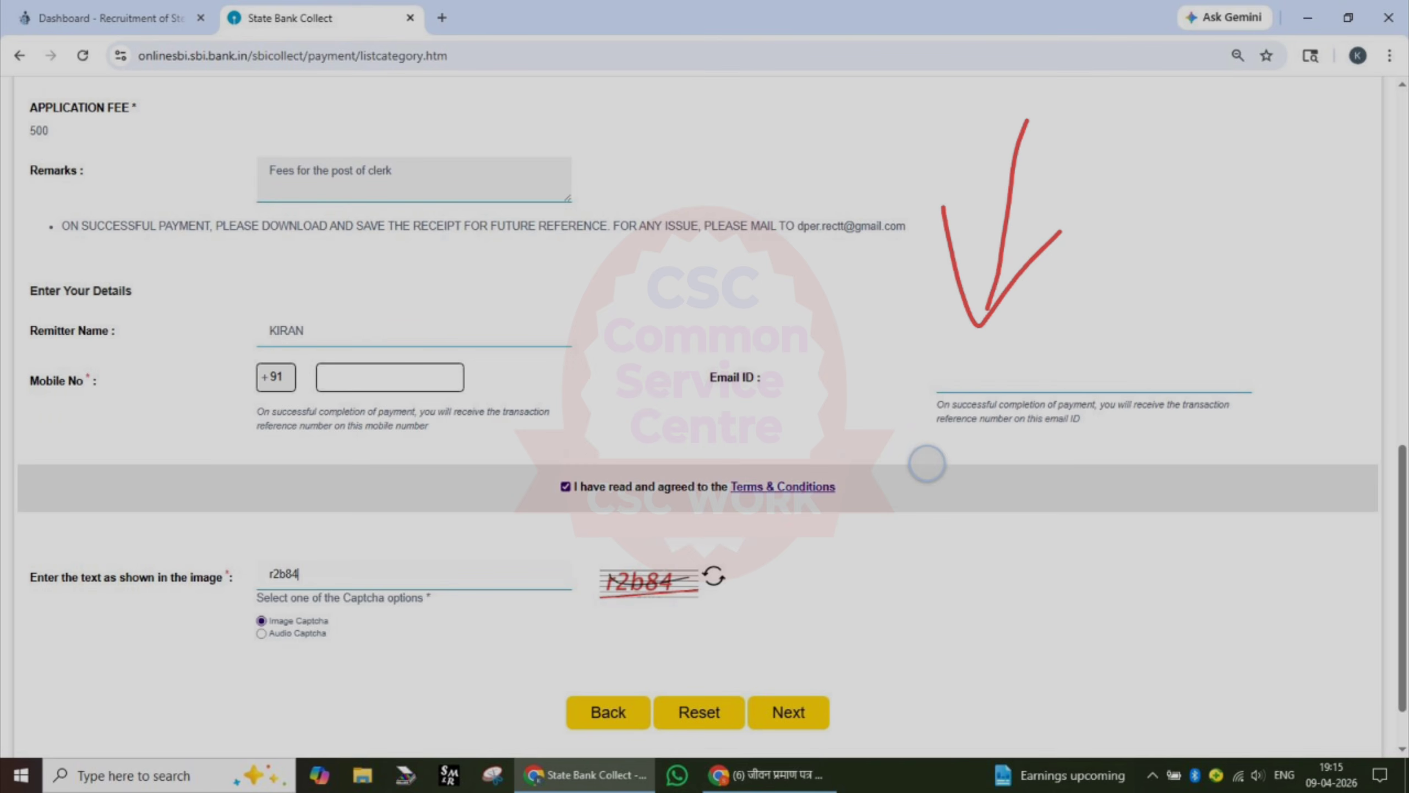
Circle the Remitter Name entry in red and tick the Mobile No and Email ID fields.
mouse_move(452, 162)
mouse_down()
mouse_move(314, 220)
mouse_move(268, 140)
mouse_up()
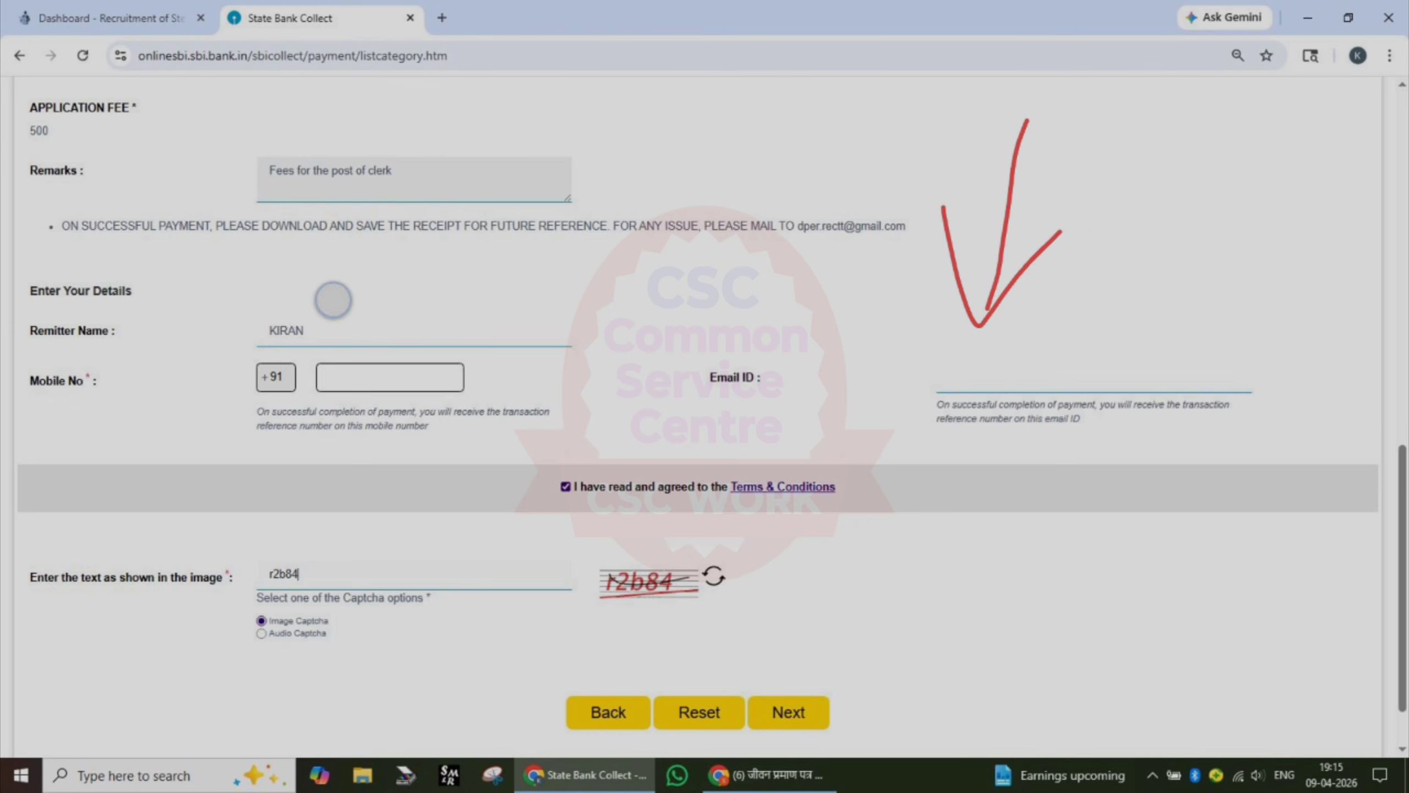
mouse_move(334, 301)
mouse_down()
mouse_move(327, 342)
mouse_move(224, 305)
mouse_up()
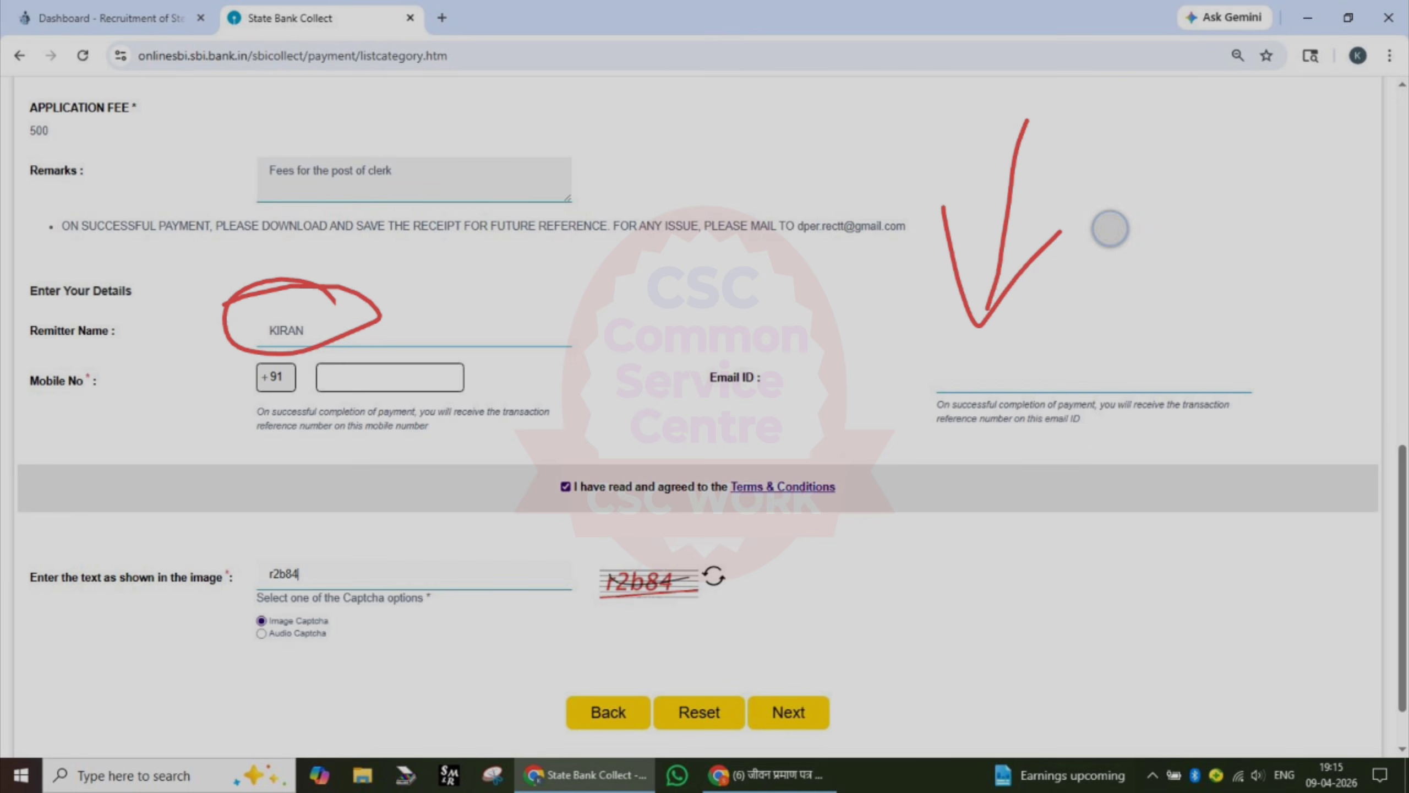
drag(359, 364, 537, 304)
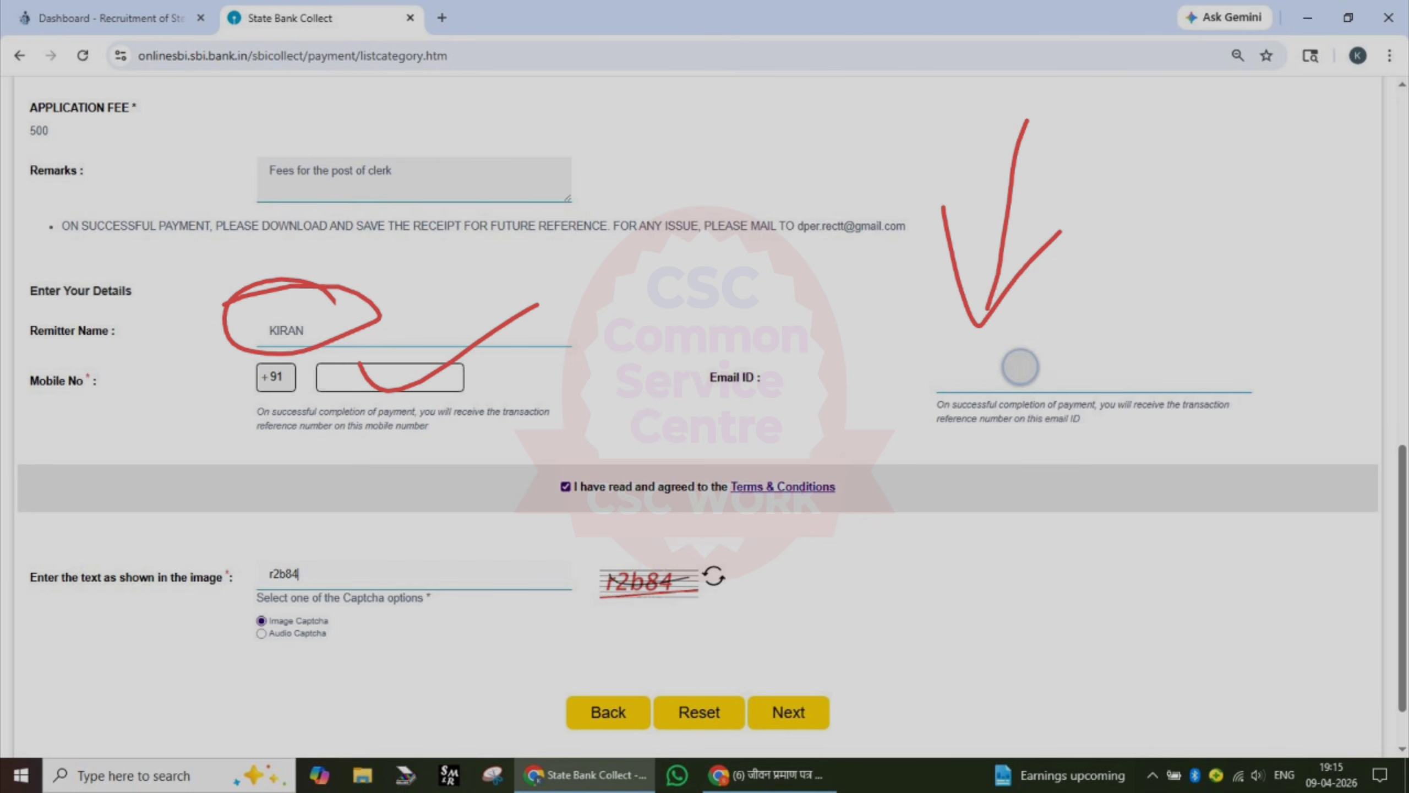
mouse_move(1019, 366)
mouse_down()
mouse_move(1110, 383)
mouse_move(1242, 306)
mouse_up()
Circle the captcha image in red, tick the captcha text field, and mark the Next button with two ticks.
mouse_move(744, 588)
mouse_down()
mouse_move(721, 541)
mouse_move(597, 608)
mouse_move(738, 569)
mouse_up()
drag(311, 535, 493, 491)
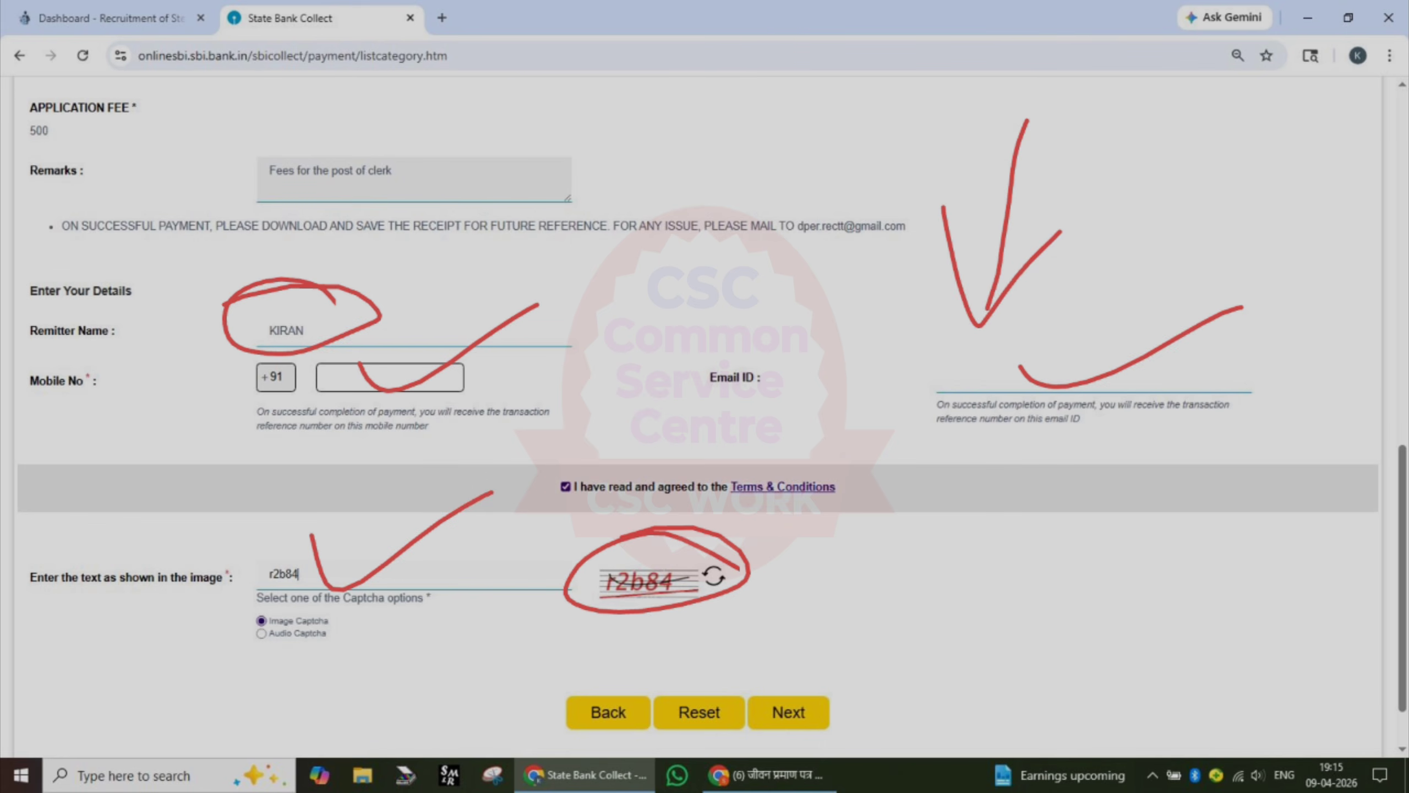
mouse_move(766, 673)
mouse_down()
mouse_move(775, 702)
mouse_move(903, 642)
mouse_up()
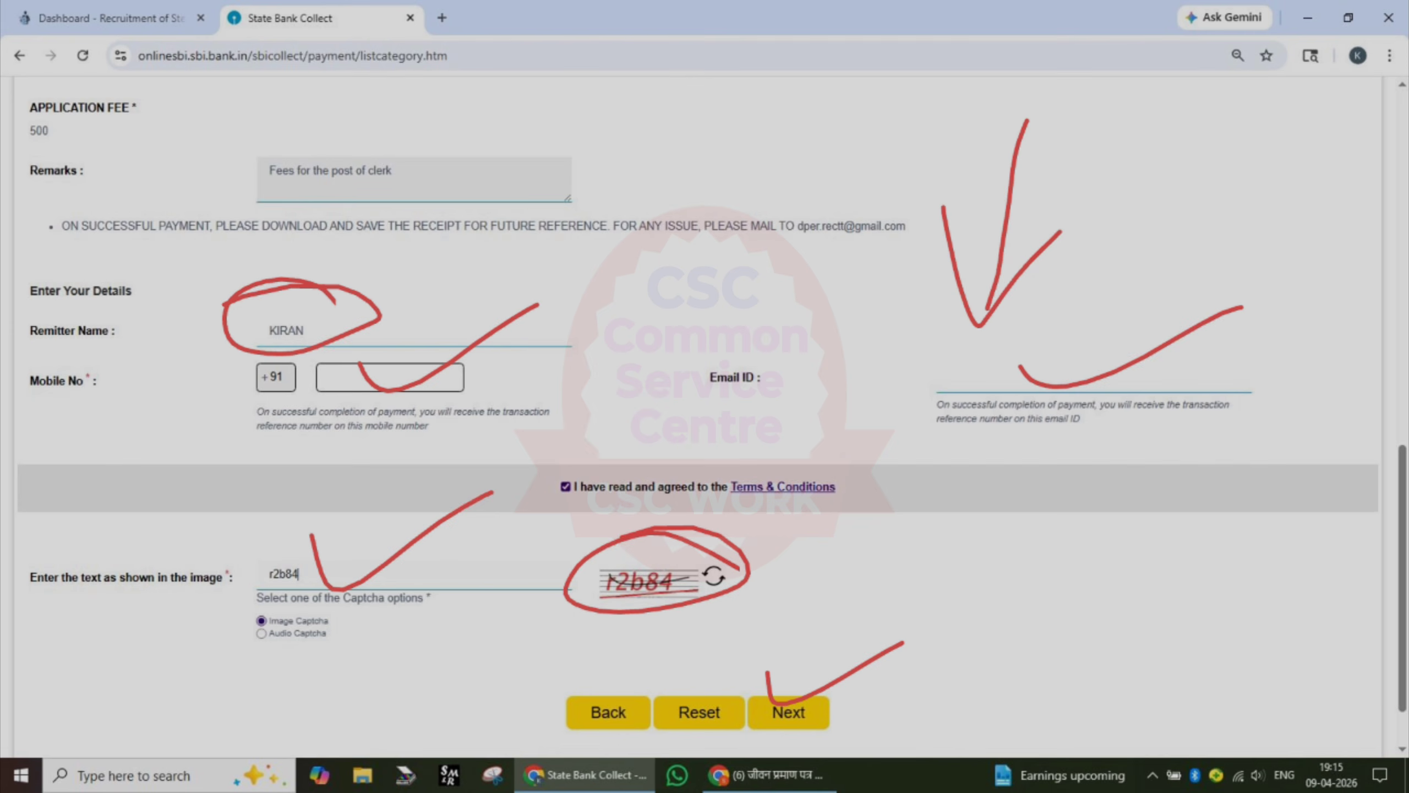
drag(757, 715, 890, 692)
Undo the latest red marks on the remitter details still.
key(ctrl+z)
key(ctrl+z)
key(ctrl+z)
key(ctrl+z)
key(ctrl+z)
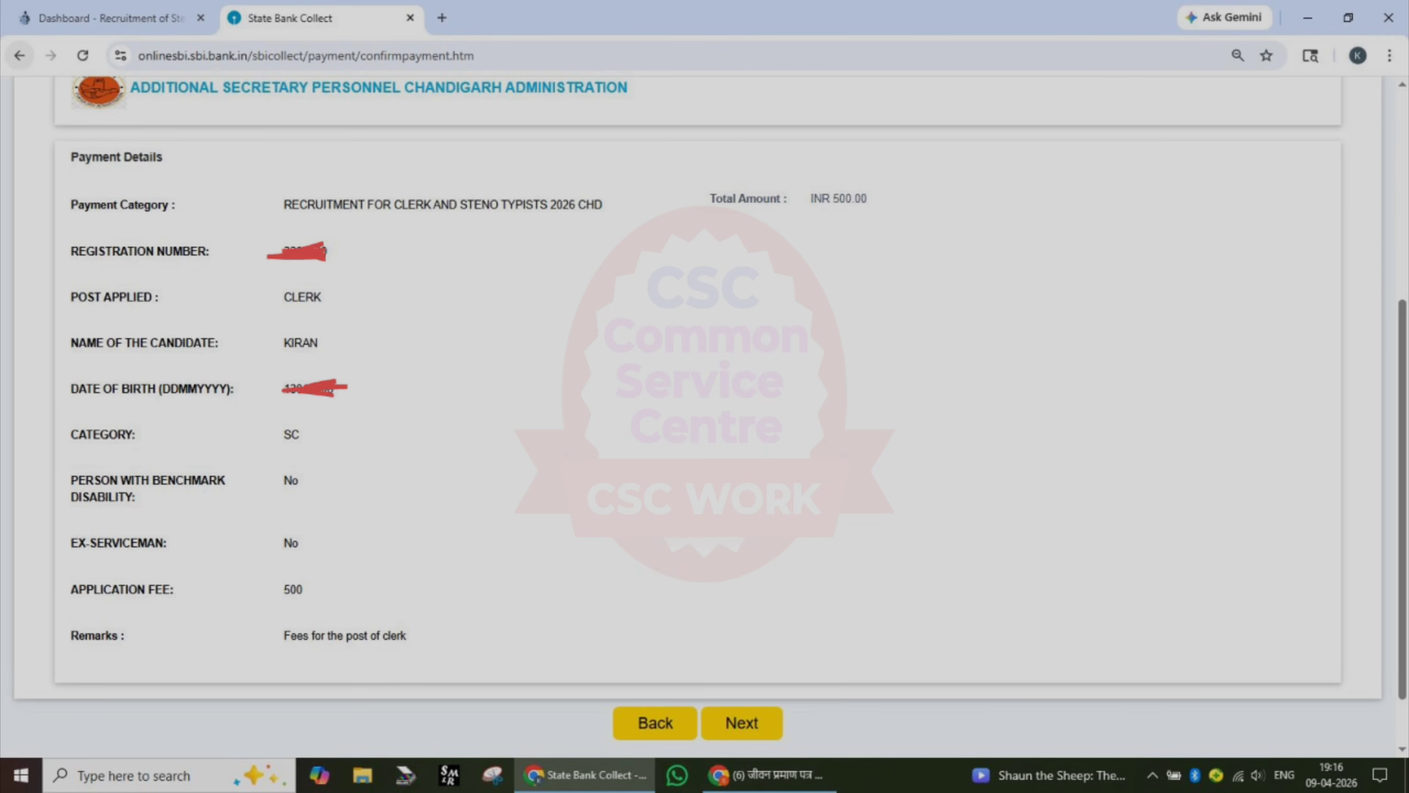
Circle the Total Amount in red and tick the registration number, post applied, candidate name, date of birth and category rows.
mouse_move(908, 181)
mouse_down()
mouse_move(815, 147)
mouse_move(906, 210)
mouse_move(767, 184)
mouse_up()
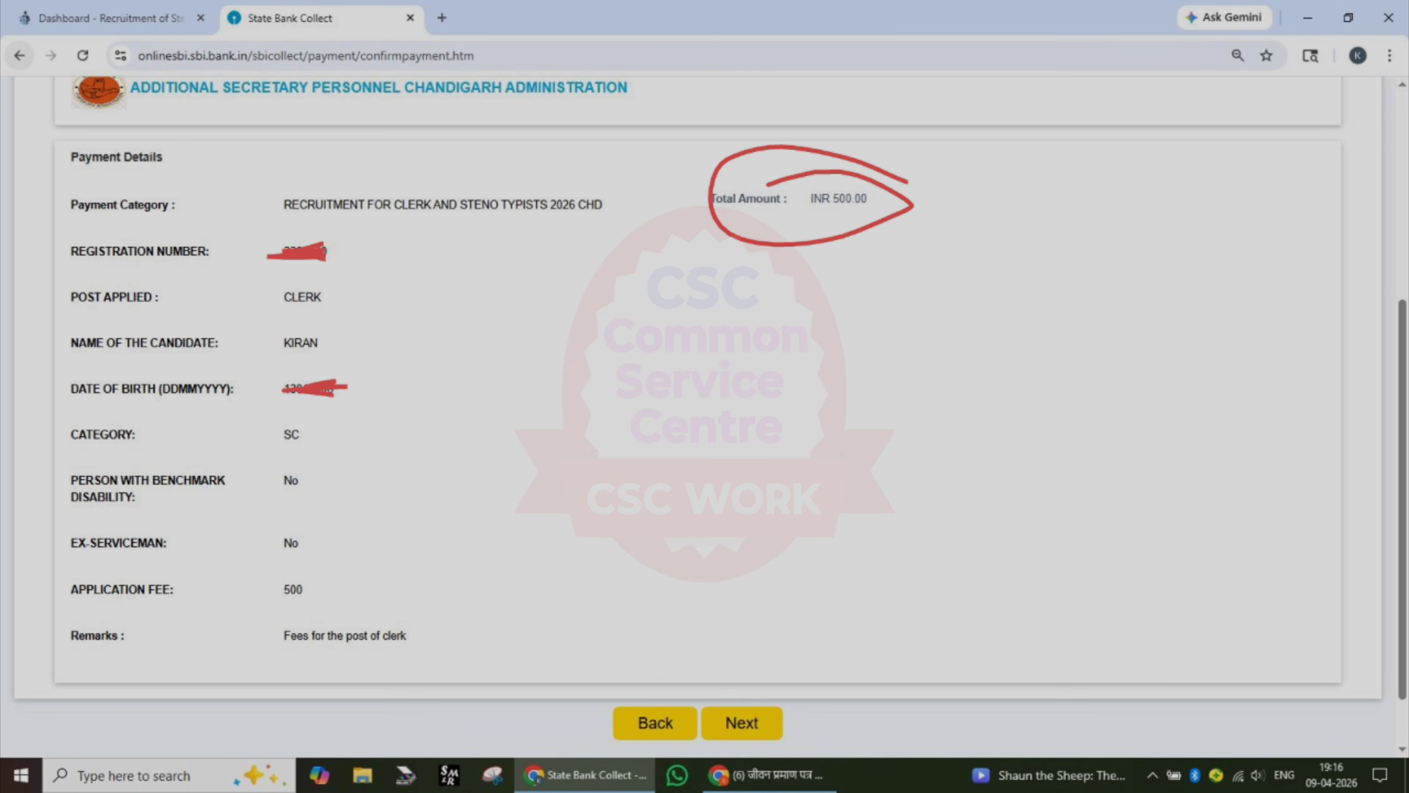
drag(363, 253, 467, 232)
drag(364, 287, 494, 255)
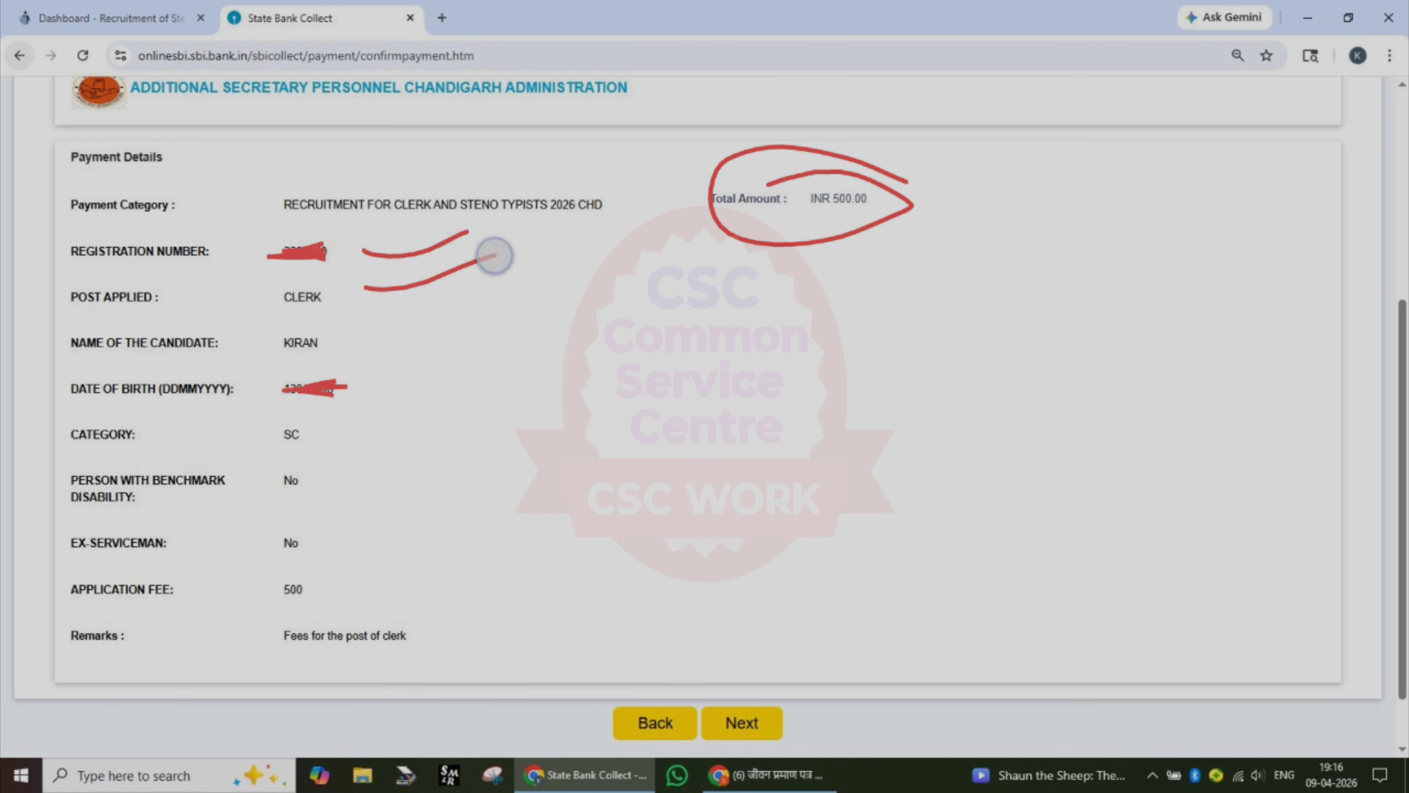
drag(352, 354, 459, 320)
drag(358, 405, 436, 378)
drag(341, 452, 372, 441)
Circle the Application Fee value, tick the Remarks line, and mark the Next button with a circle and a tick.
drag(360, 585, 282, 570)
drag(404, 612, 553, 560)
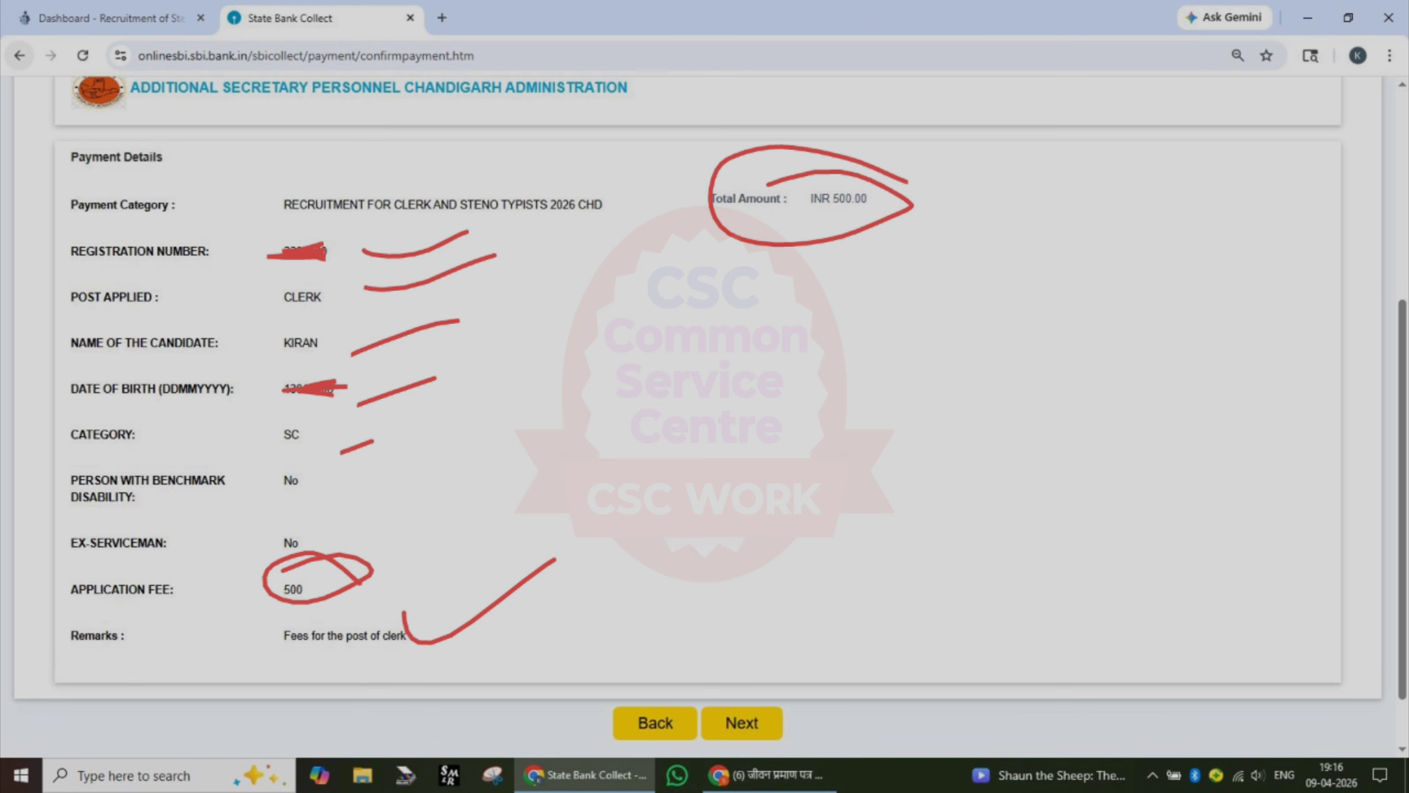
mouse_move(802, 695)
mouse_down()
mouse_move(780, 686)
mouse_move(698, 724)
mouse_move(818, 729)
mouse_move(798, 694)
mouse_up()
drag(706, 665, 873, 669)
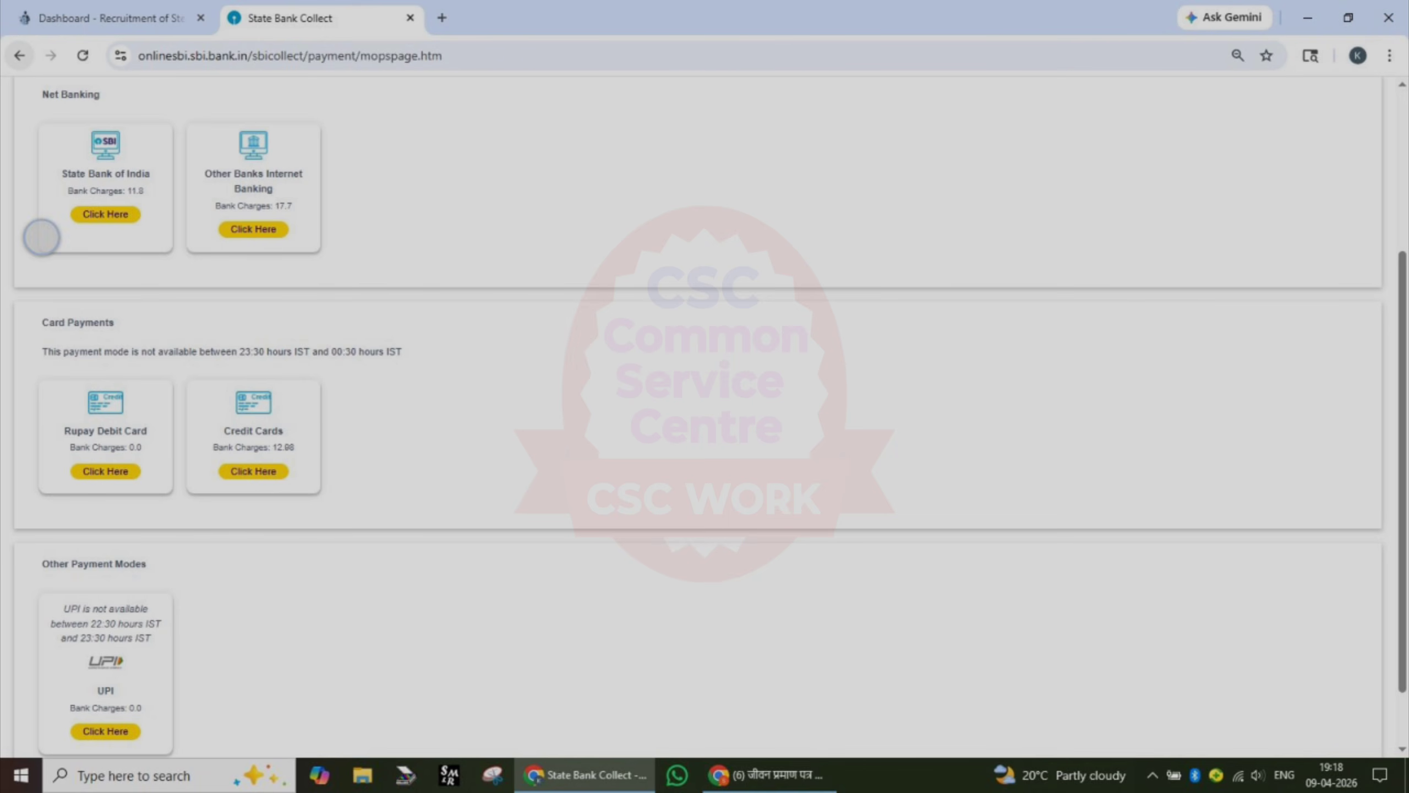
Draw a red stroke across each net banking and card payment option, and circle the UPI option.
drag(40, 238, 189, 143)
drag(203, 236, 419, 110)
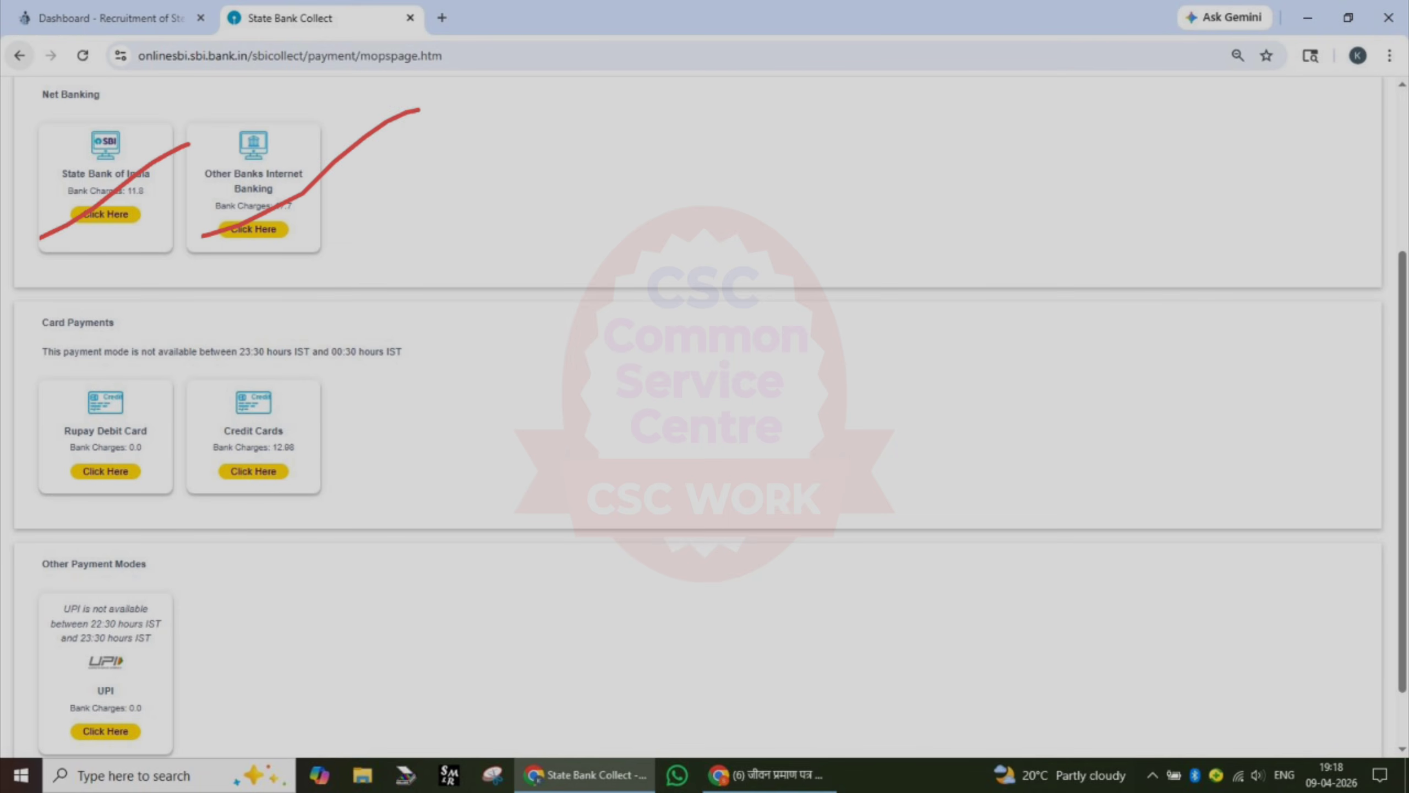
drag(28, 489, 198, 378)
drag(214, 493, 312, 401)
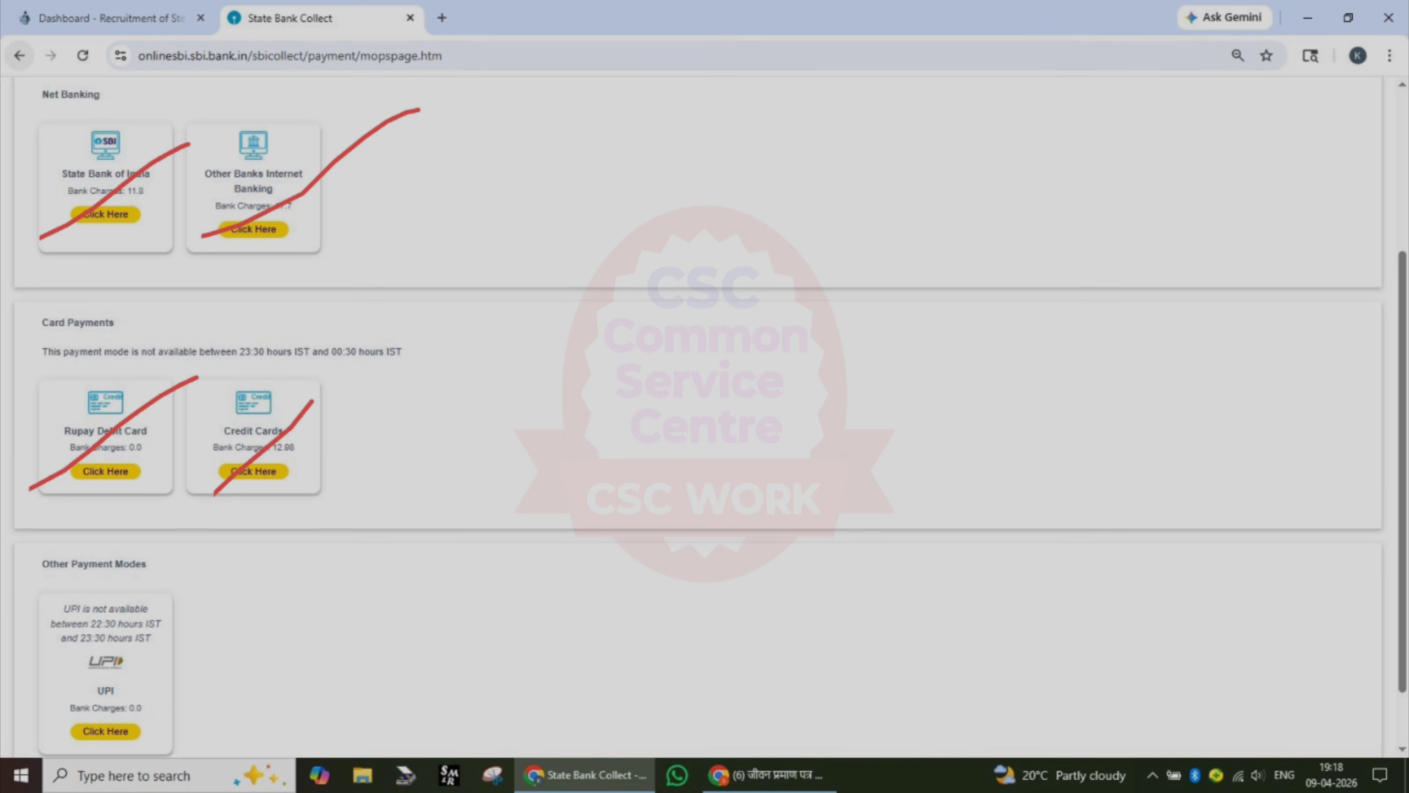
mouse_move(214, 599)
mouse_down()
mouse_move(44, 585)
mouse_move(33, 738)
mouse_move(249, 682)
mouse_move(111, 572)
mouse_up()
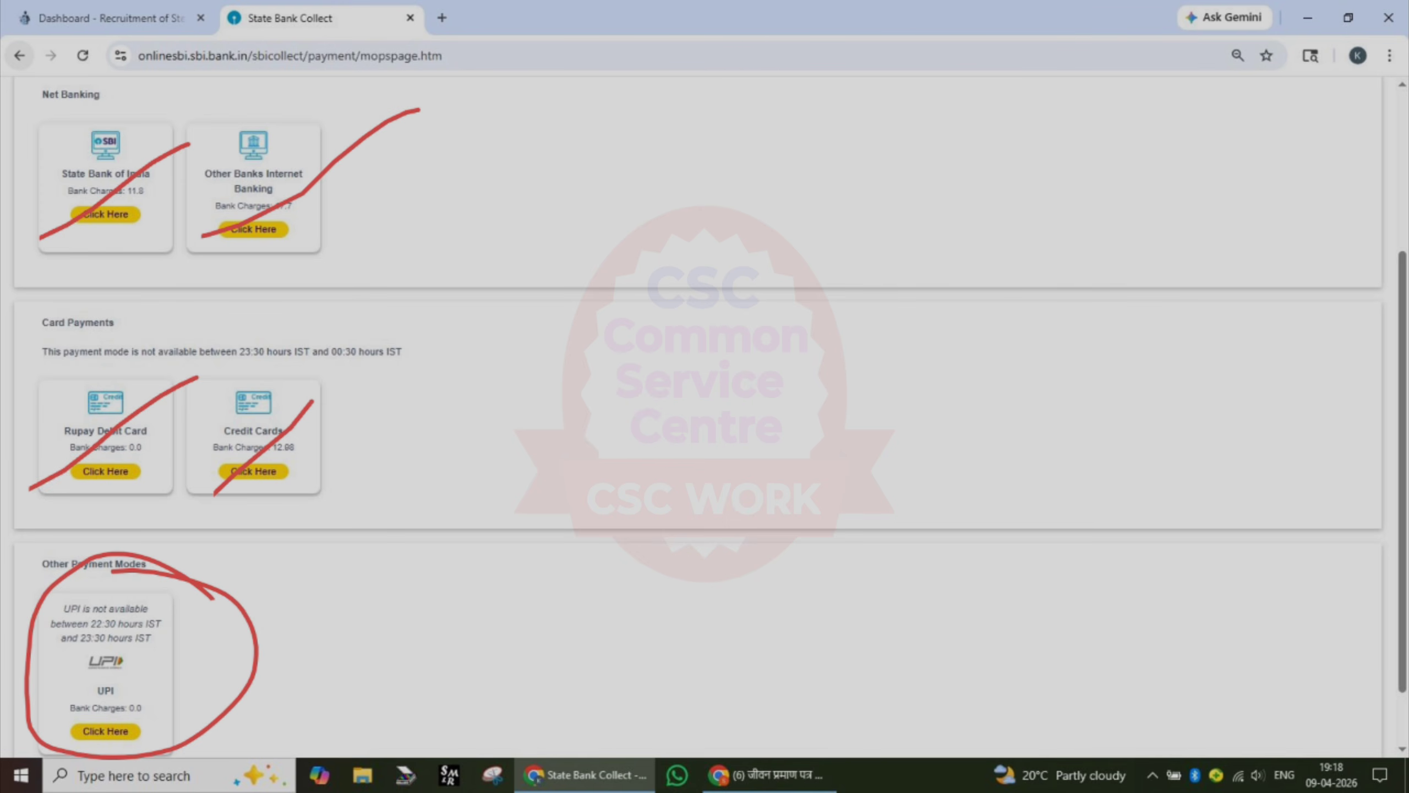
Undo all red marks on the payment modes still.
click(888, 344)
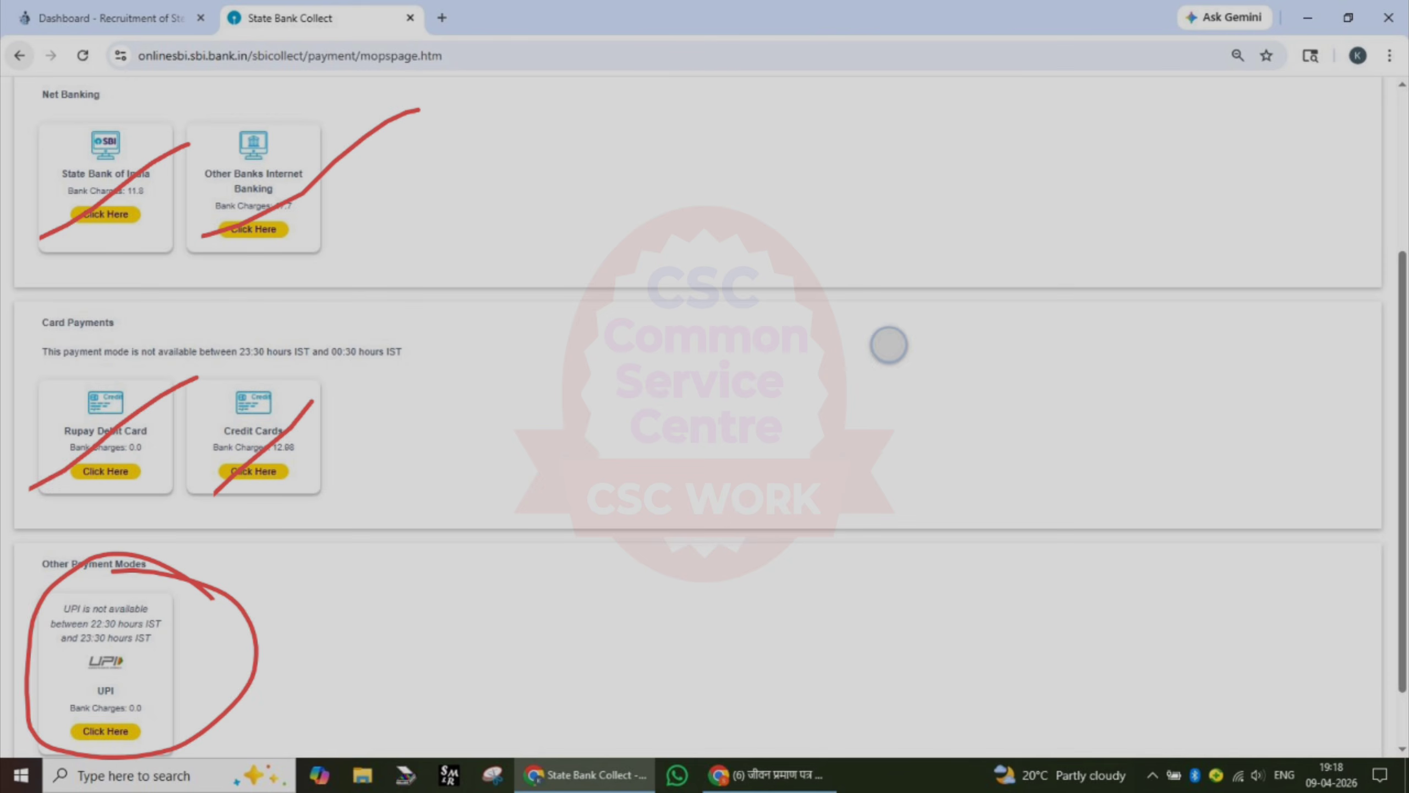
click(883, 383)
click(894, 362)
click(901, 355)
click(901, 355)
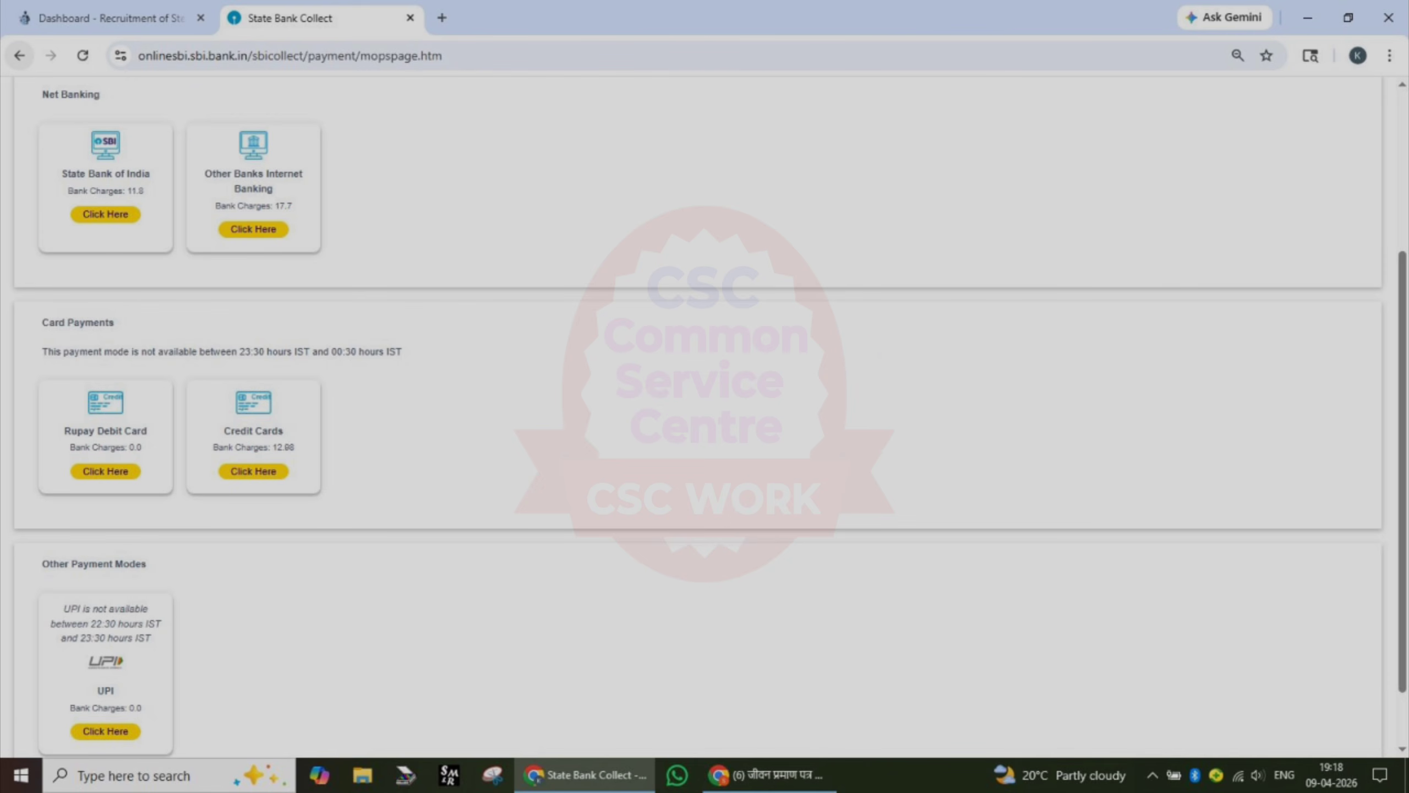
Tick the UPI payment option in red and circle its Click Here button.
drag(44, 604, 280, 567)
mouse_move(164, 706)
mouse_down()
mouse_move(63, 673)
mouse_move(170, 724)
mouse_move(83, 694)
mouse_up()
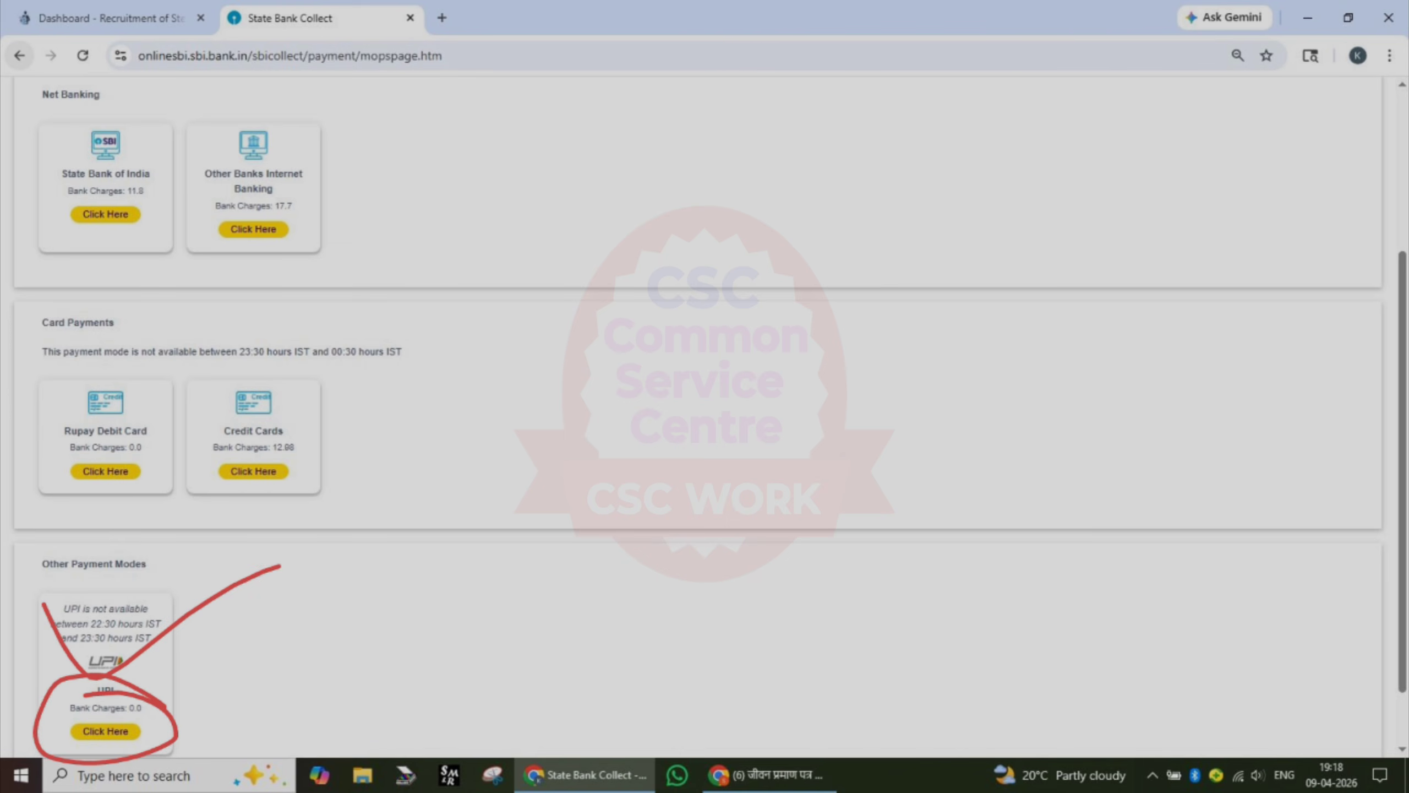
click(884, 360)
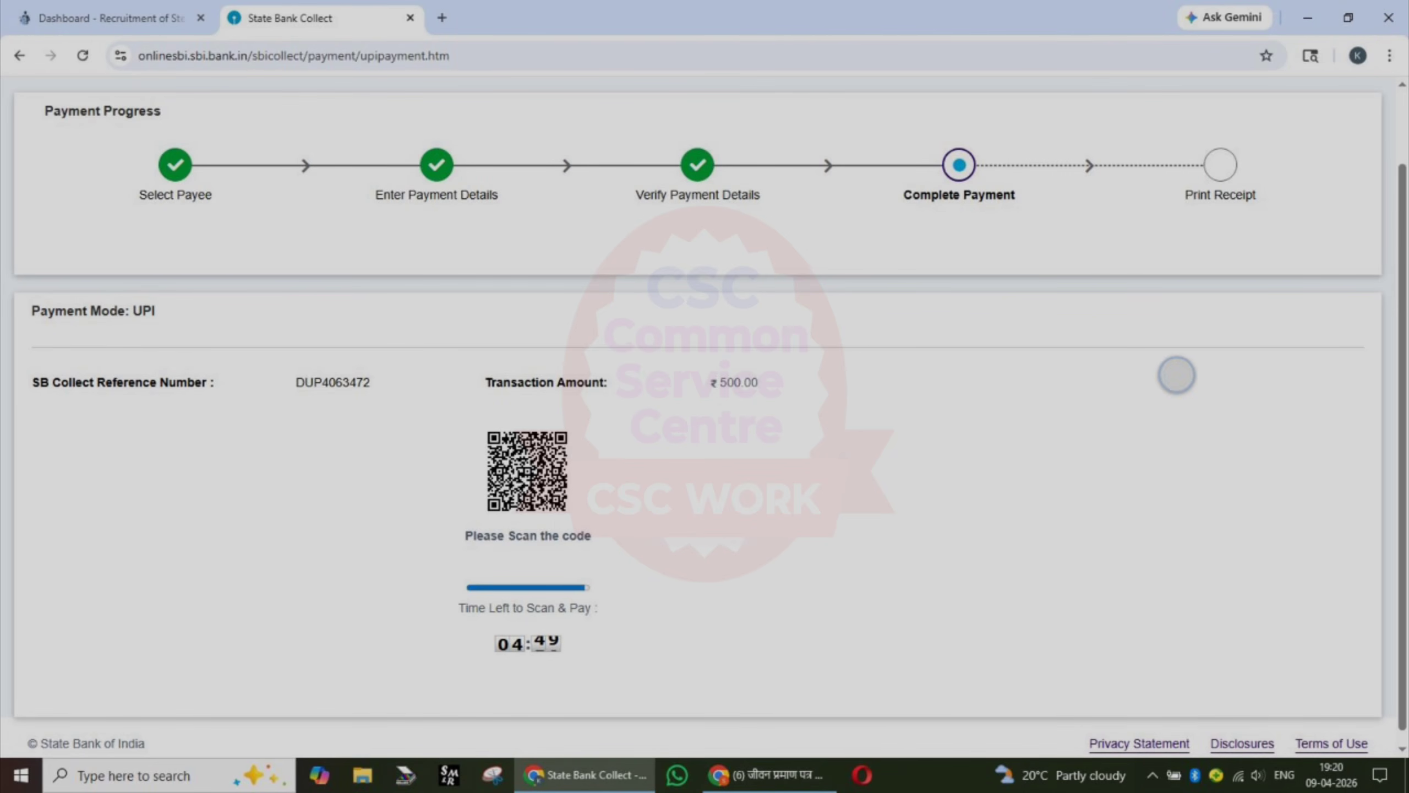
Circle the three completed payment stages and the transaction amount, and box the QR code with two ticks.
mouse_move(242, 145)
mouse_down()
mouse_move(192, 207)
mouse_move(131, 174)
mouse_up()
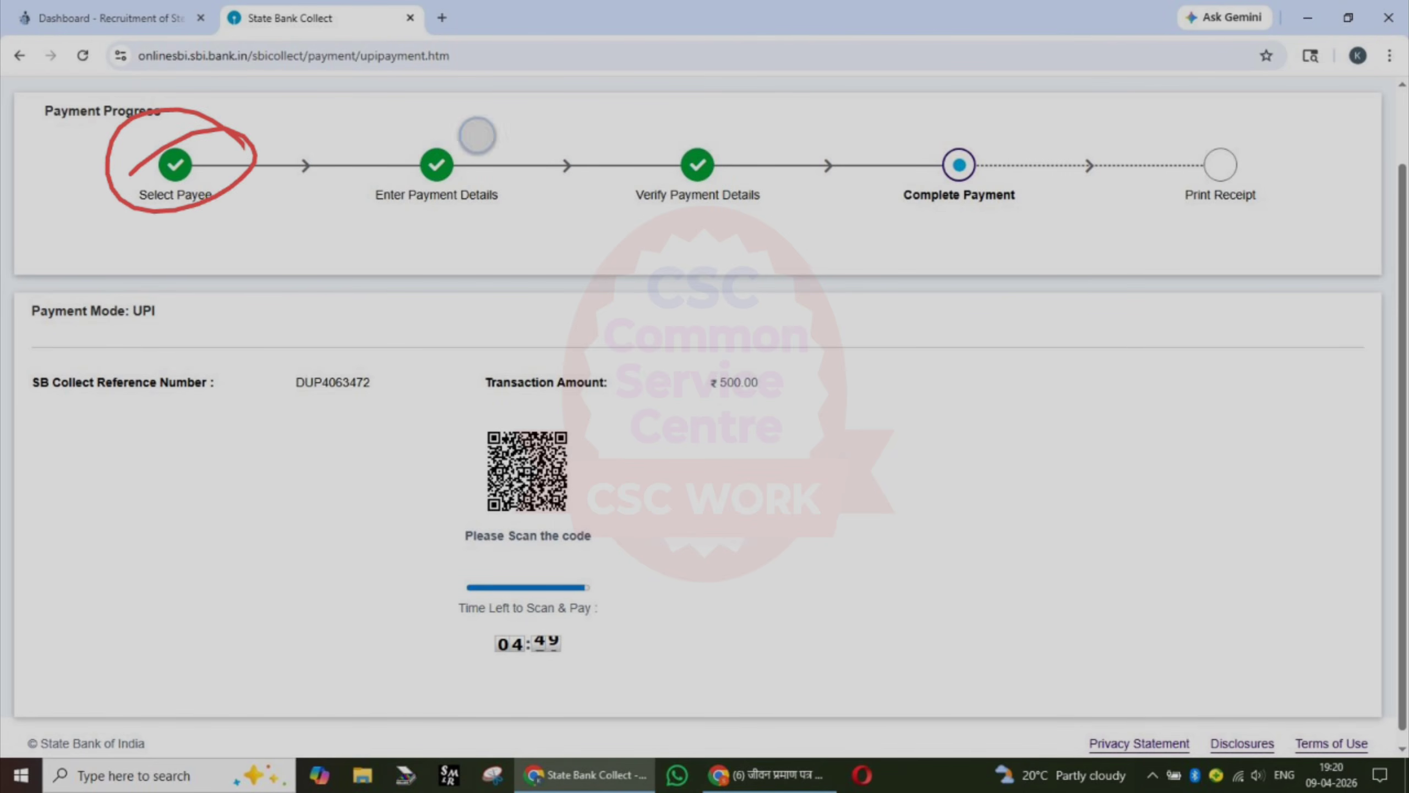
mouse_move(506, 140)
mouse_down()
mouse_move(472, 132)
mouse_move(342, 176)
mouse_up()
mouse_move(721, 120)
mouse_down()
mouse_move(757, 145)
mouse_move(637, 161)
mouse_move(666, 129)
mouse_up()
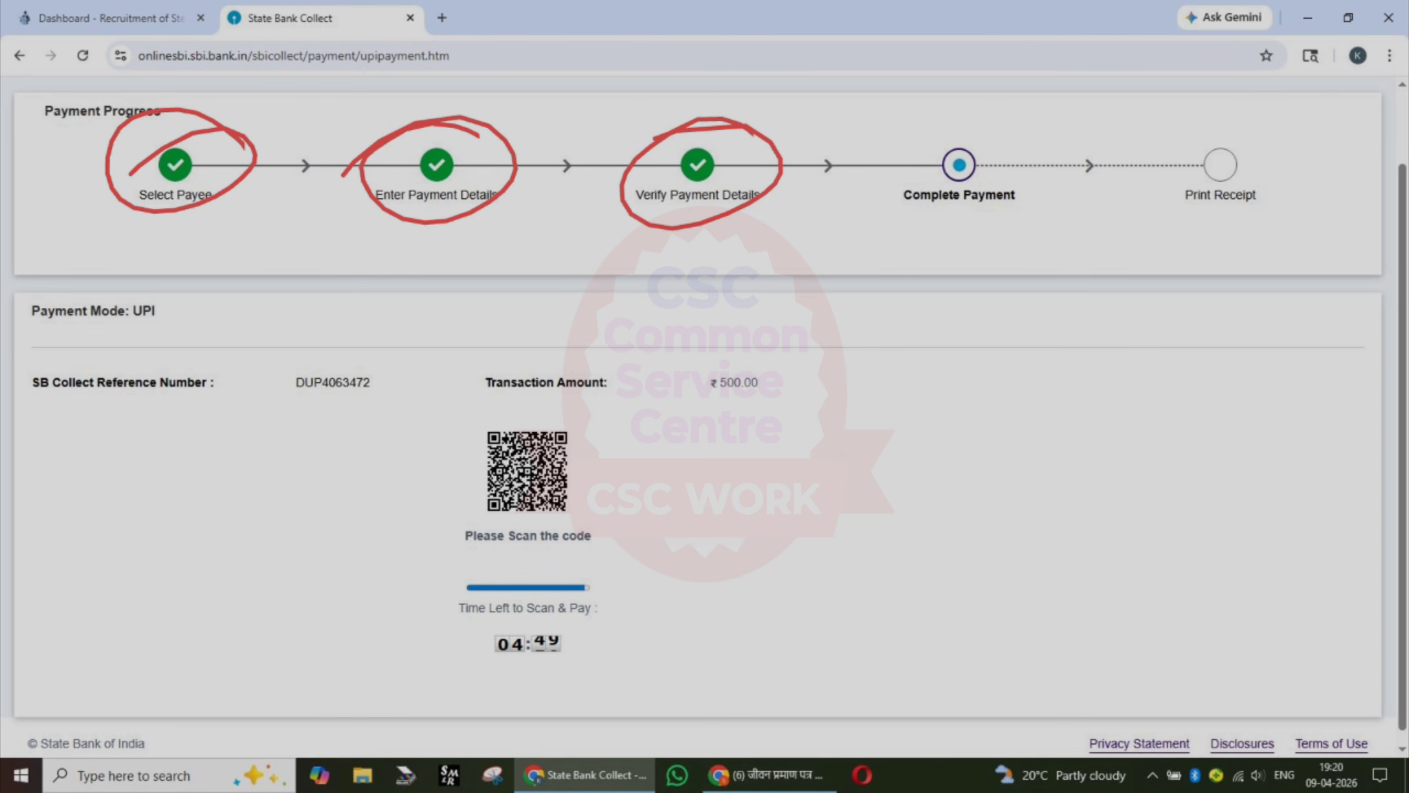
mouse_move(422, 406)
mouse_down()
mouse_move(654, 488)
mouse_move(346, 569)
mouse_move(525, 411)
mouse_move(580, 406)
mouse_up()
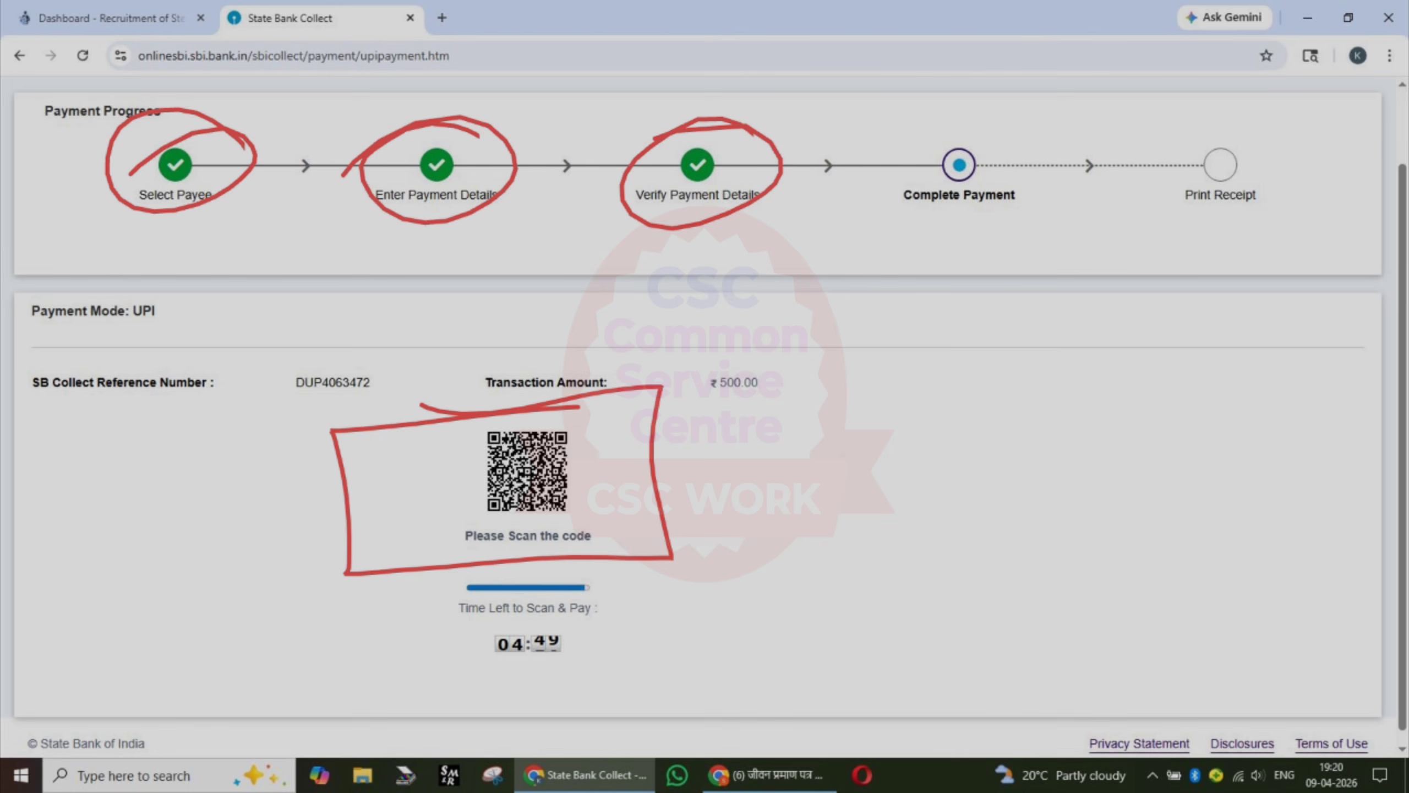
drag(367, 435, 598, 367)
mouse_move(427, 490)
mouse_down()
mouse_move(488, 507)
mouse_move(654, 439)
mouse_up()
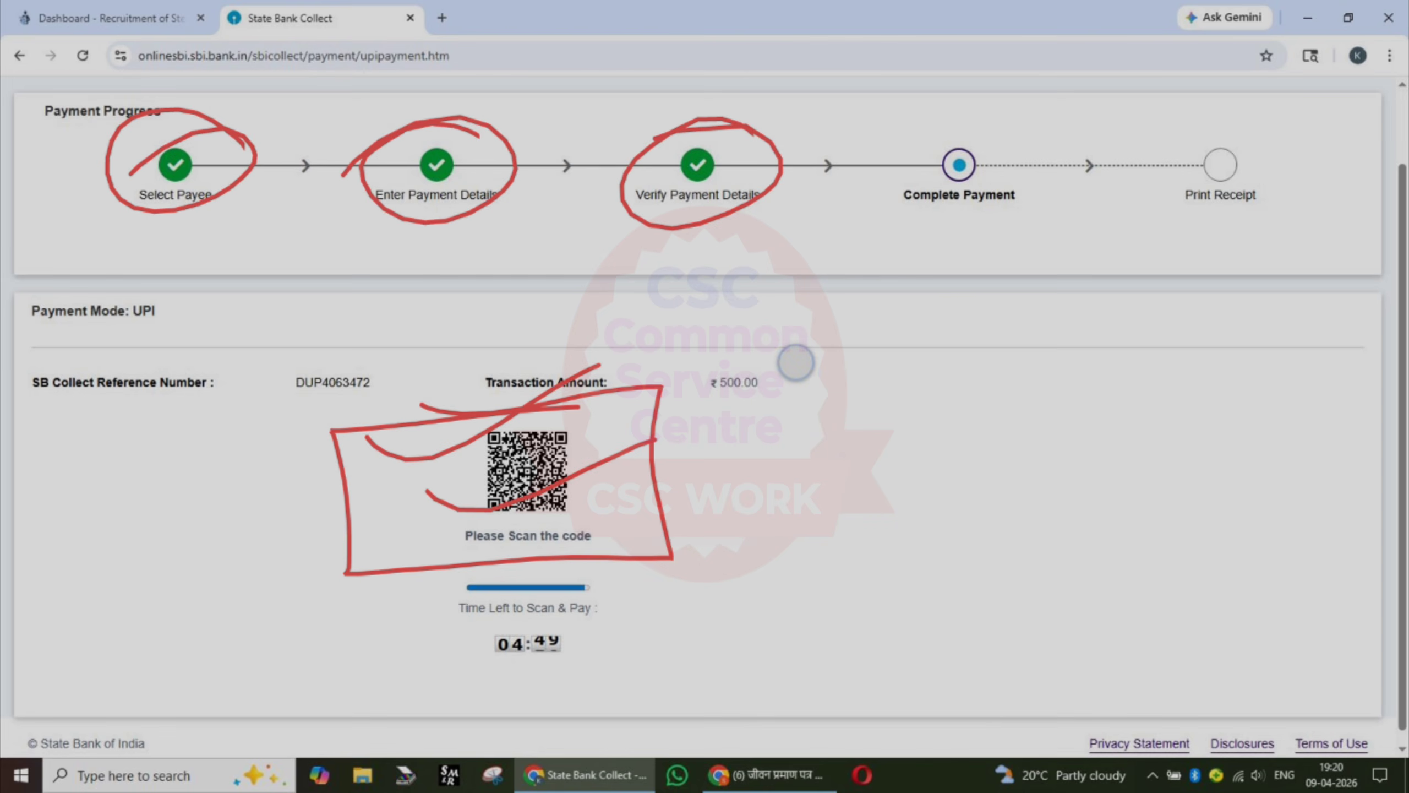
mouse_move(795, 362)
mouse_down()
mouse_move(809, 346)
mouse_move(797, 364)
mouse_up()
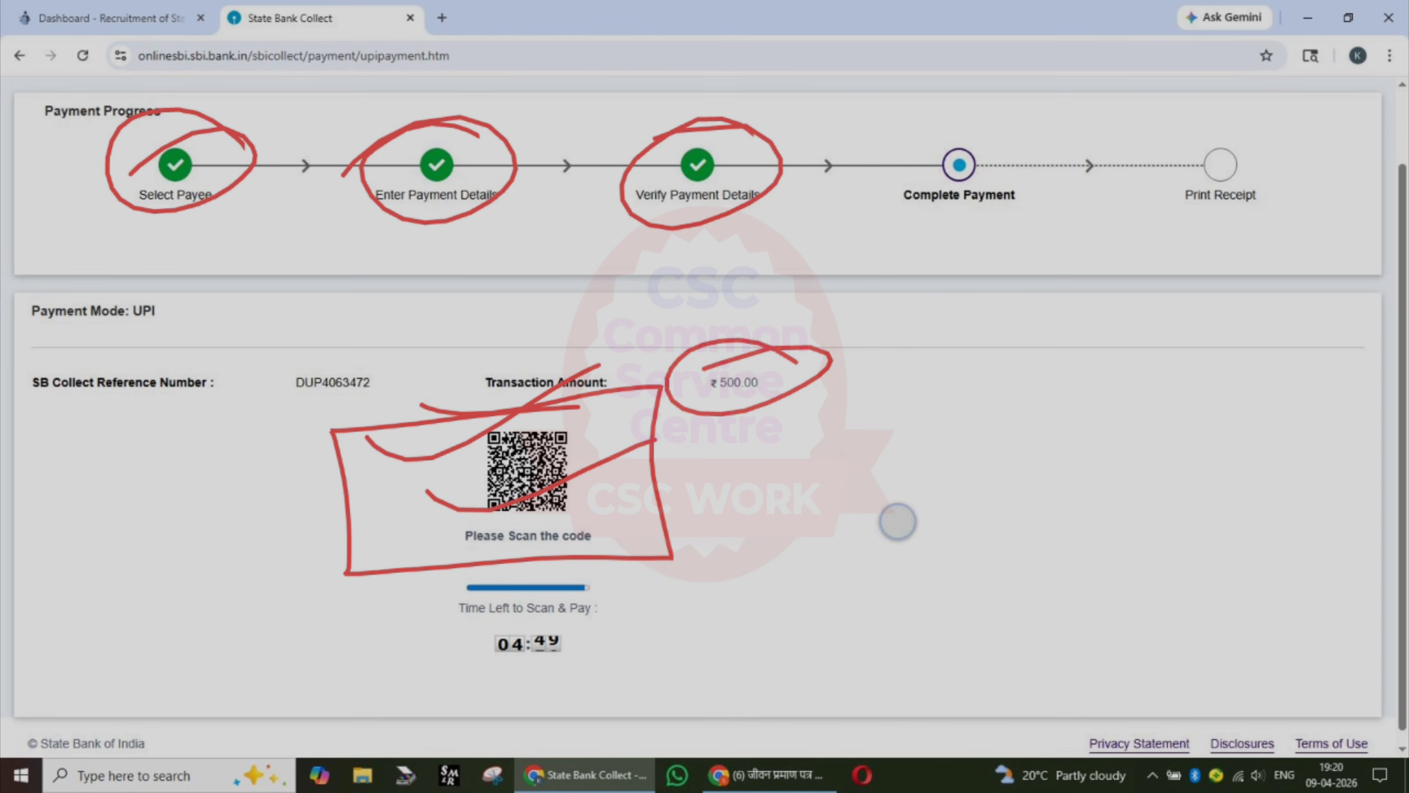
Undo all red marks on the payment stages, QR code and transaction amount.
key(ctrl+z)
key(ctrl+z)
key(ctrl+z)
key(ctrl+z)
key(ctrl+z)
key(ctrl+z)
key(ctrl+z)
key(ctrl+z)
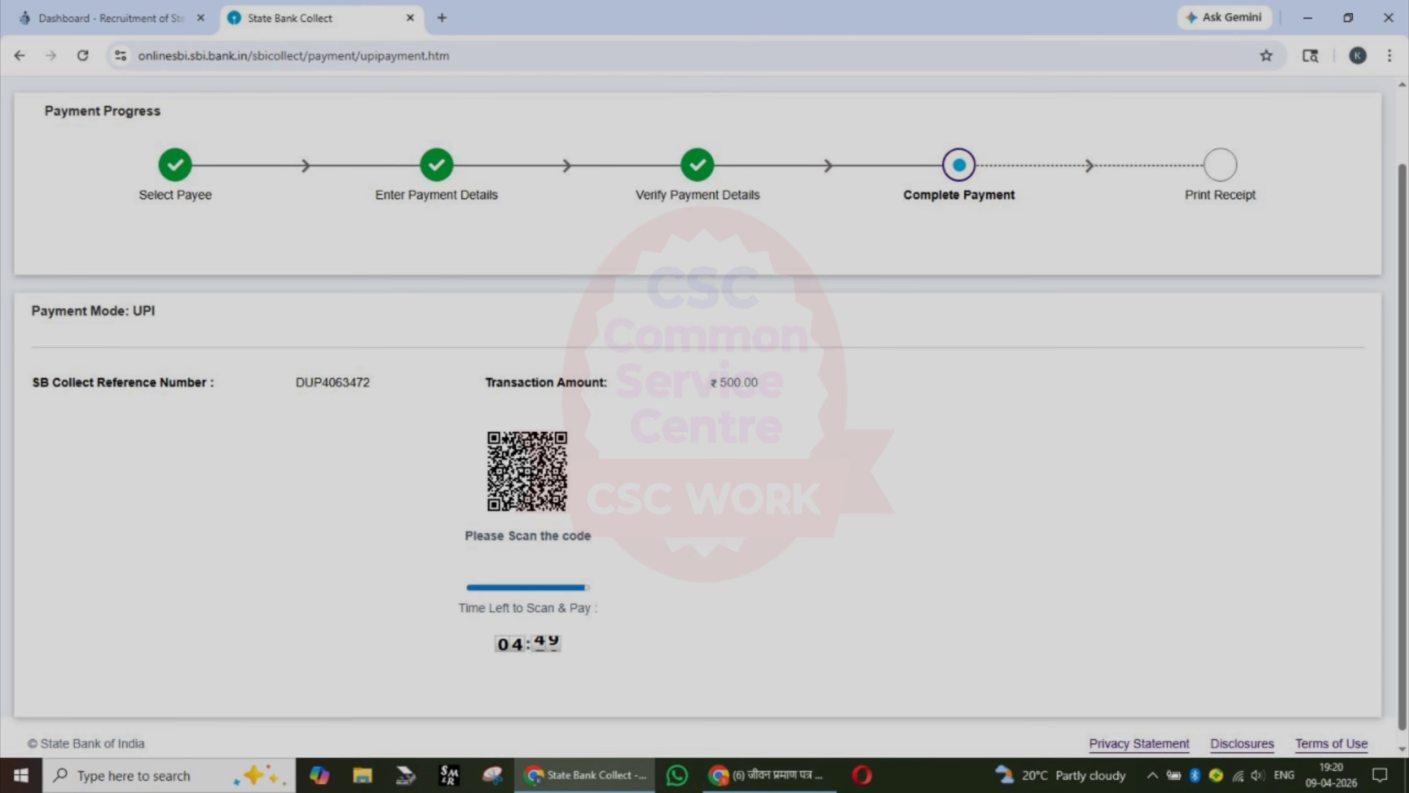
Circle the scan-and-pay timer and remove that mark, and circle and tick the Complete Payment and Print Receipt stages.
mouse_move(635, 616)
mouse_down()
mouse_move(509, 570)
mouse_move(410, 618)
mouse_up()
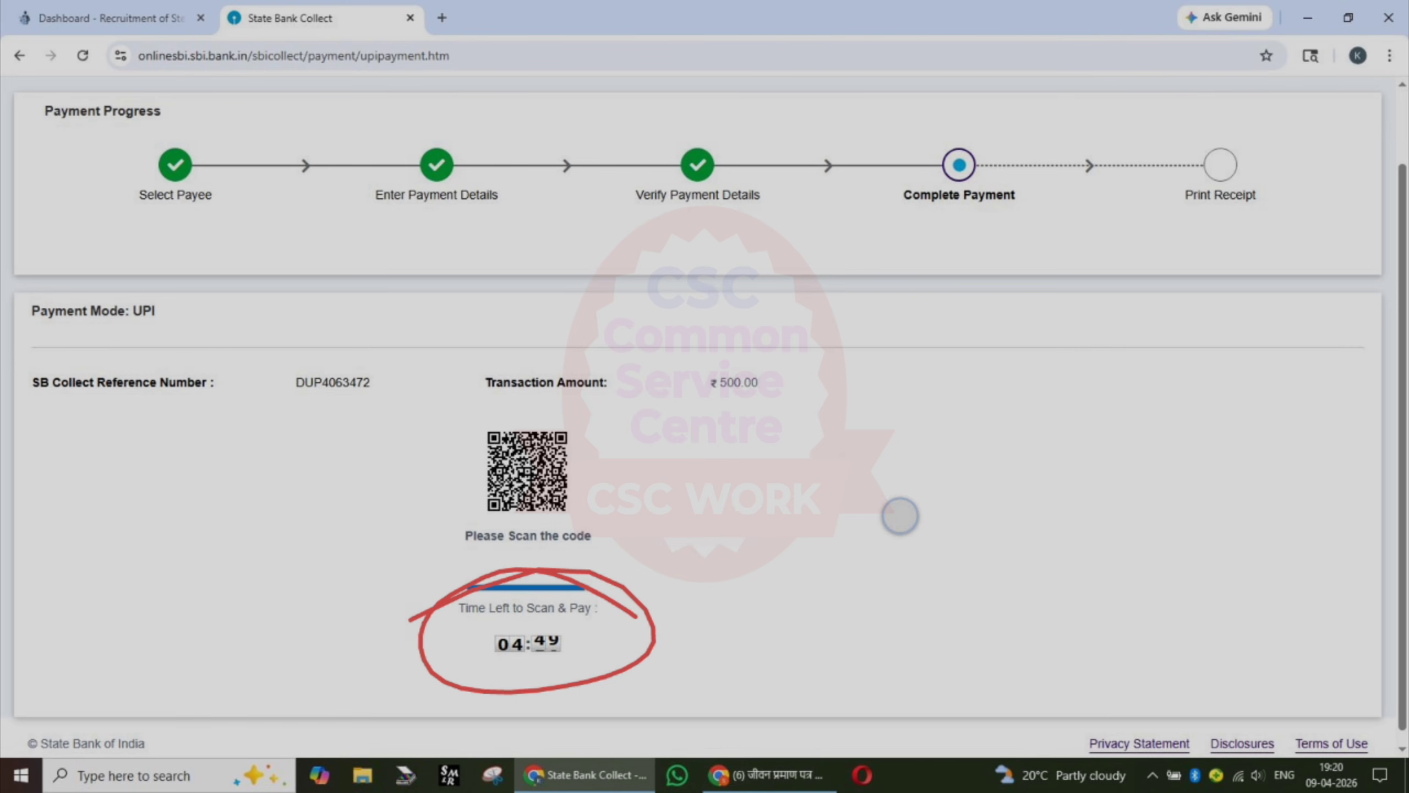
right_click(900, 515)
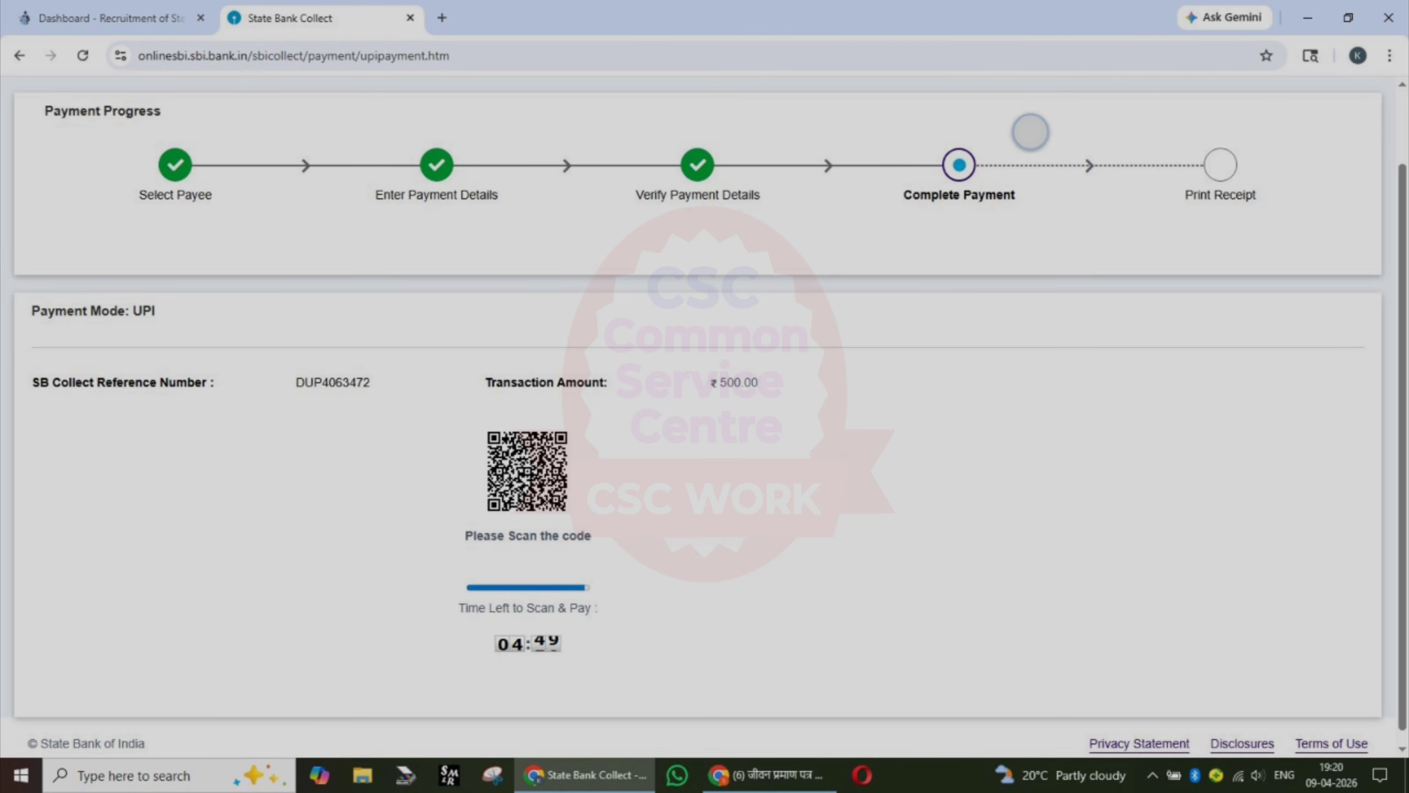
mouse_move(1029, 132)
mouse_down()
mouse_move(1007, 119)
mouse_move(1038, 113)
mouse_move(899, 127)
mouse_up()
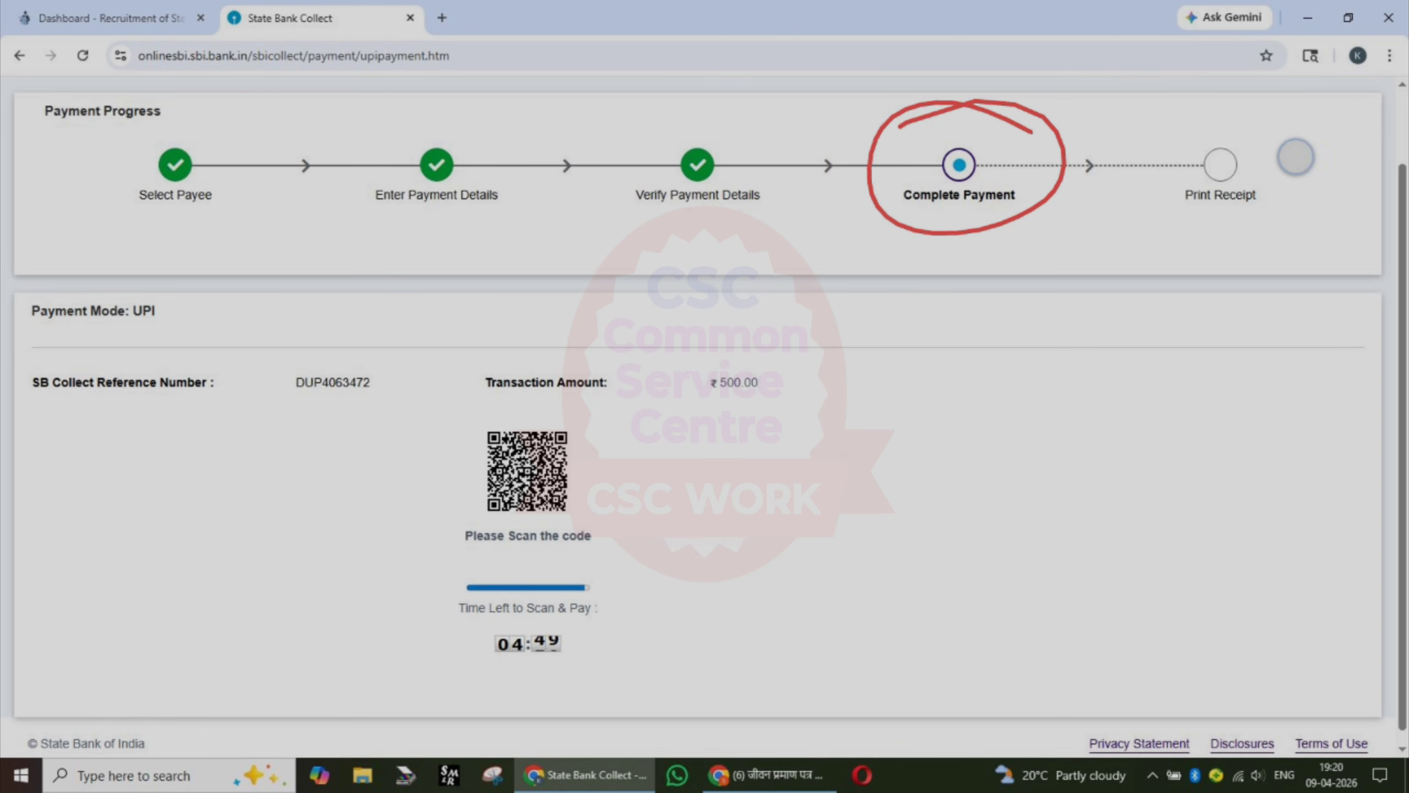
mouse_move(1296, 157)
mouse_down()
mouse_move(1143, 211)
mouse_move(1292, 133)
mouse_up()
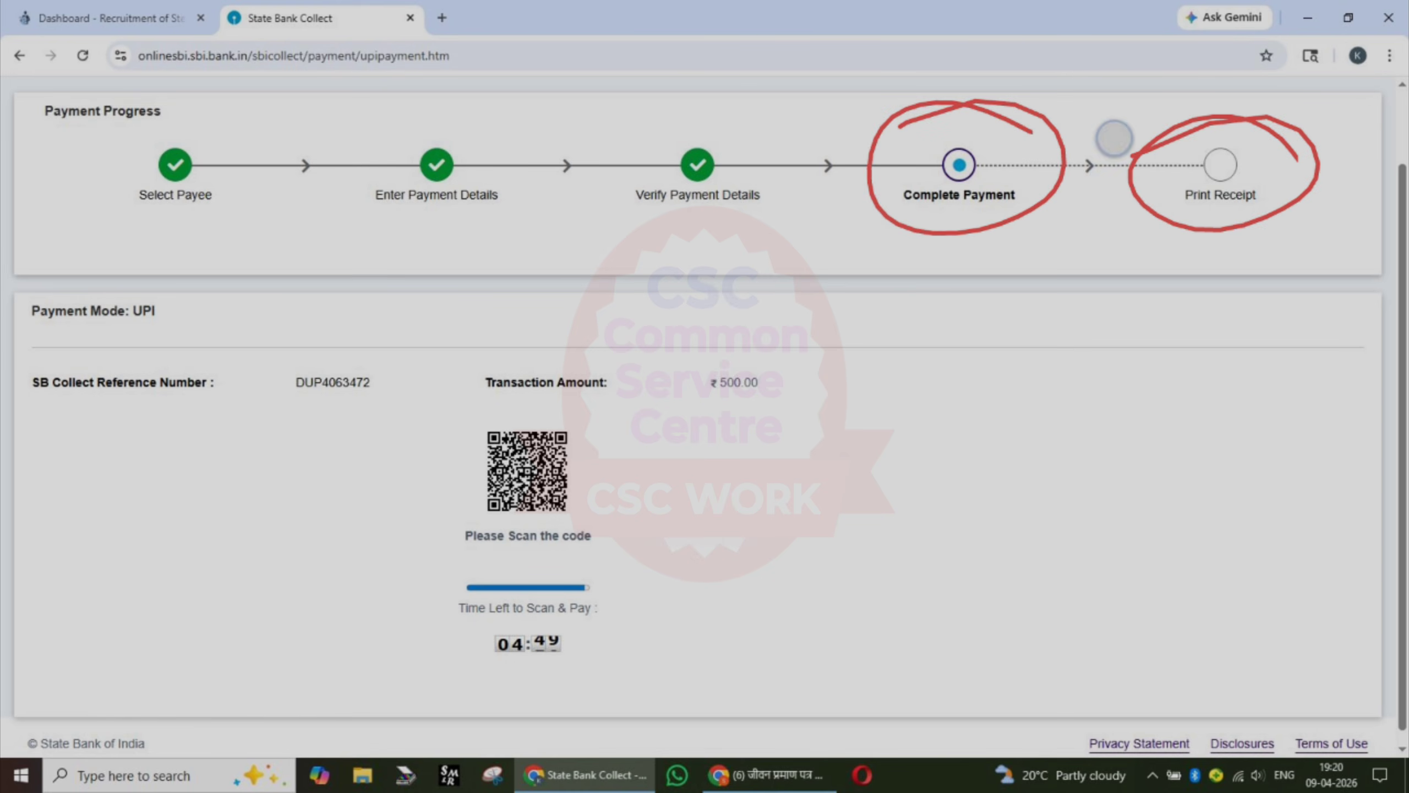
drag(1114, 136, 1372, 109)
drag(879, 170, 1125, 97)
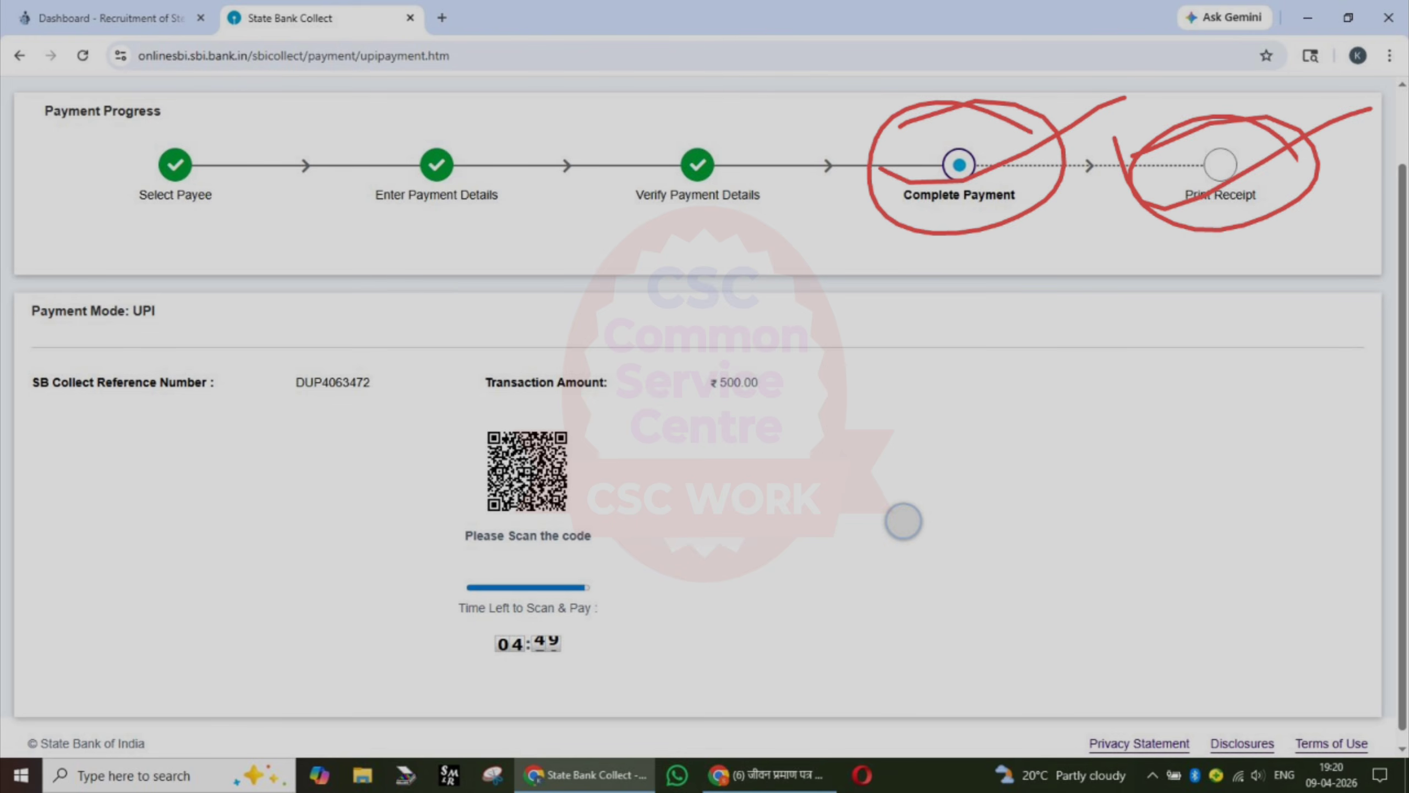
Undo the circles and ticks on the Complete Payment and Print Receipt stages.
key(ctrl+z)
key(ctrl+z)
key(ctrl+z)
key(ctrl+z)
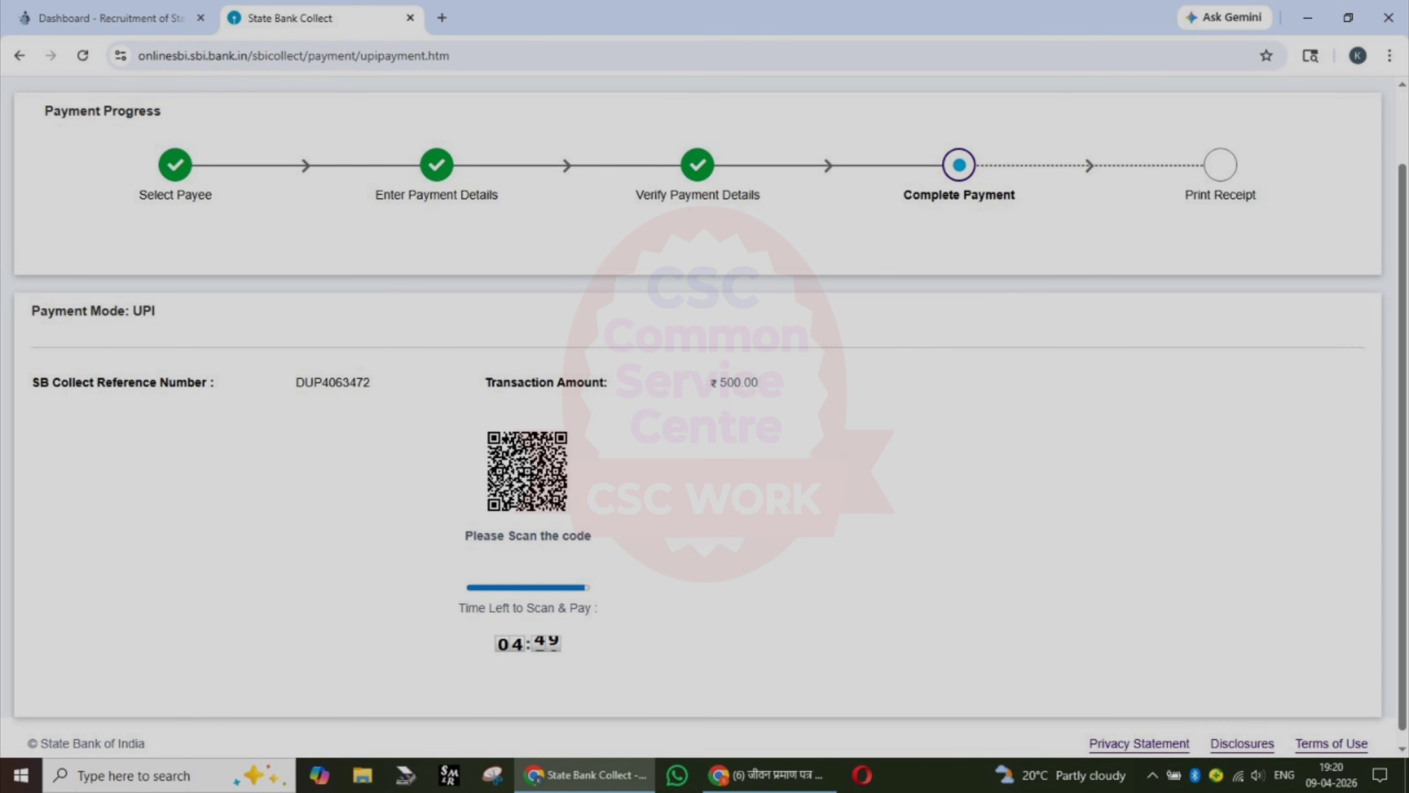
Handwrite "Clerk 2026" in large red letters across the Payment Progress area.
mouse_move(222, 179)
mouse_down()
mouse_move(241, 329)
mouse_move(298, 336)
mouse_up()
mouse_move(389, 239)
mouse_down()
mouse_move(472, 320)
mouse_move(622, 127)
mouse_move(658, 284)
mouse_up()
mouse_move(743, 150)
mouse_down()
mouse_move(636, 227)
mouse_move(756, 286)
mouse_up()
drag(804, 134, 898, 263)
drag(985, 170, 940, 171)
mouse_move(1079, 130)
mouse_down()
mouse_move(1076, 208)
mouse_move(1134, 256)
mouse_up()
mouse_move(1236, 103)
mouse_down()
mouse_move(1239, 236)
mouse_move(1181, 207)
mouse_up()
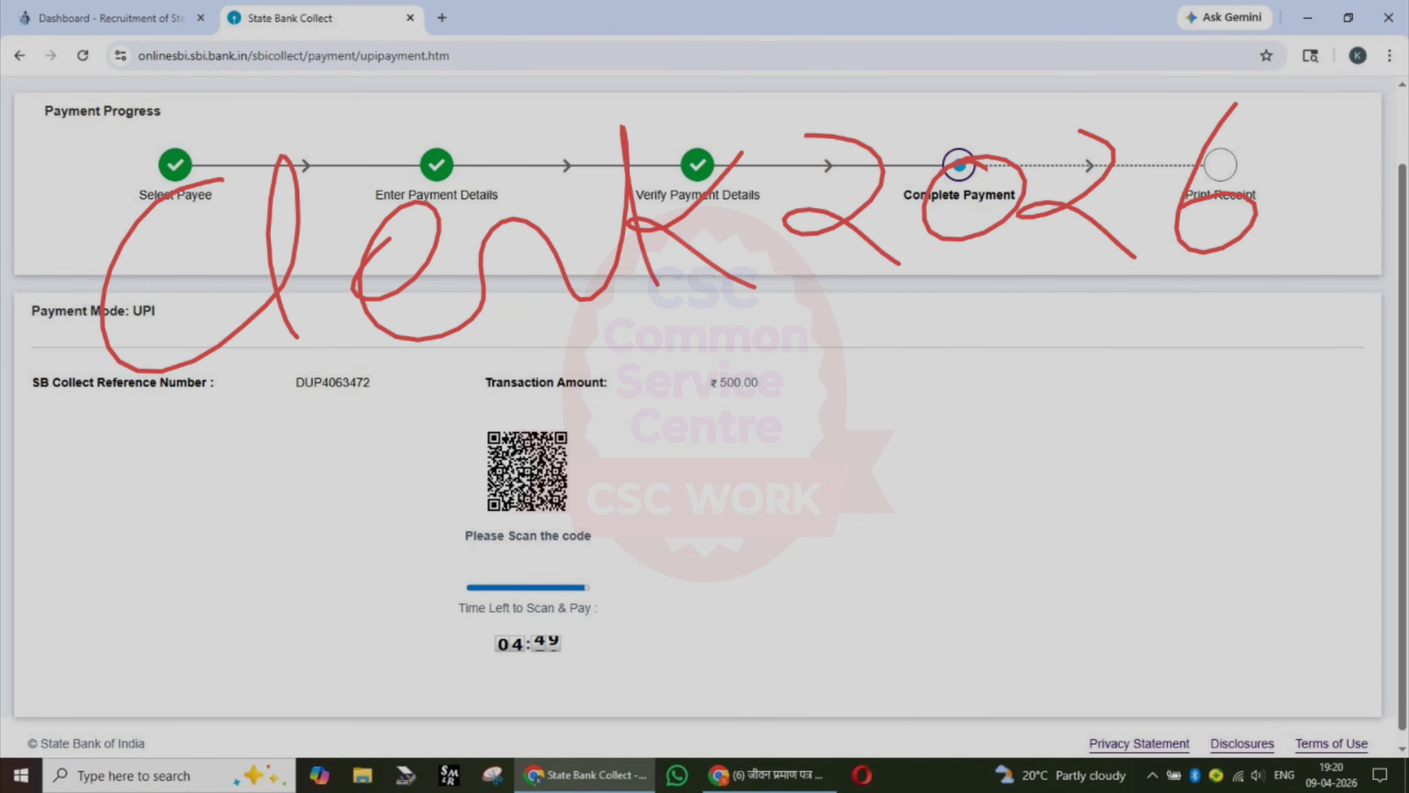
Circle the QR code in red with two ticks, and undo those marks, keeping the handwritten title.
mouse_move(610, 384)
mouse_down()
mouse_move(458, 371)
mouse_move(406, 396)
mouse_move(654, 322)
mouse_up()
drag(392, 487, 702, 377)
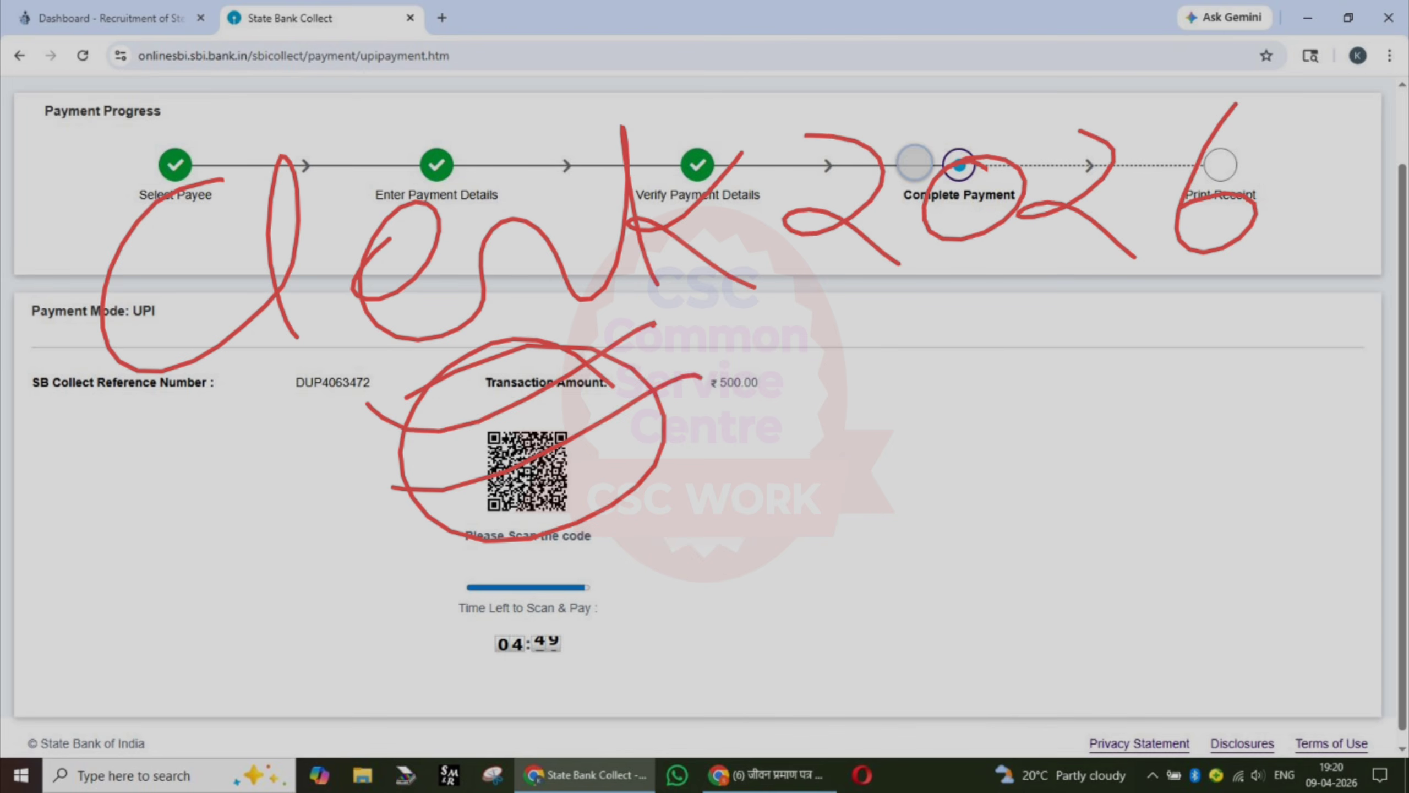
key(ctrl+z)
key(ctrl+z)
key(ctrl+z)
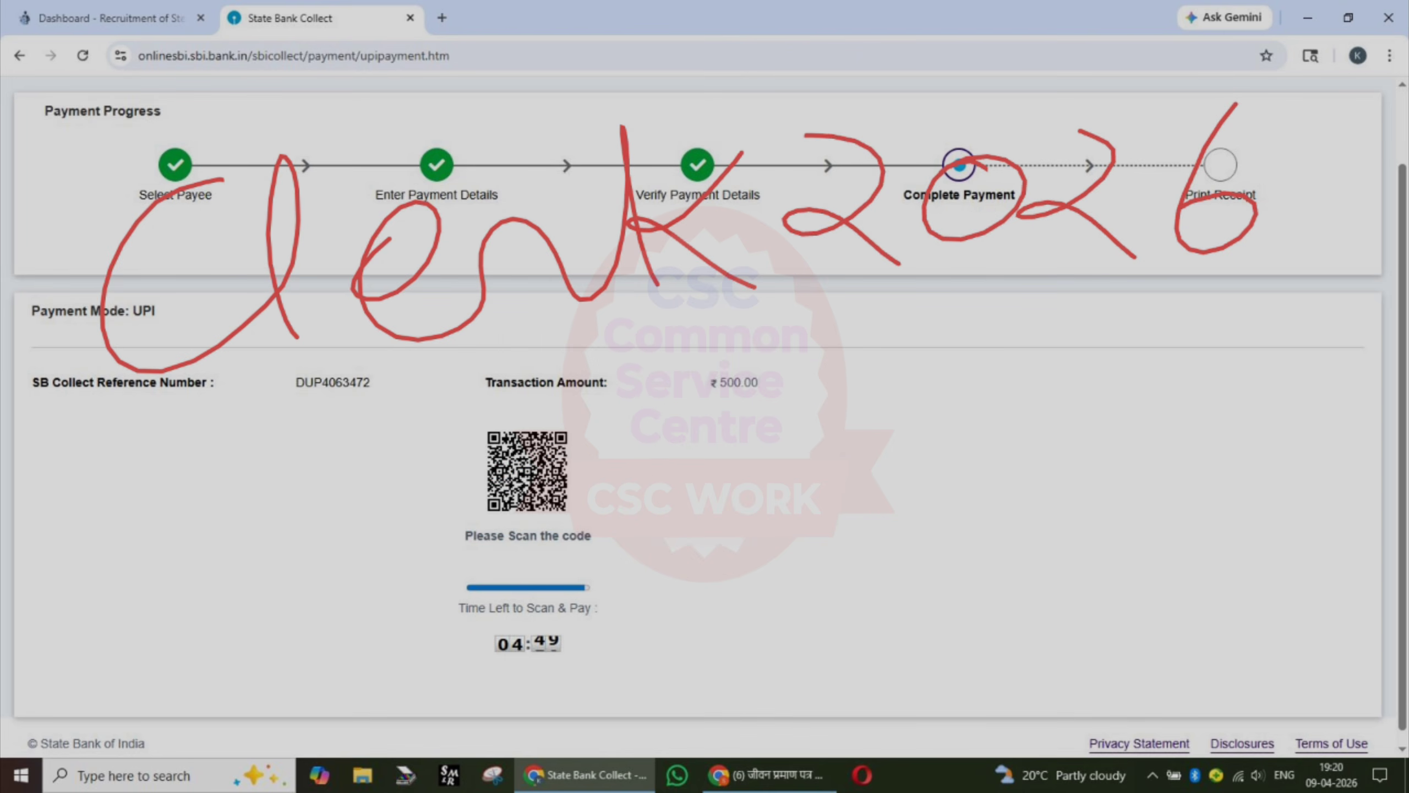
Circle the QR code, draw a tick over the Print Receipt stage, and add two ticks across the QR code.
mouse_move(627, 386)
mouse_down()
mouse_move(396, 503)
mouse_move(392, 404)
mouse_up()
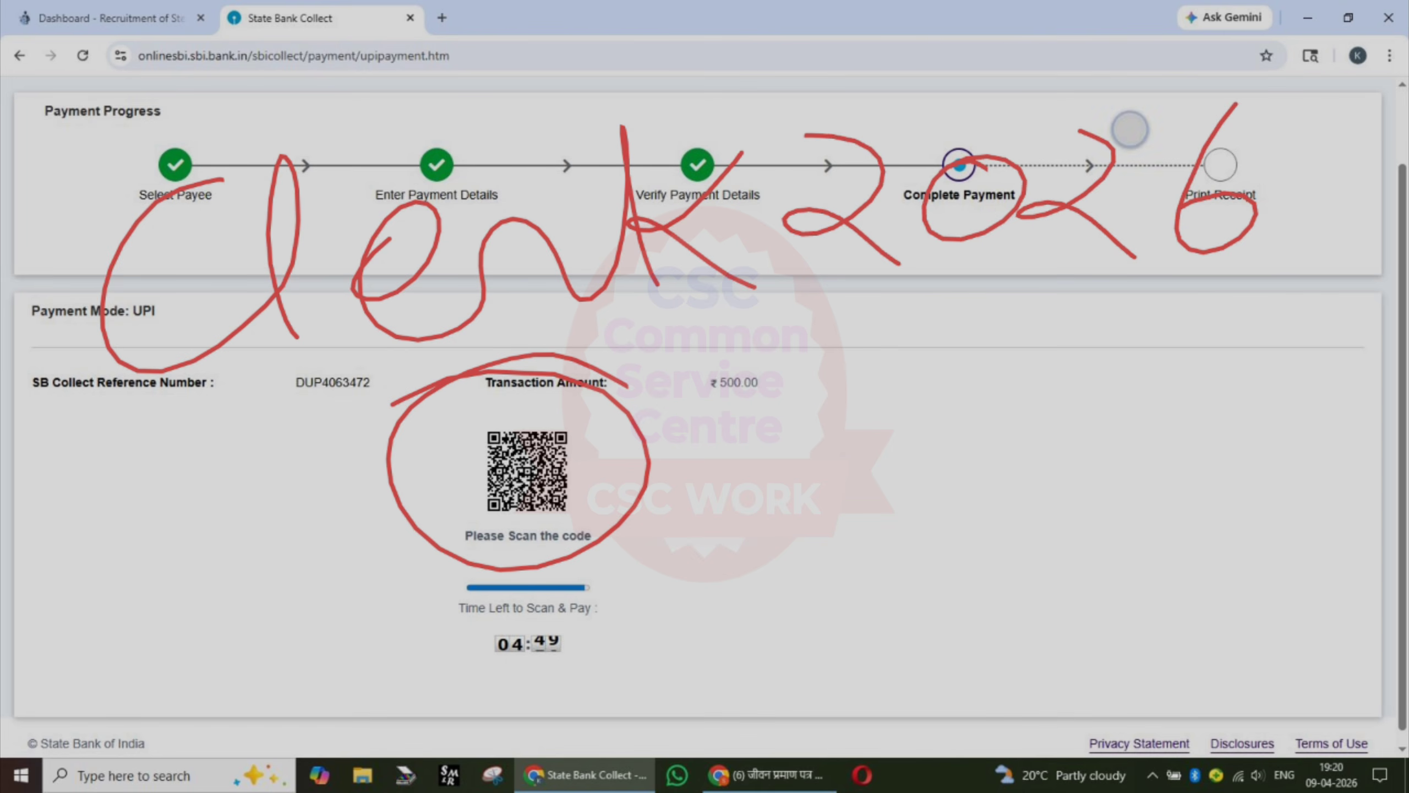
drag(1130, 129, 1368, 84)
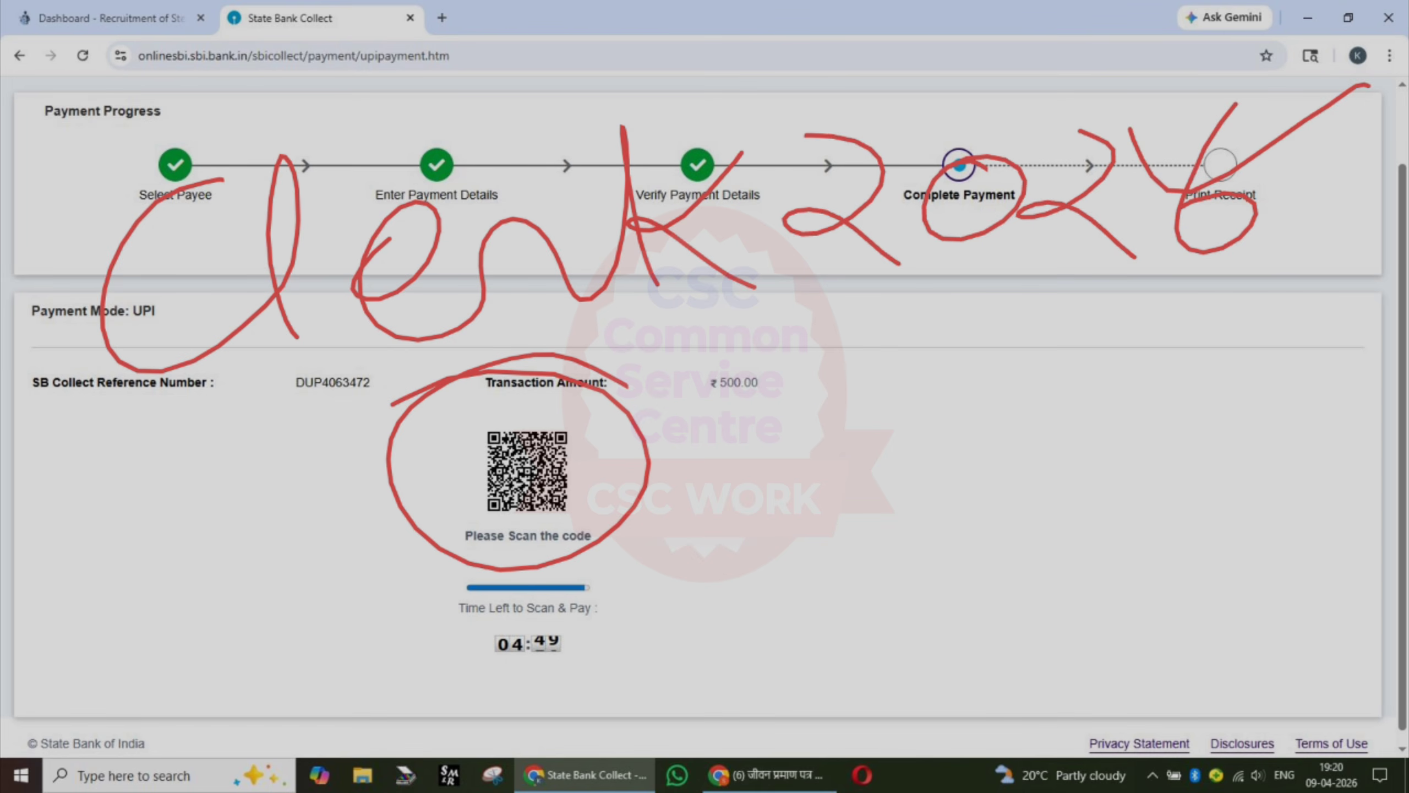
drag(408, 401, 774, 328)
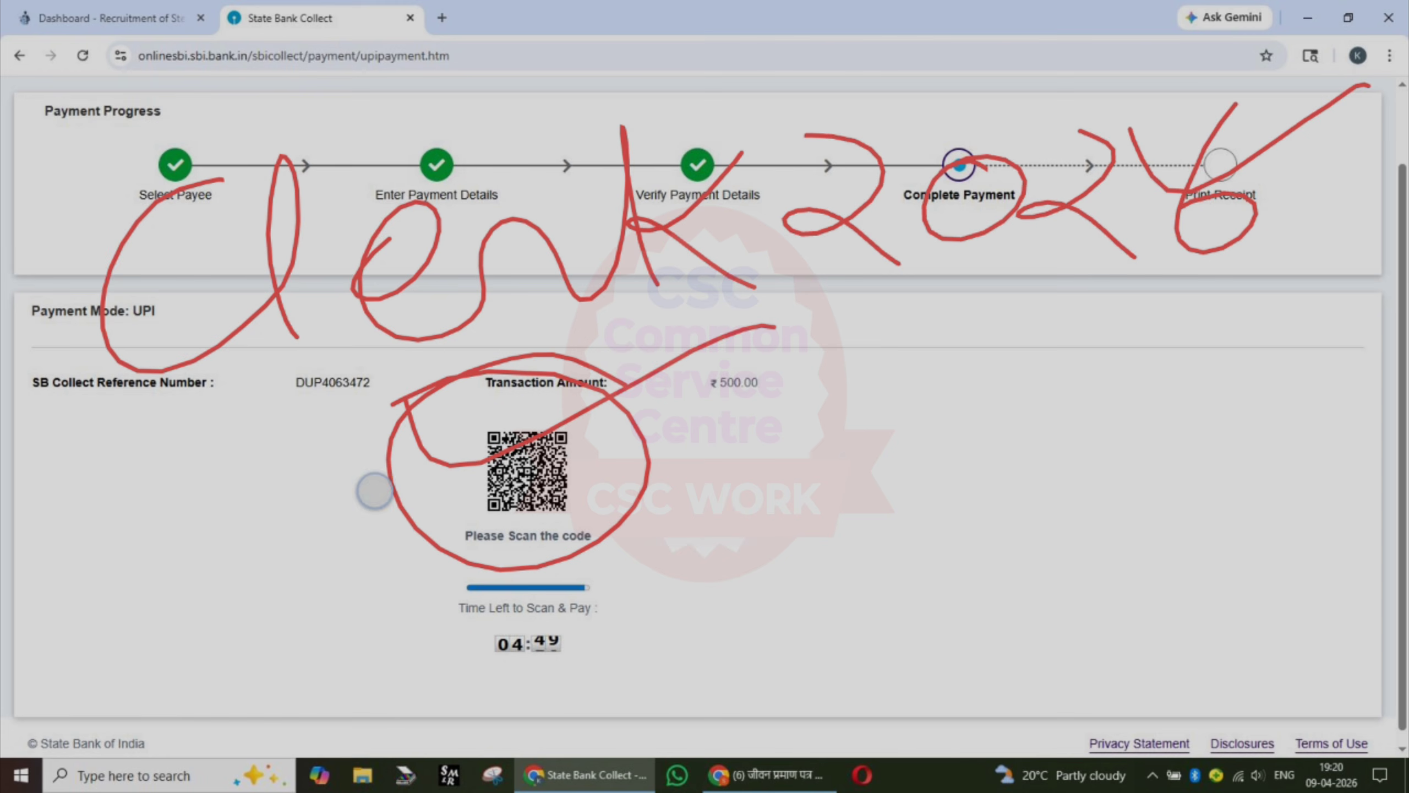
mouse_move(375, 489)
mouse_down()
mouse_move(776, 420)
mouse_move(837, 396)
mouse_up()
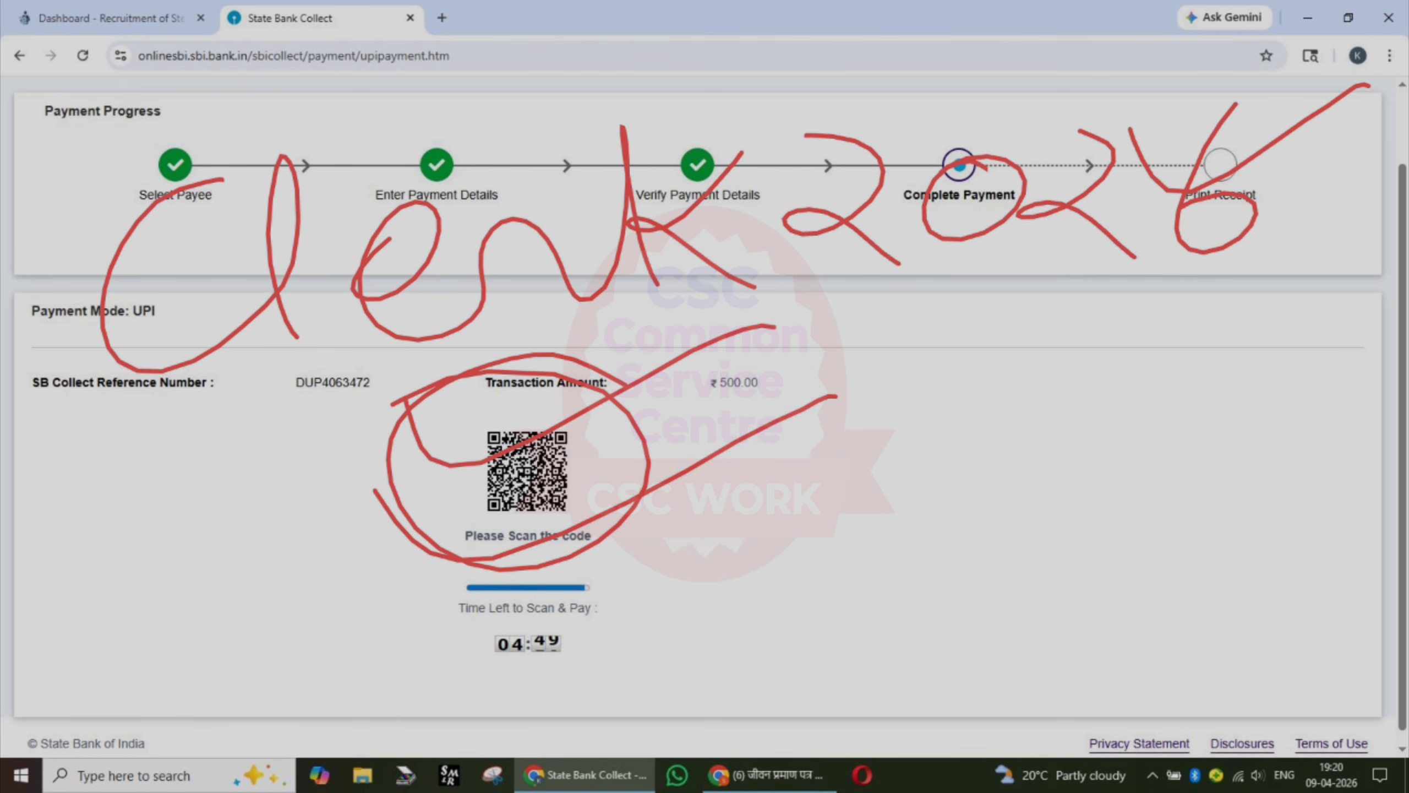
Undo the QR code marks, the Print Receipt tick and the handwritten "Clerk 2026".
key(ctrl+z)
key(ctrl+z)
key(ctrl+z)
key(ctrl+z)
key(ctrl+z)
key(ctrl+z)
key(ctrl+z)
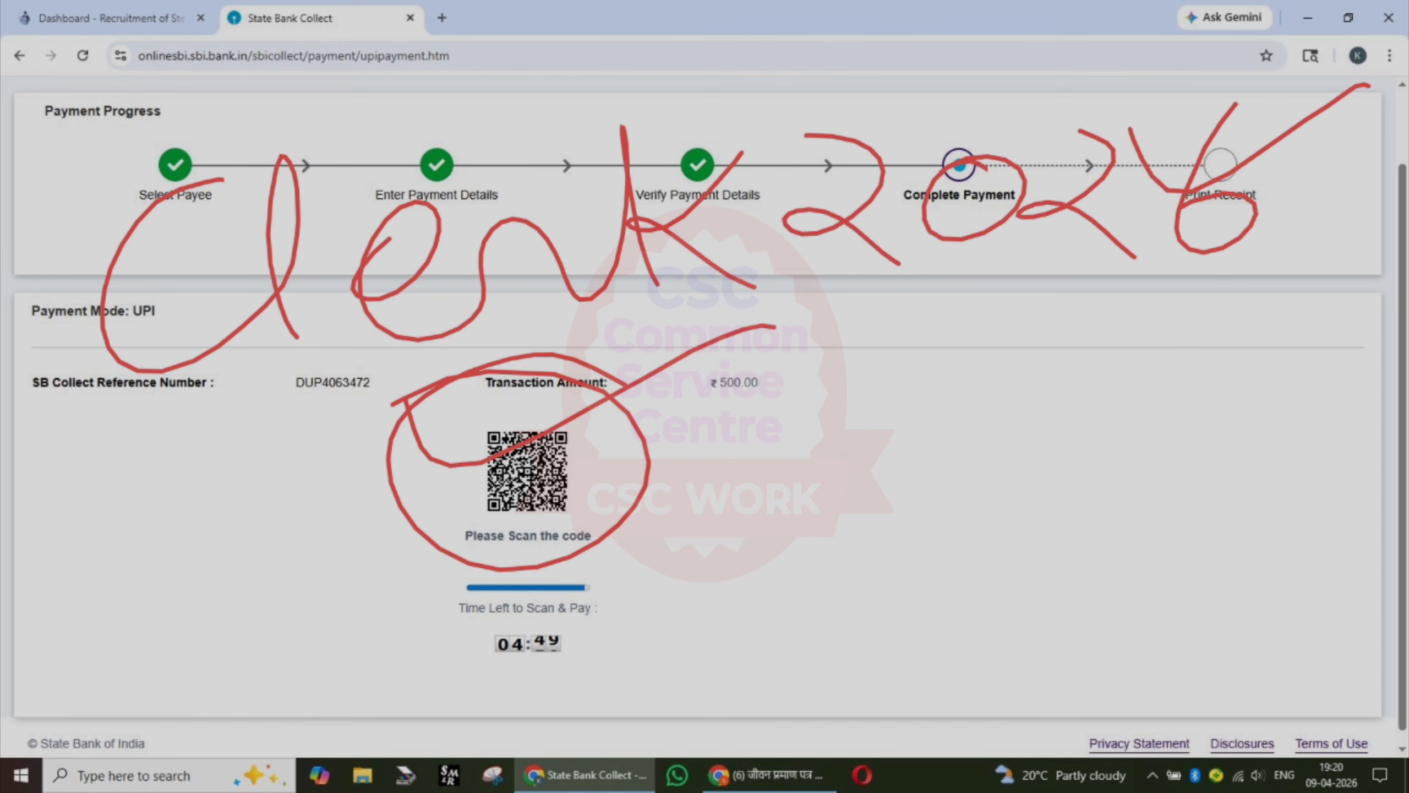
key(ctrl+z)
key(ctrl+z)
key(ctrl+z)
key(ctrl+z)
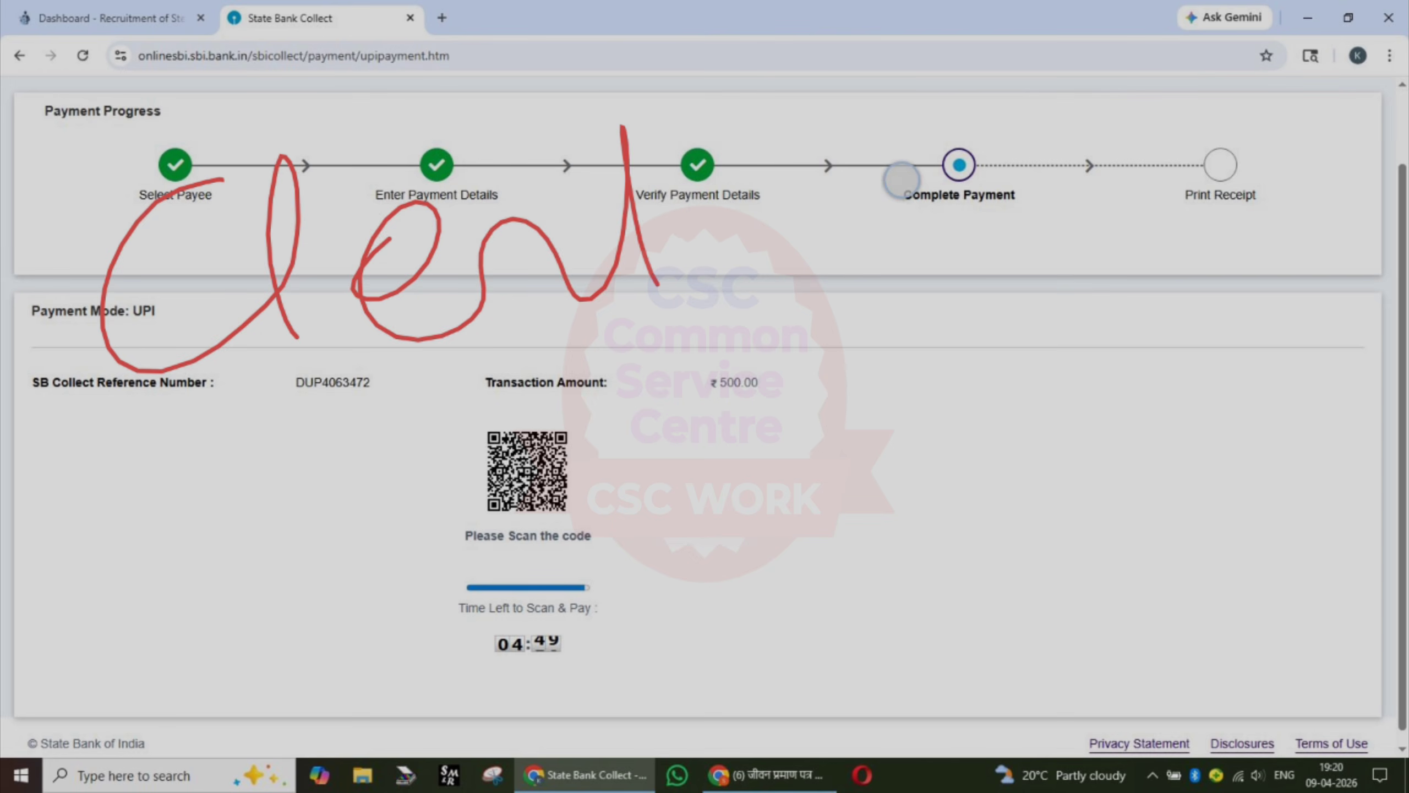
Handwrite "Sub" followed by a wavy line, and "Share" with an underline, in large red letters across the UPI payment page.
mouse_move(399, 214)
mouse_down()
mouse_move(283, 163)
mouse_move(450, 245)
mouse_move(665, 244)
mouse_move(717, 289)
mouse_move(720, 255)
mouse_up()
mouse_move(815, 166)
mouse_down()
mouse_move(931, 214)
mouse_move(1215, 111)
mouse_up()
mouse_move(483, 519)
mouse_down()
mouse_move(305, 576)
mouse_move(504, 371)
mouse_move(663, 629)
mouse_move(743, 444)
mouse_move(949, 501)
mouse_move(971, 552)
mouse_up()
mouse_move(1015, 419)
mouse_down()
mouse_move(1084, 352)
mouse_move(1188, 466)
mouse_up()
drag(665, 633, 1168, 562)
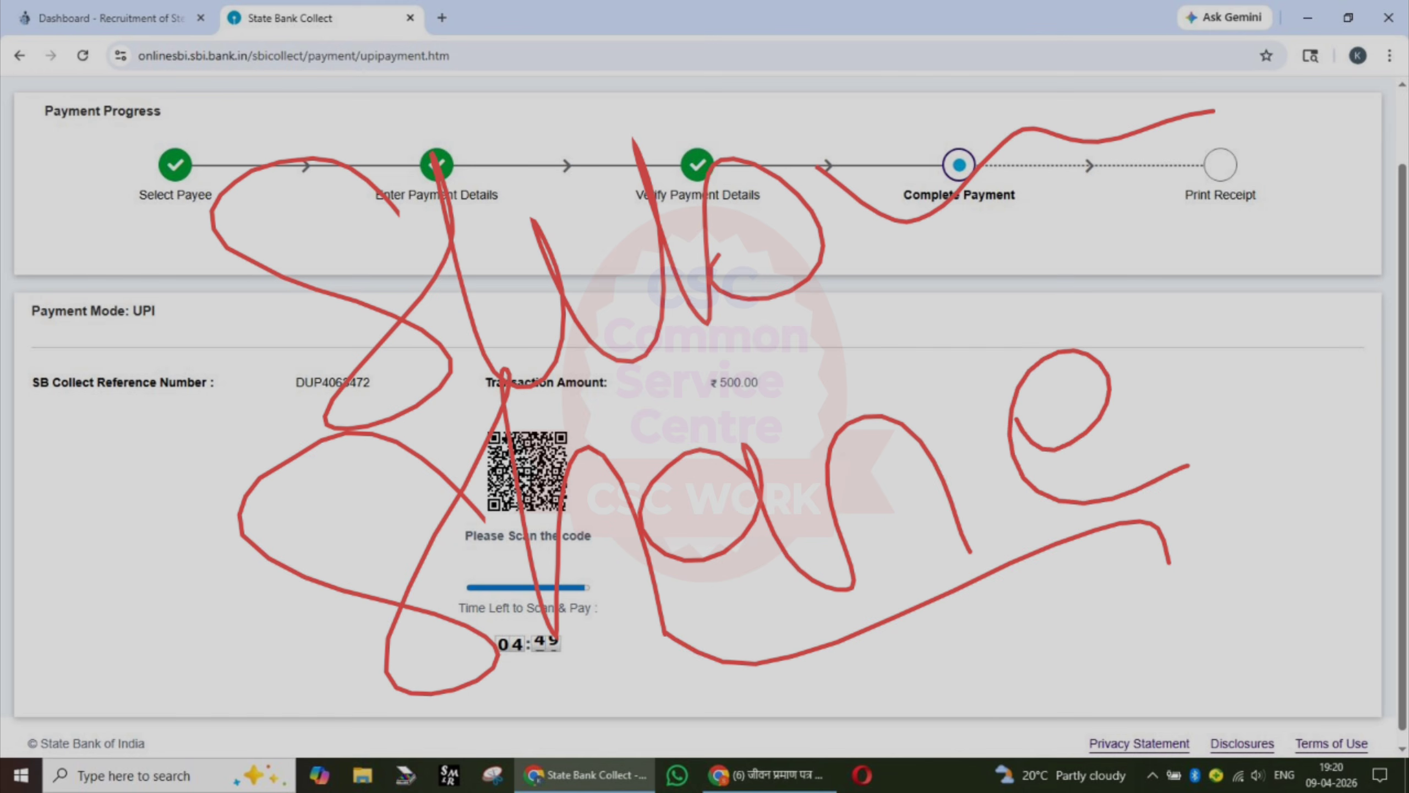
Undo the handwritten "Sub" and "Share" until the UPI payment page is clear of marks.
click(914, 225)
click(925, 231)
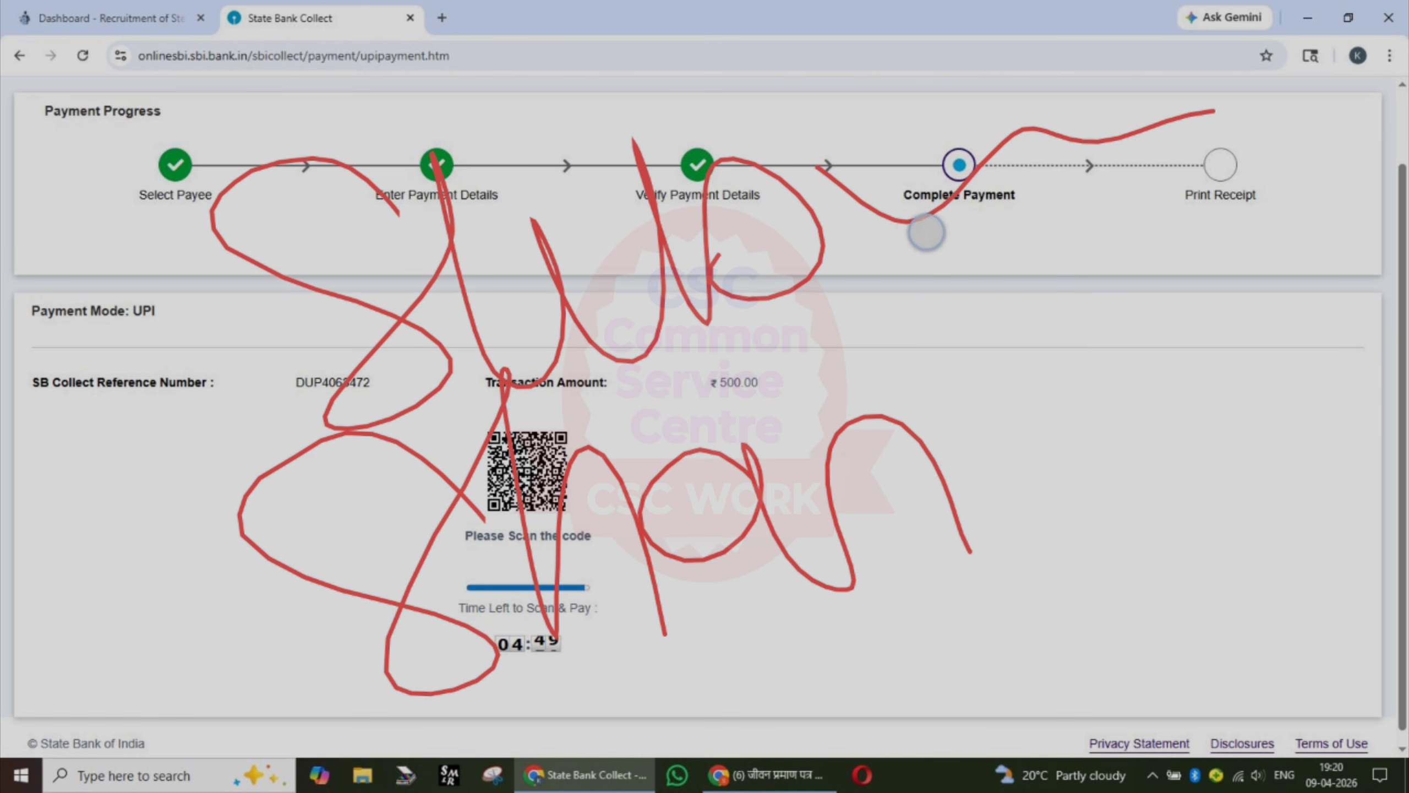
click(926, 228)
click(916, 239)
click(915, 239)
click(919, 228)
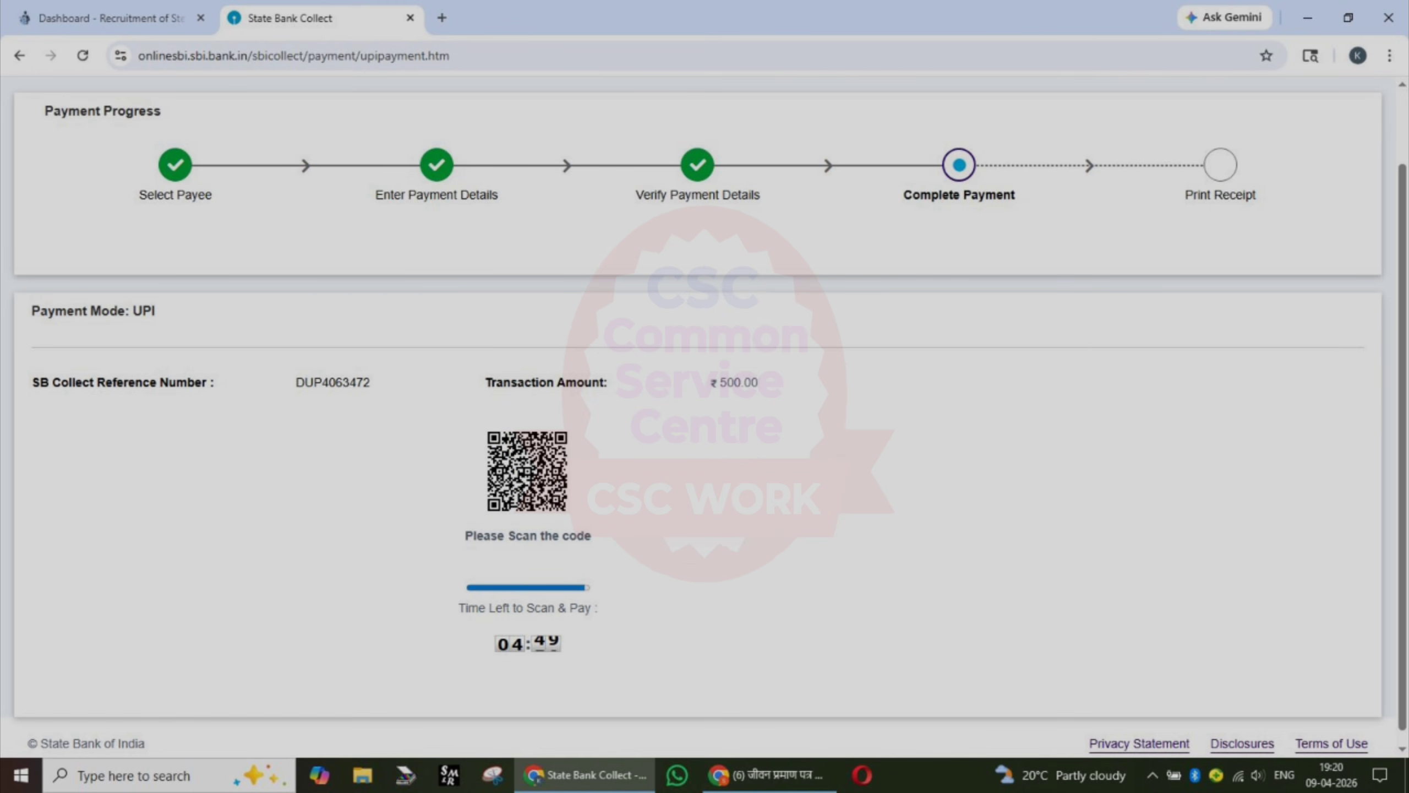